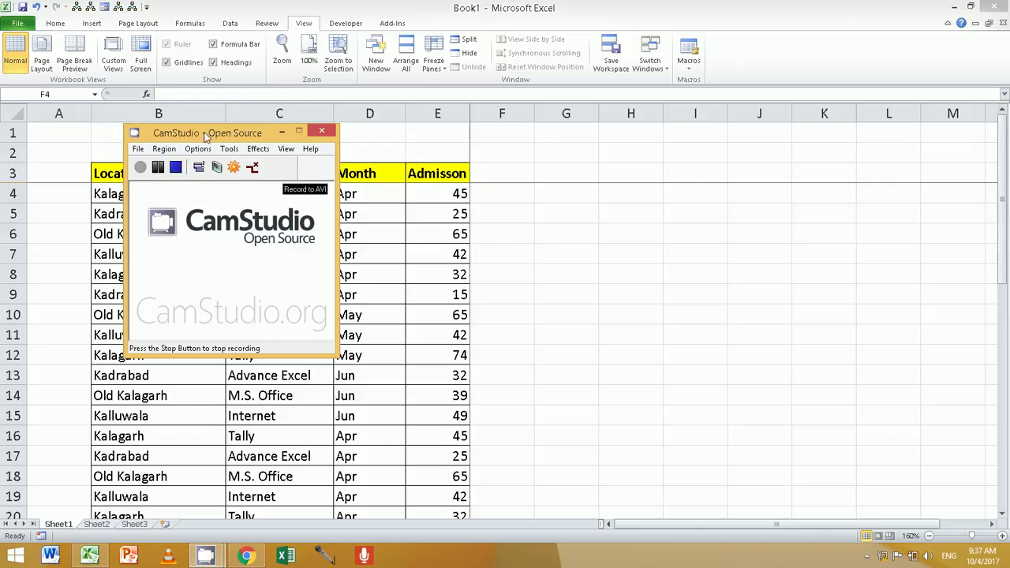
Make a trial selection of the data and look over the Home and Insert ribbons
left_click_drag(207, 133, 420, 135)
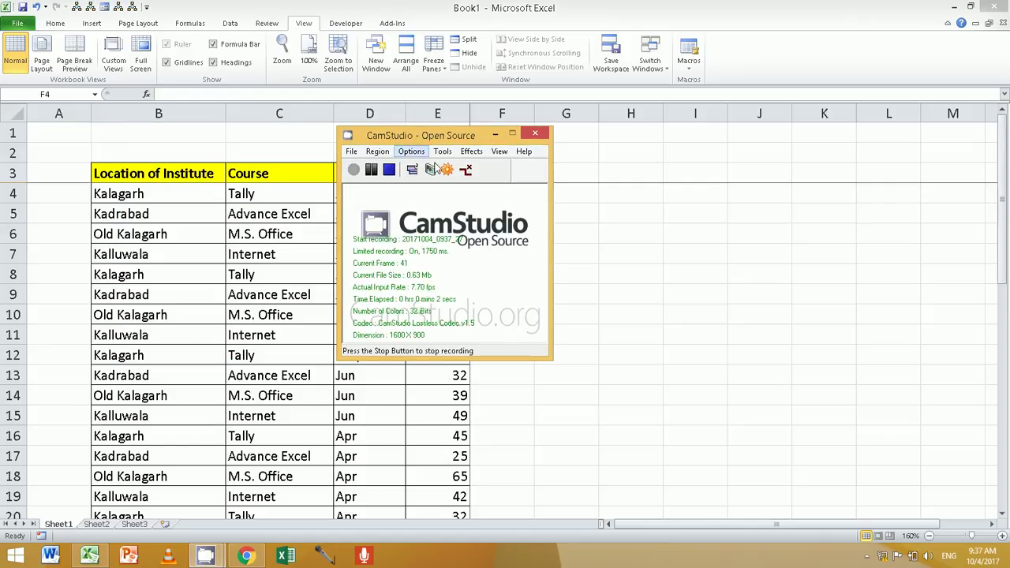
left_click_drag(416, 132, 533, 207)
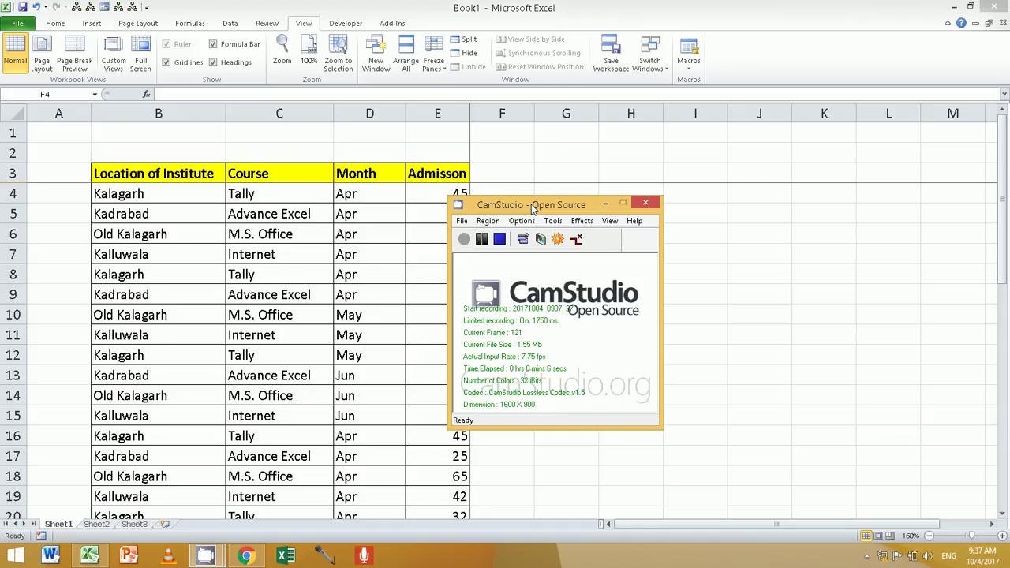
left_click(605, 203)
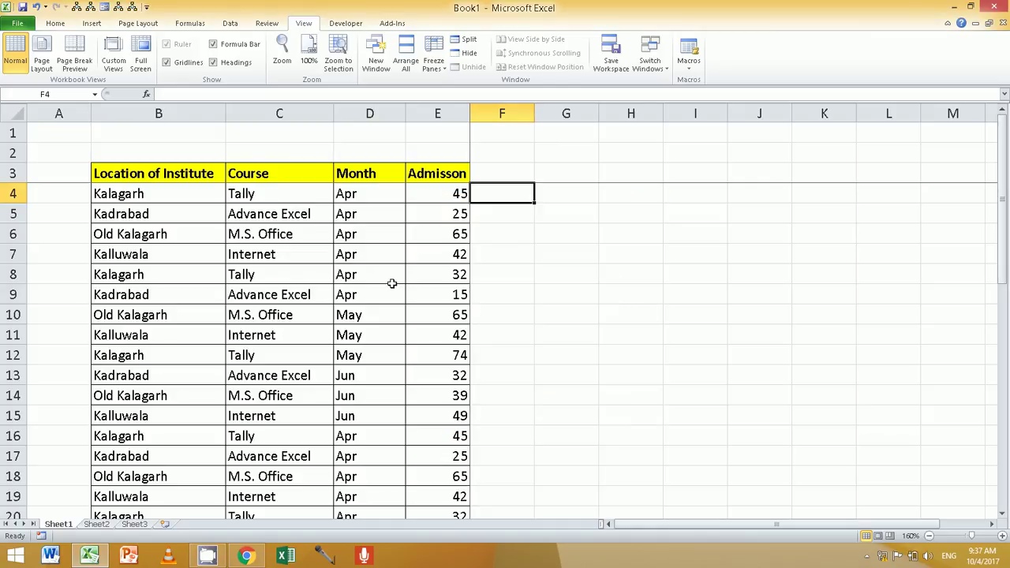
left_click(56, 22)
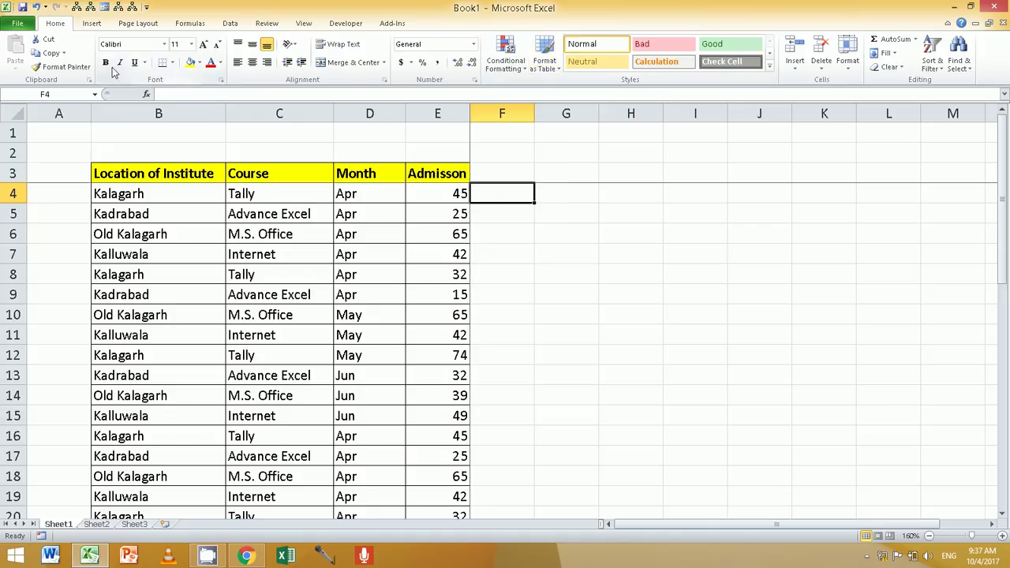
left_click(91, 22)
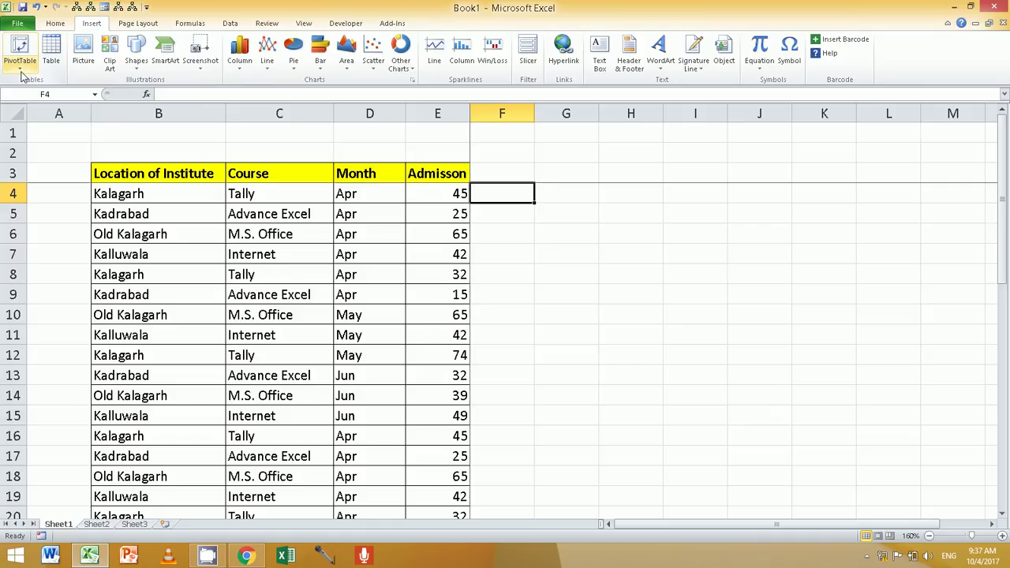
Select the admissions data B3:E39, starting from the Location of Institute heading
left_click(271, 254)
left_click(174, 172)
scroll(350, 326, "down", 5)
scroll(351, 326, "down", 6)
scroll(350, 326, "up", 7)
scroll(350, 326, "up", 4)
mouse_move(193, 173)
left_mouse_down()
mouse_move(411, 476)
mouse_move(409, 520)
left_mouse_up()
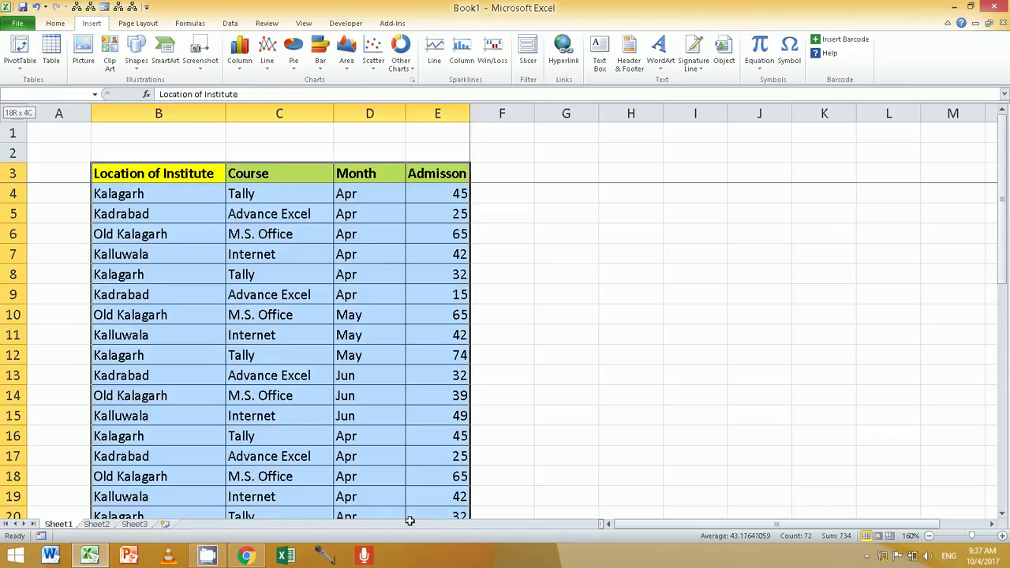
left_click_drag(409, 520, 408, 468)
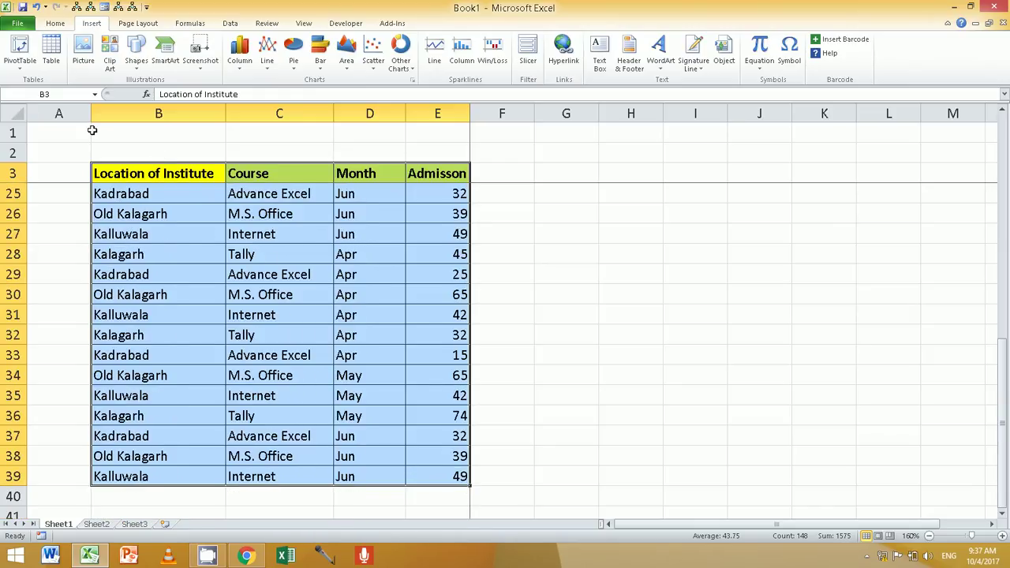
Convert the selection into a table with 'My table has headers' checked
left_click(51, 56)
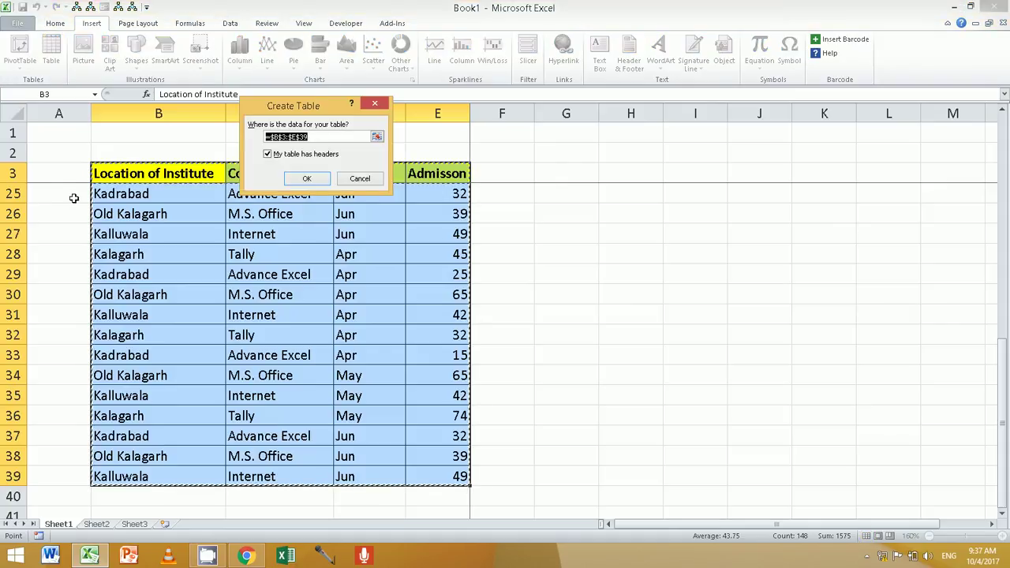
left_click_drag(275, 112, 590, 202)
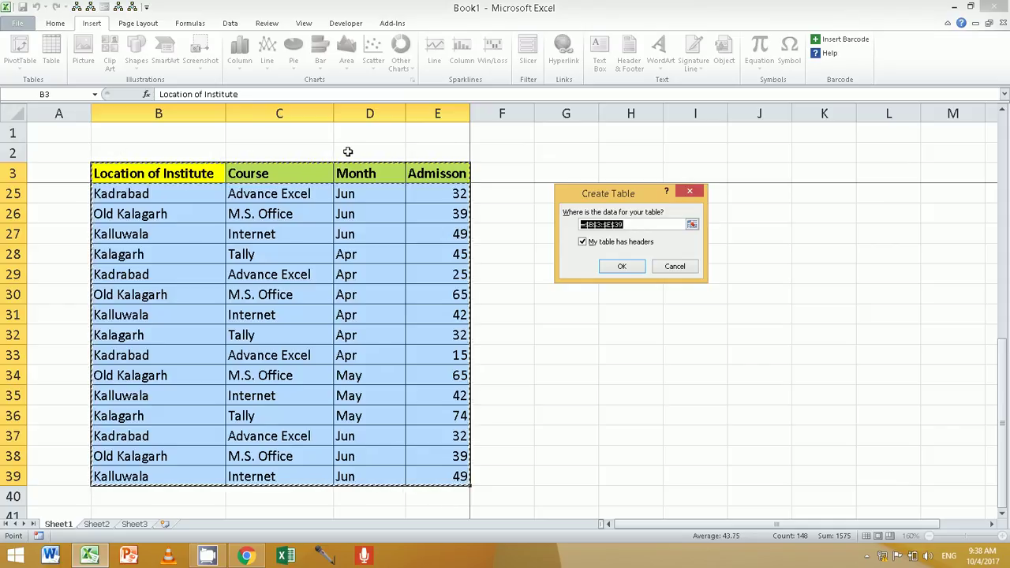
left_click(622, 265)
left_click(351, 286)
Give the header row B3:E3 a white fill with black text
left_click_drag(166, 175, 414, 174)
left_click(55, 23)
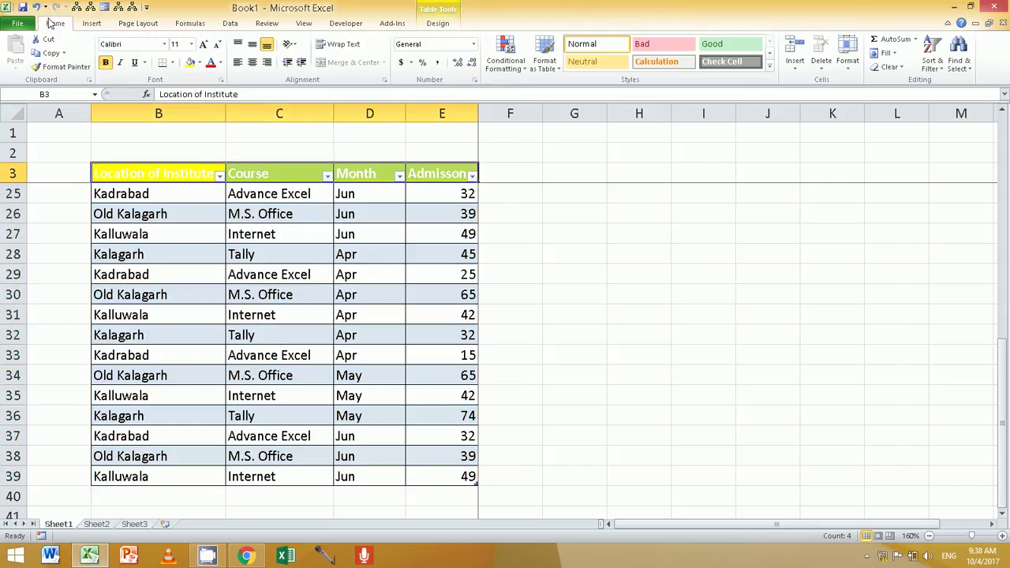
left_click(199, 62)
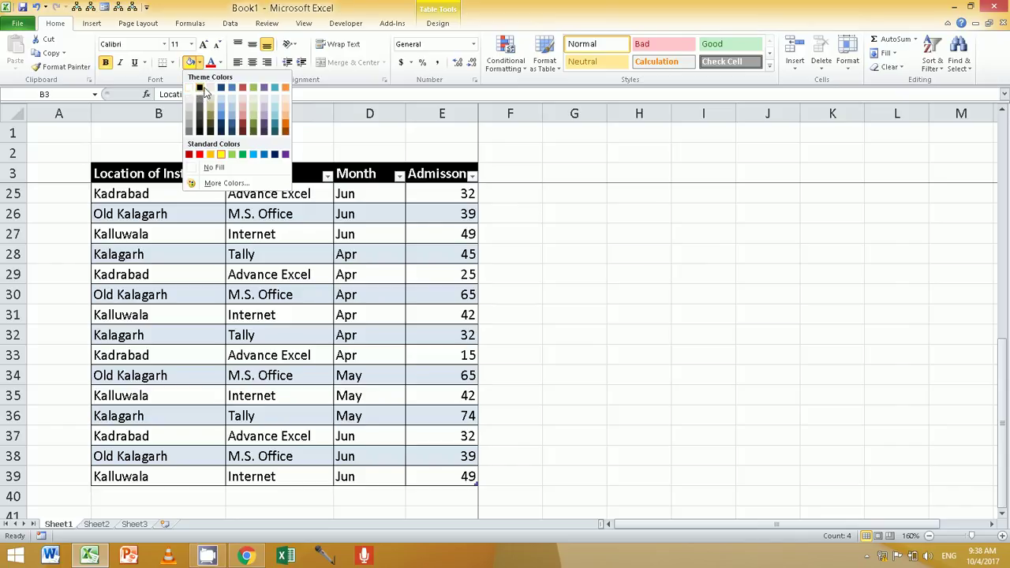
left_click(191, 87)
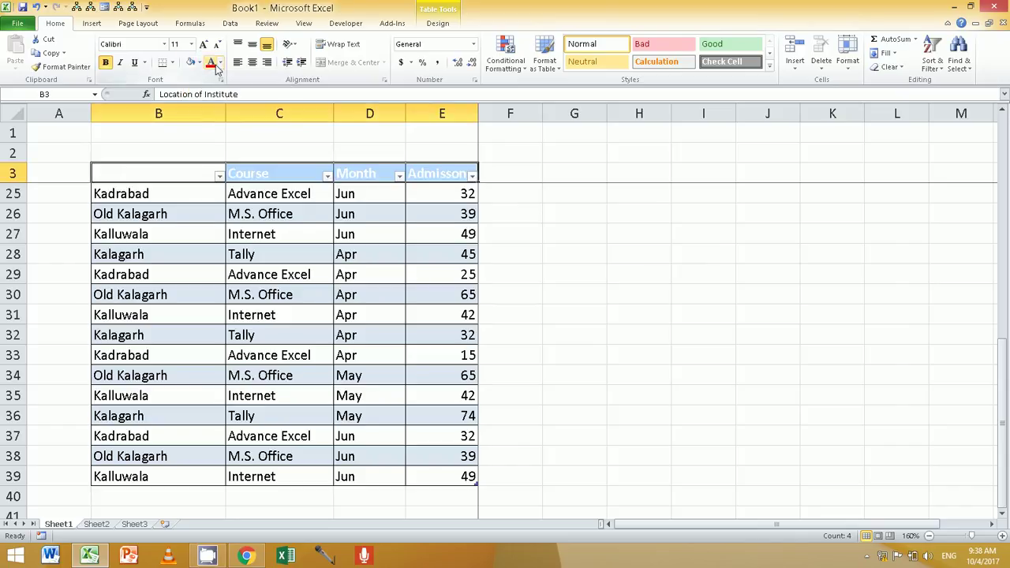
left_click(219, 63)
left_click(218, 89)
left_click(265, 229)
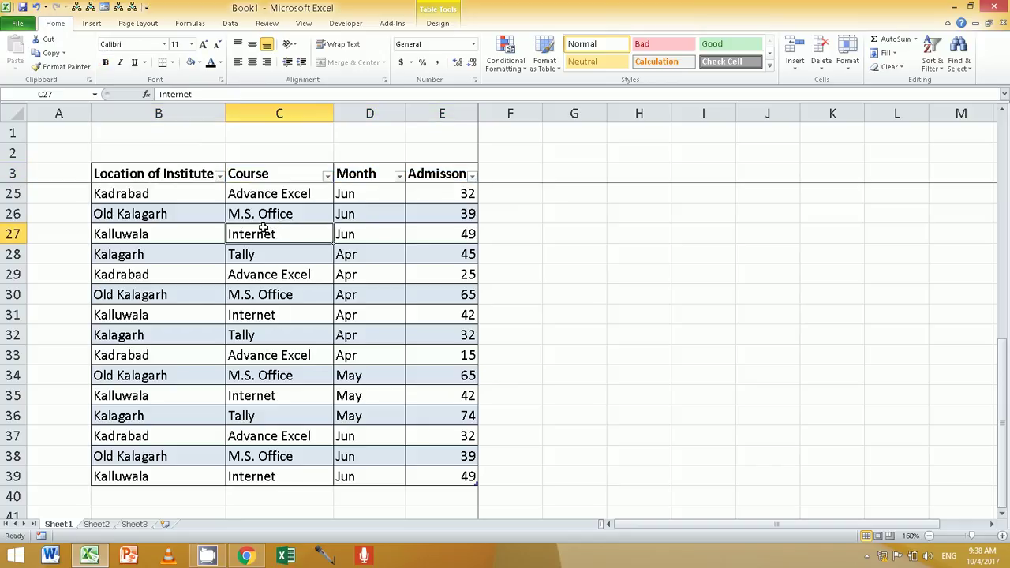
Change the header row B3:E3 fill to tan and check it against the table
left_click_drag(180, 175, 410, 173)
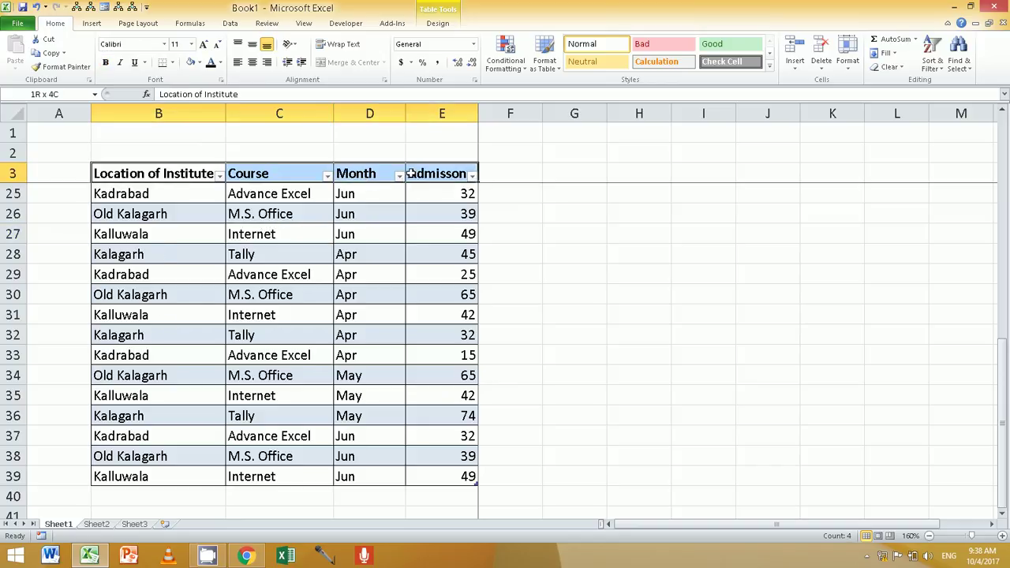
left_click(199, 63)
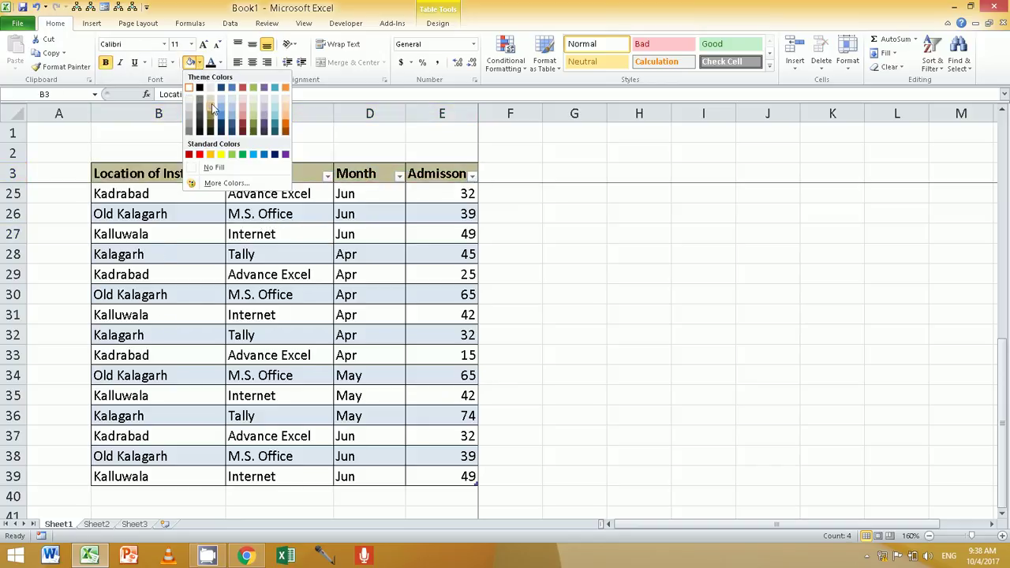
left_click(211, 106)
left_click(289, 273)
scroll(289, 277, "up", 7)
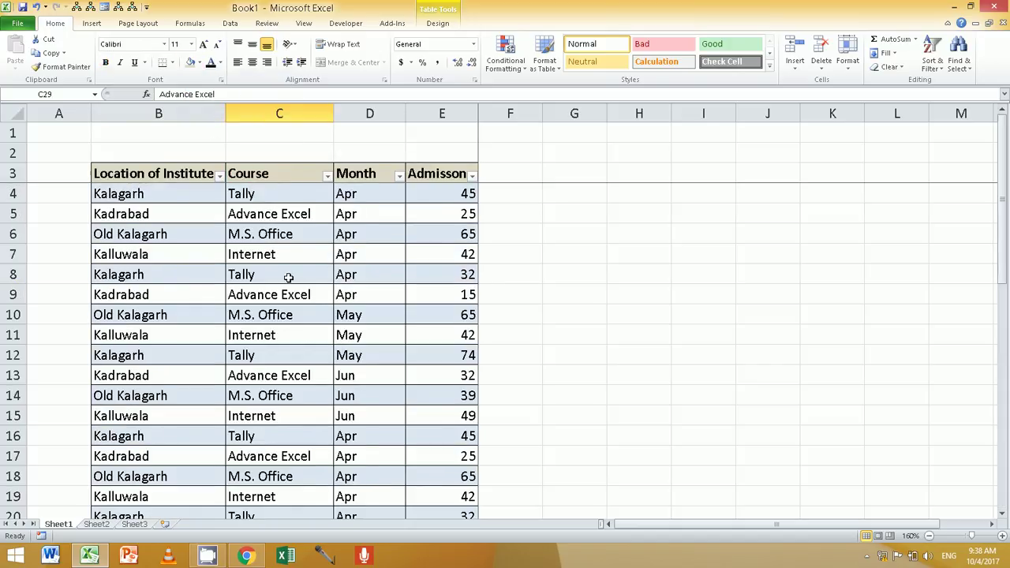
scroll(289, 276, "down", 5)
scroll(290, 266, "down", 9)
scroll(290, 266, "up", 5)
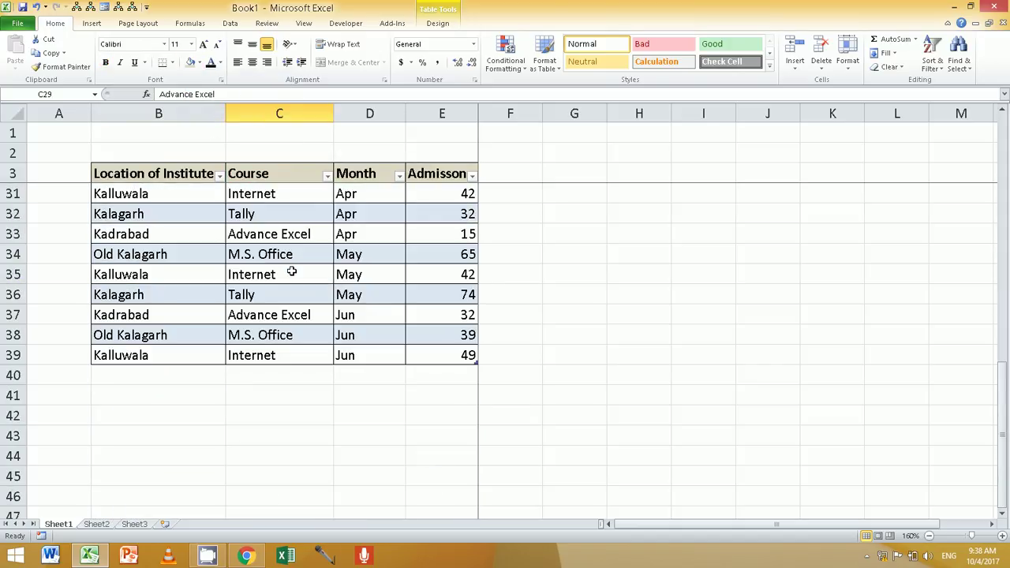
left_click(363, 290)
left_click(655, 330)
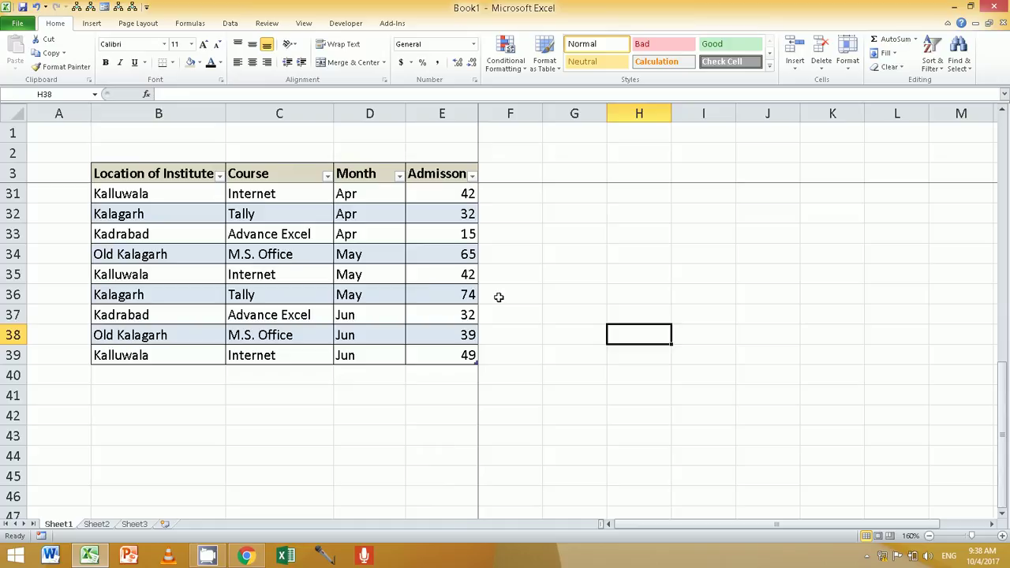
left_click(426, 280)
Try the grey bordered style, then apply the light cyan banded style to Table1
left_click(438, 23)
left_click(577, 282)
left_click(436, 268)
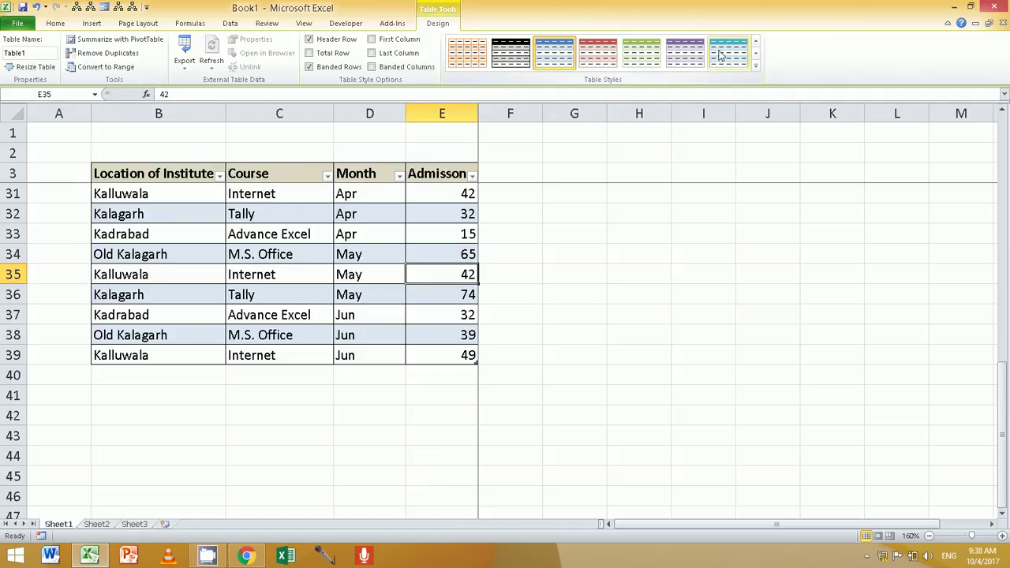
left_click(521, 63)
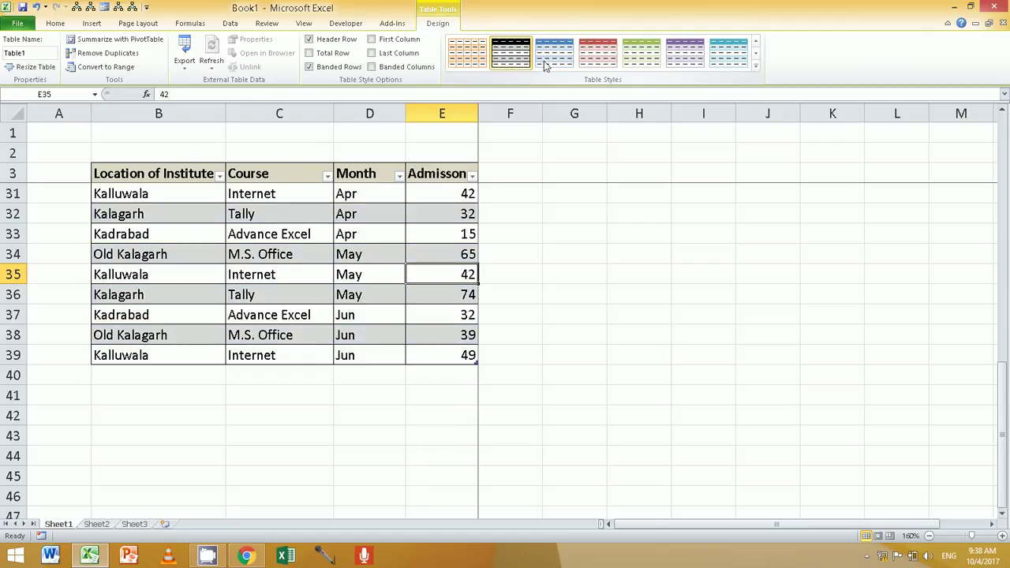
left_click(723, 61)
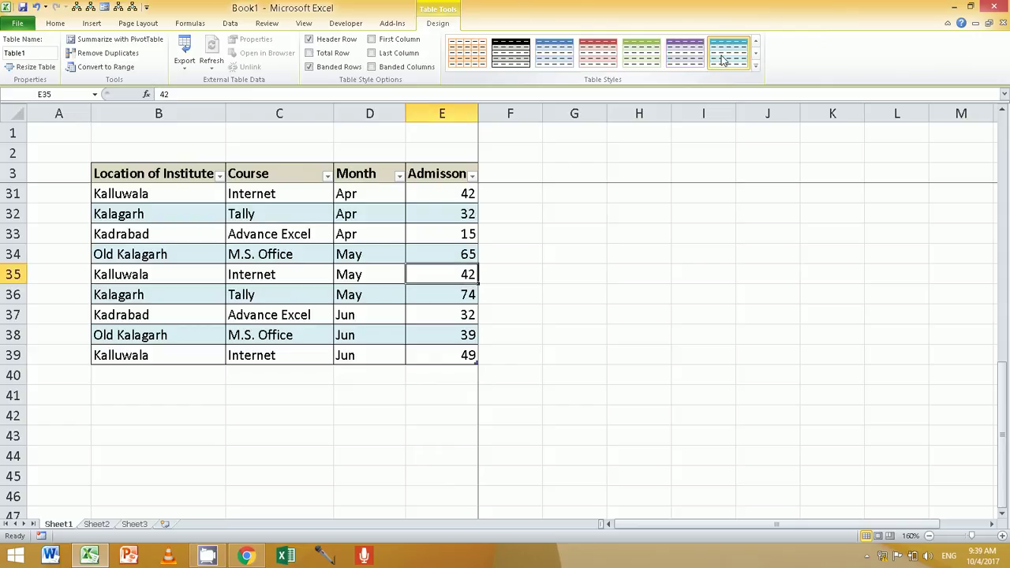
scroll(379, 252, "up", 3)
scroll(380, 252, "up", 5)
scroll(378, 252, "up", 1)
scroll(384, 205, "down", 4)
scroll(387, 199, "down", 2)
scroll(387, 199, "down", 1)
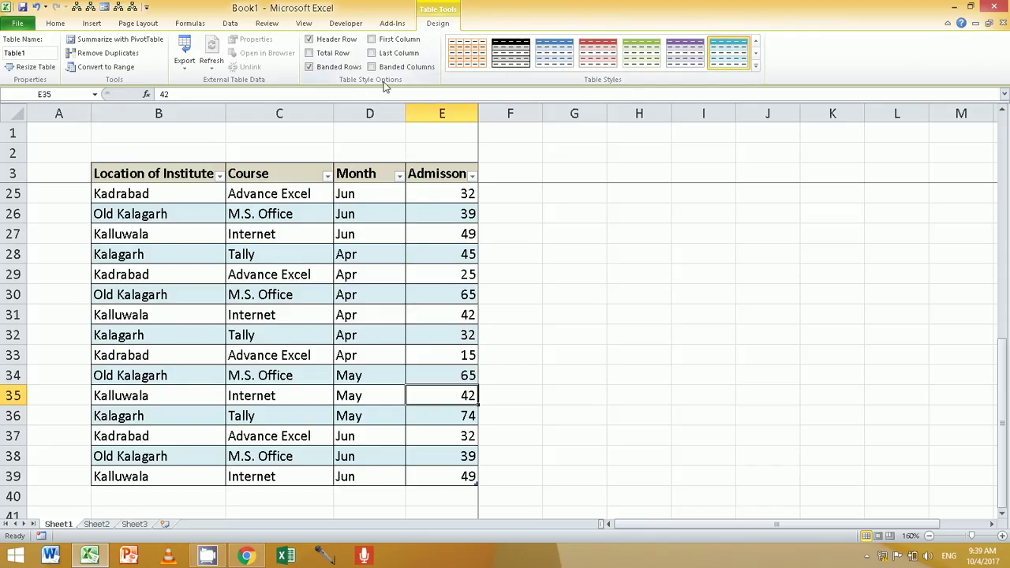
Hide the table's header row, then show it again
left_click(330, 40)
left_click(312, 219)
scroll(320, 226, "up", 2)
scroll(326, 237, "up", 5)
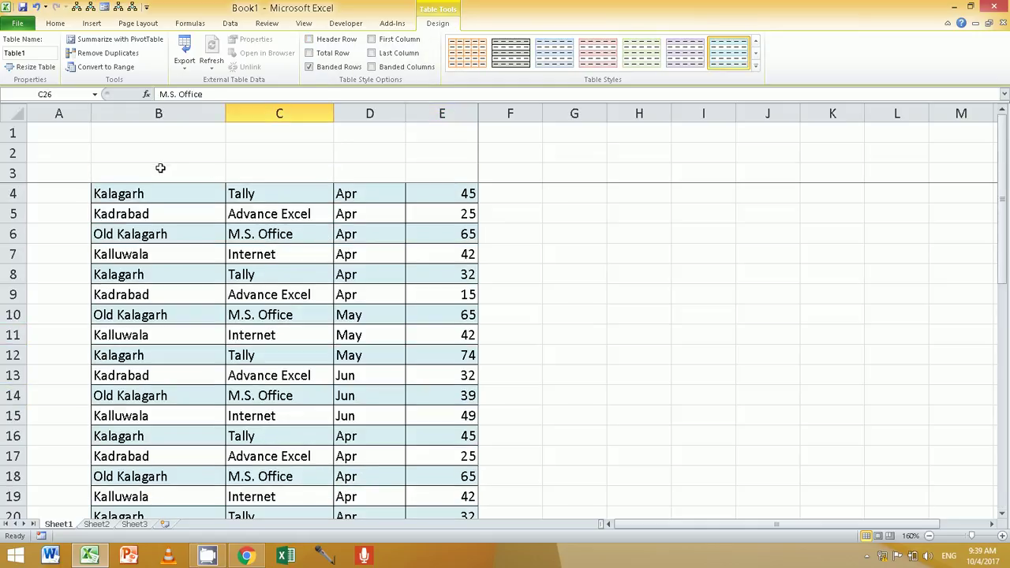
left_click(328, 39)
scroll(329, 264, "down", 4)
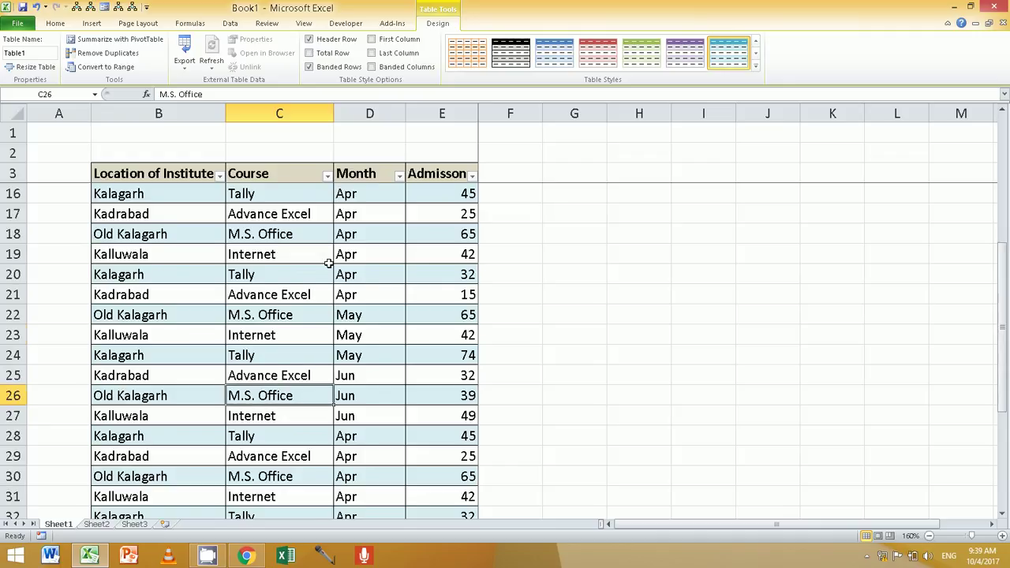
scroll(329, 263, "down", 4)
scroll(329, 261, "down", 1)
scroll(329, 261, "down", 1)
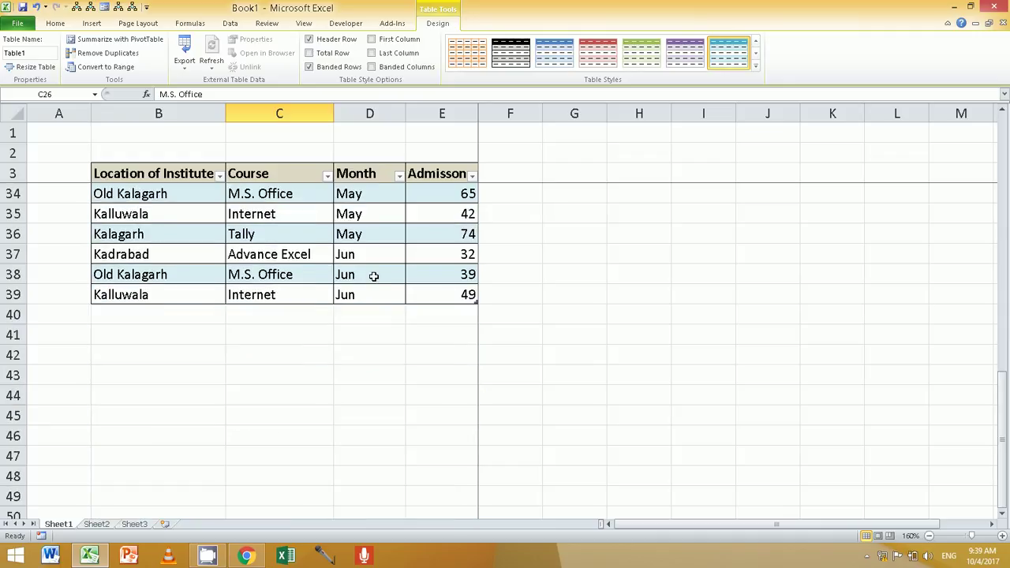
Add a Total row, keeping the Admission total in E40 as a Sum (1575)
left_click(331, 53)
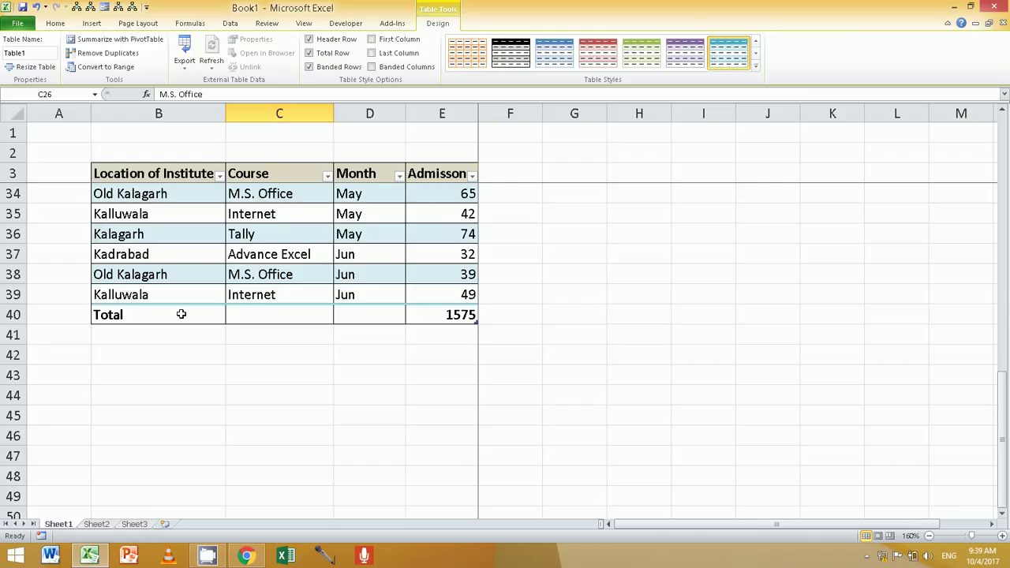
left_click(432, 314)
left_click(483, 318)
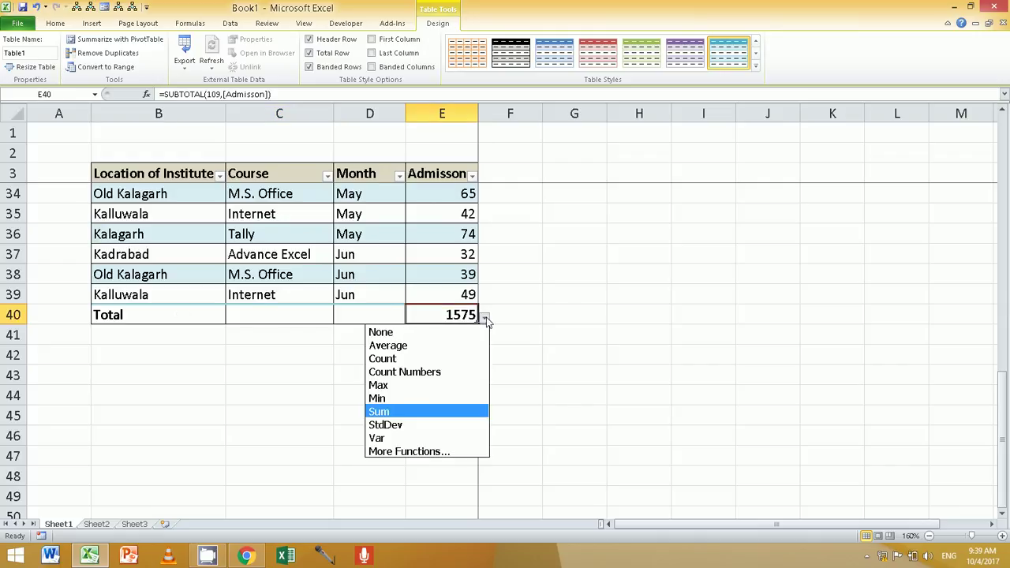
left_click(404, 412)
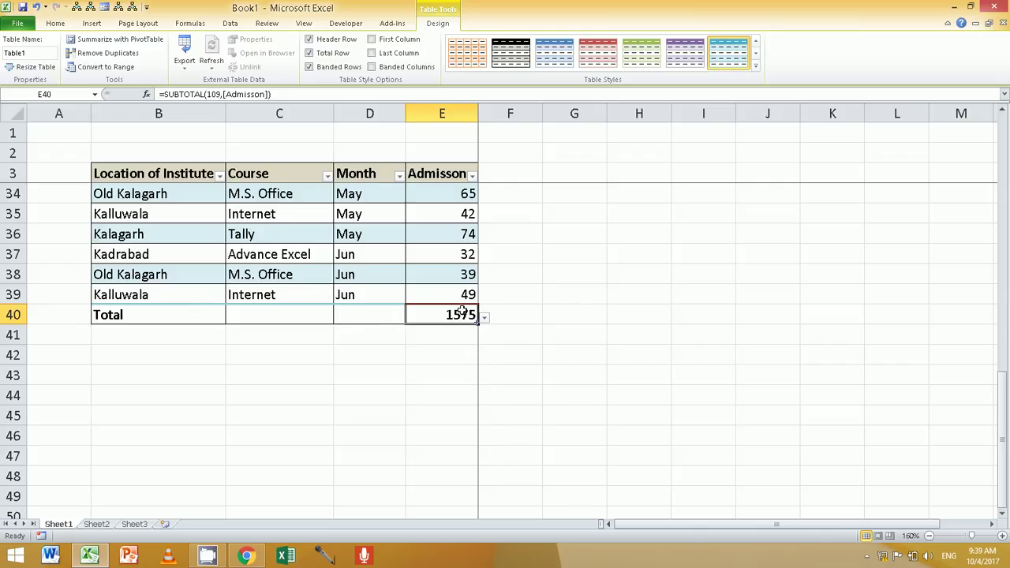
left_click(367, 313)
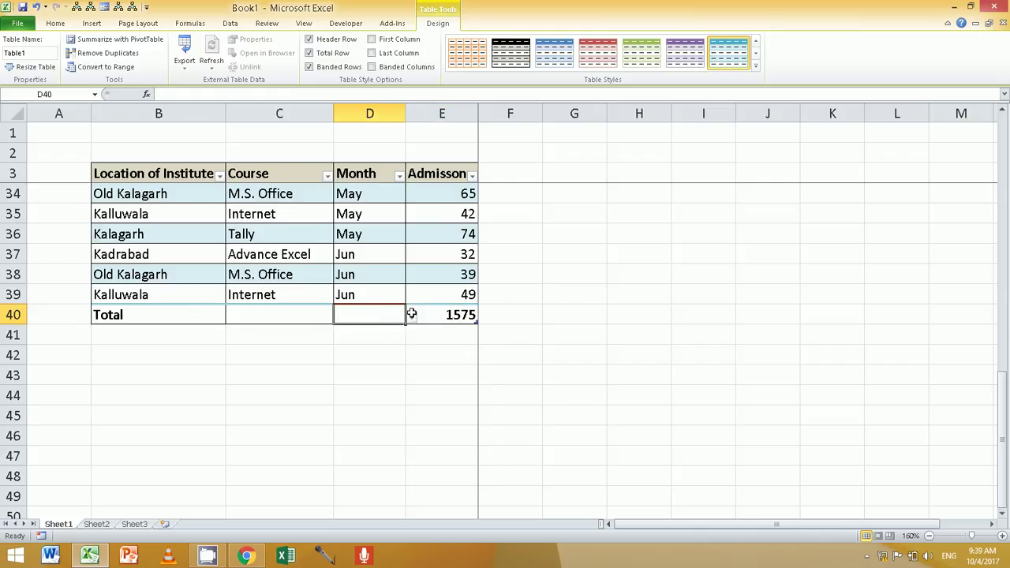
left_click(411, 317)
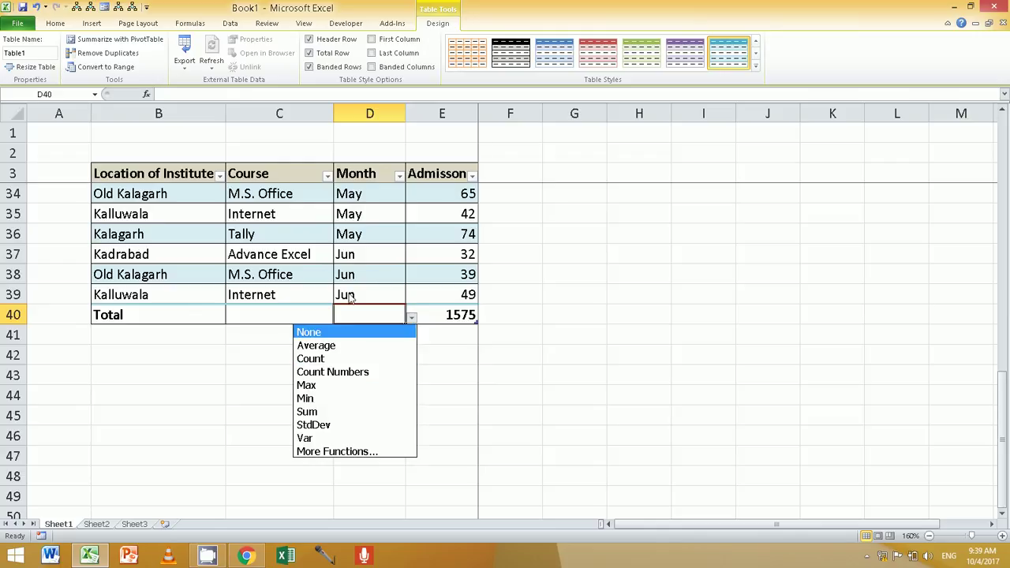
Set the Course total in C40 to Count, showing 36
left_click(273, 319)
left_click(340, 317)
left_click(290, 359)
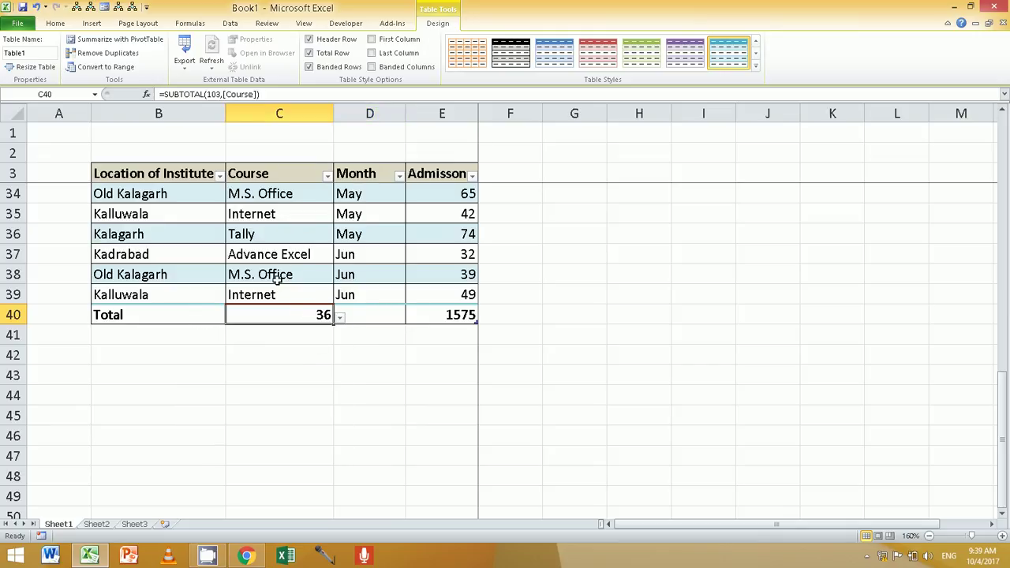
left_click(366, 318)
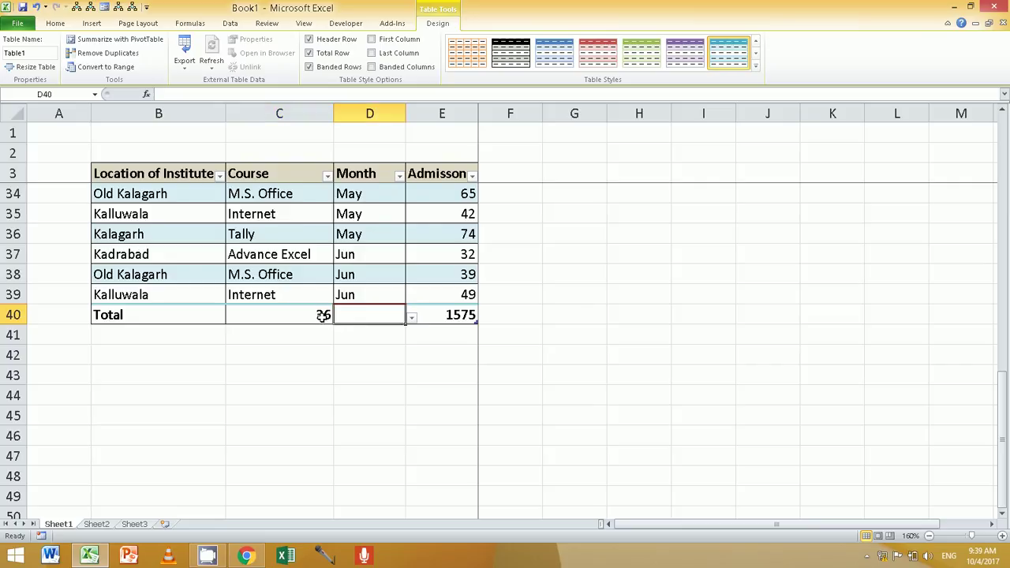
left_click(323, 318)
Choose More Functions from the Month total D40's dropdown
left_click(391, 318)
left_click(410, 317)
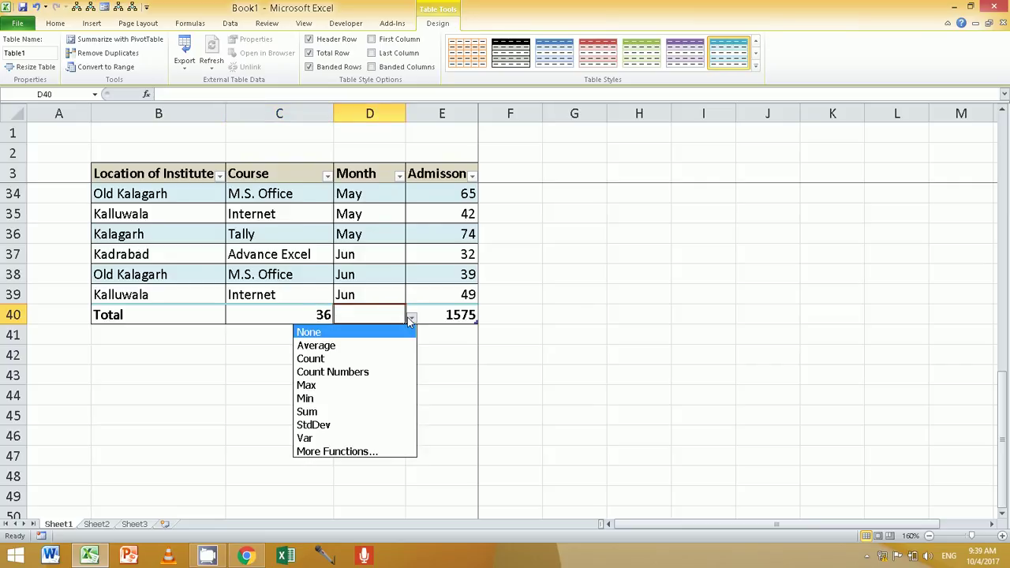
left_click(376, 452)
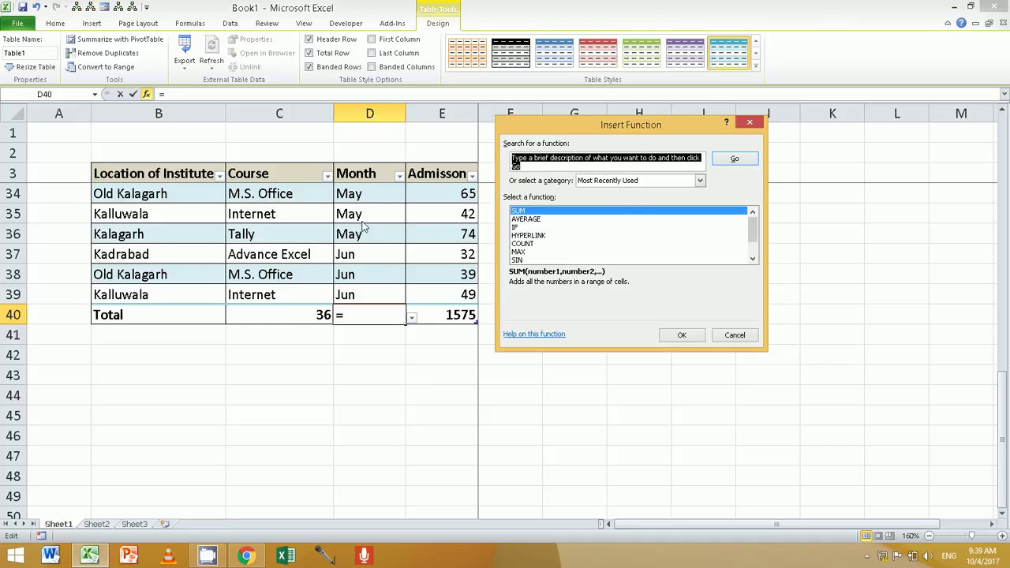
Search Insert Function for 'countif' and pick COUNTIF for the D40 total
mouse_move(753, 235)
left_mouse_down()
mouse_move(756, 247)
mouse_move(754, 221)
left_mouse_up()
type("countif")
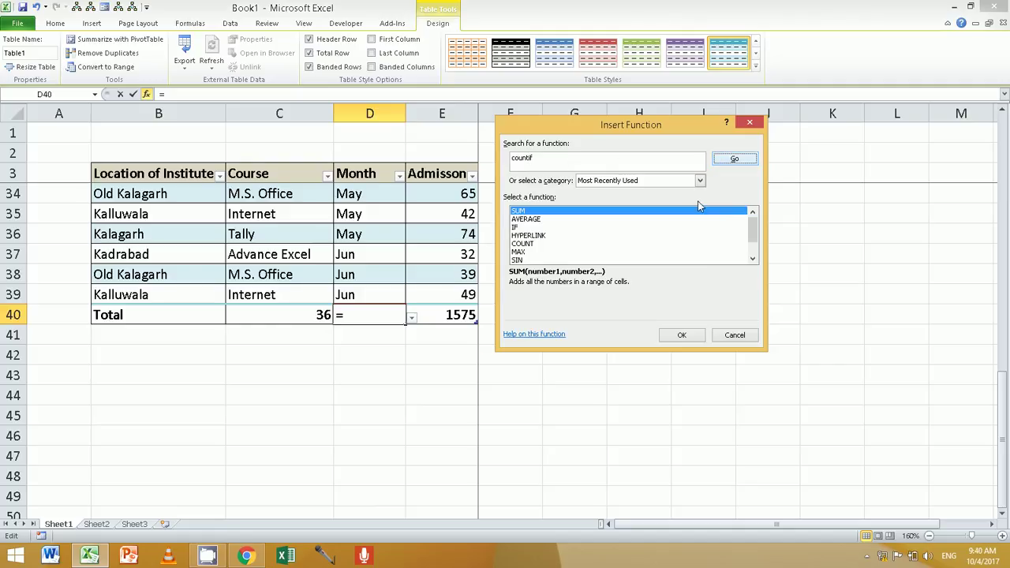
left_click(735, 160)
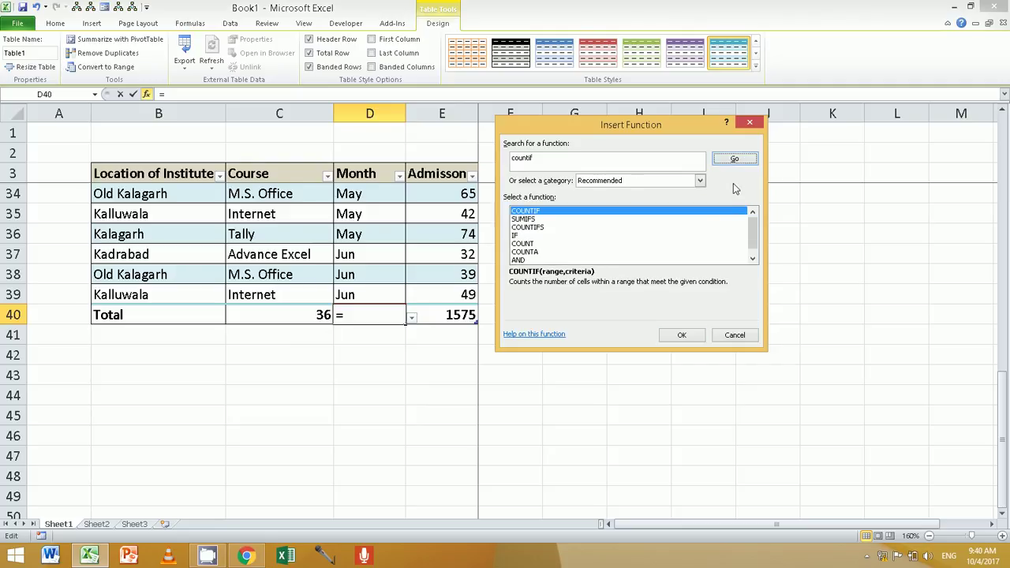
left_click(682, 336)
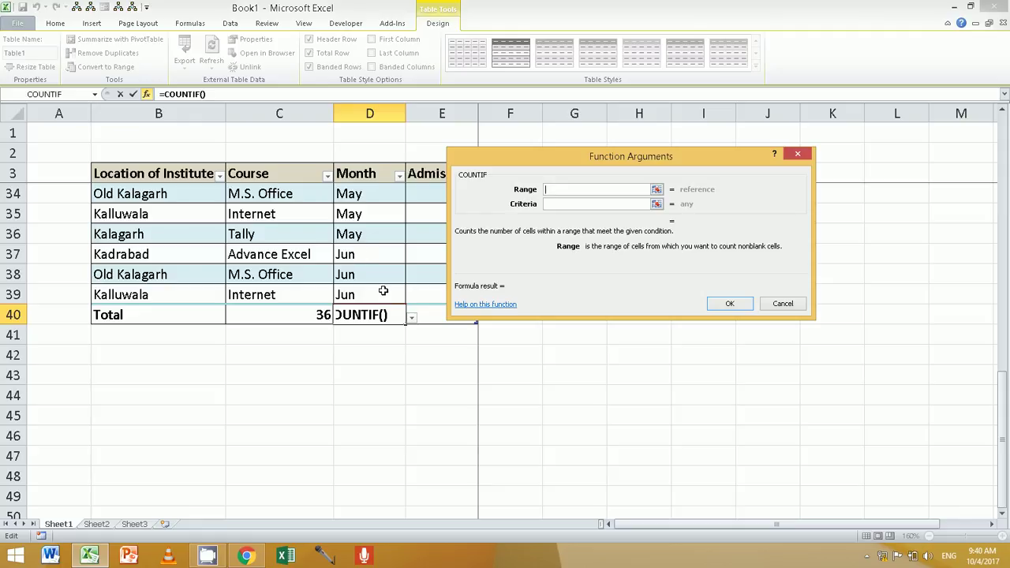
Enter COUNTIF Range table1[month] and Criteria "apr", giving 18 in D40
type("table1")
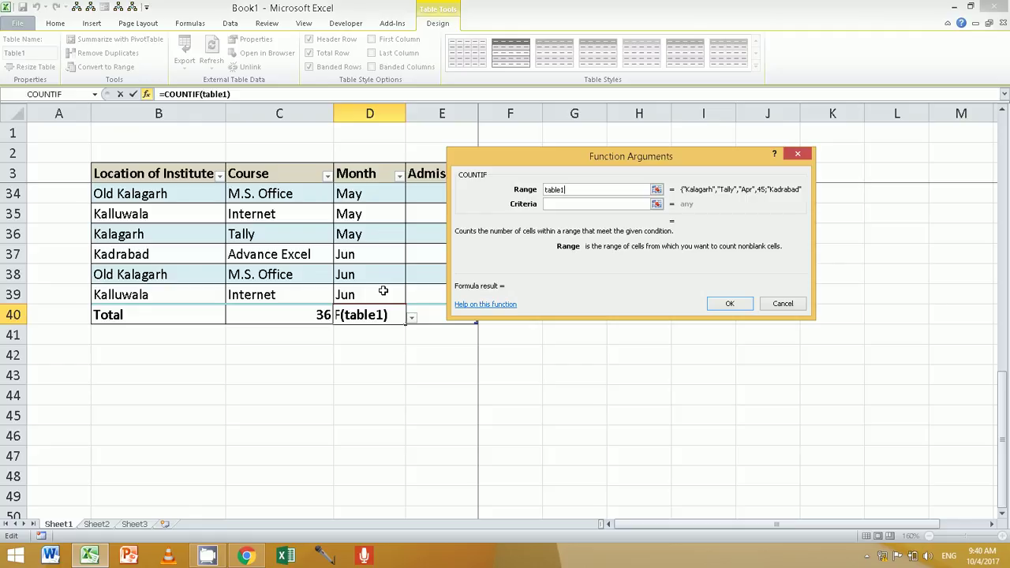
type("[")
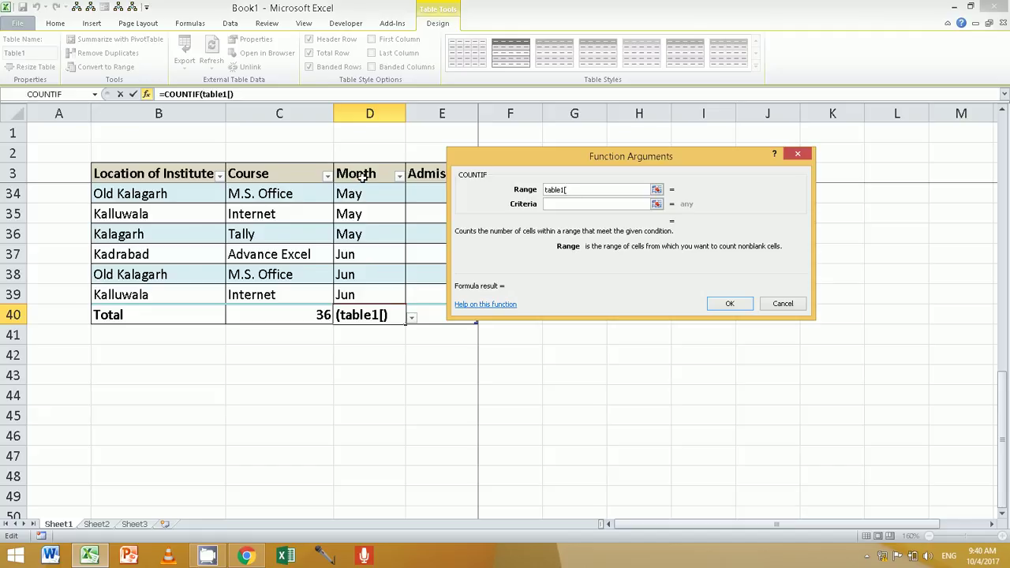
type("month]")
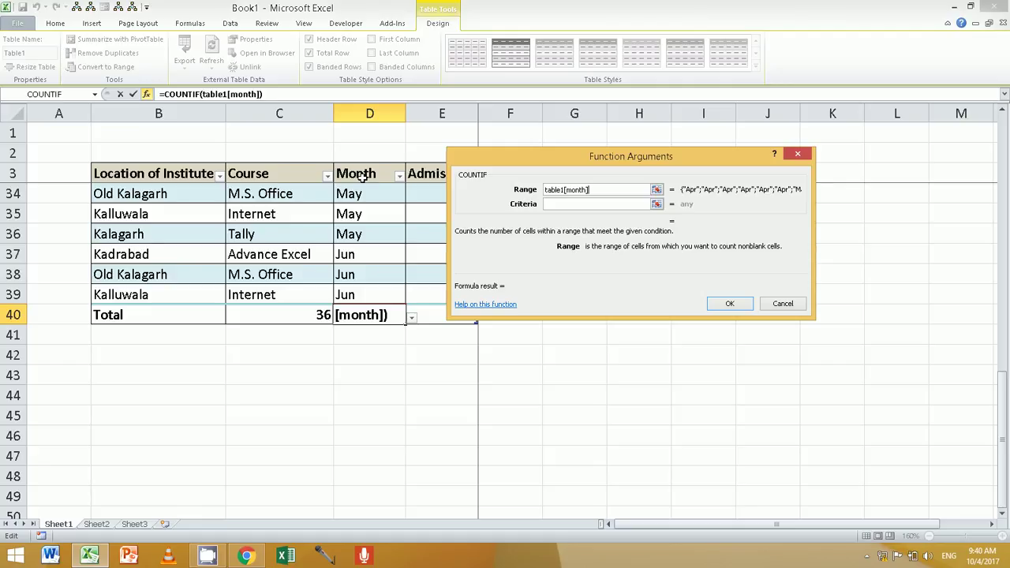
left_click(555, 204)
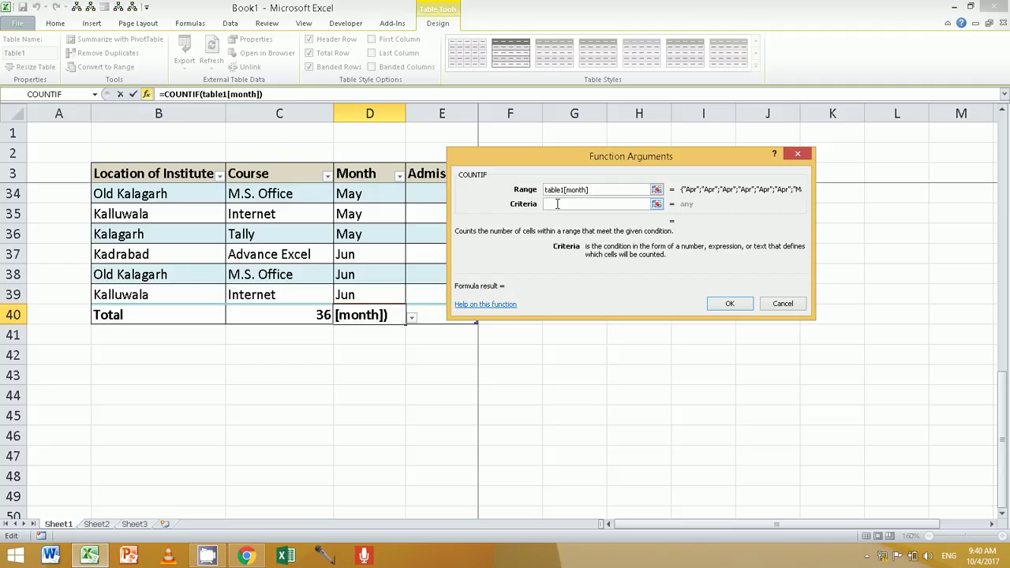
type("\"a")
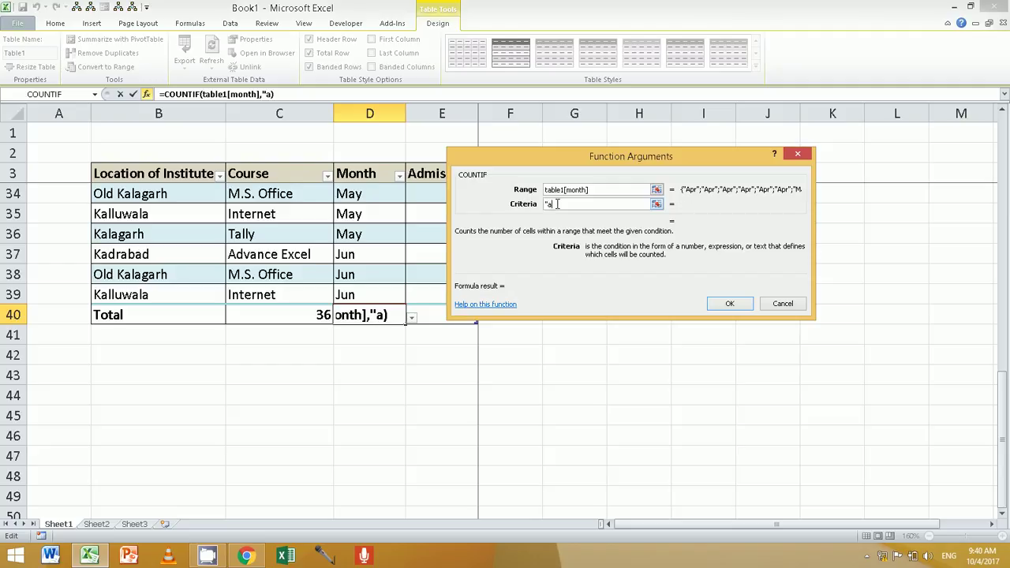
type("pr\"")
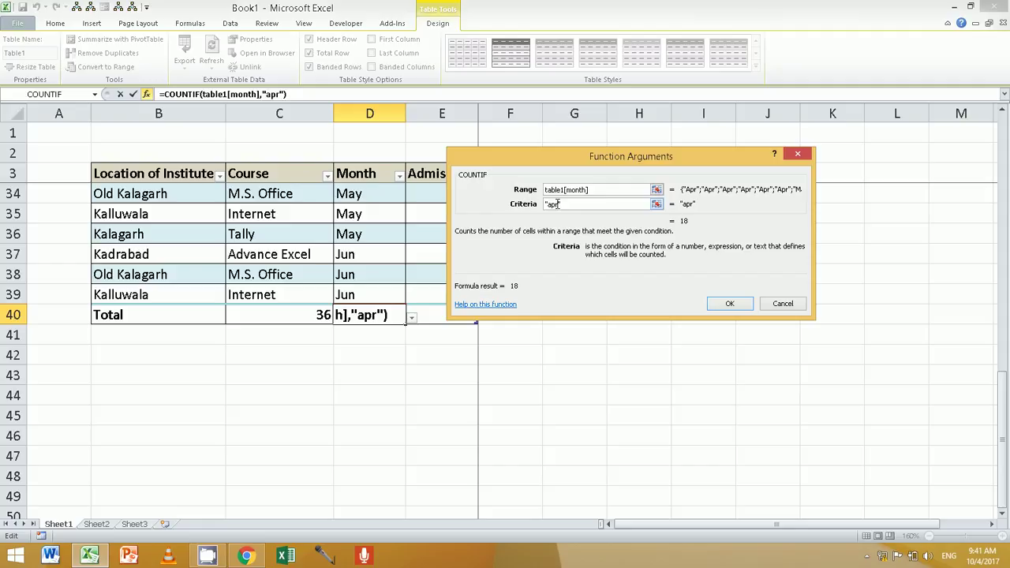
left_click(729, 303)
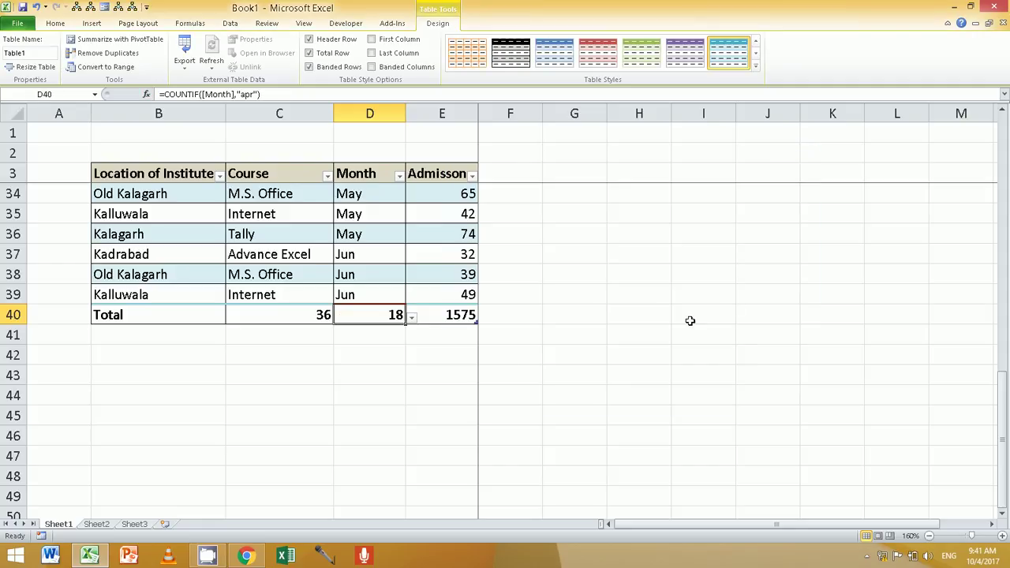
Review the Month column entries and reopen D40's total function choices
left_click(412, 316)
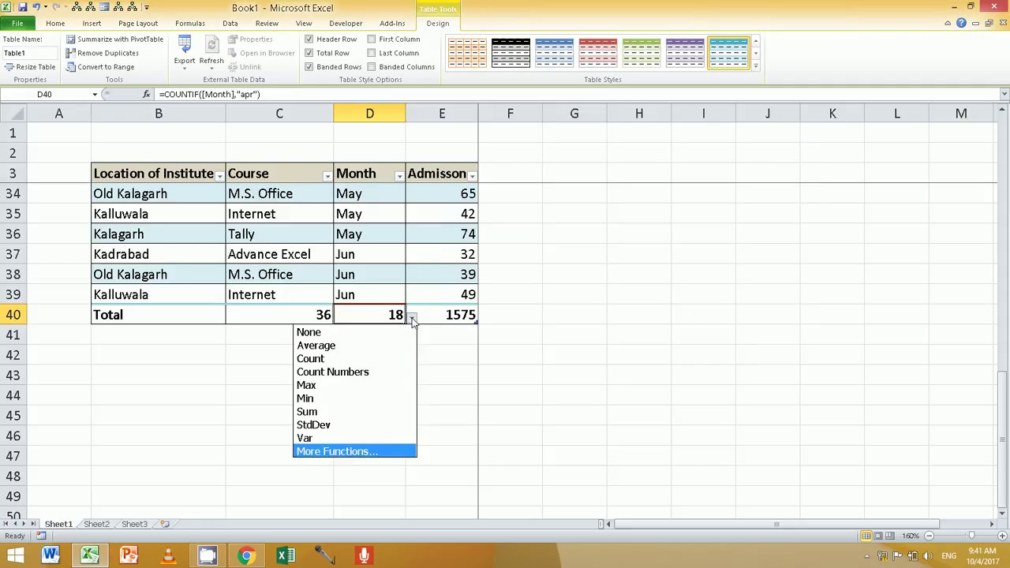
left_click(412, 316)
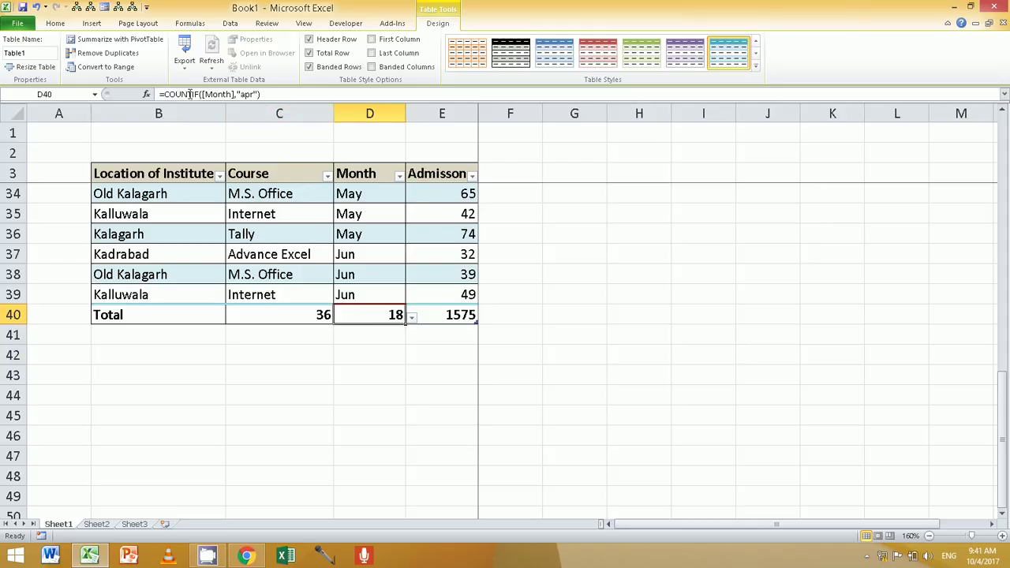
left_click(368, 255)
scroll(368, 257, "up", 1)
scroll(371, 259, "up", 2)
scroll(372, 260, "up", 7)
scroll(373, 261, "down", 5)
scroll(371, 260, "down", 6)
left_click(374, 258)
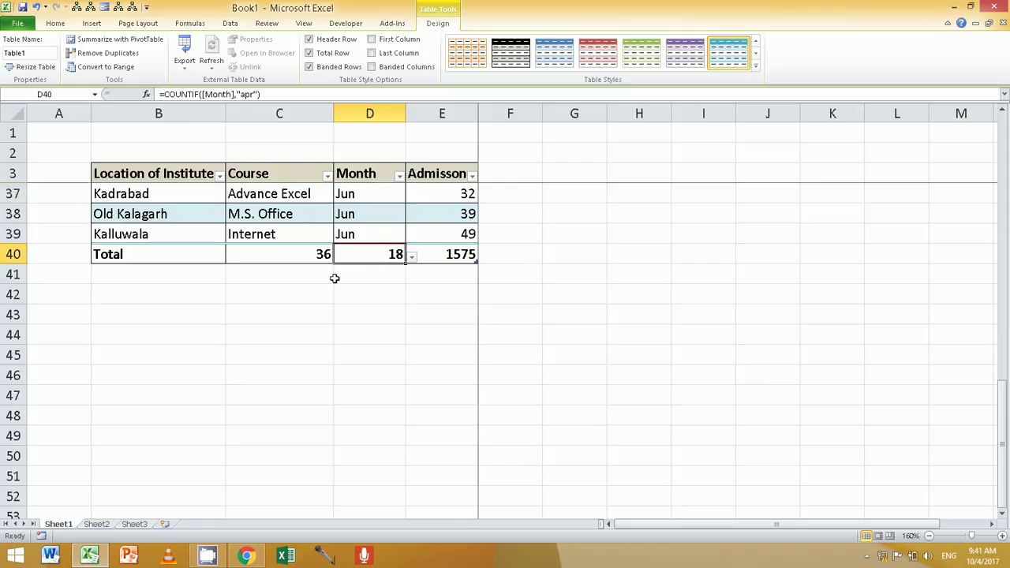
left_click(412, 257)
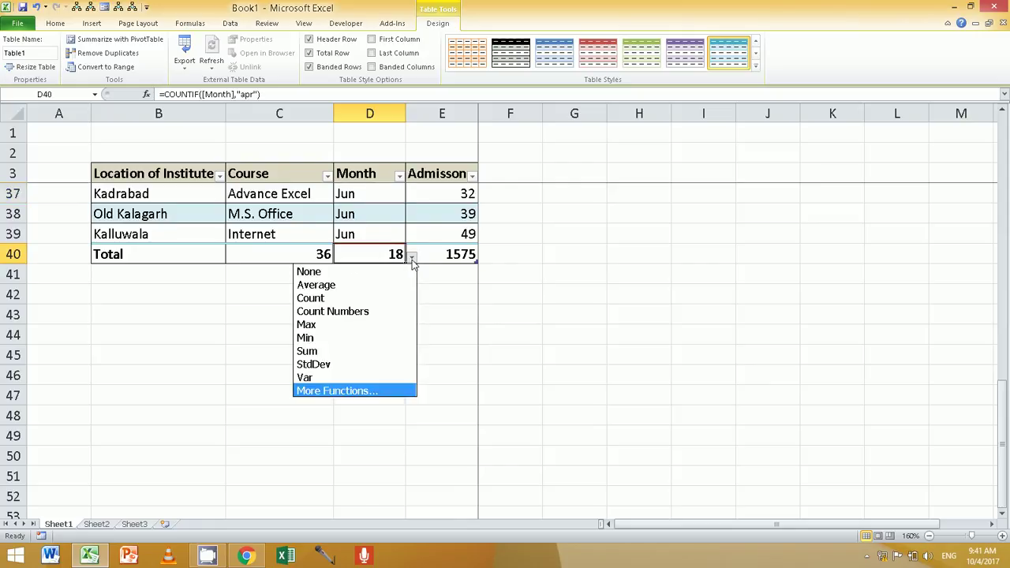
Switch the Month total in D40 to Sum, leaving 0, and click through Month entries
left_click(355, 351)
scroll(390, 324, "up", 1)
scroll(394, 300, "up", 2)
scroll(394, 300, "up", 8)
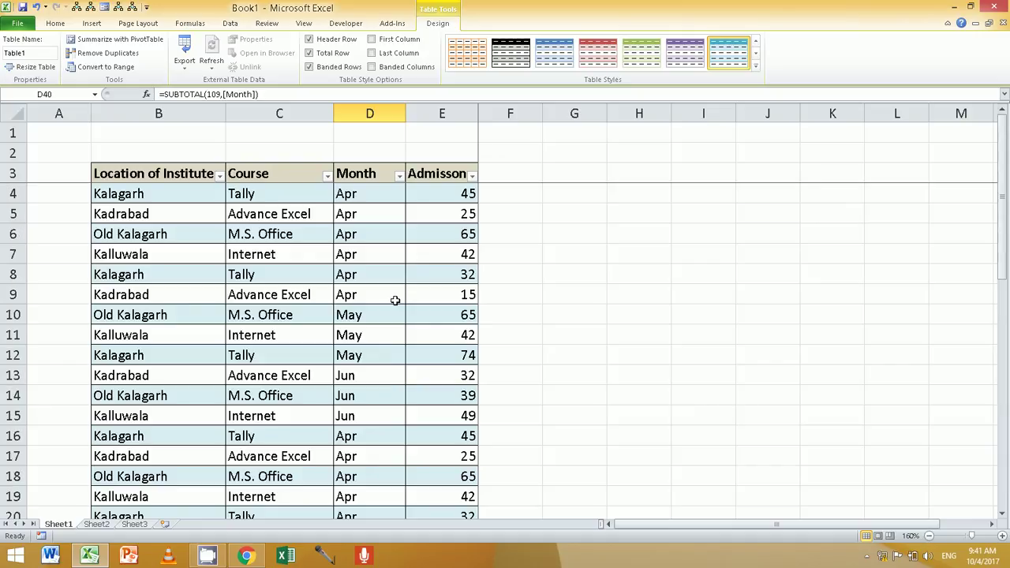
left_click(363, 196)
left_click(363, 226)
left_click(366, 254)
left_click(367, 314)
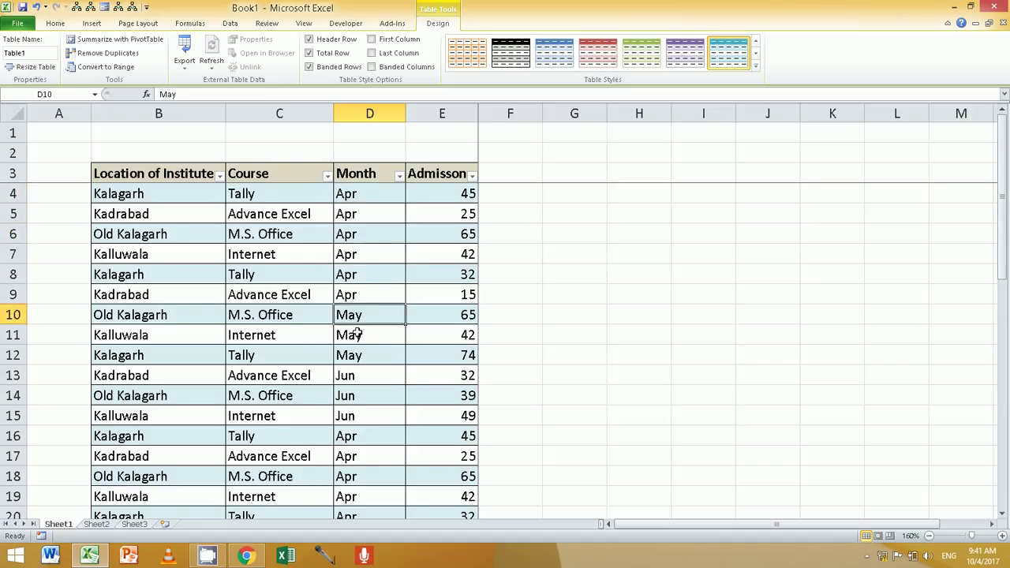
Check the Total row cells E40, C40 and B40, leaving B40's total unchanged
scroll(357, 308, "down", 5)
scroll(357, 304, "down", 5)
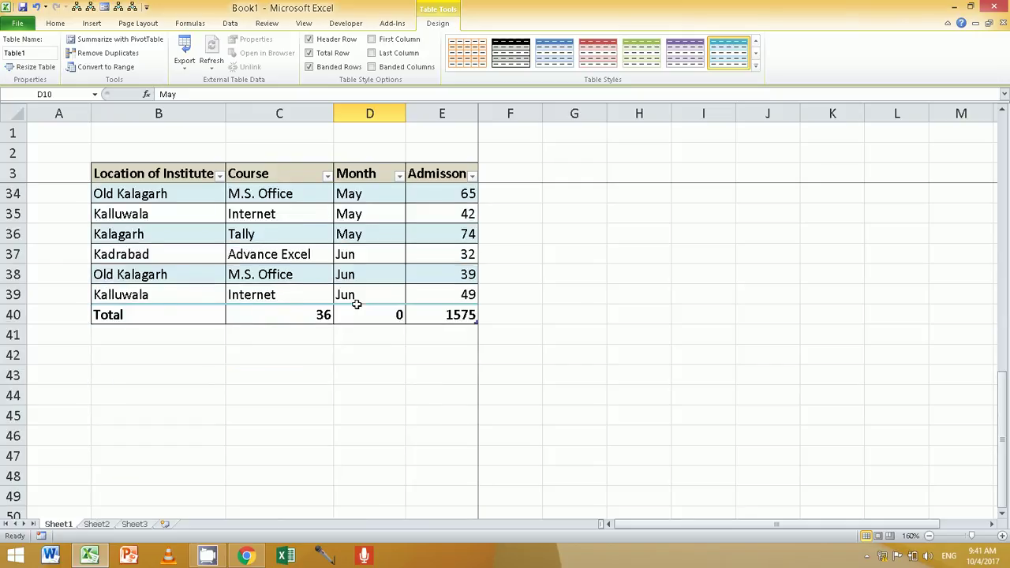
scroll(357, 304, "up", 4)
scroll(356, 304, "up", 4)
scroll(357, 300, "up", 2)
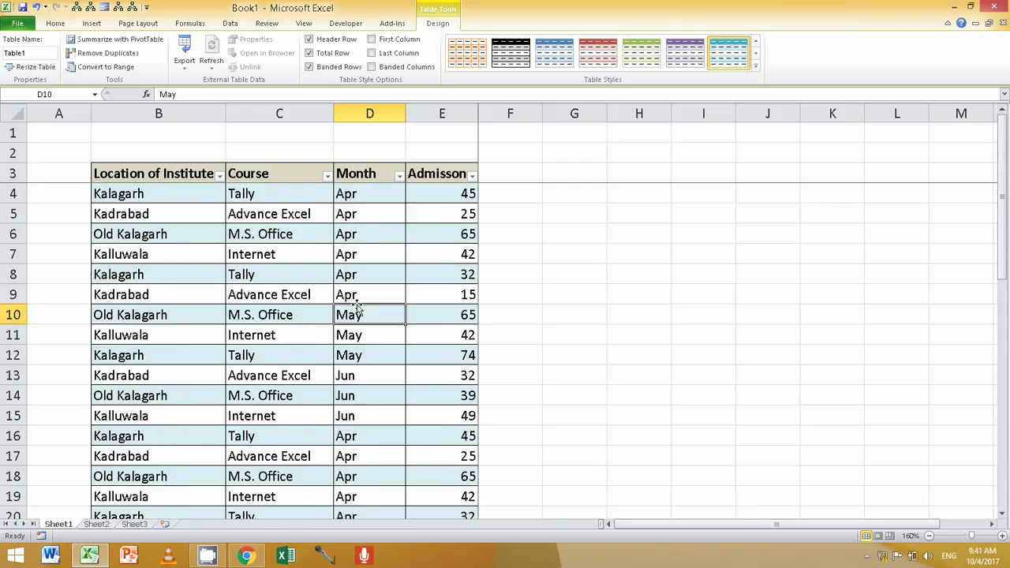
scroll(365, 308, "down", 6)
scroll(367, 308, "down", 4)
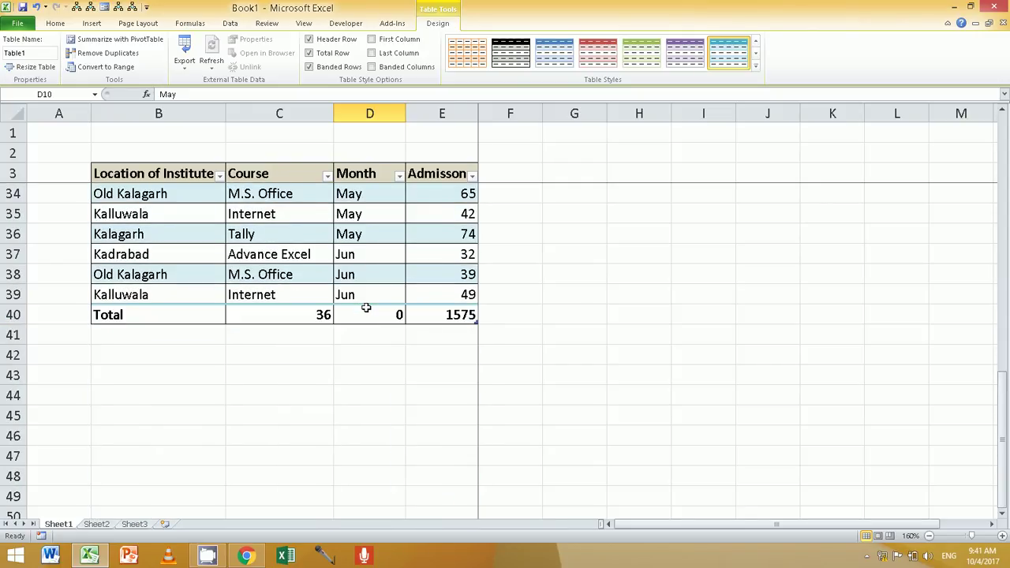
scroll(327, 314, "up", 2)
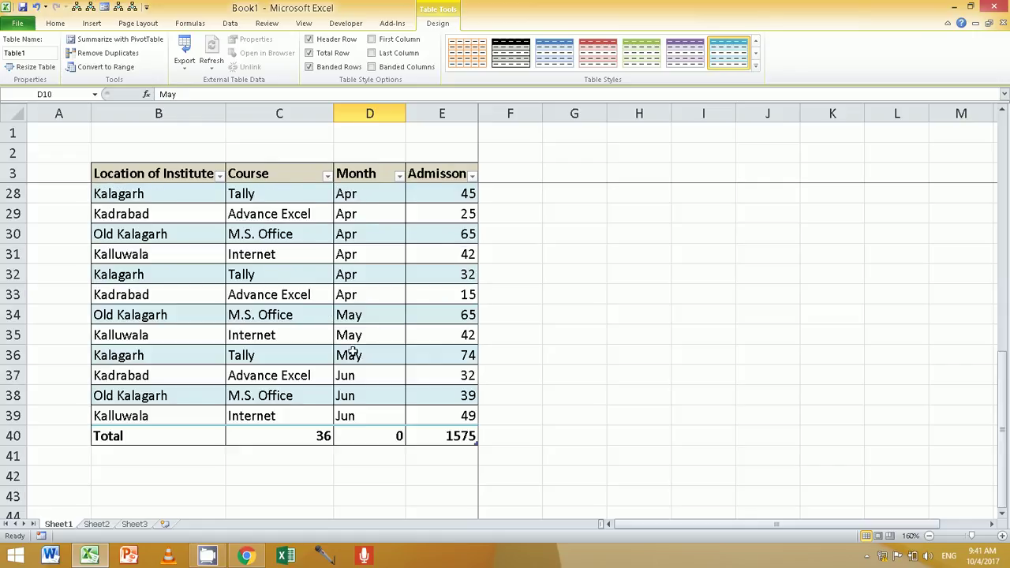
scroll(353, 338, "up", 3)
scroll(353, 338, "up", 4)
scroll(353, 335, "up", 1)
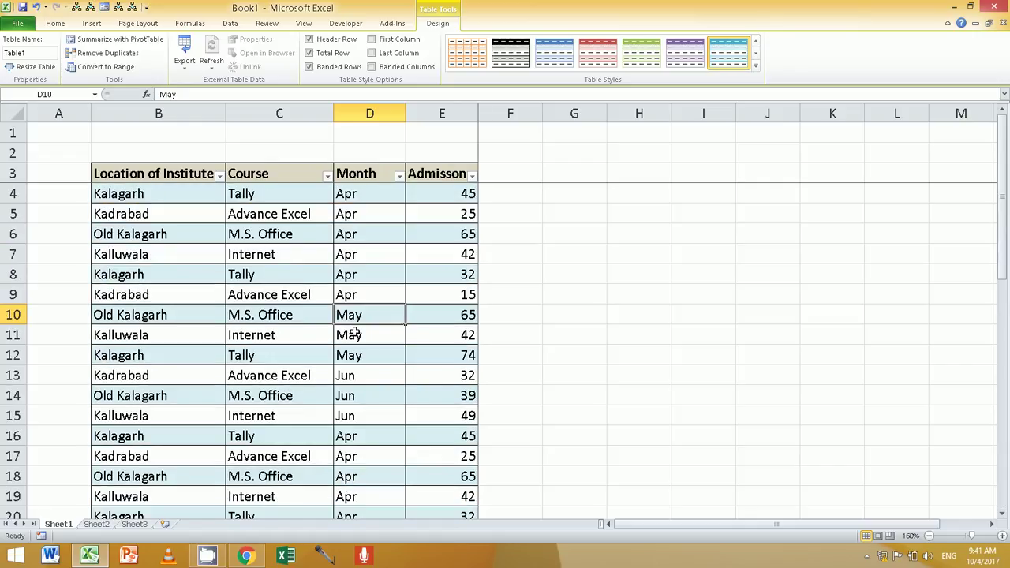
scroll(379, 331, "down", 5)
scroll(418, 374, "down", 4)
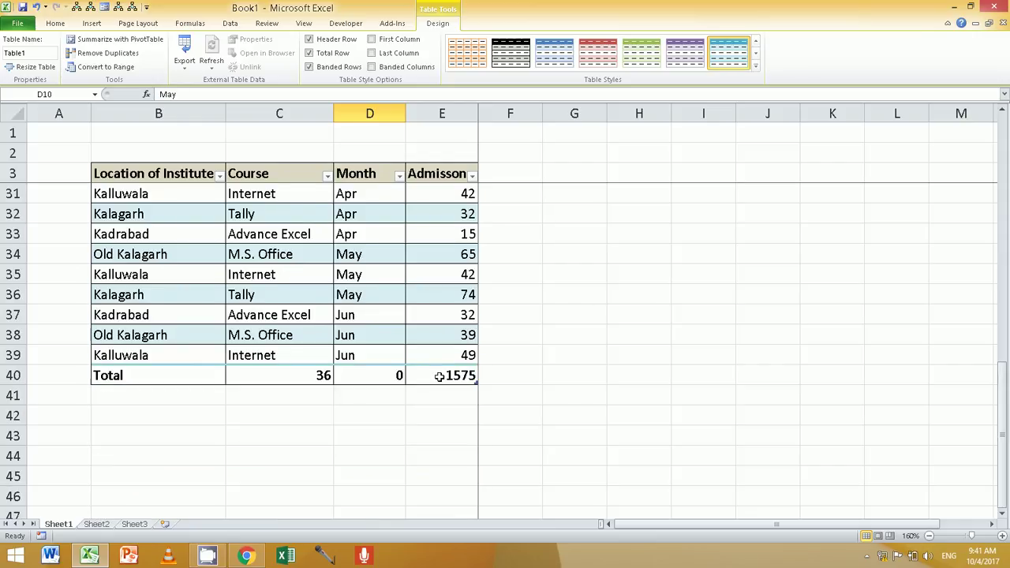
left_click(470, 379)
left_click(304, 380)
left_click(203, 375)
left_click(233, 381)
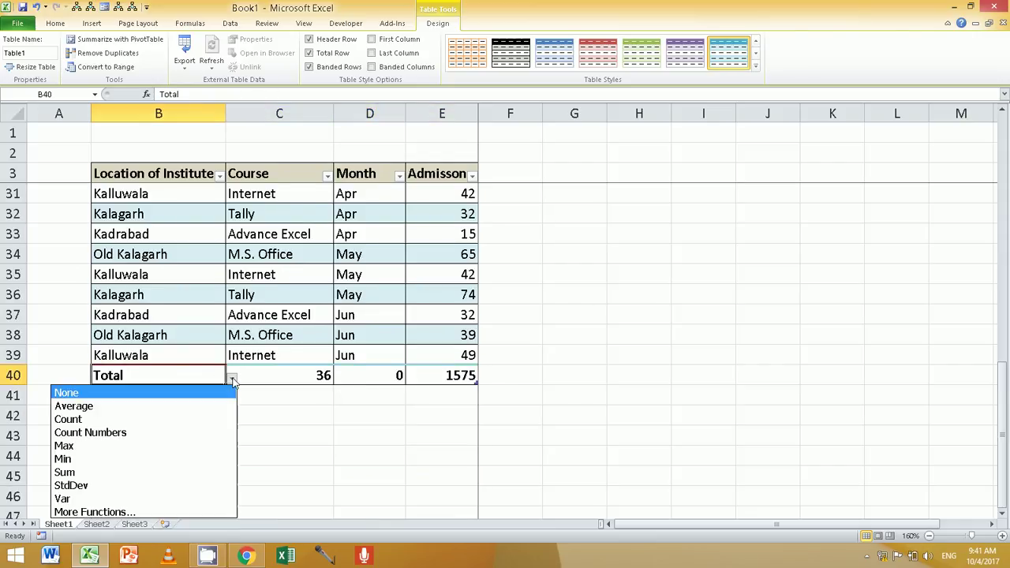
left_click(233, 382)
left_click(237, 297)
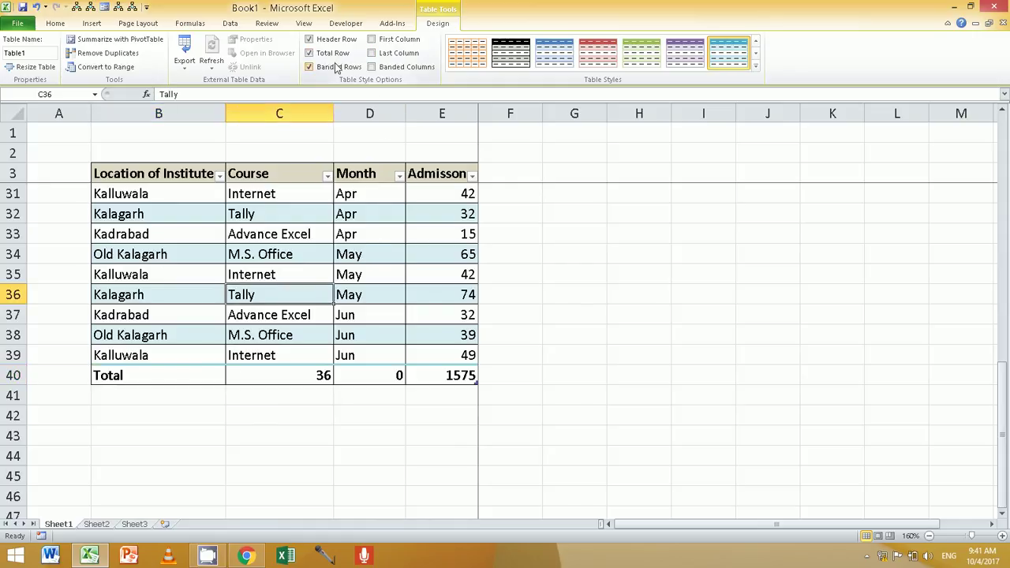
Turn off Banded Rows, and try Banded Columns before leaving it off
scroll(336, 261, "up", 6)
scroll(336, 265, "up", 3)
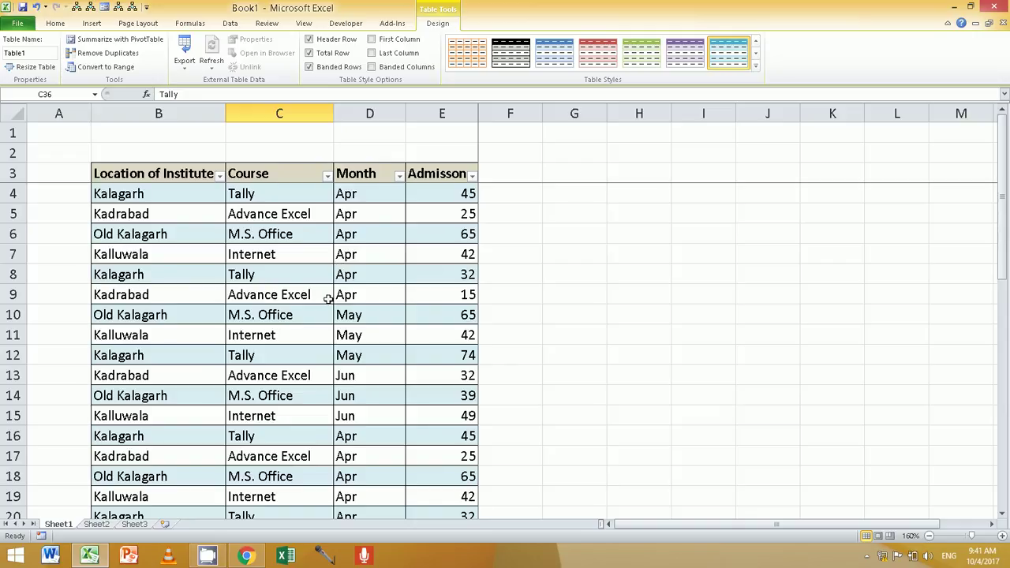
left_click(341, 69)
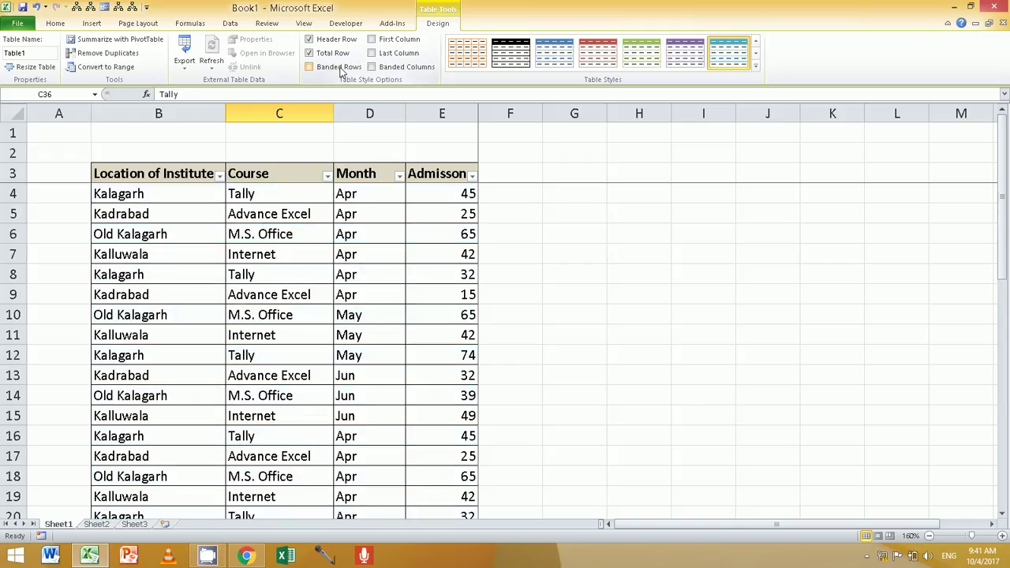
left_click(341, 70)
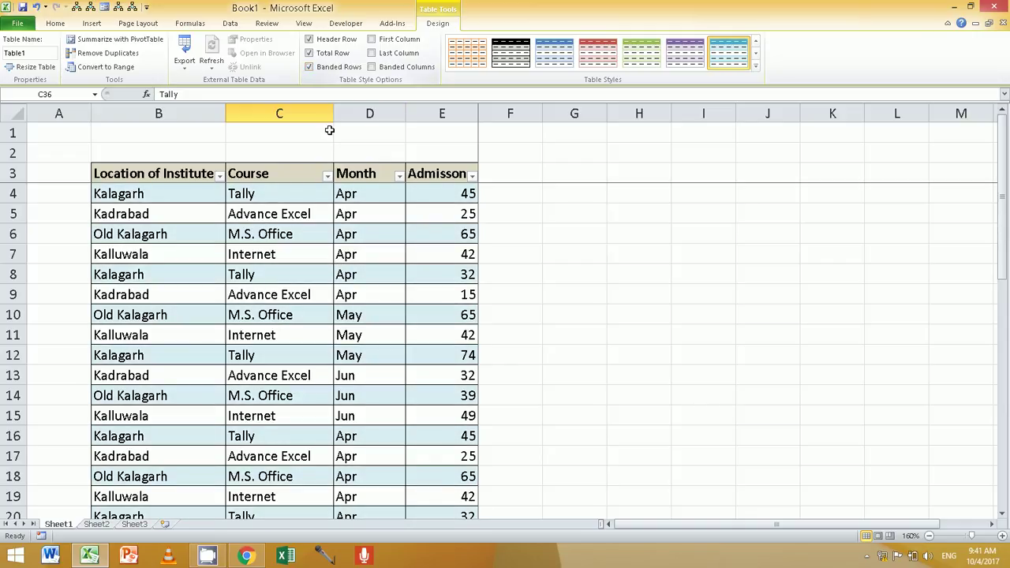
left_click(341, 68)
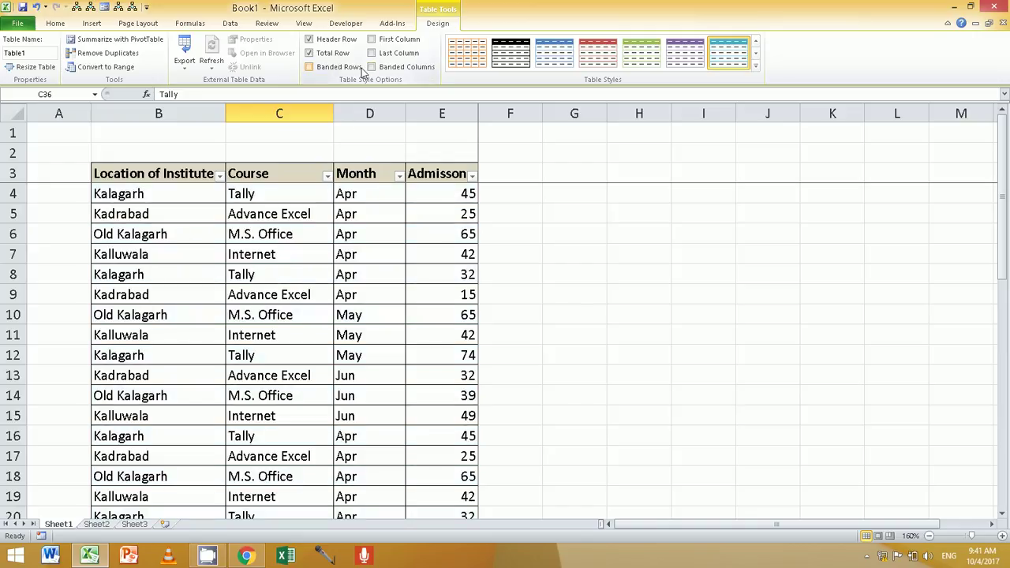
left_click(389, 70)
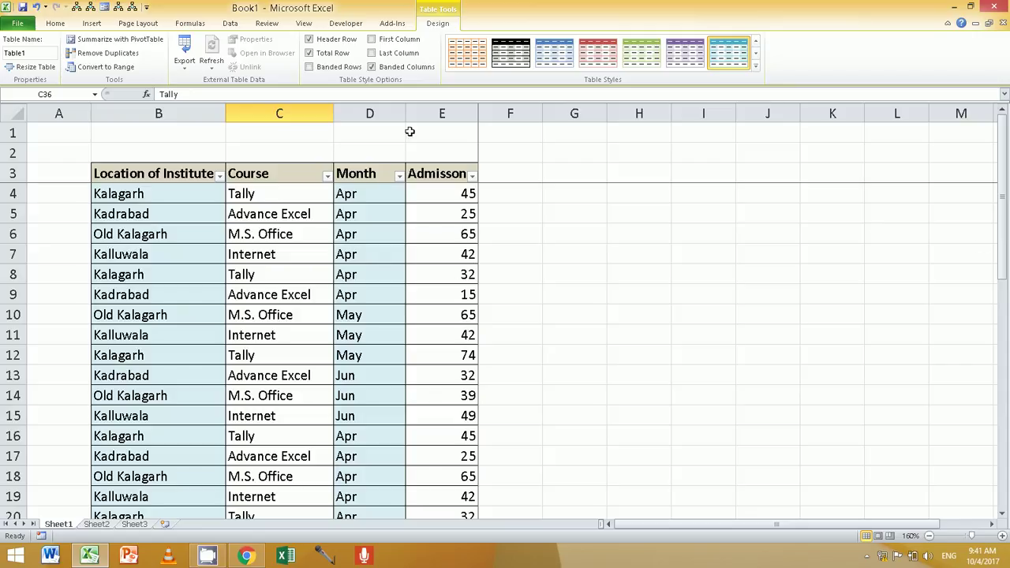
left_click(385, 67)
Try bold First Column and Last Column, then leave both unchecked
left_click(392, 41)
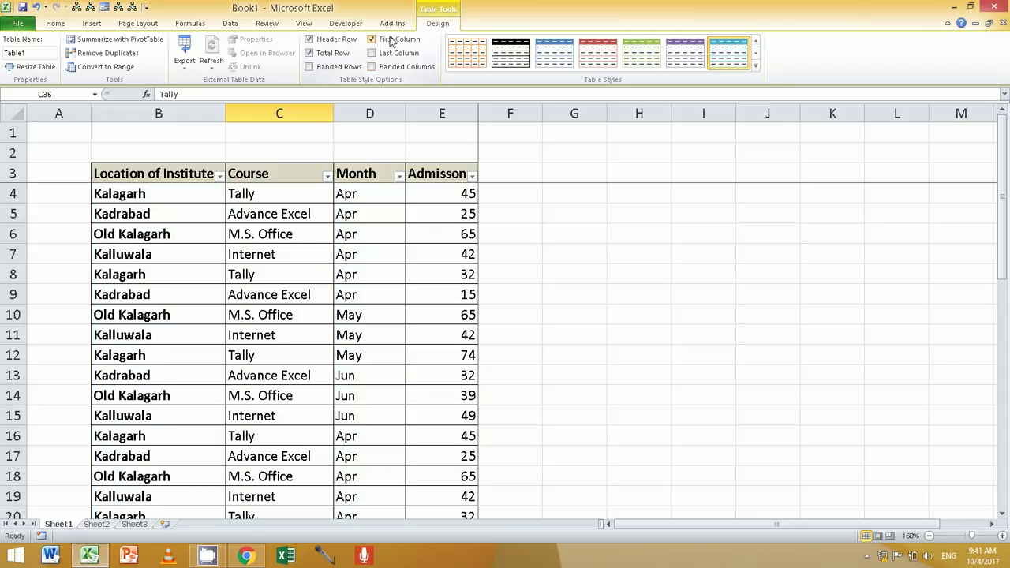
left_click(392, 41)
left_click(392, 55)
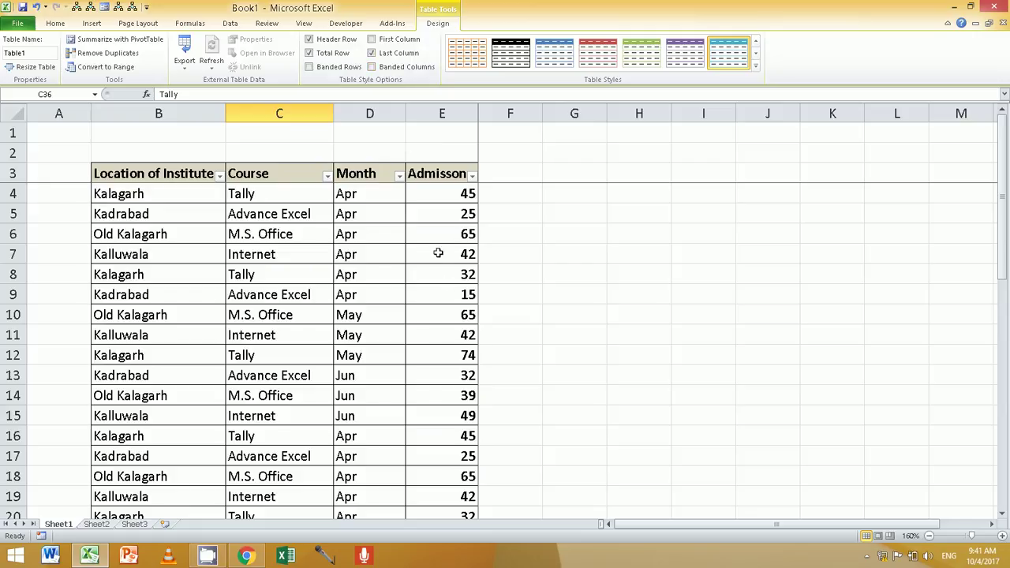
left_click(409, 54)
left_click(327, 293)
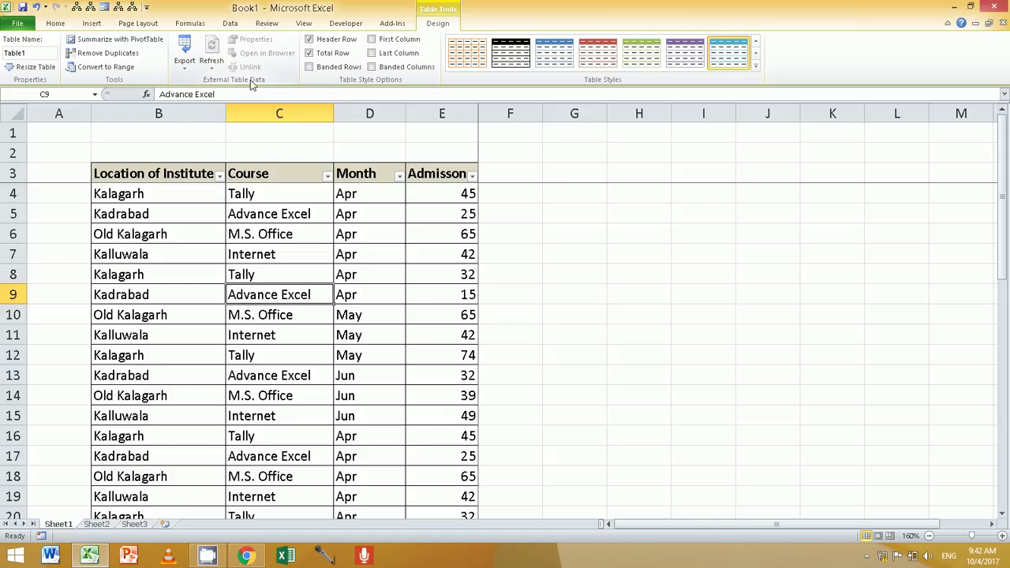
Look at the Export and Refresh menus without using them, then select B9 (Kadrabad)
left_click(185, 65)
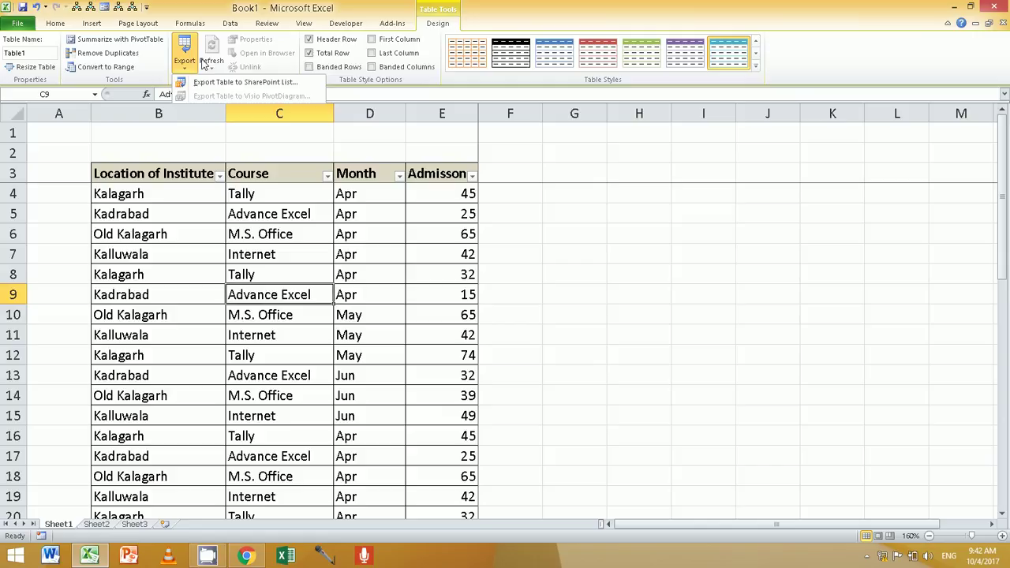
left_click(267, 224)
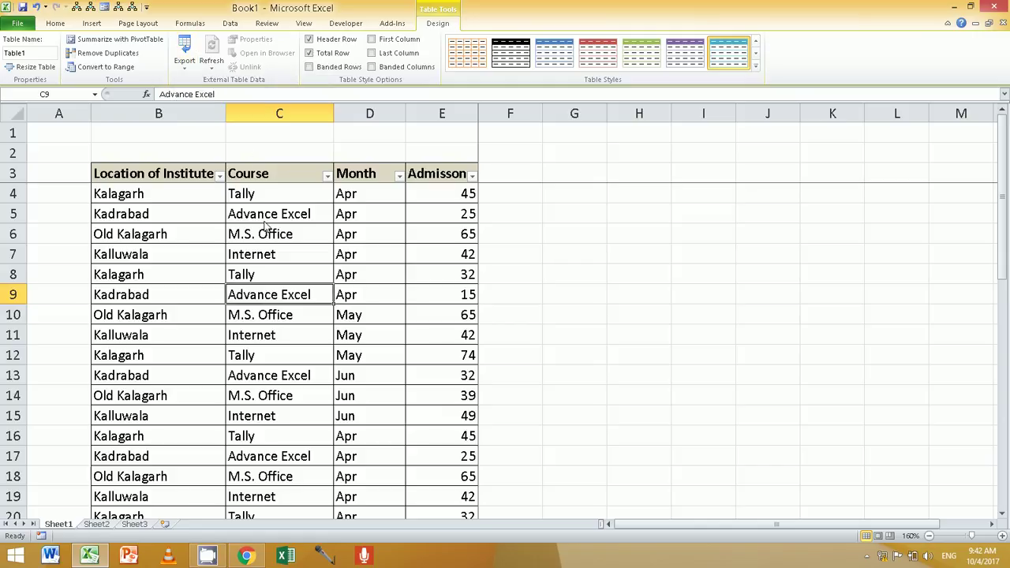
left_click(213, 69)
left_click(213, 71)
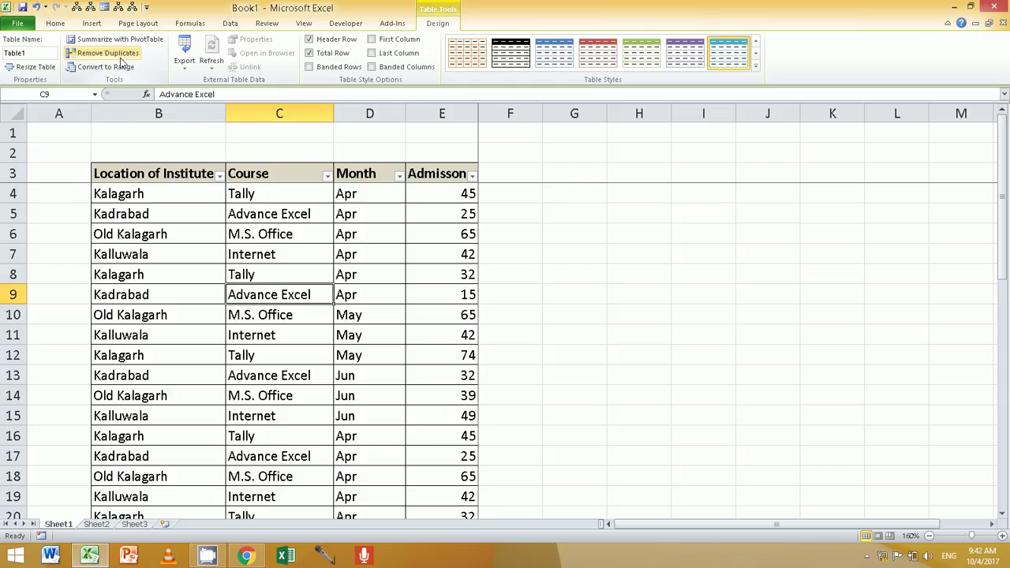
left_click(176, 197)
left_click(169, 214)
left_click(169, 234)
left_click(171, 300)
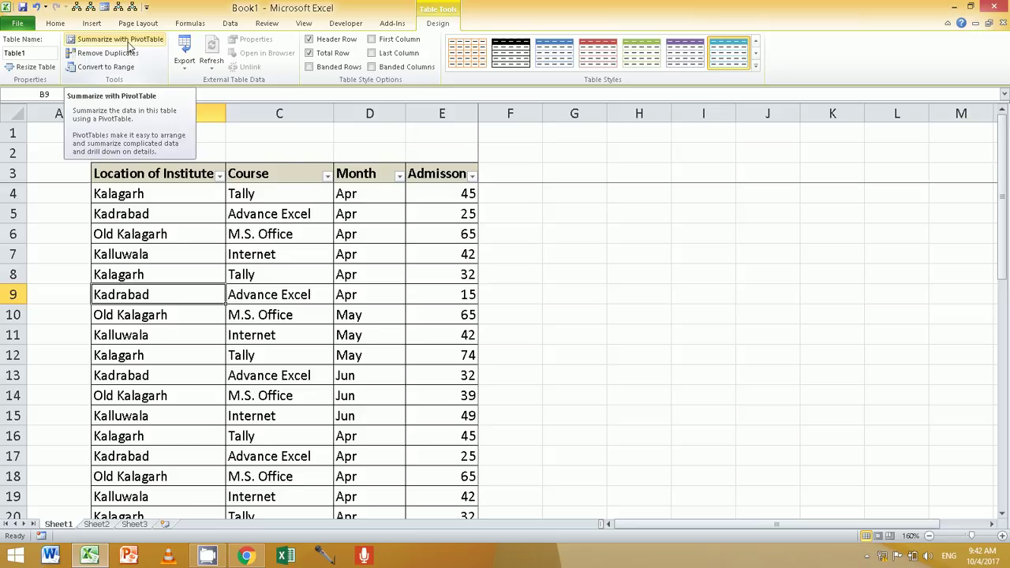
left_click(39, 69)
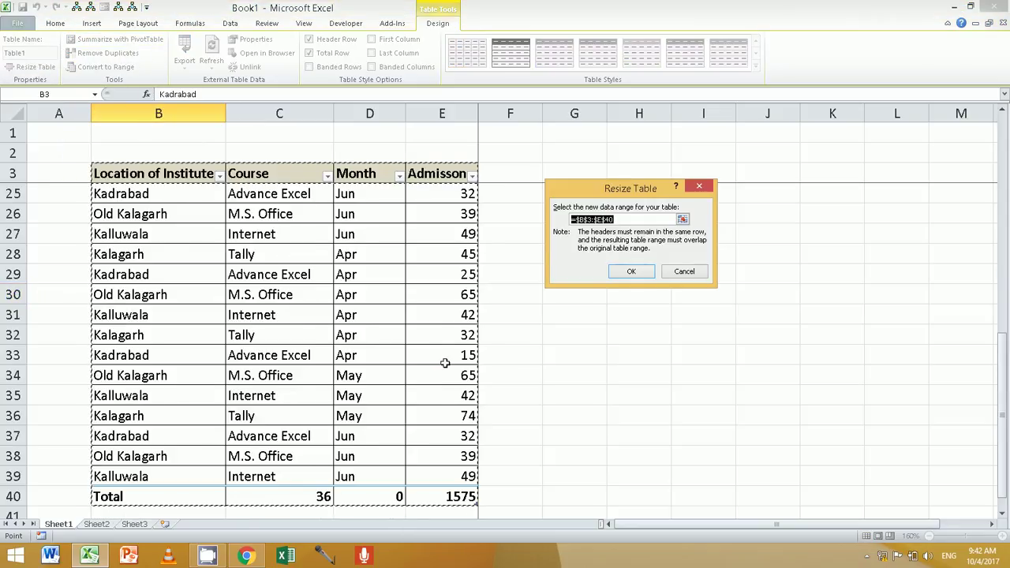
scroll(445, 363, "down", 2)
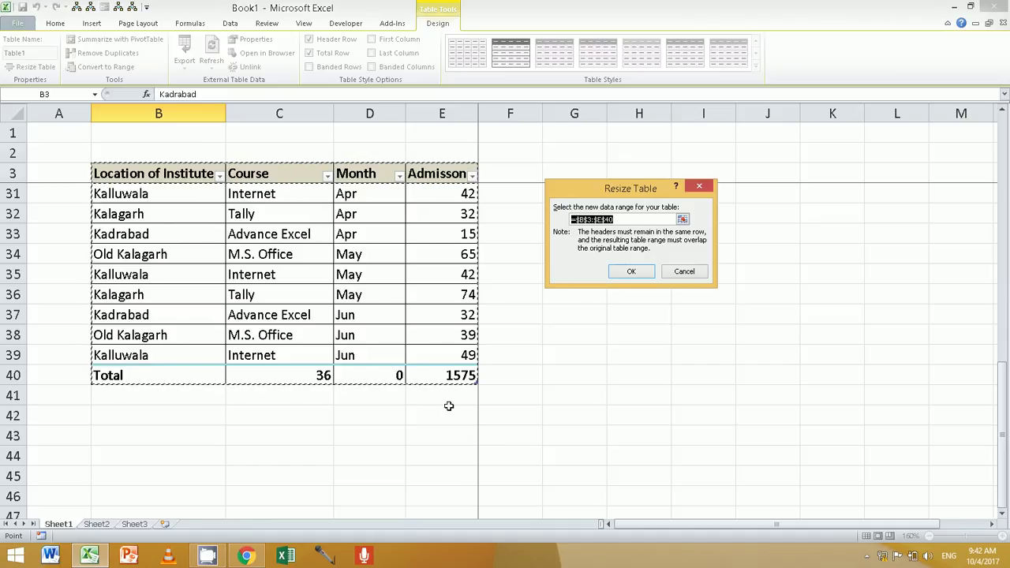
left_click(679, 274)
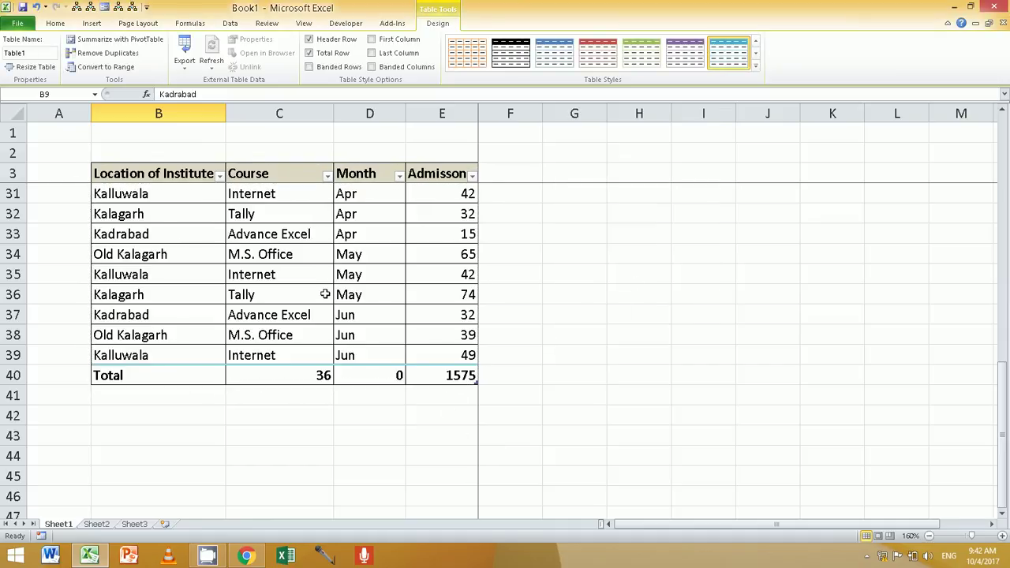
left_click(325, 294)
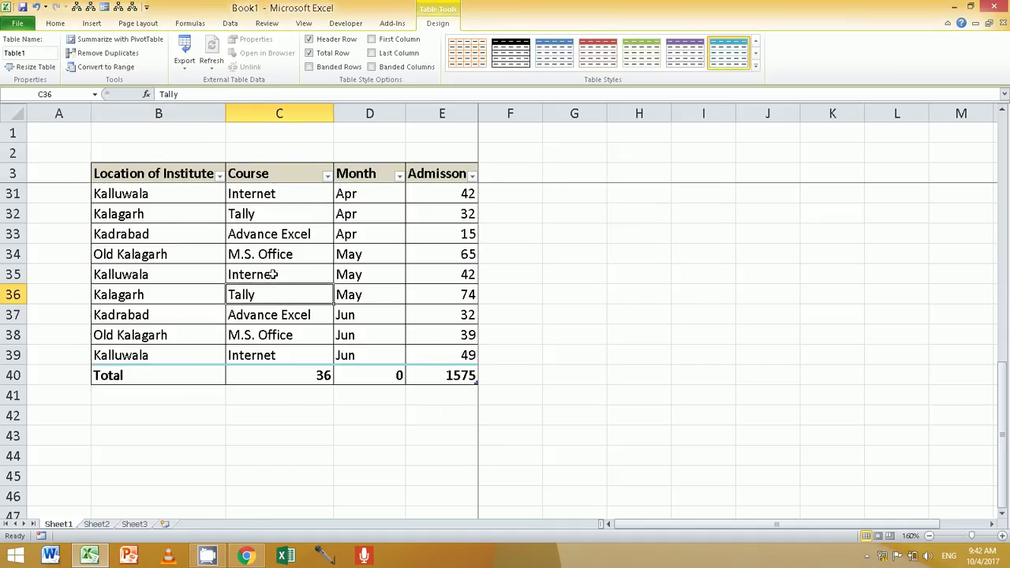
left_click(43, 54)
left_click(272, 251)
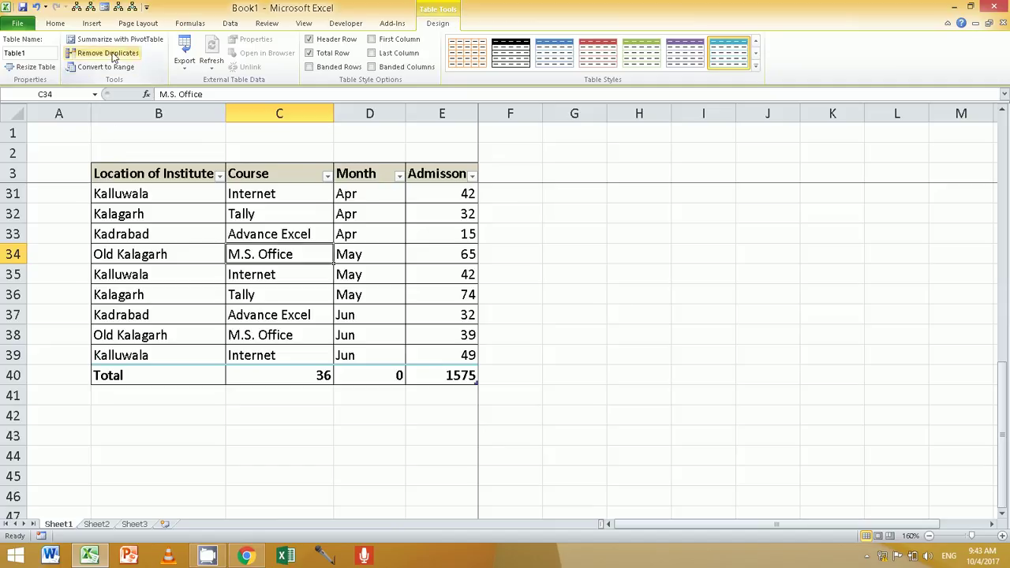
left_click(141, 43)
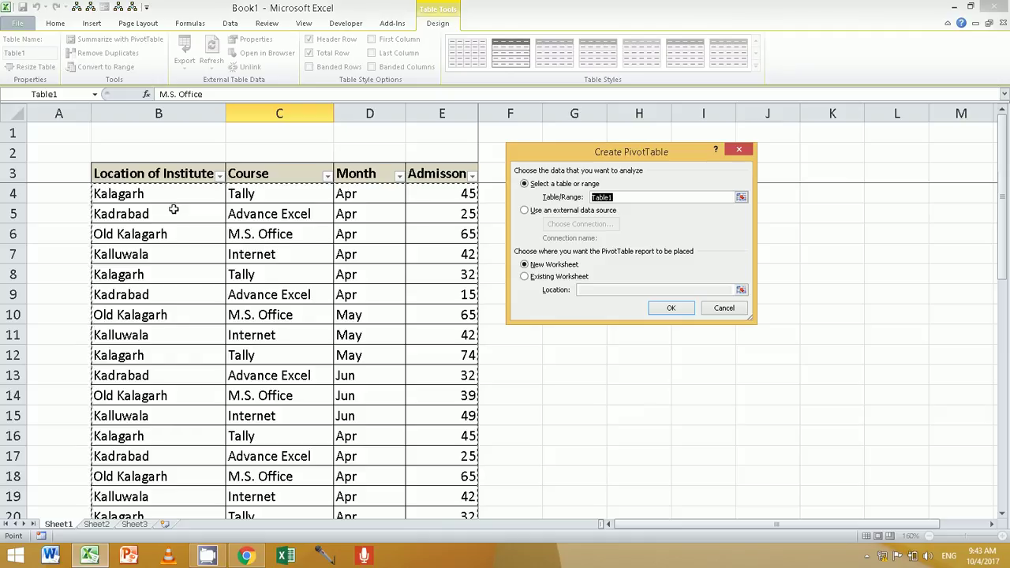
Create a PivotTable from Table1 on a new worksheet rather than at cell K31
scroll(432, 363, "down", 4)
scroll(426, 386, "down", 5)
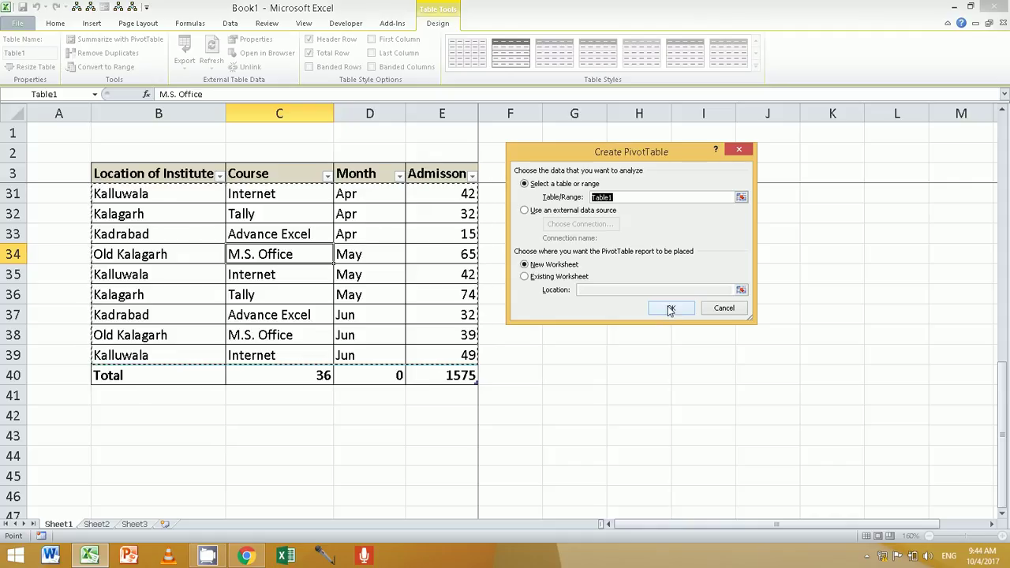
left_click(567, 279)
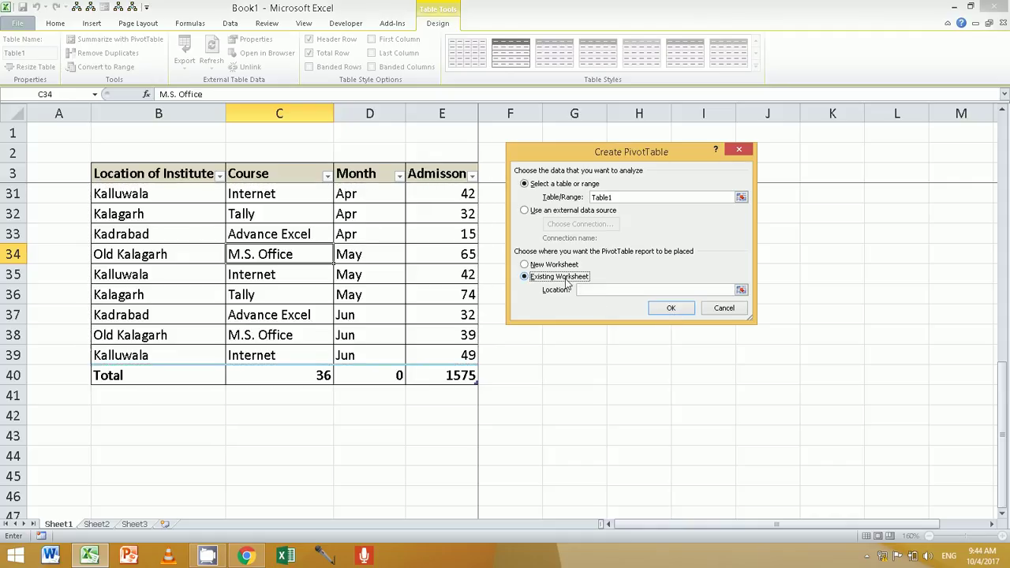
left_click(592, 290)
left_click(853, 196)
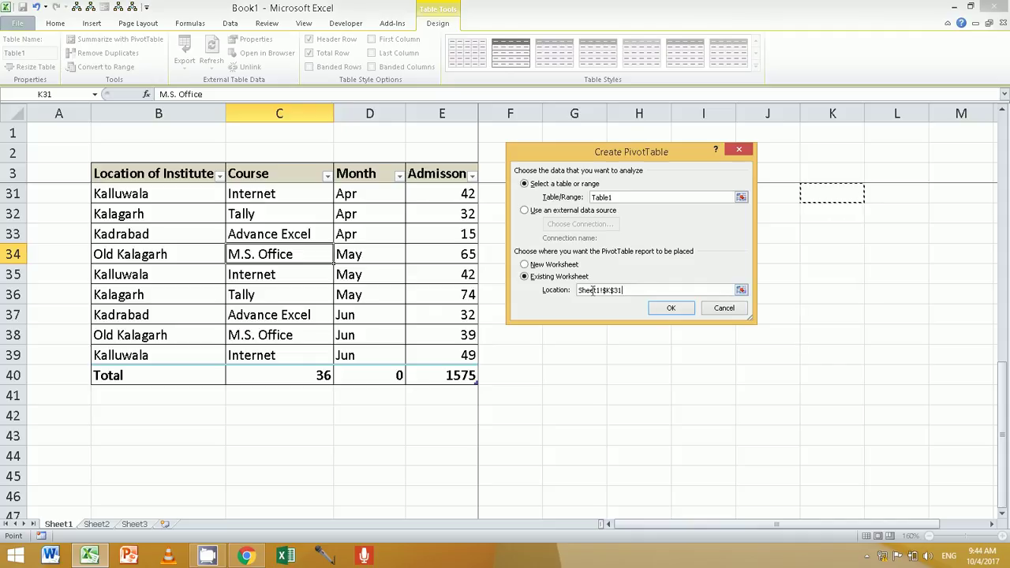
left_click_drag(631, 290, 569, 292)
key("BackSpace")
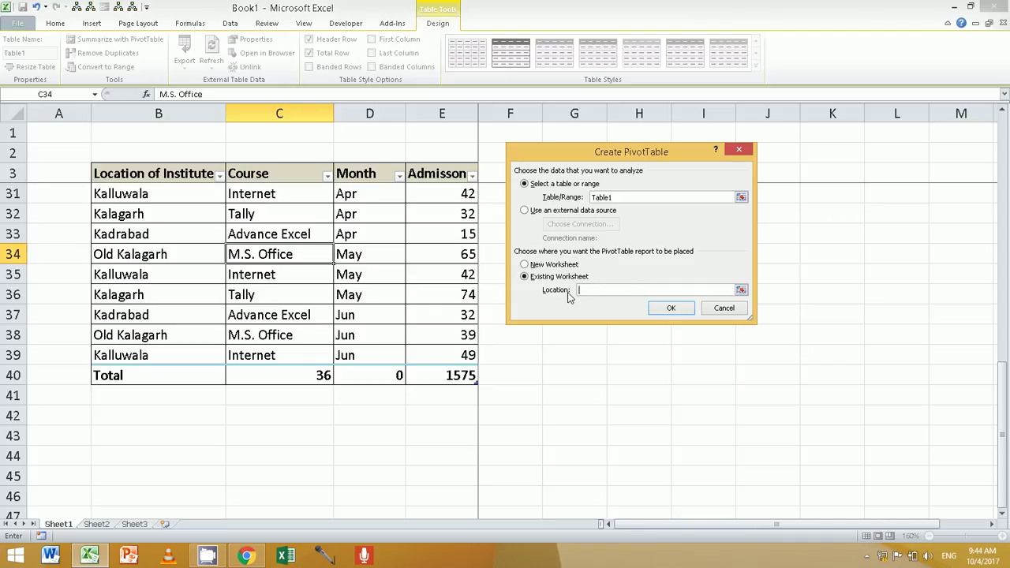
left_click(525, 265)
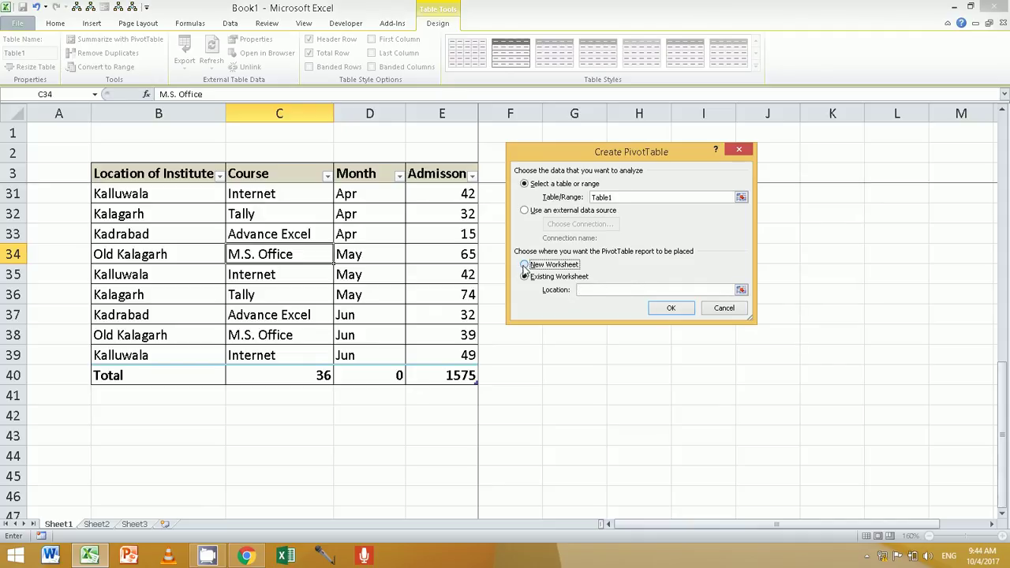
left_click(667, 308)
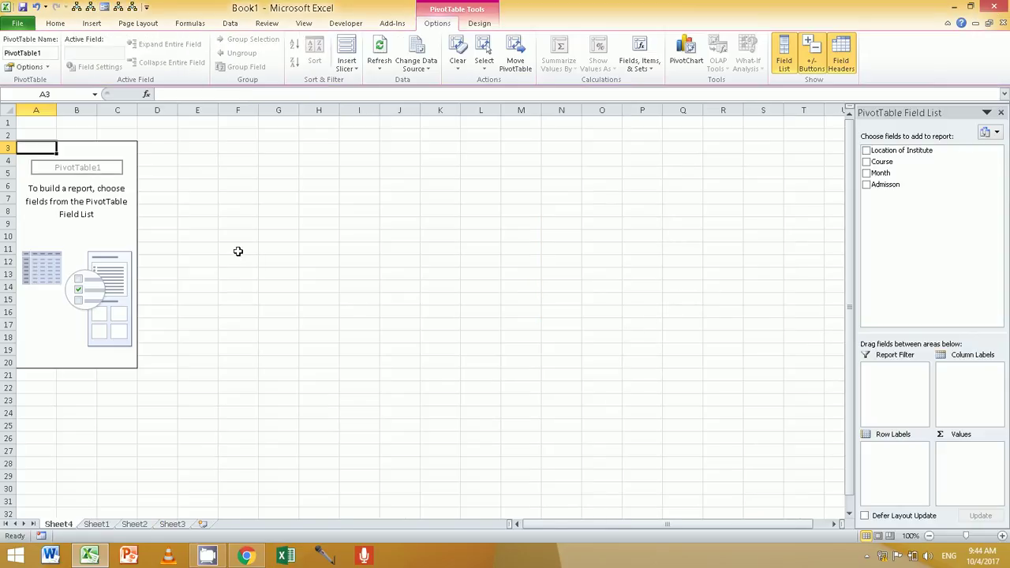
Sum Admisson by Course rows and Location of Institute columns, with Month as report filter
left_click(388, 387)
left_click(87, 235)
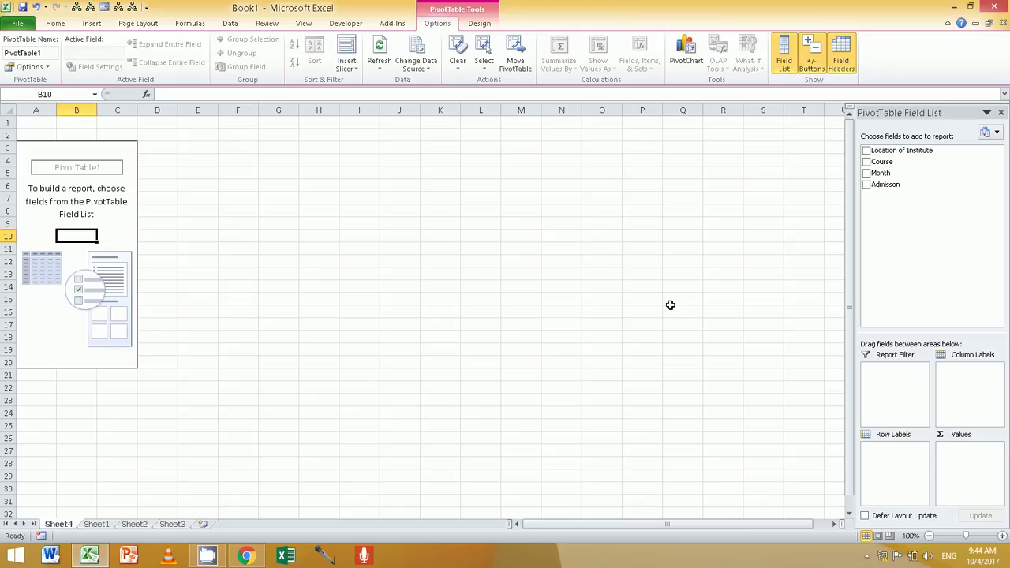
left_click_drag(887, 192, 965, 459)
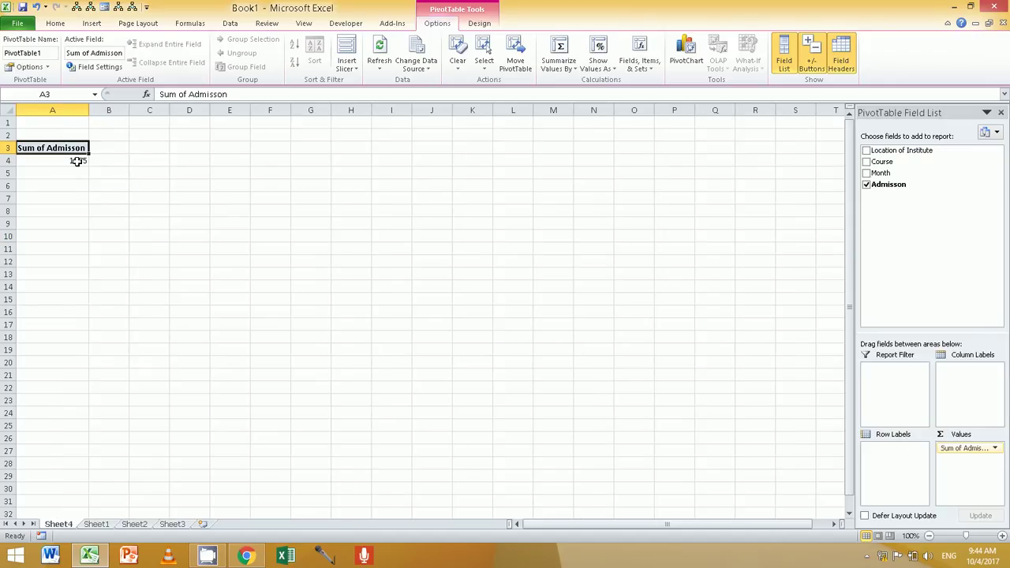
left_click_drag(884, 173, 885, 456)
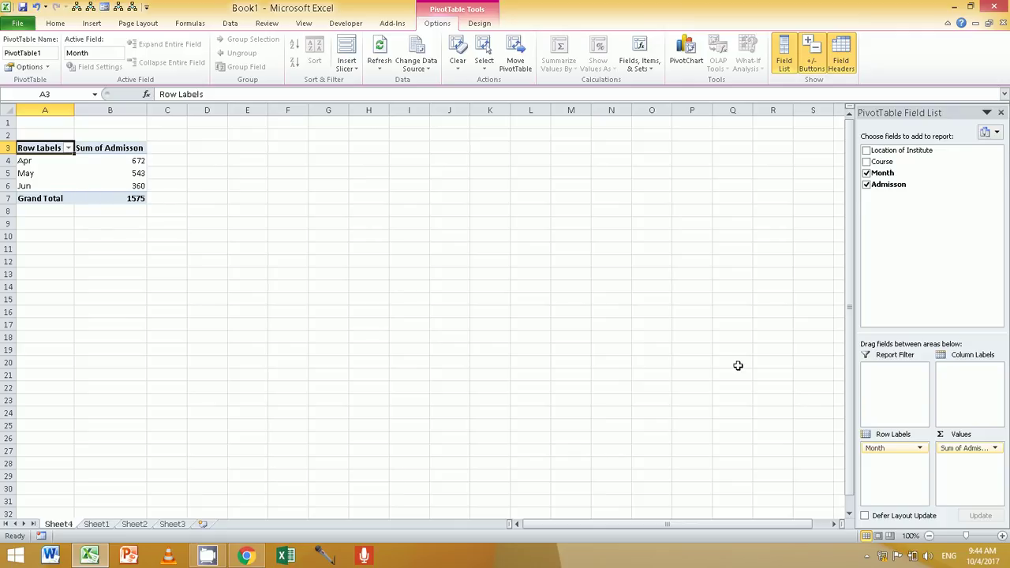
left_click_drag(882, 161, 887, 464)
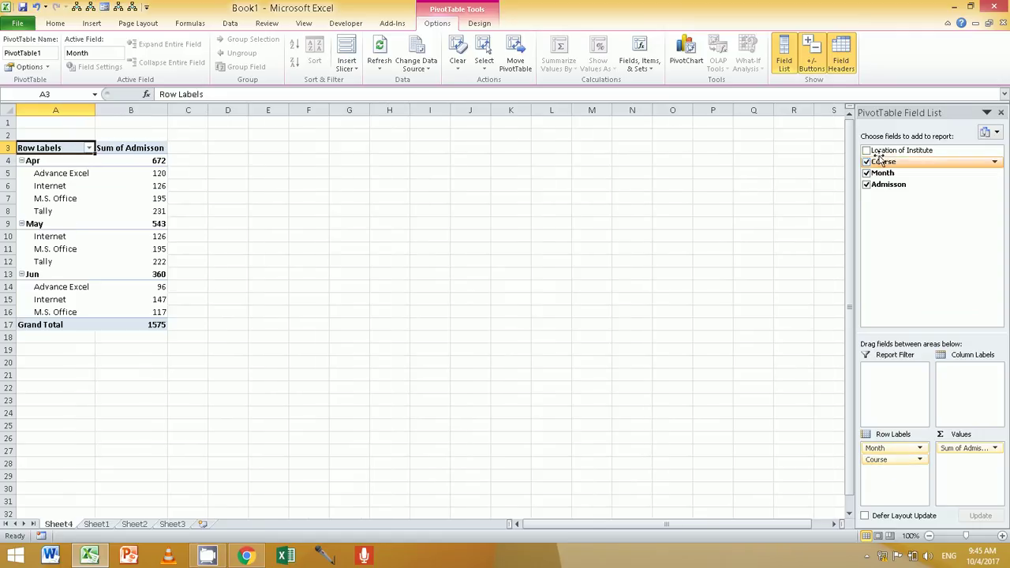
left_click_drag(884, 153, 937, 377)
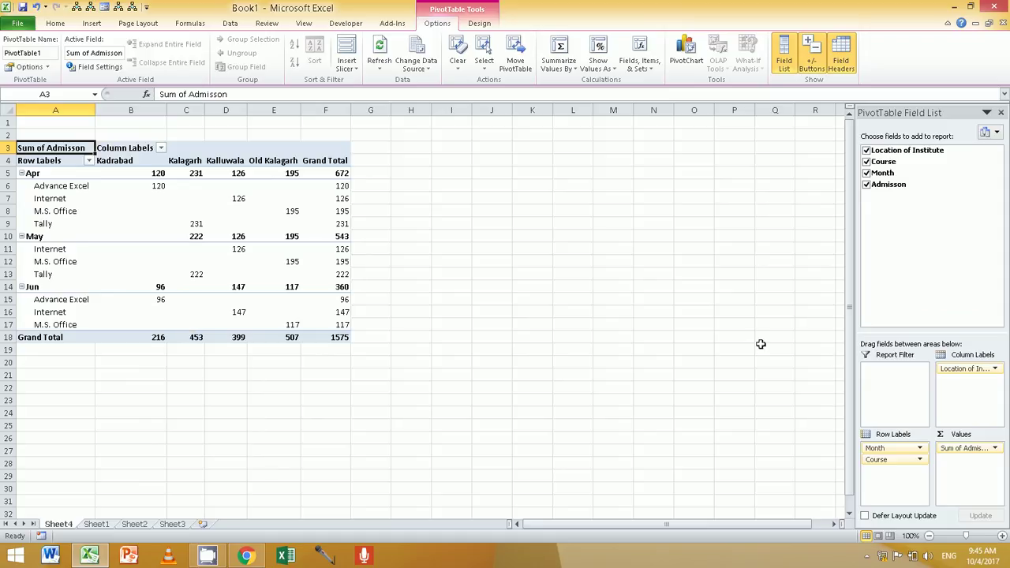
left_click_drag(890, 451, 888, 382)
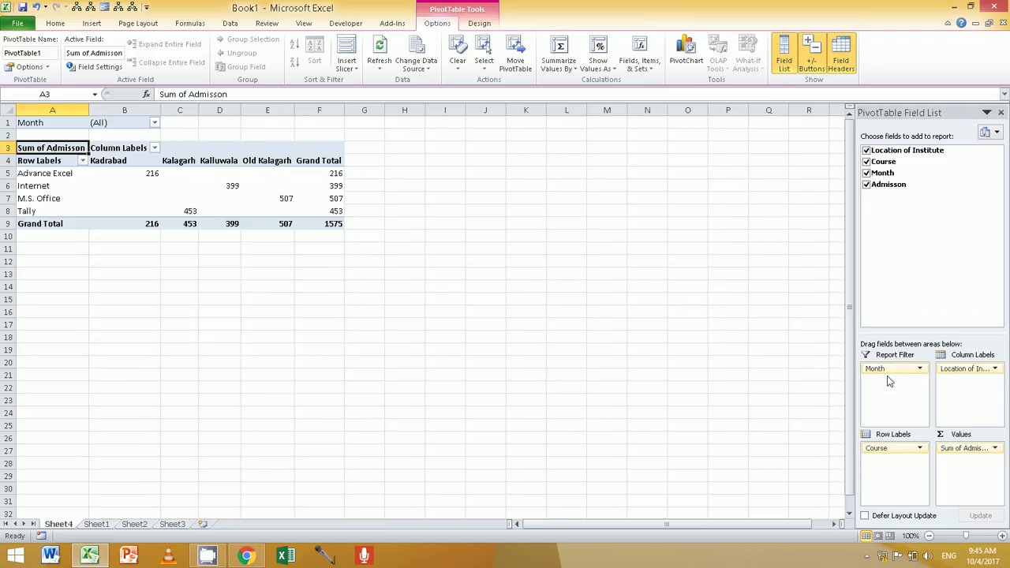
Filter the pivot's Month report filter to April, then to May, and check the values
left_click(163, 182)
left_click(155, 124)
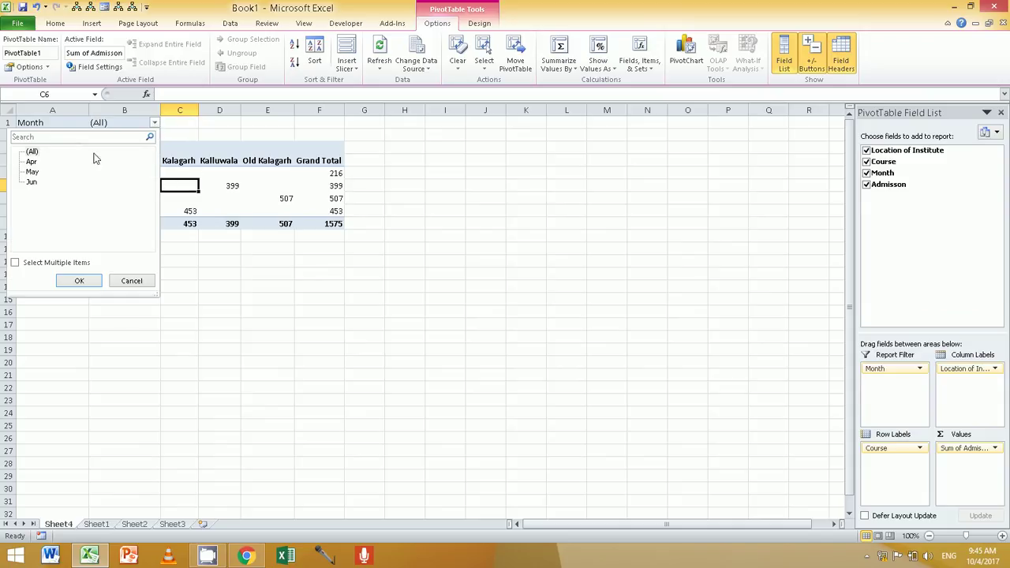
left_click(80, 282)
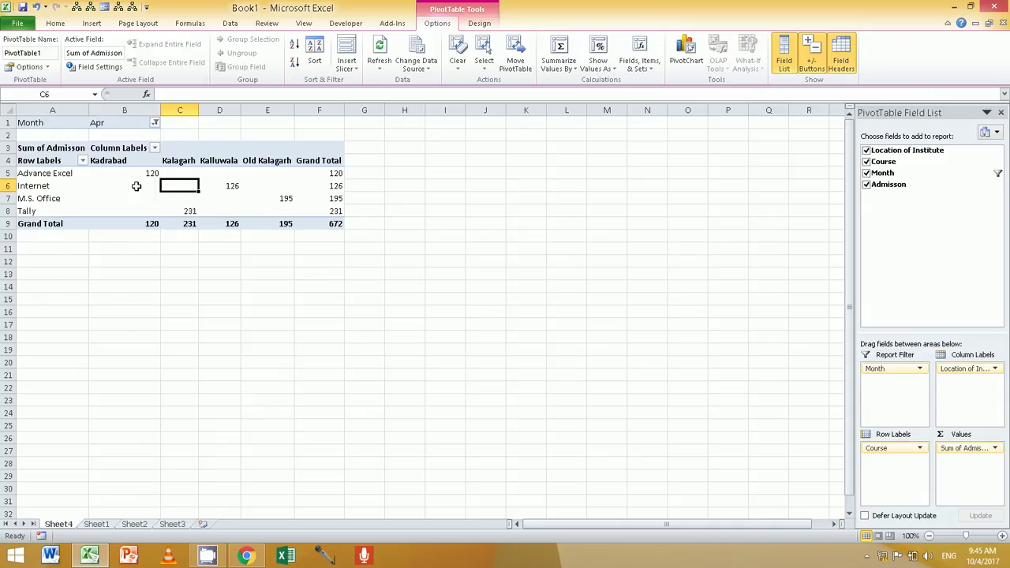
left_click(154, 124)
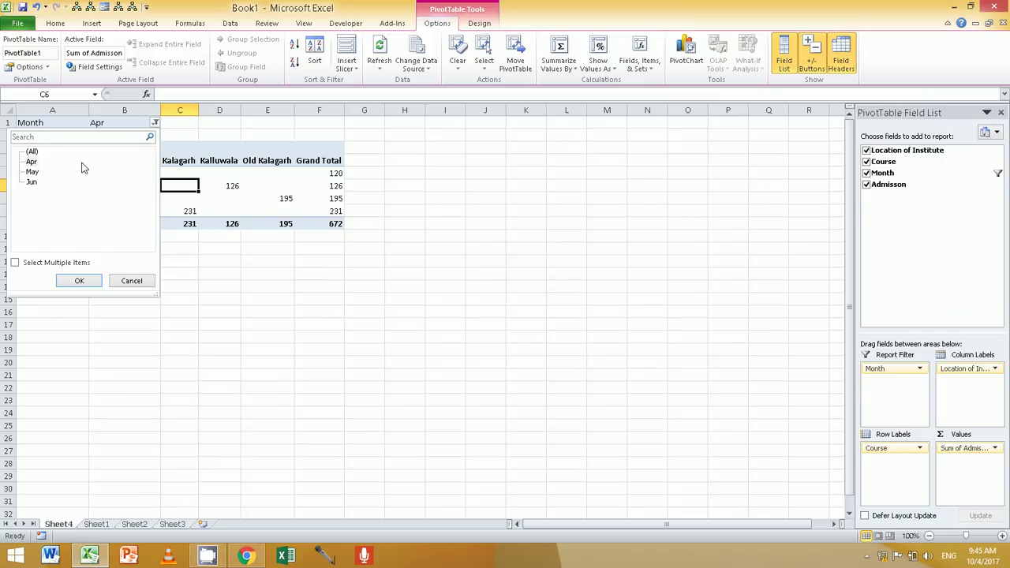
left_click(32, 171)
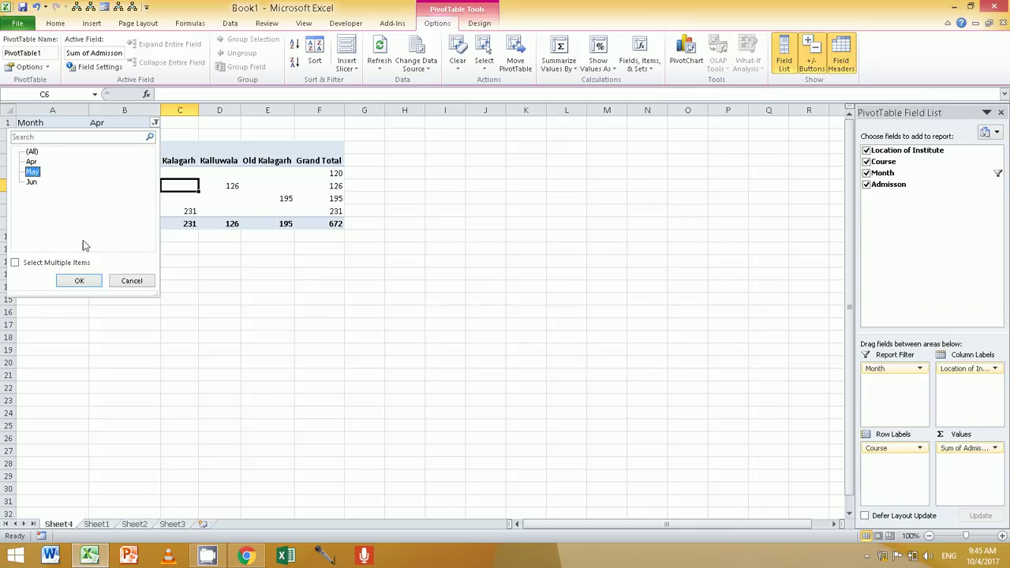
left_click(79, 281)
left_click(129, 182)
left_click(194, 174)
left_click(243, 185)
Reset the Month filter to (All) and move Month into the row labels above Course
left_click(155, 123)
left_click(155, 124)
left_click(31, 150)
left_click(79, 281)
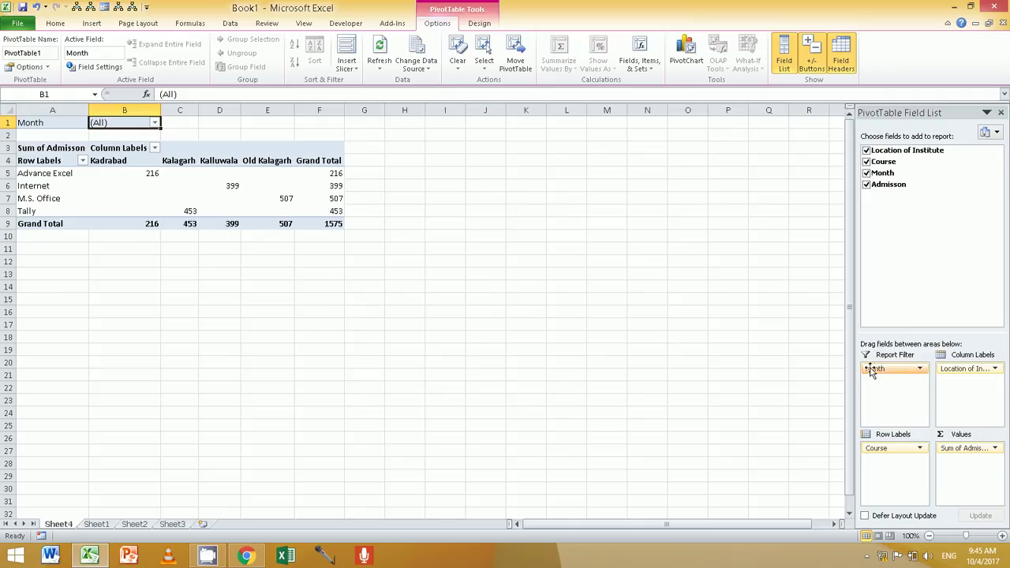
left_click_drag(876, 368, 890, 450)
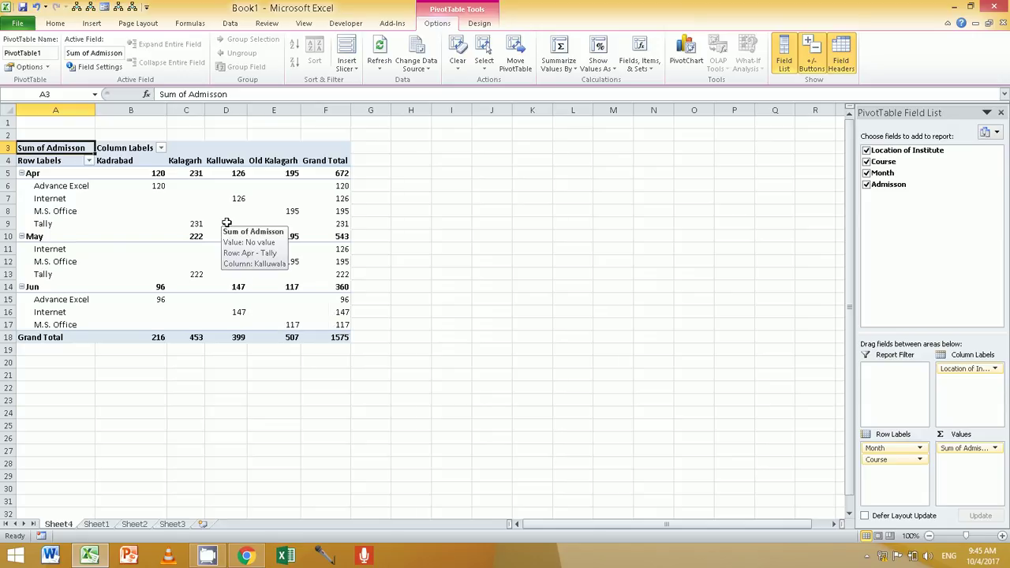
left_click(186, 233)
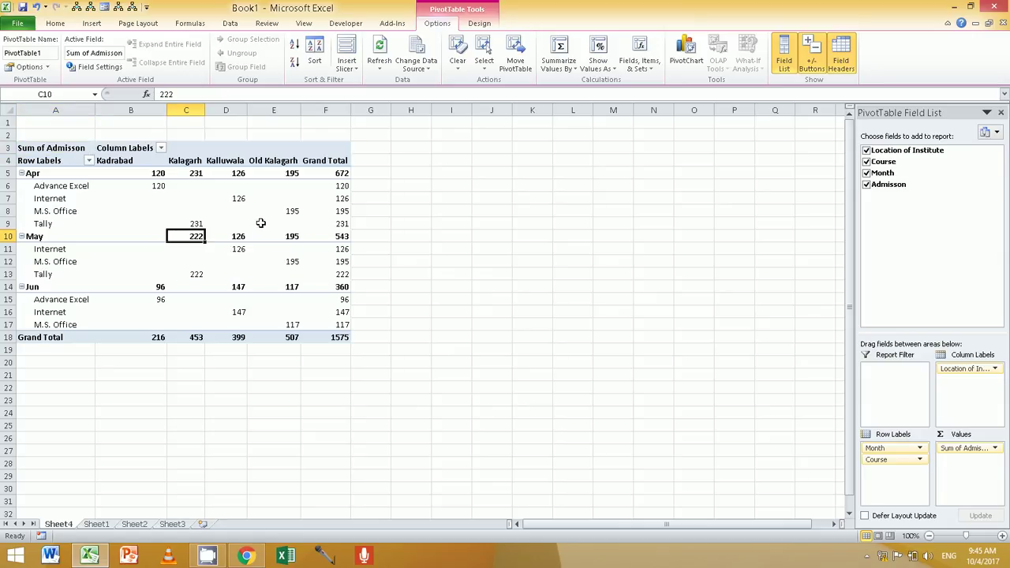
Apply a different built-in PivotTable style, trying then removing banded rows
left_click(480, 23)
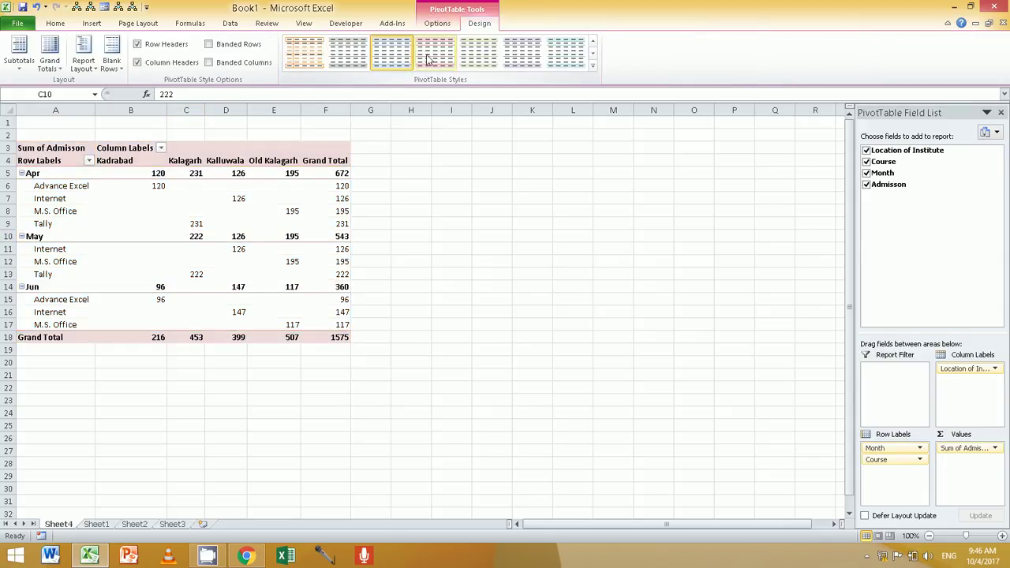
left_click(565, 52)
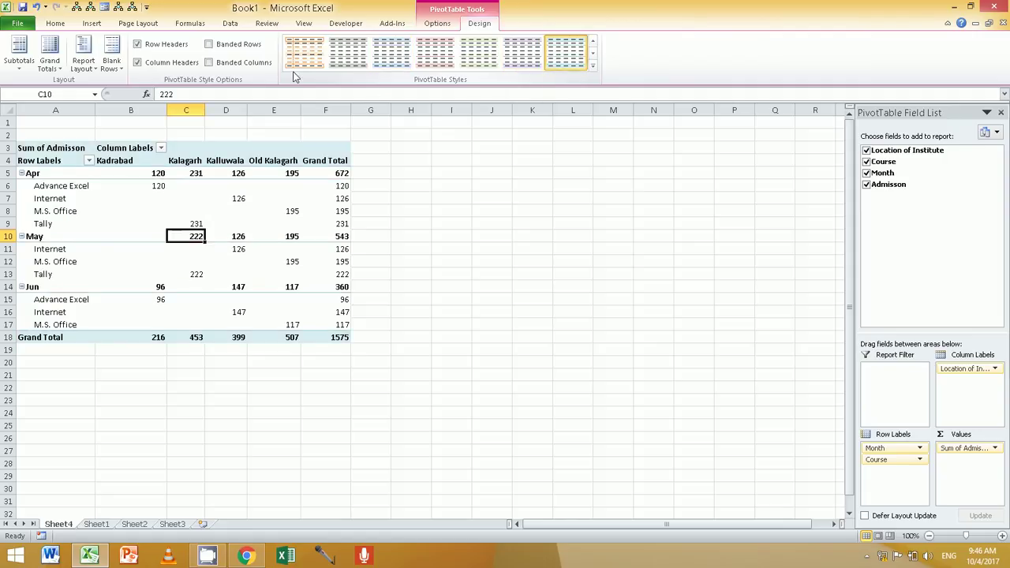
left_click(242, 47)
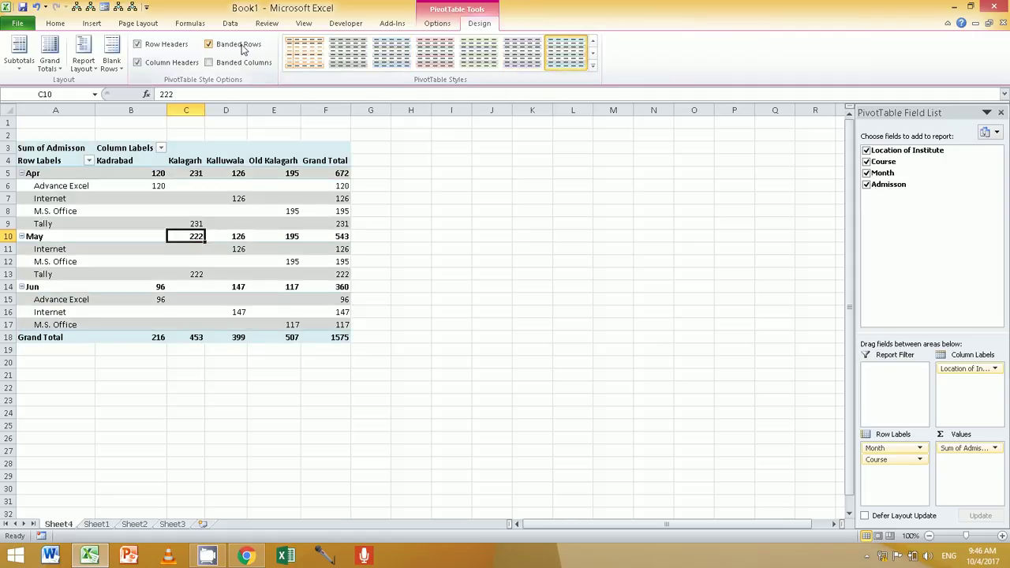
left_click(242, 47)
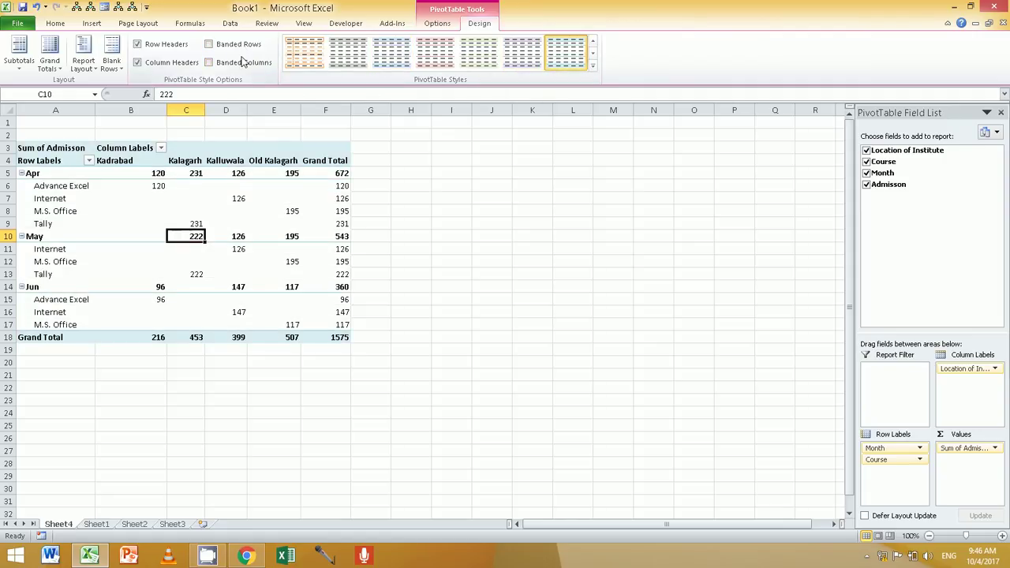
Switch off Row Headers styling so month rows aren't bold, keeping Column Headers on
left_click(197, 66)
left_click(196, 65)
left_click(183, 47)
left_click(184, 47)
left_click(183, 48)
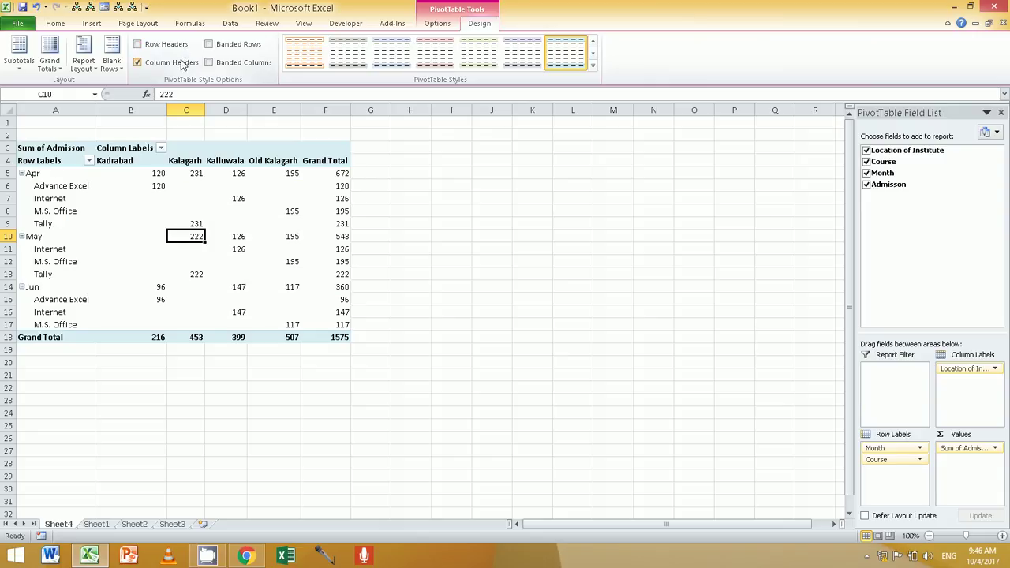
left_click(181, 64)
left_click(181, 47)
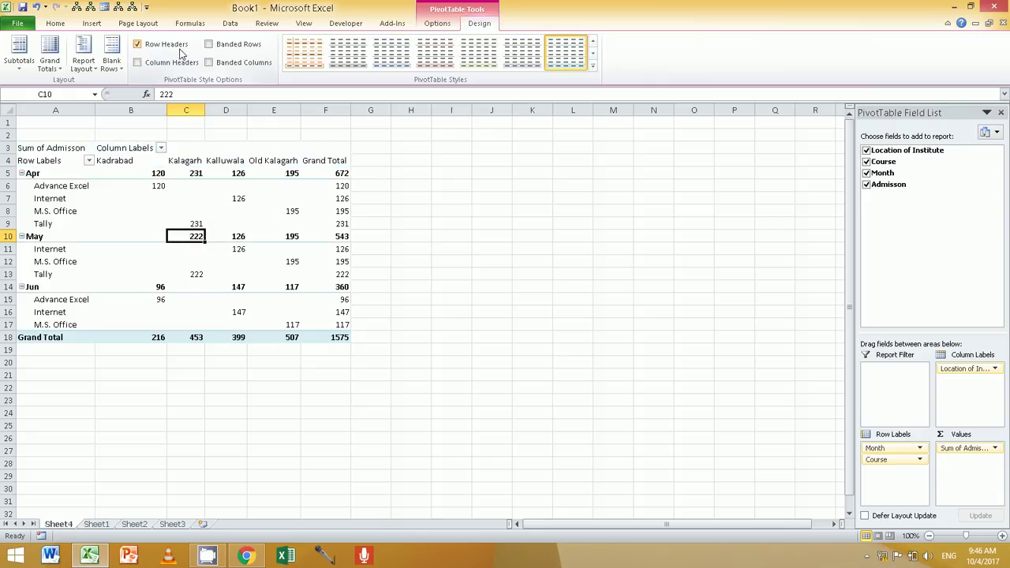
left_click(181, 49)
left_click(181, 63)
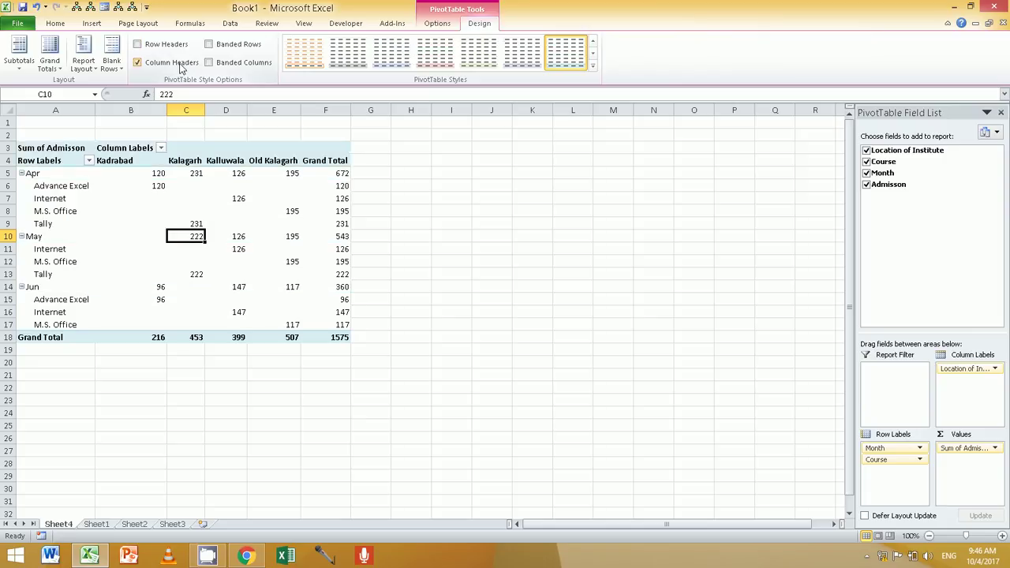
left_click(118, 68)
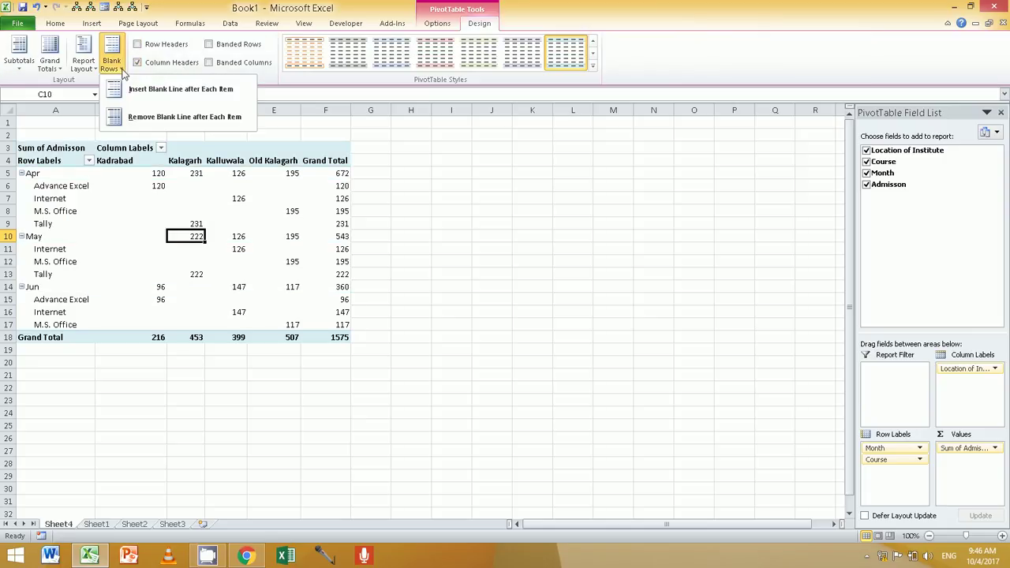
Insert a blank line after each month group and try Outline form before returning to Compact
left_click(225, 94)
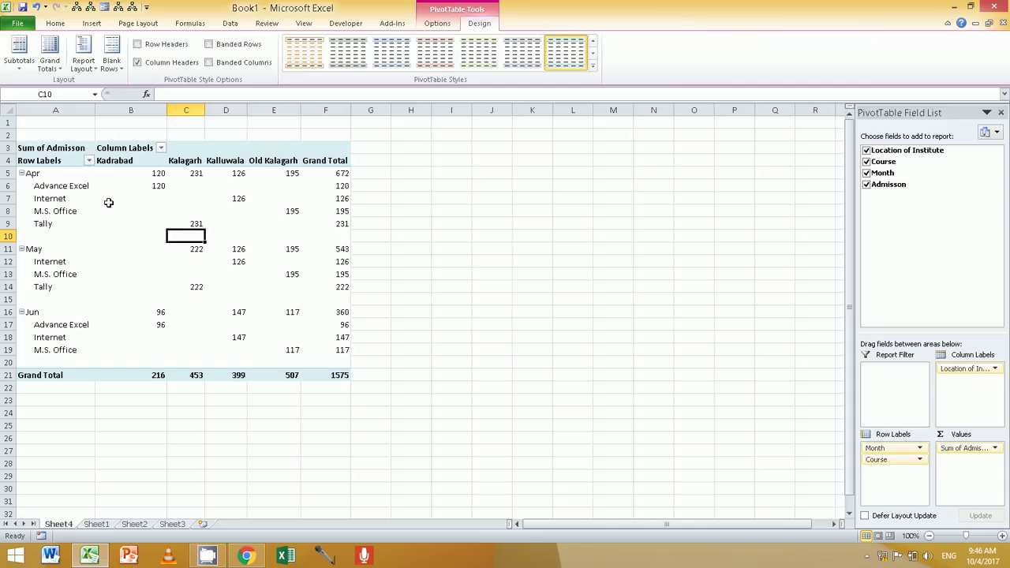
left_click(83, 61)
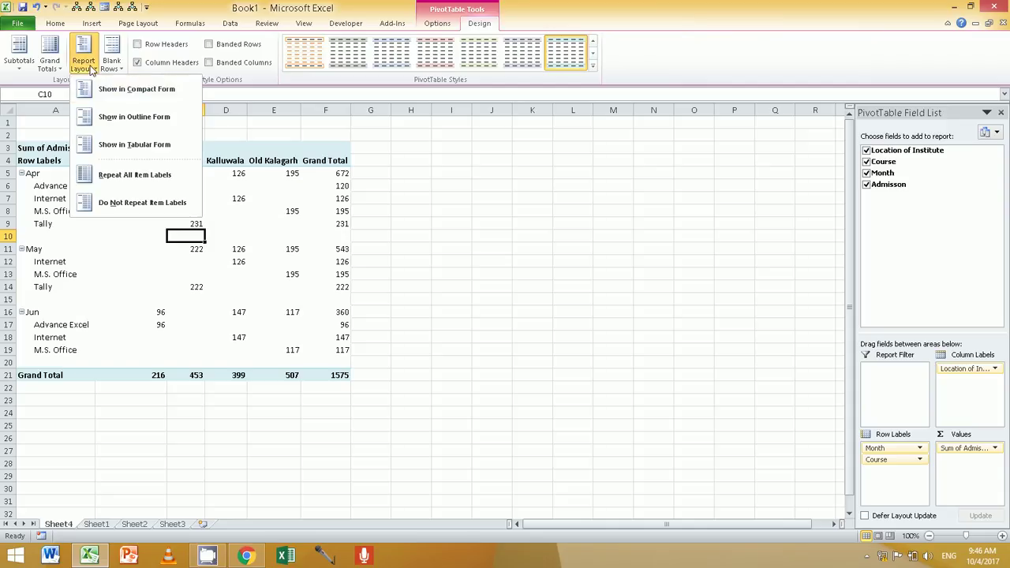
left_click(160, 128)
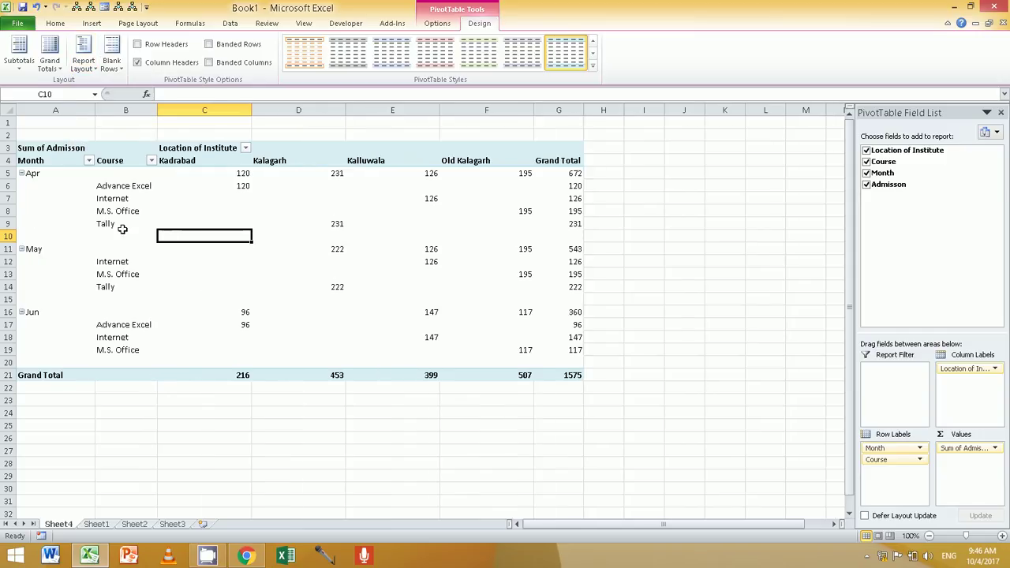
left_click(83, 64)
left_click(89, 89)
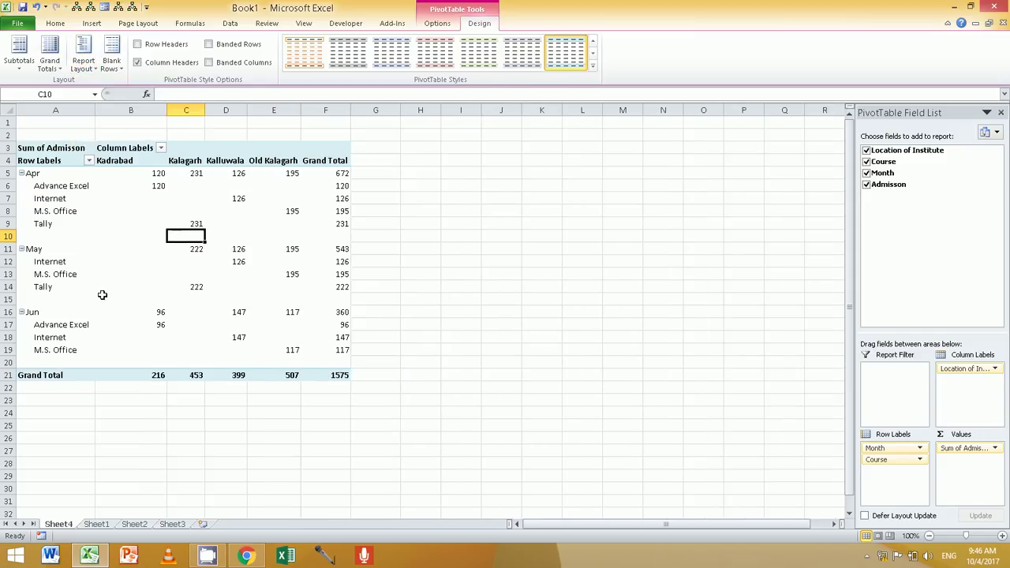
Try Tabular form and repeated item labels, then set the layout back to Compact Form
left_click(90, 73)
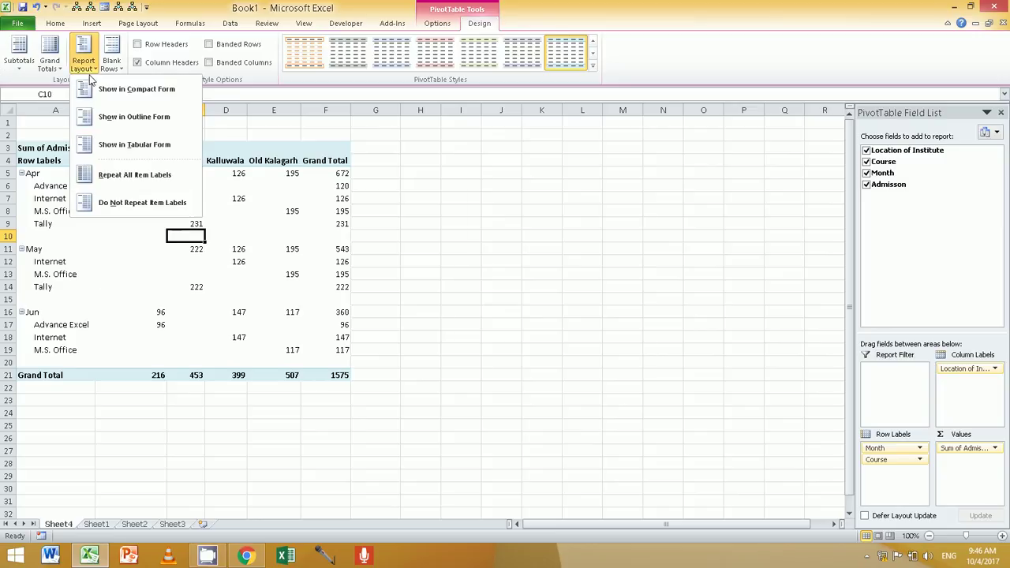
left_click(99, 147)
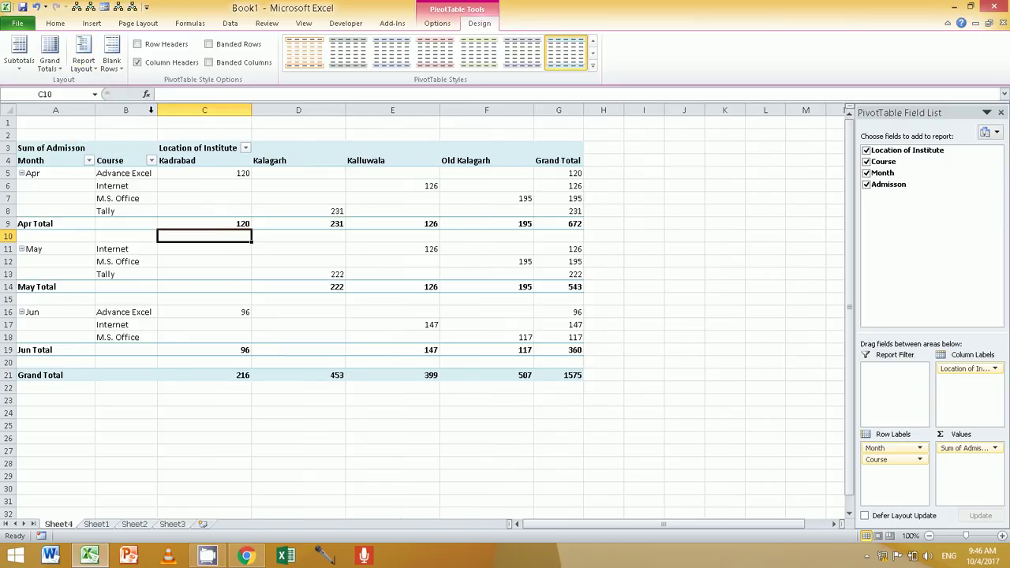
left_click(84, 64)
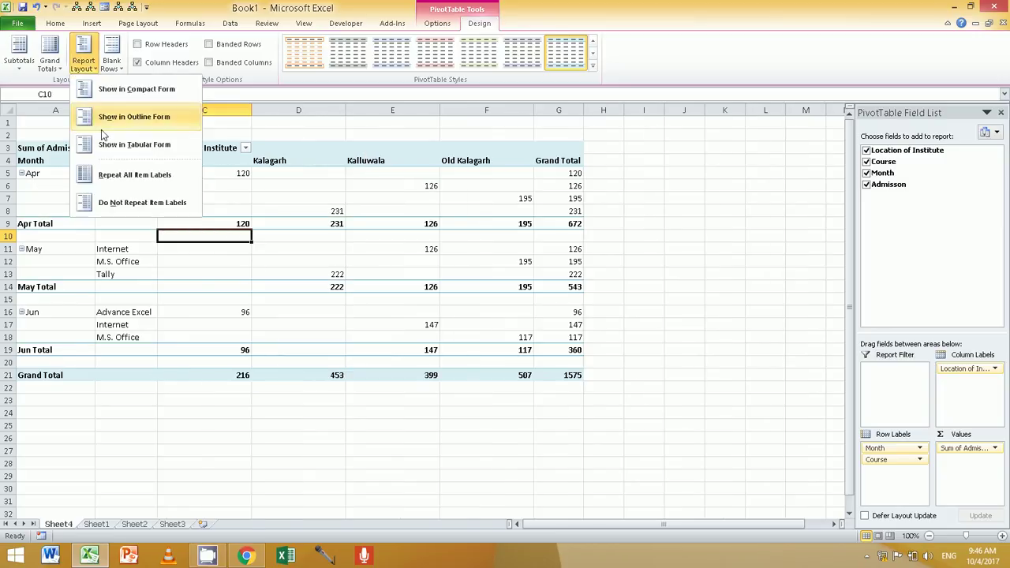
left_click(118, 177)
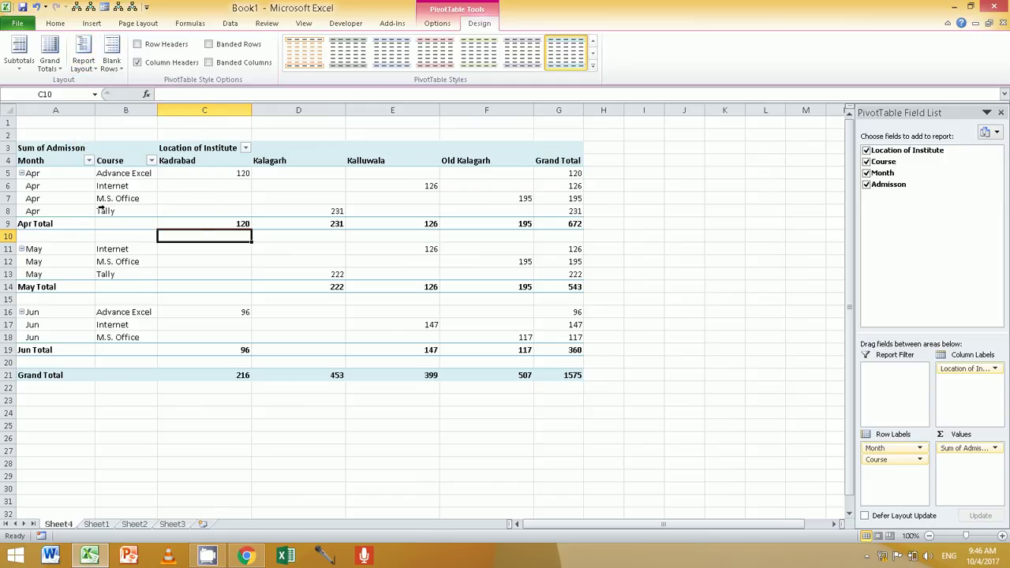
left_click(84, 63)
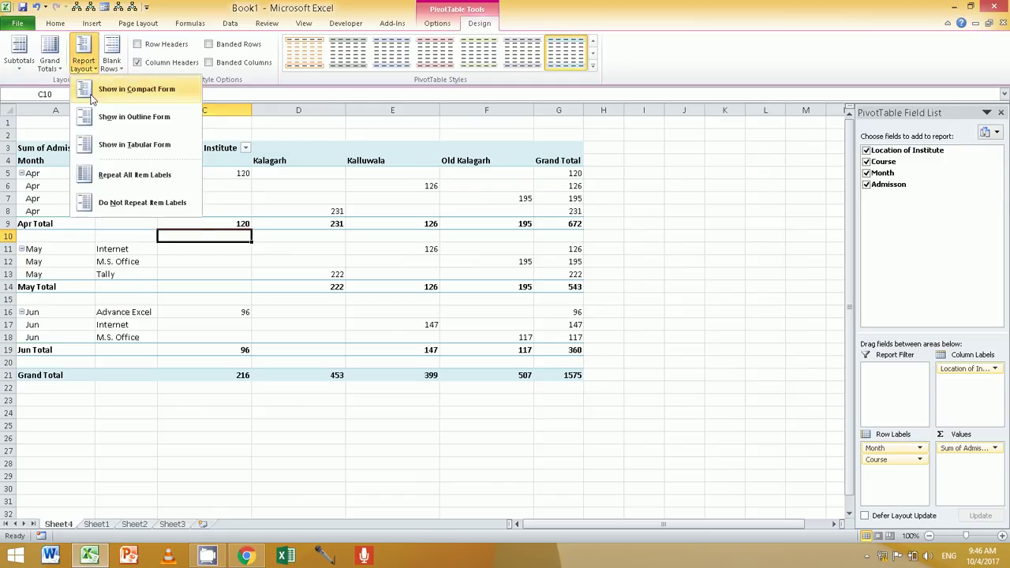
left_click(93, 91)
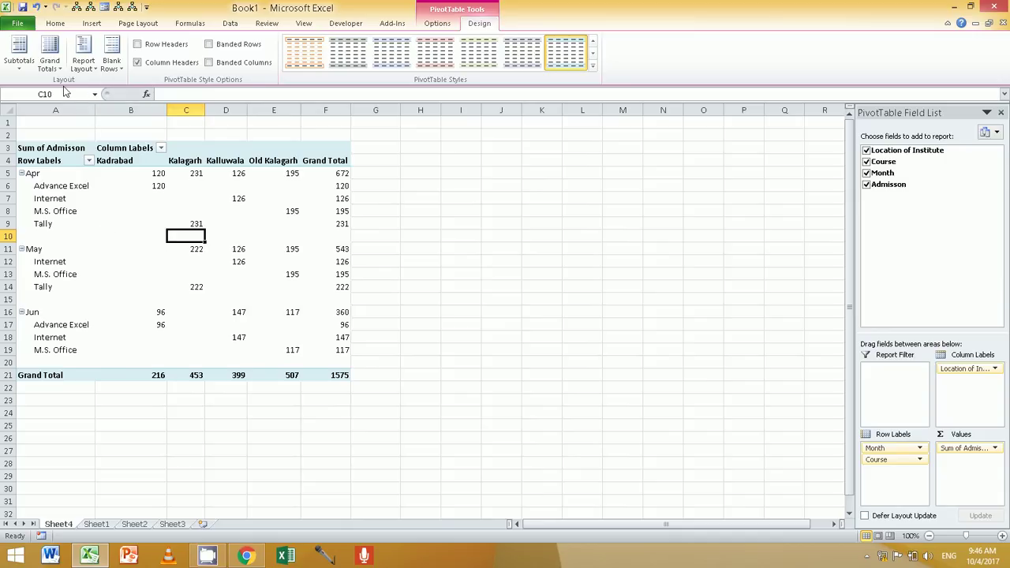
left_click(48, 62)
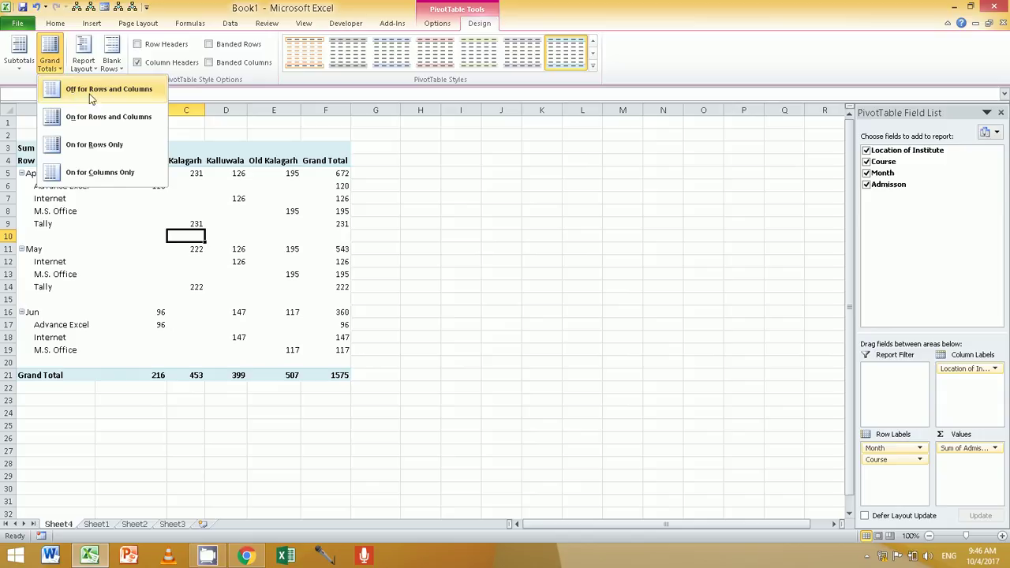
Try grand totals off and rows-only, then keep them on for rows and columns
left_click(127, 101)
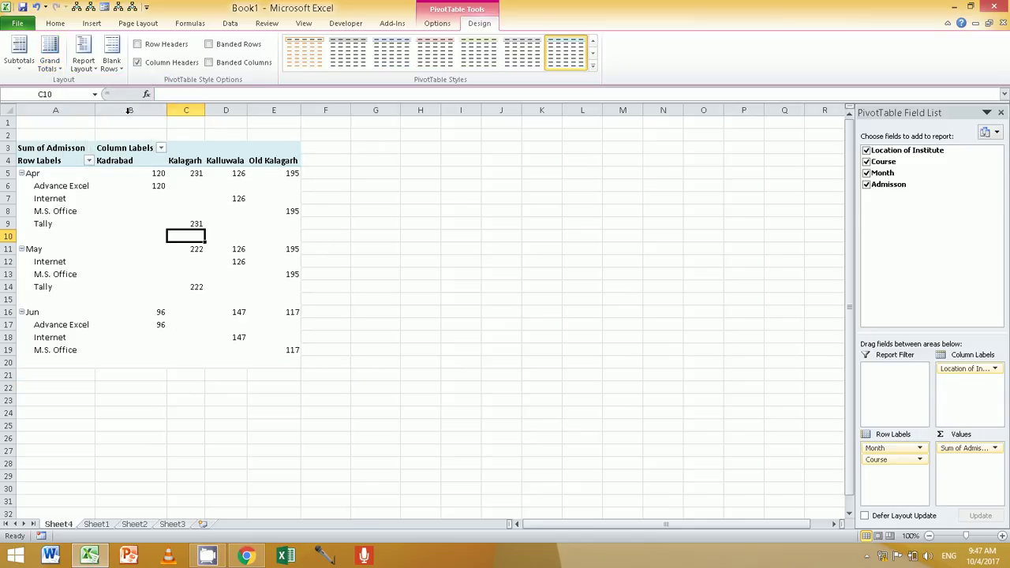
left_click(48, 57)
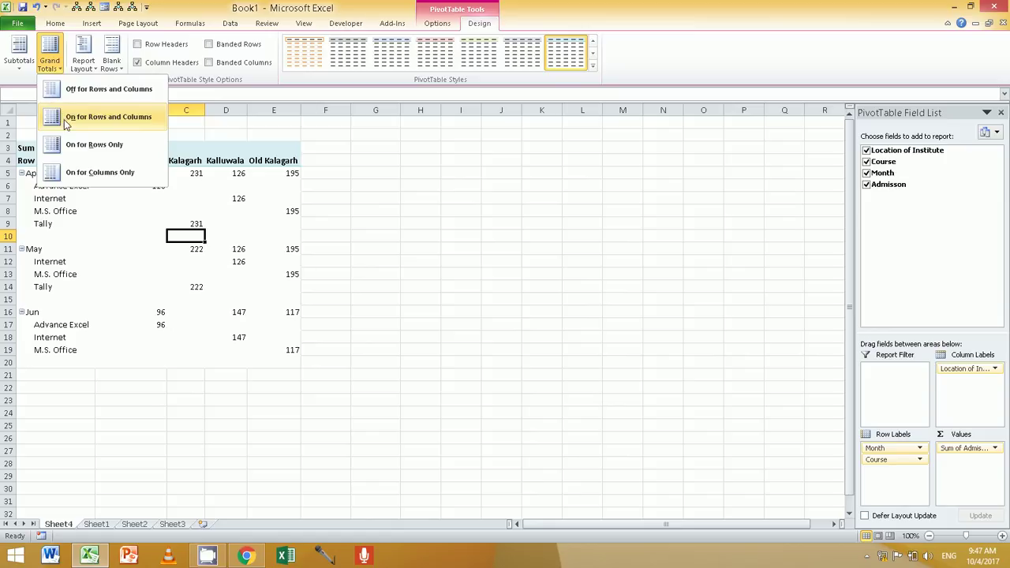
left_click(64, 119)
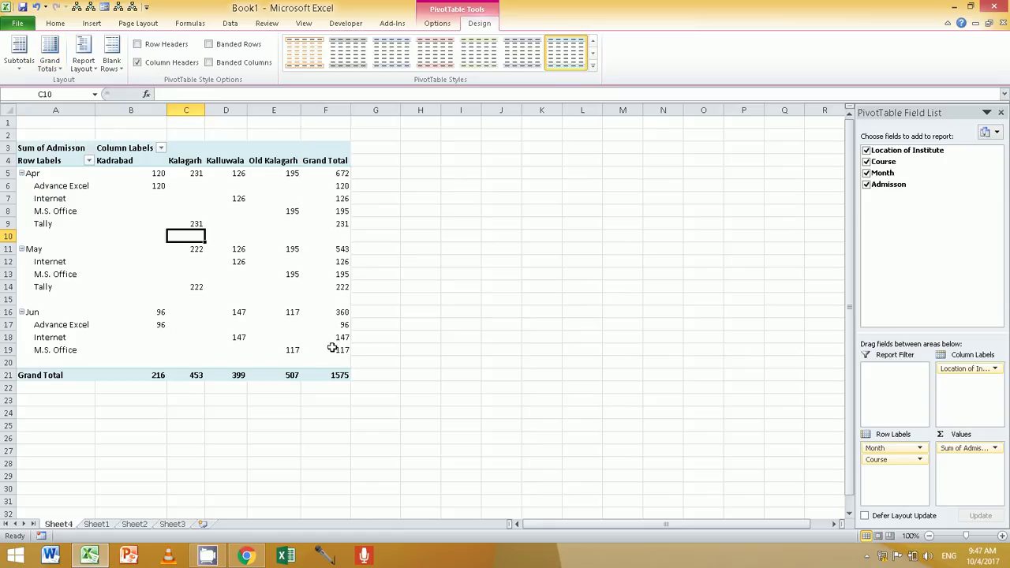
left_click(49, 57)
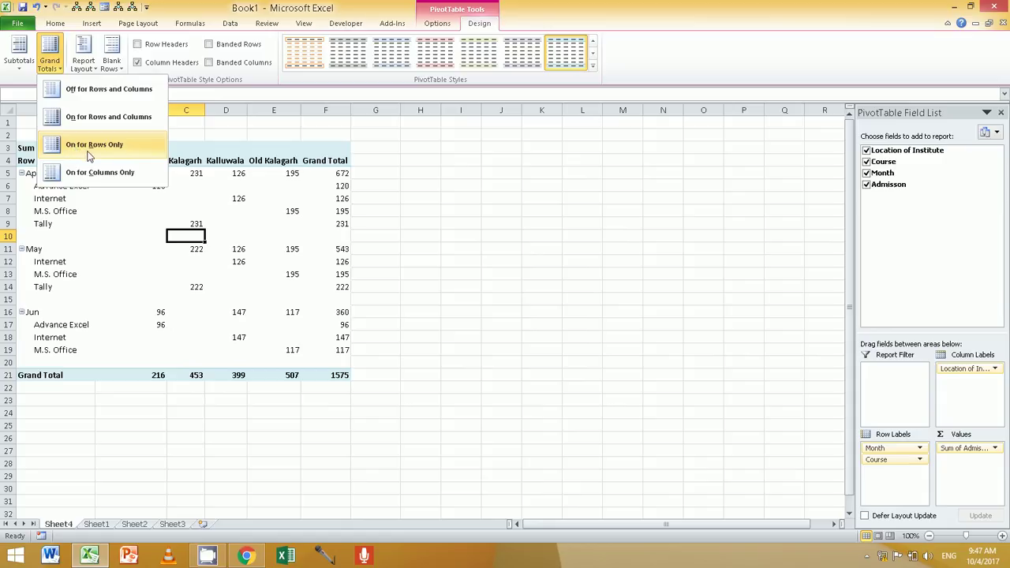
left_click(89, 146)
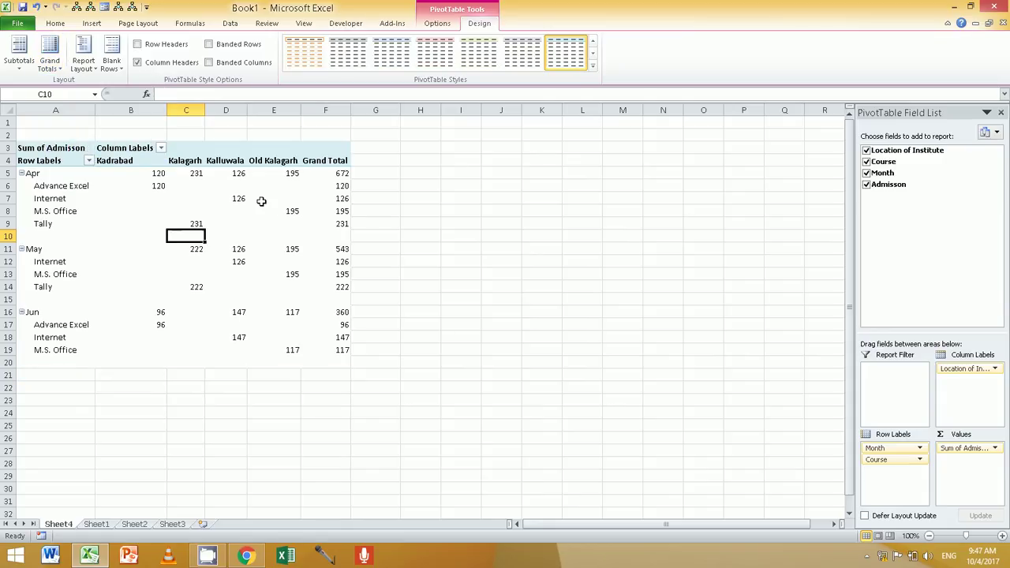
left_click(65, 71)
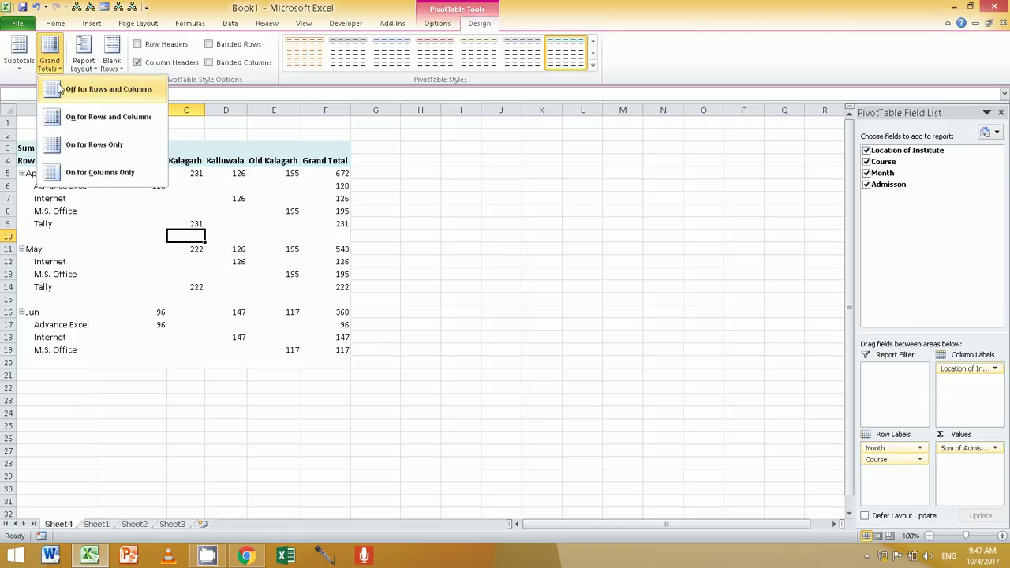
left_click(79, 117)
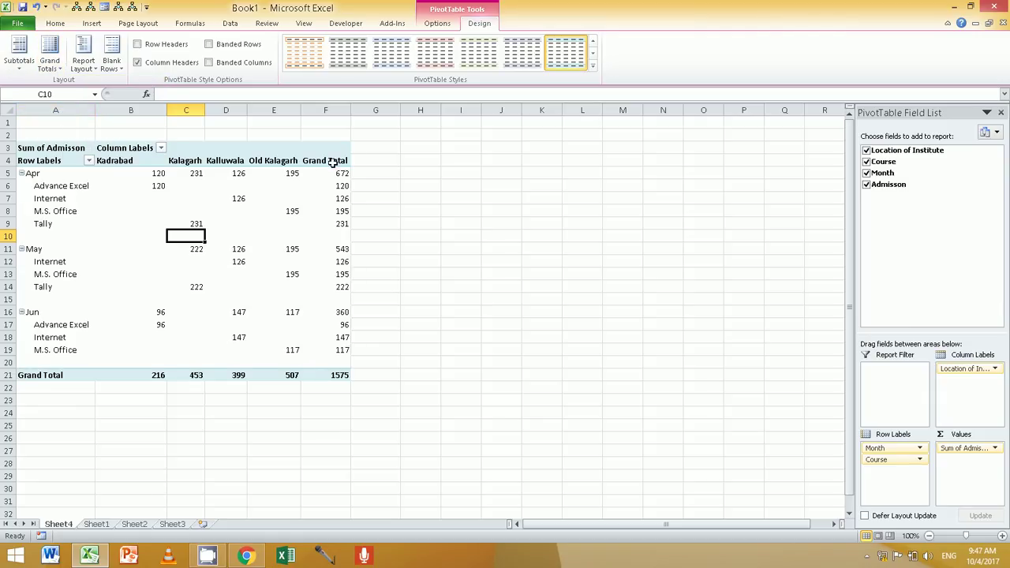
left_click(59, 72)
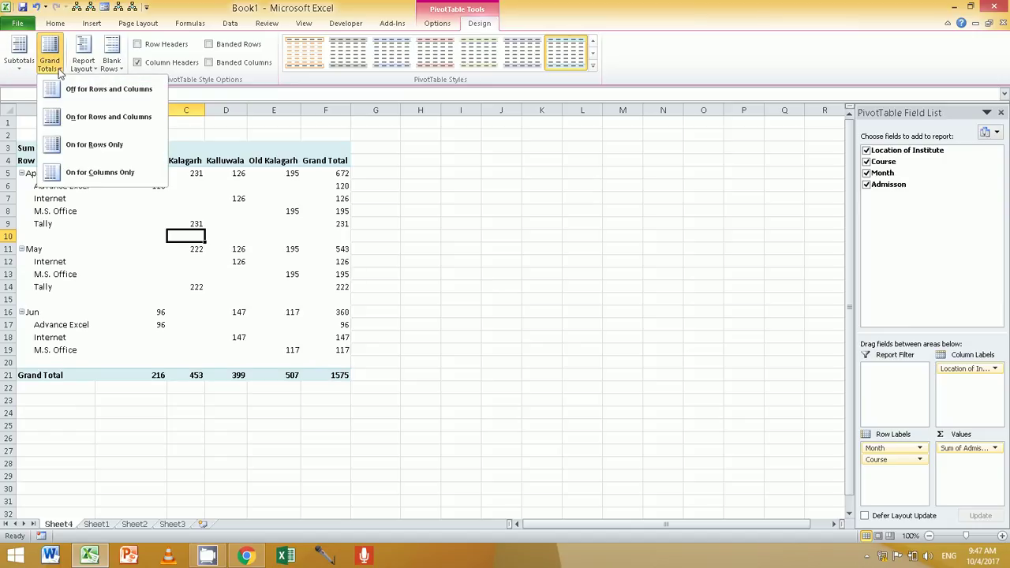
left_click(26, 65)
left_click(26, 65)
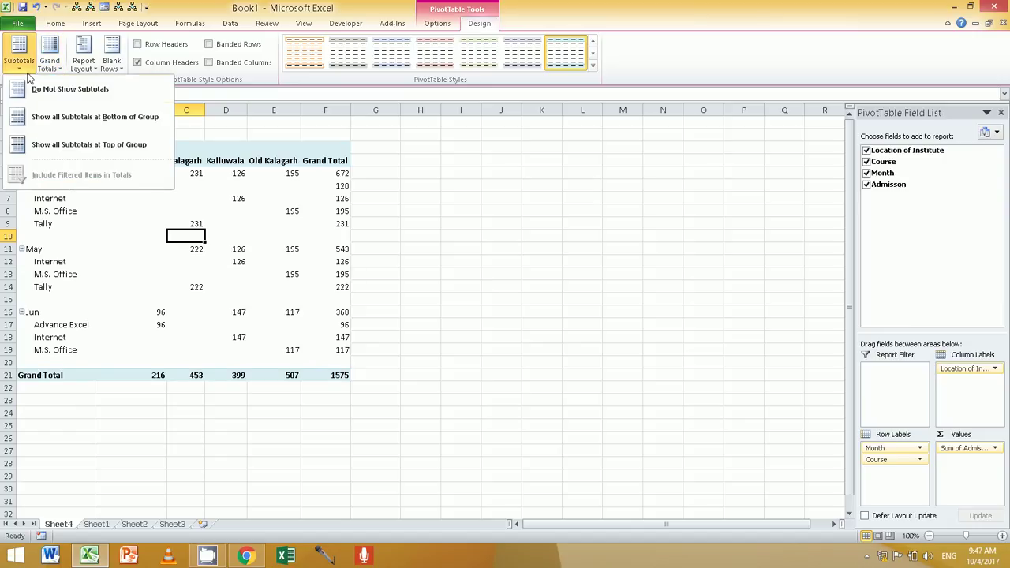
Show month subtotals at the bottom of each group: Apr Total 672, May Total 543, Jun Total 360
left_click(63, 93)
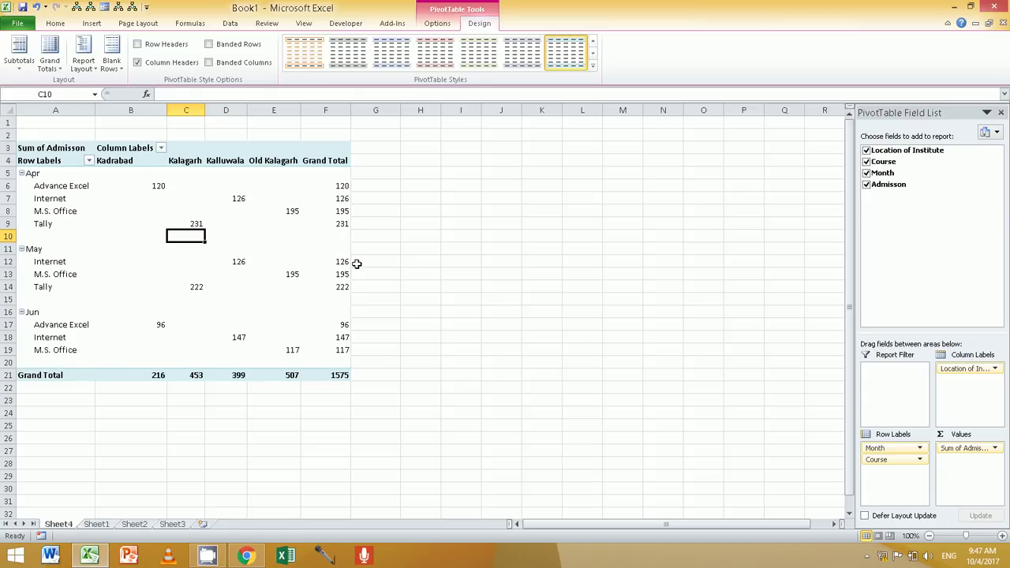
left_click(36, 72)
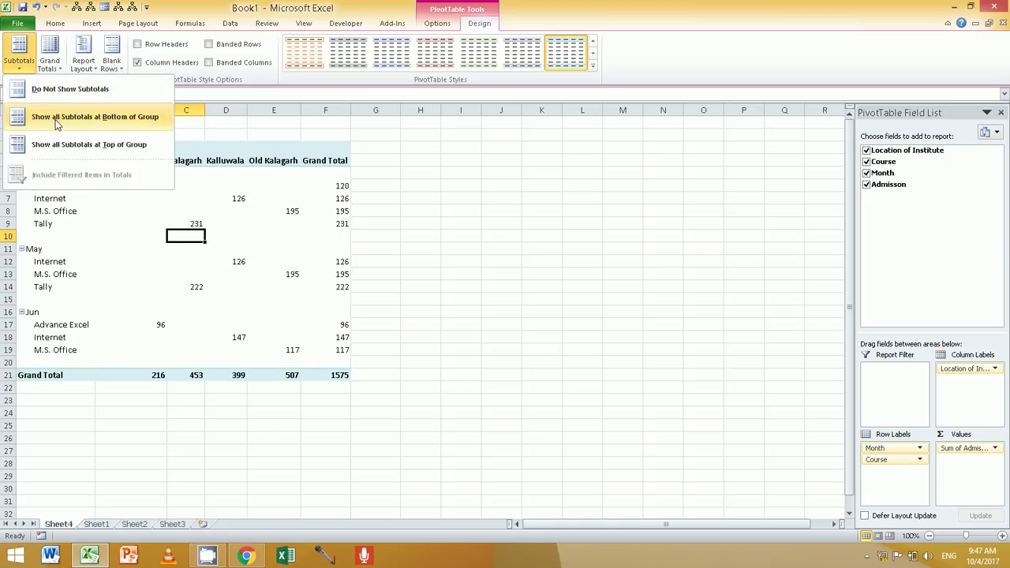
left_click(134, 146)
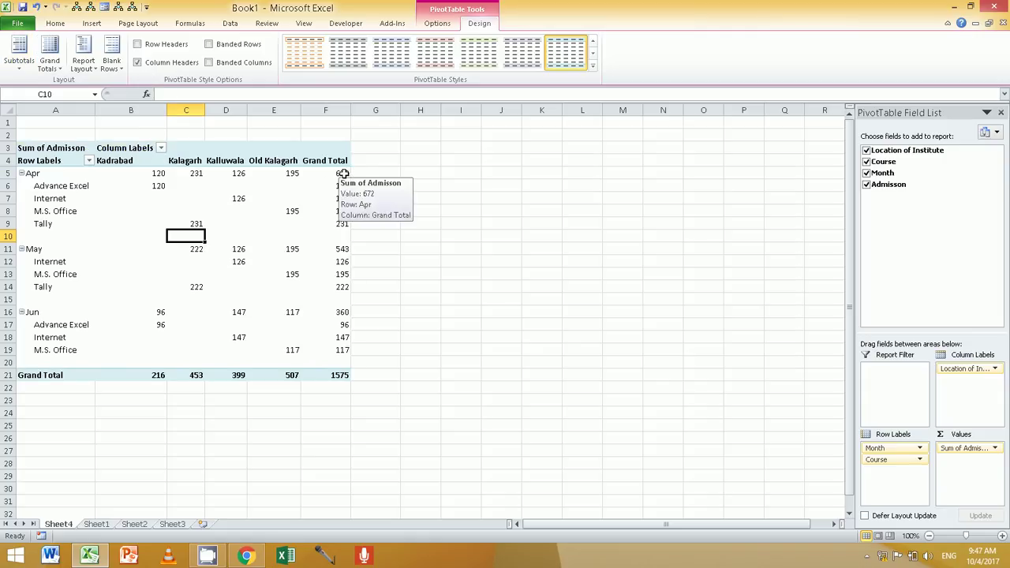
left_click(19, 57)
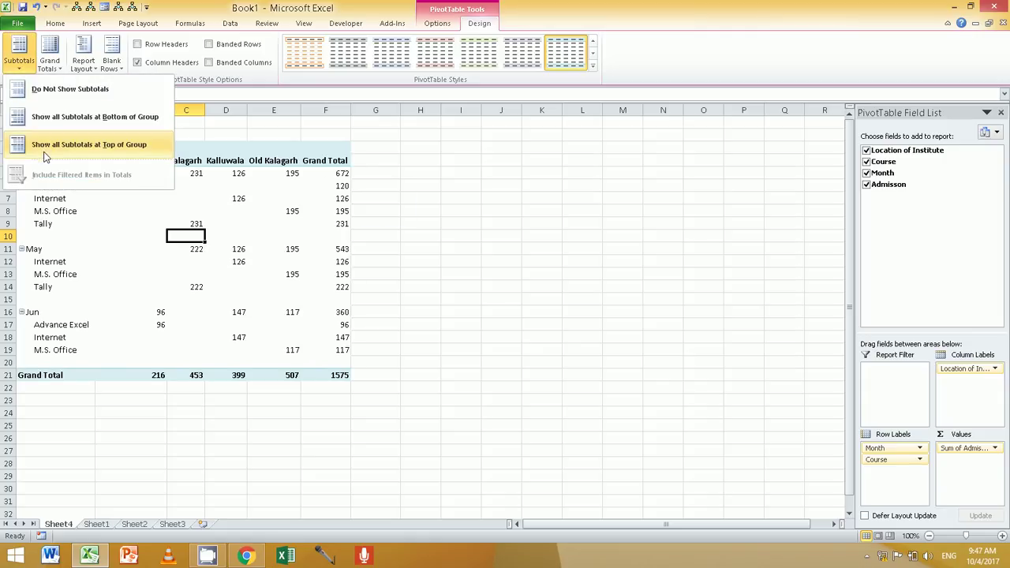
left_click(64, 126)
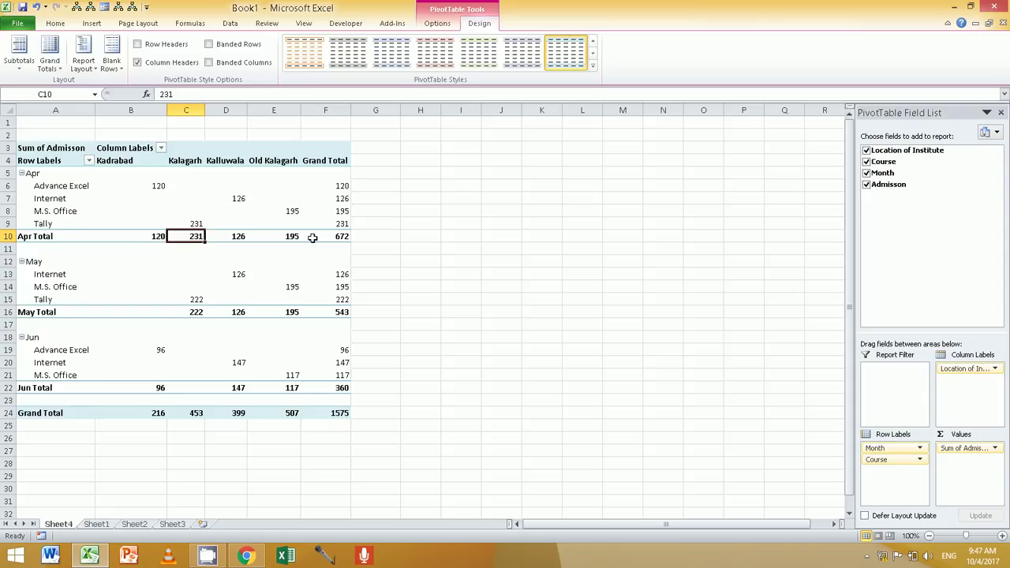
left_click(212, 260)
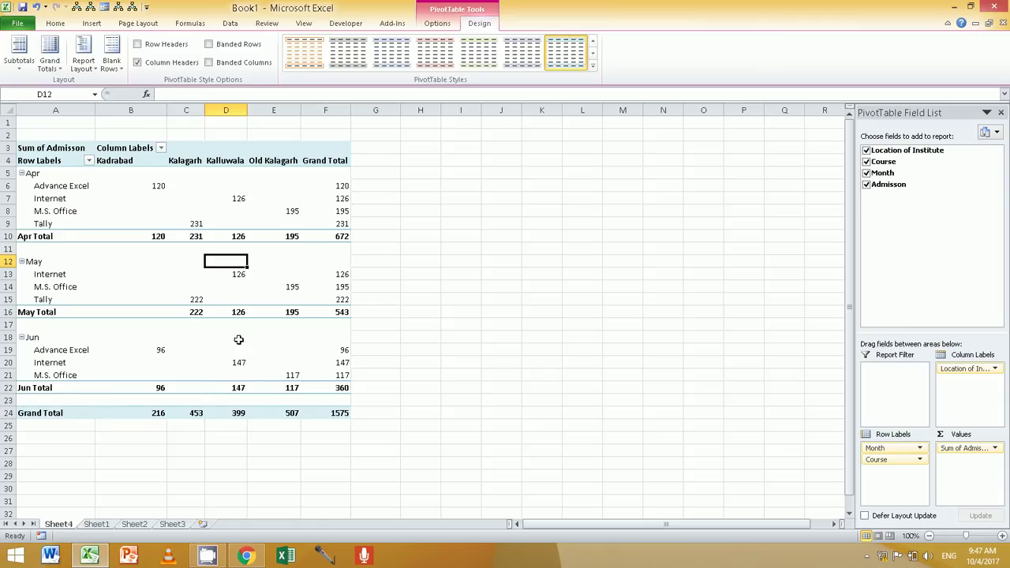
Hide the pivot's Row Labels and Column Labels field headers
left_click(436, 23)
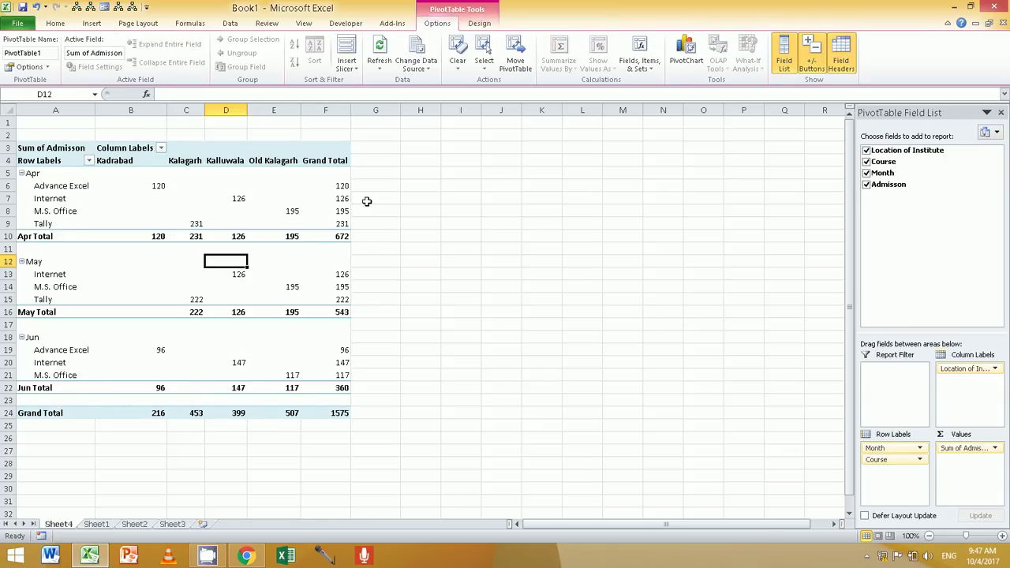
left_click(840, 63)
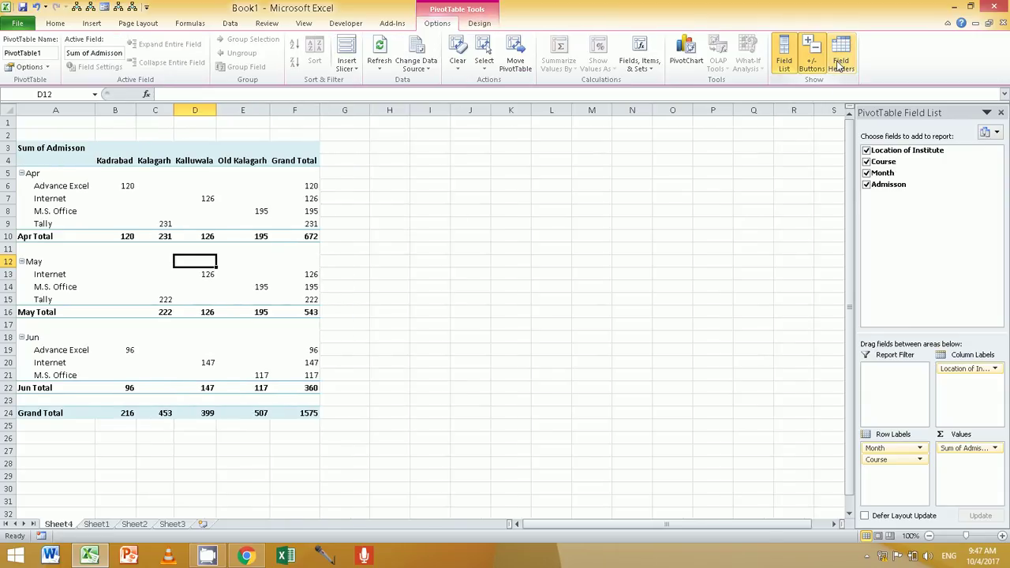
left_click(840, 67)
left_click(840, 67)
left_click(840, 67)
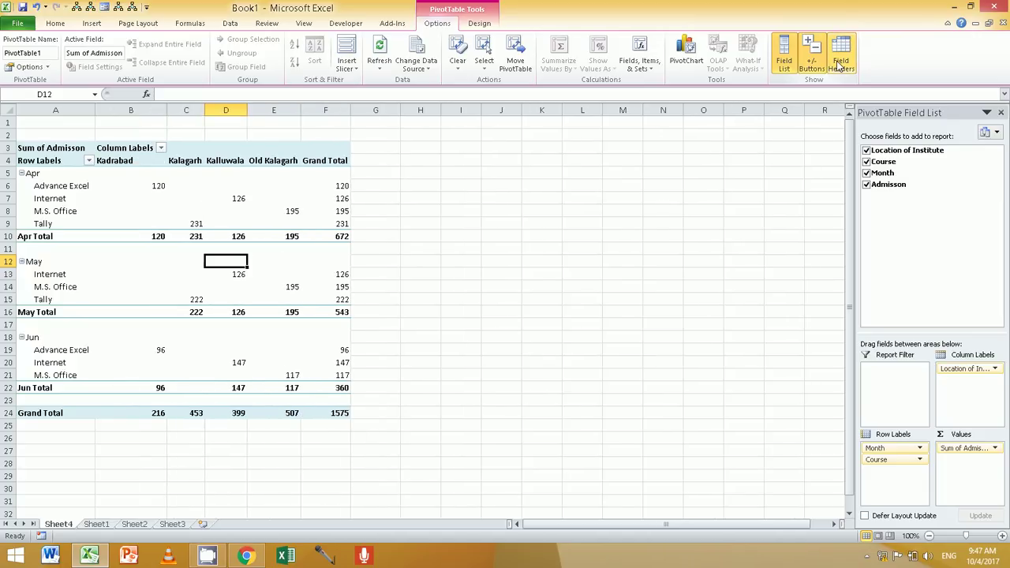
left_click(840, 67)
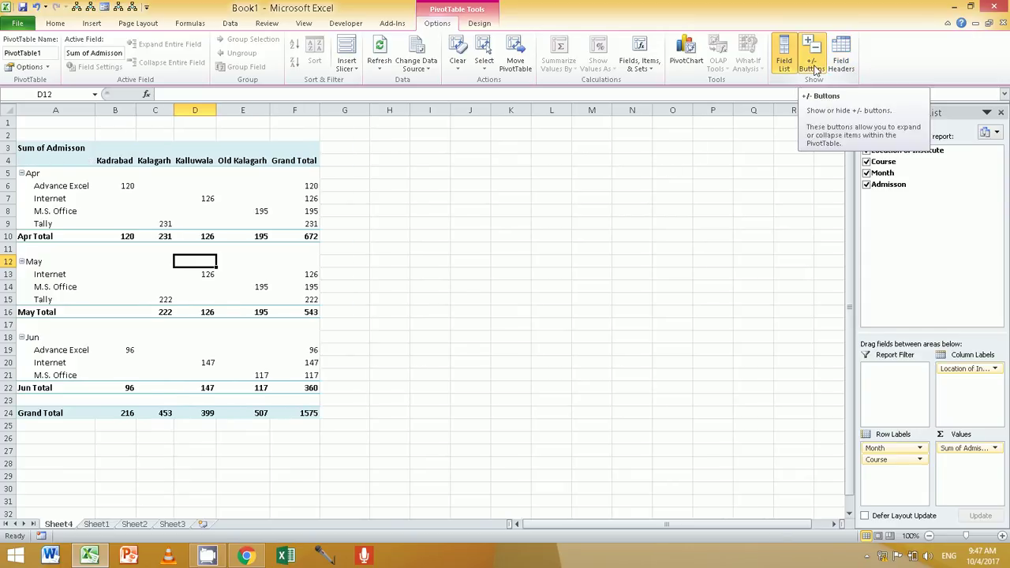
Collapse and re-expand the Apr group and all months, leaving every month expanded
left_click(21, 172)
left_click(22, 173)
left_click(22, 173)
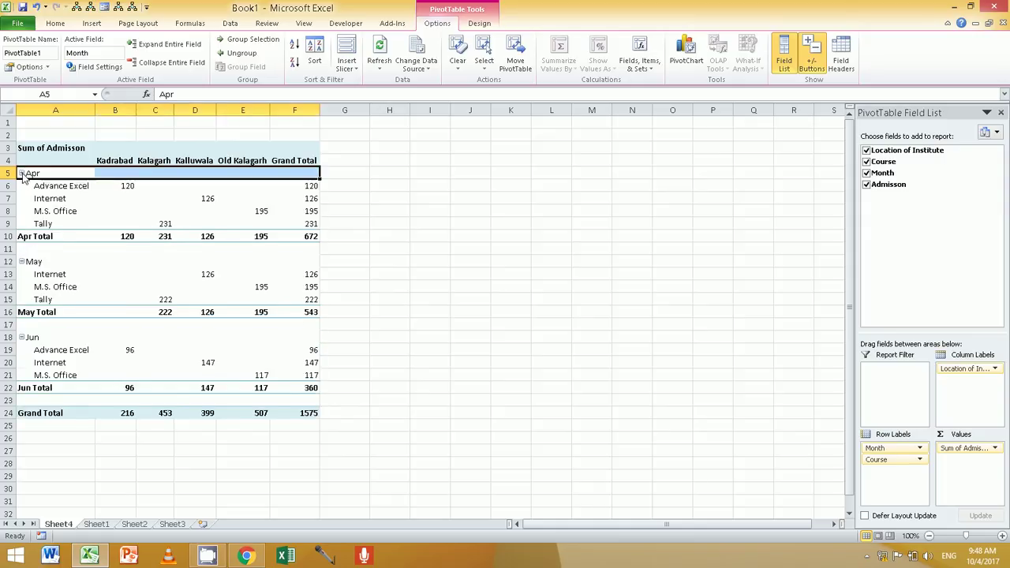
left_click(21, 173)
left_click(22, 173)
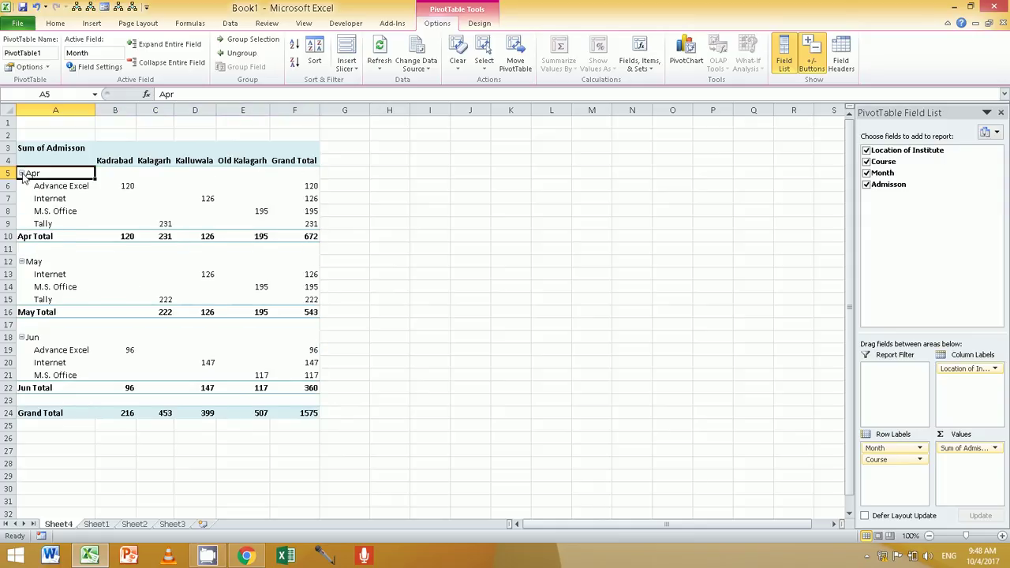
left_click(161, 63)
left_click(162, 45)
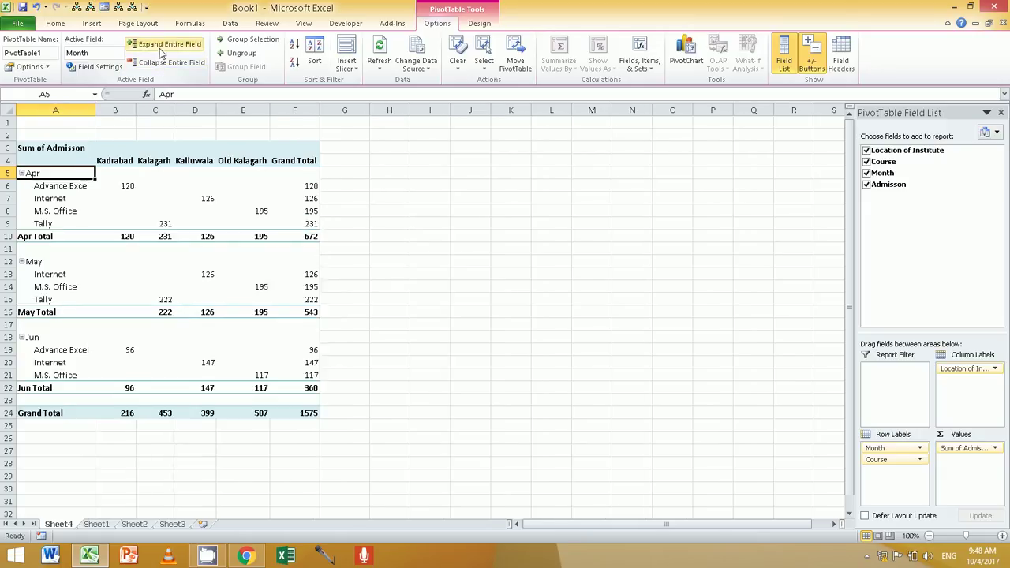
left_click(163, 62)
left_click(165, 45)
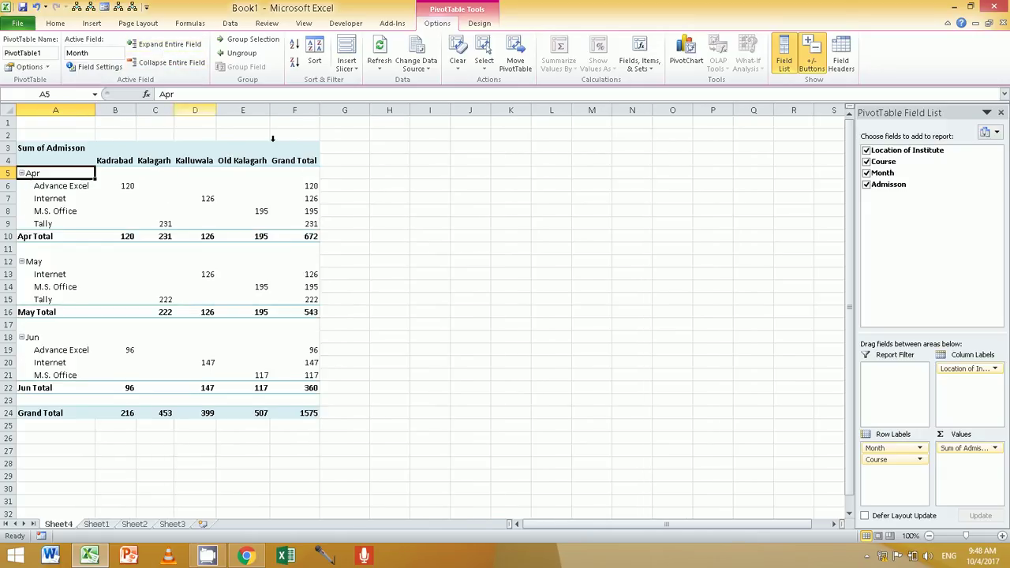
Toggle the PivotTable Field List pane off and back on, then select cell D8
left_click(792, 65)
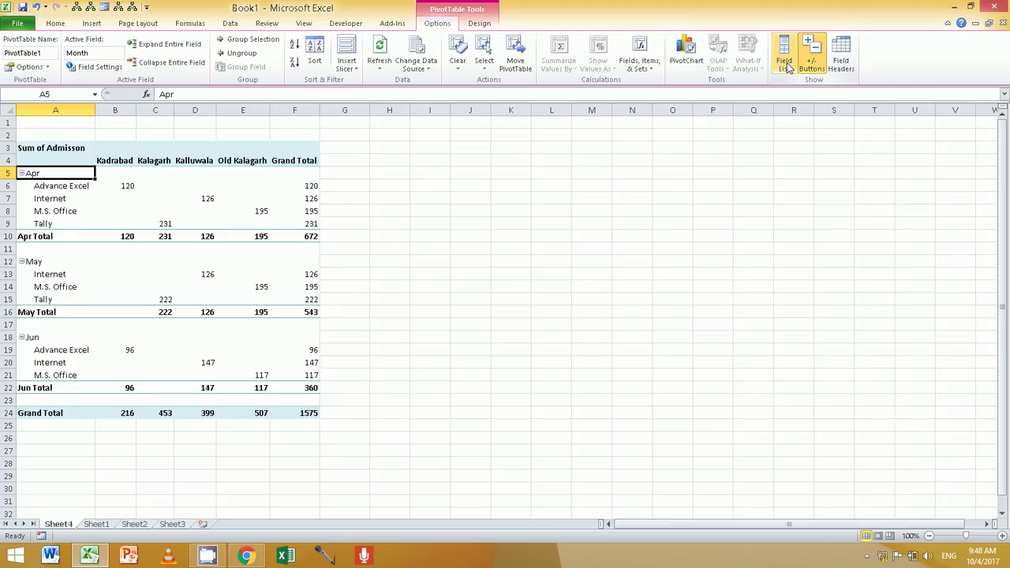
left_click(792, 64)
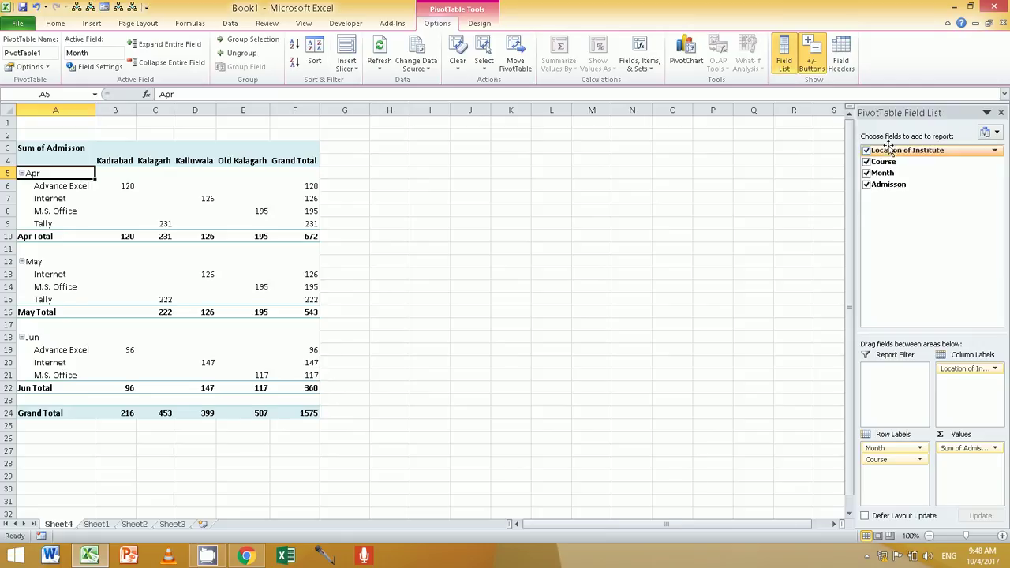
left_click(788, 67)
left_click(787, 67)
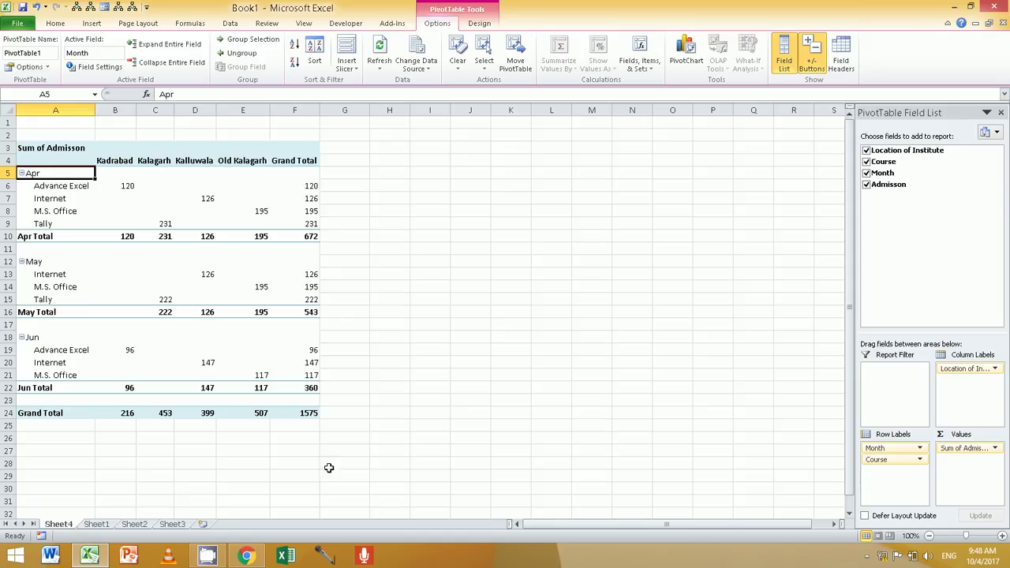
left_click(866, 559)
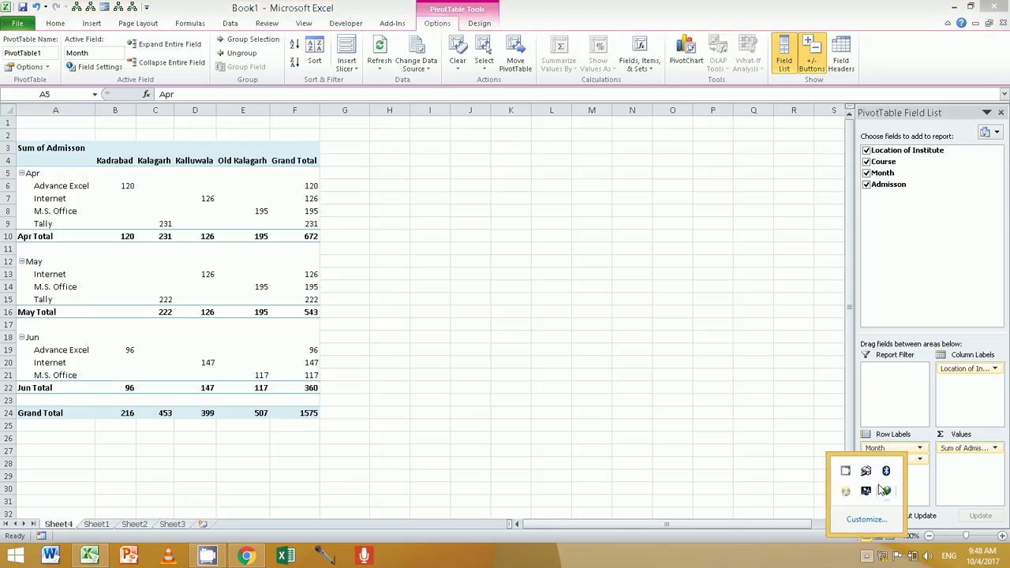
left_click(845, 471)
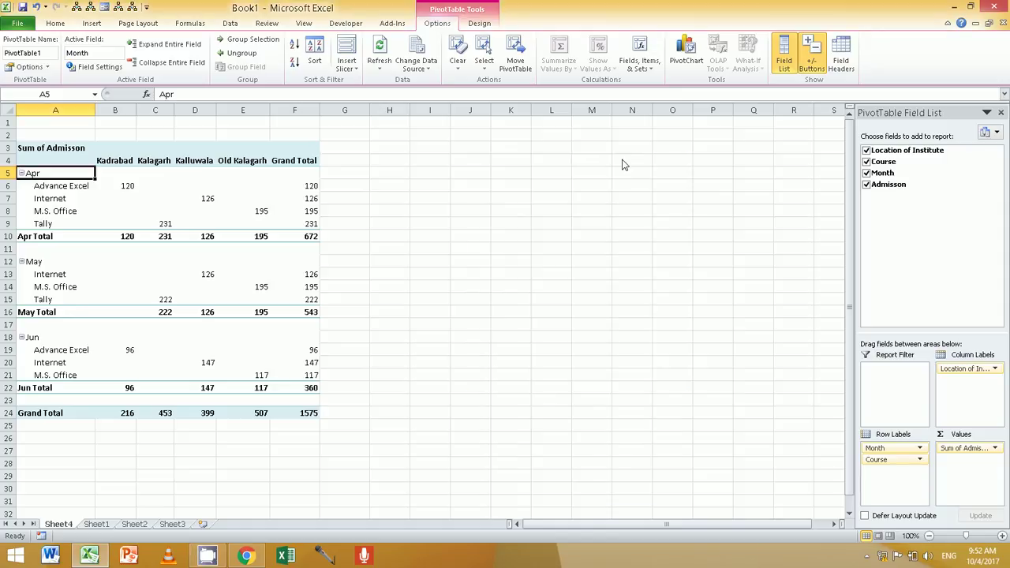
left_click(196, 214)
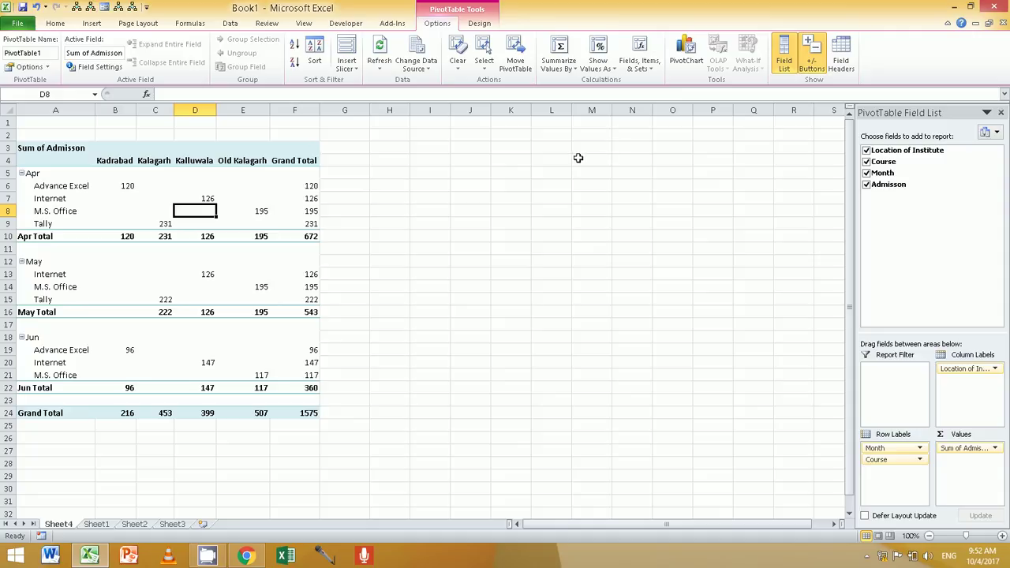
left_click(687, 72)
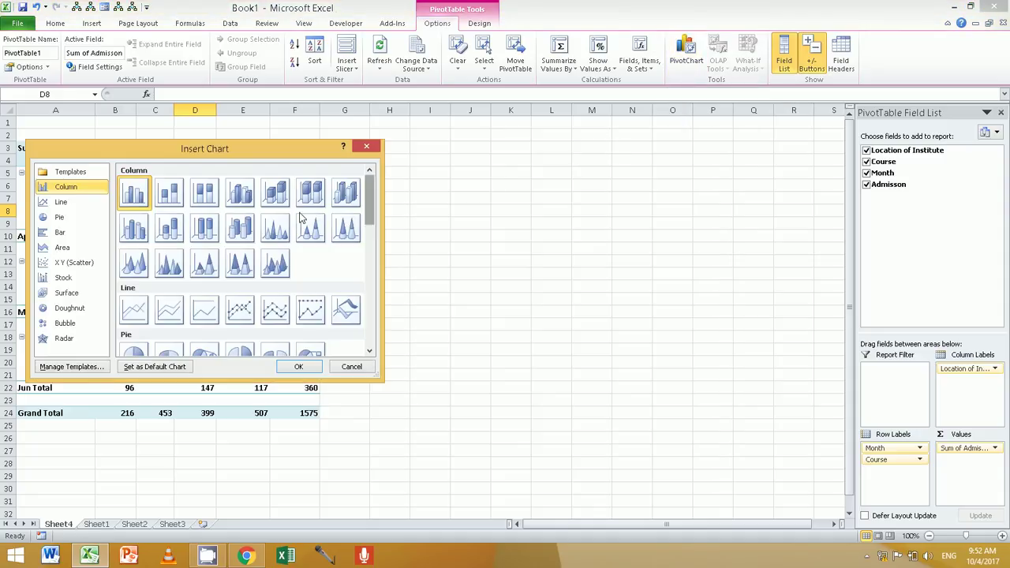
Insert a clustered cylinder column PivotChart after previewing a line chart type
left_click_drag(243, 157, 594, 168)
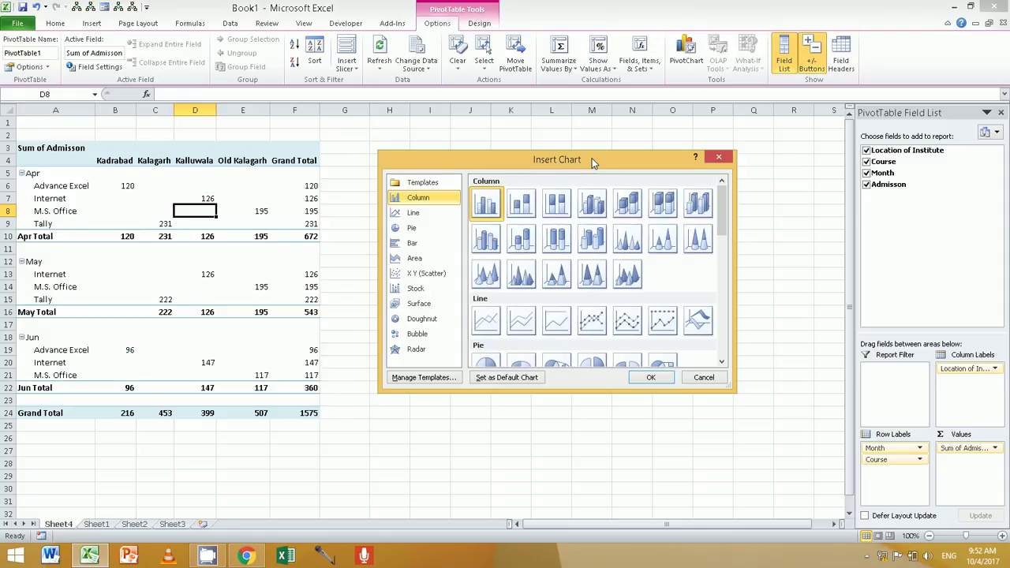
left_click(486, 238)
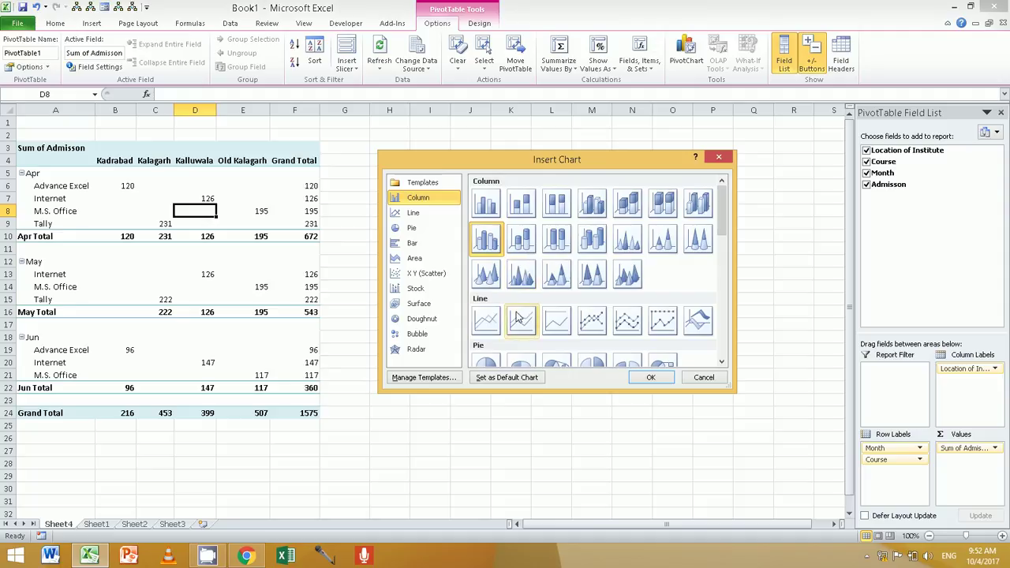
left_click(565, 325)
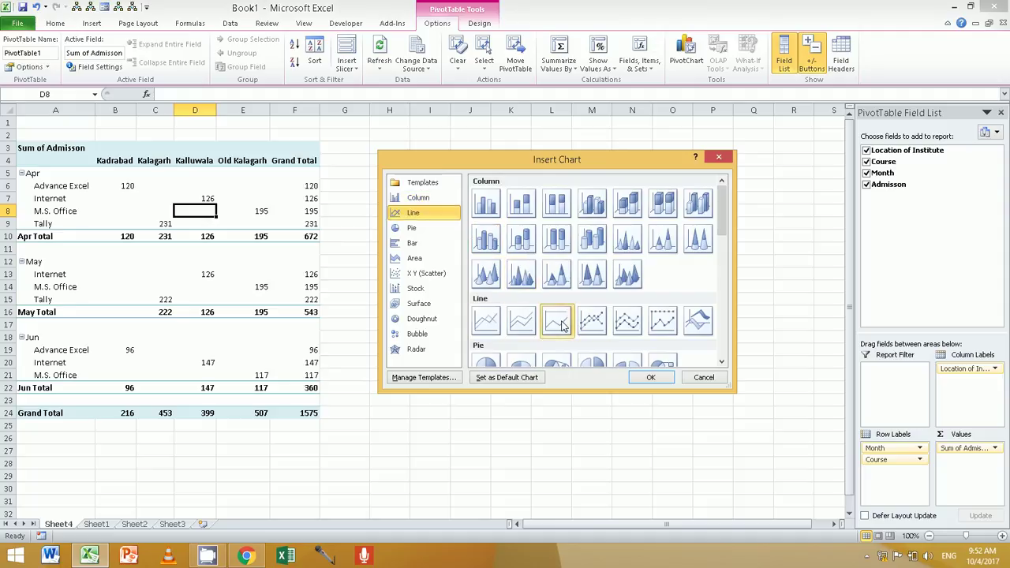
left_click(496, 246)
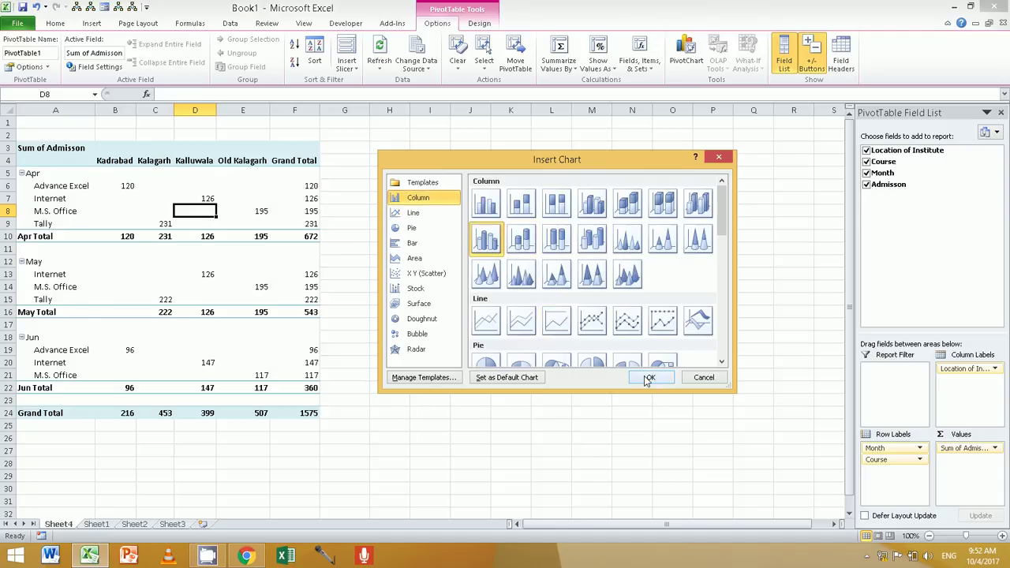
left_click(647, 378)
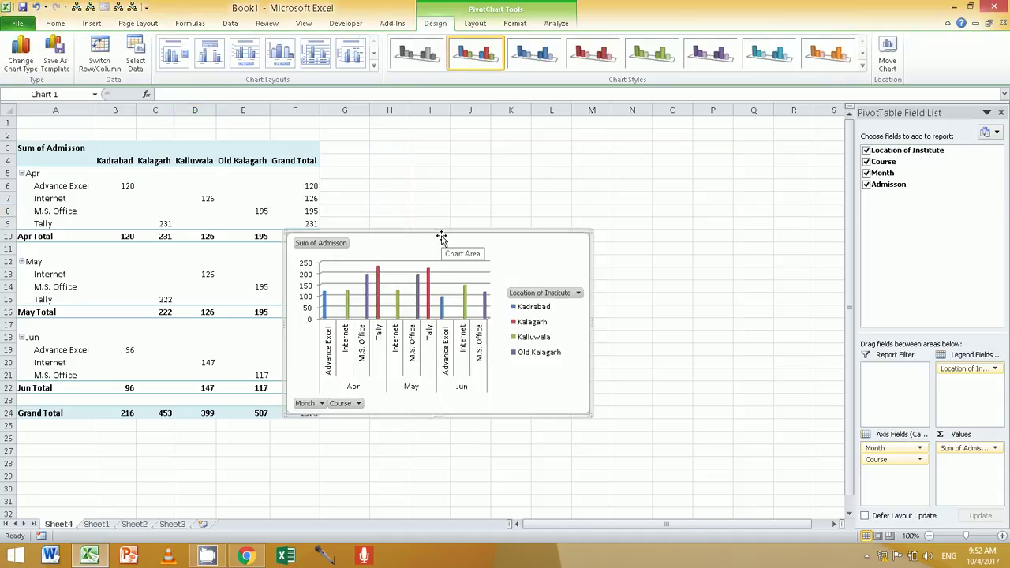
Move the PivotChart up beside the pivot table and enlarge it
left_click_drag(441, 237, 531, 165)
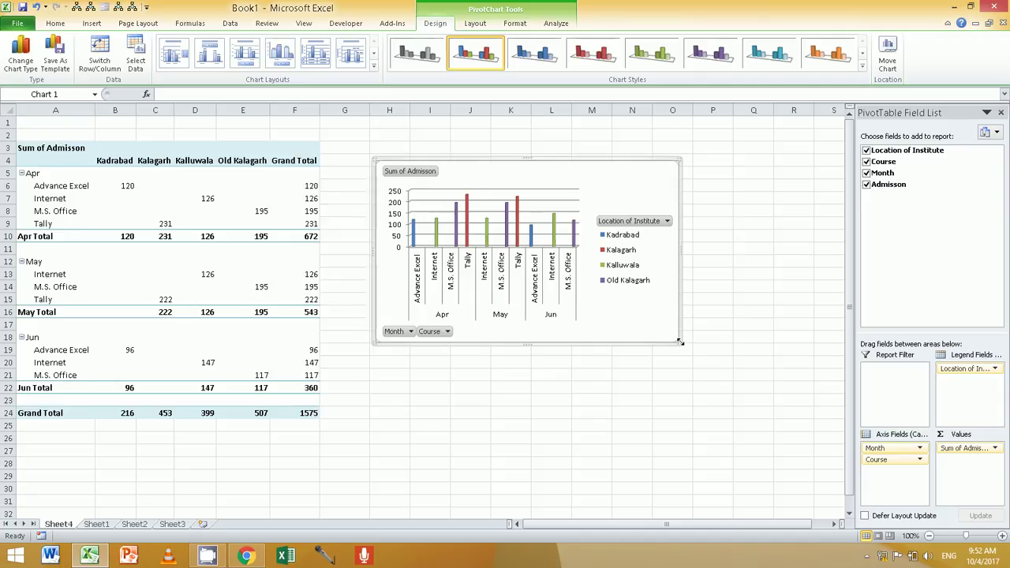
left_click_drag(676, 340, 811, 399)
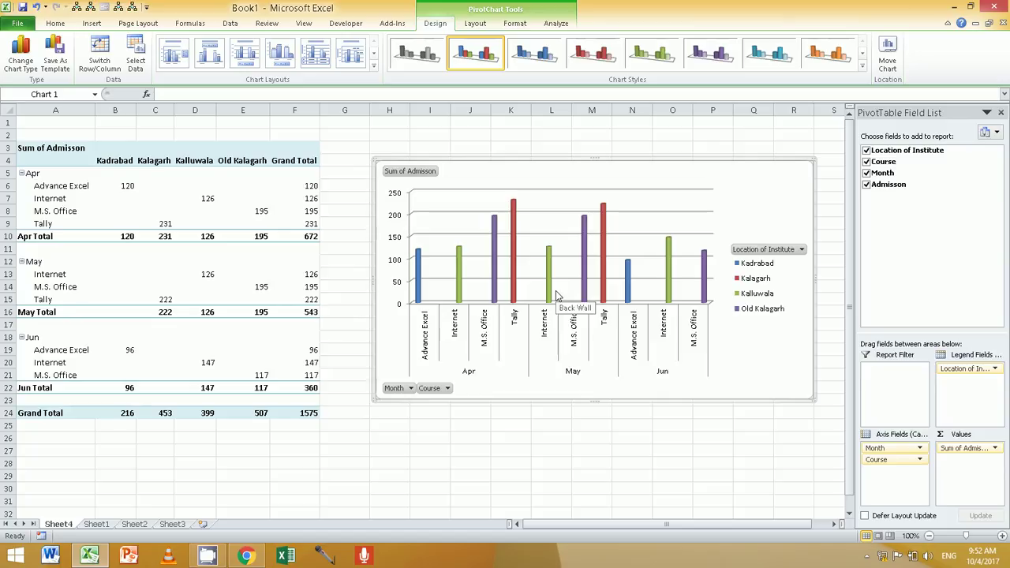
left_click(126, 210)
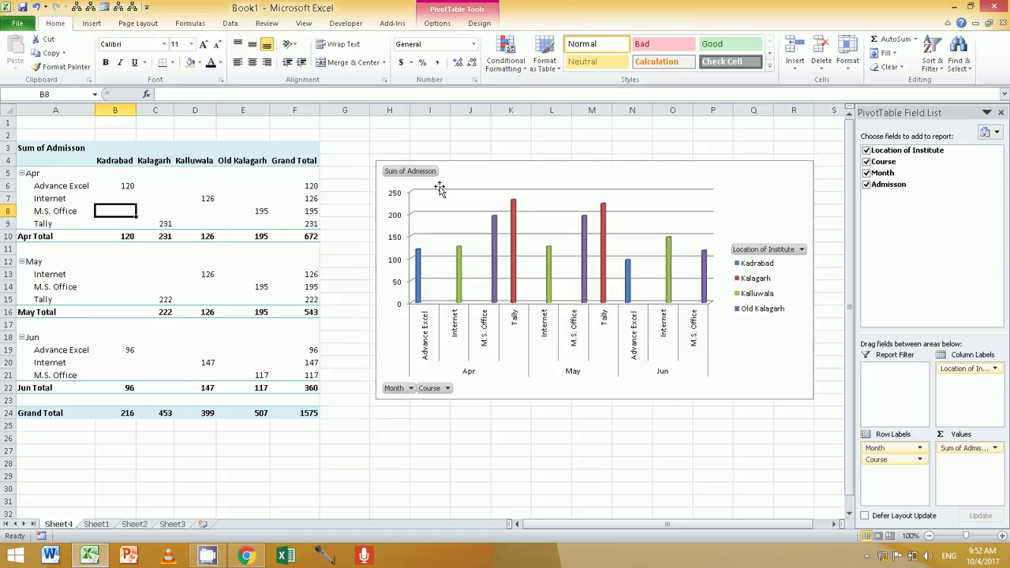
Try blue, red, green, purple and teal chart styles, settling on the orange one
left_click(473, 172)
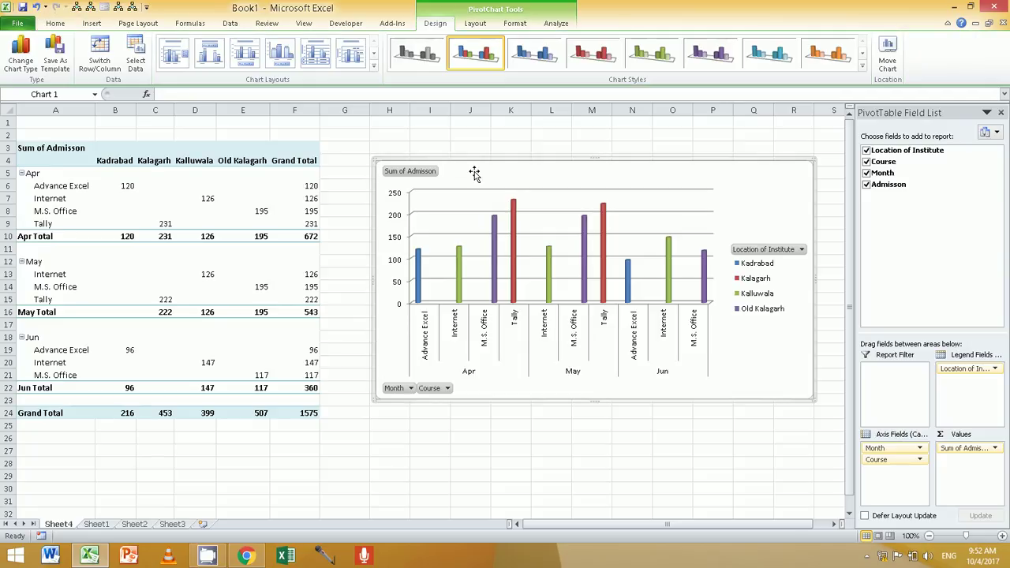
left_click(535, 65)
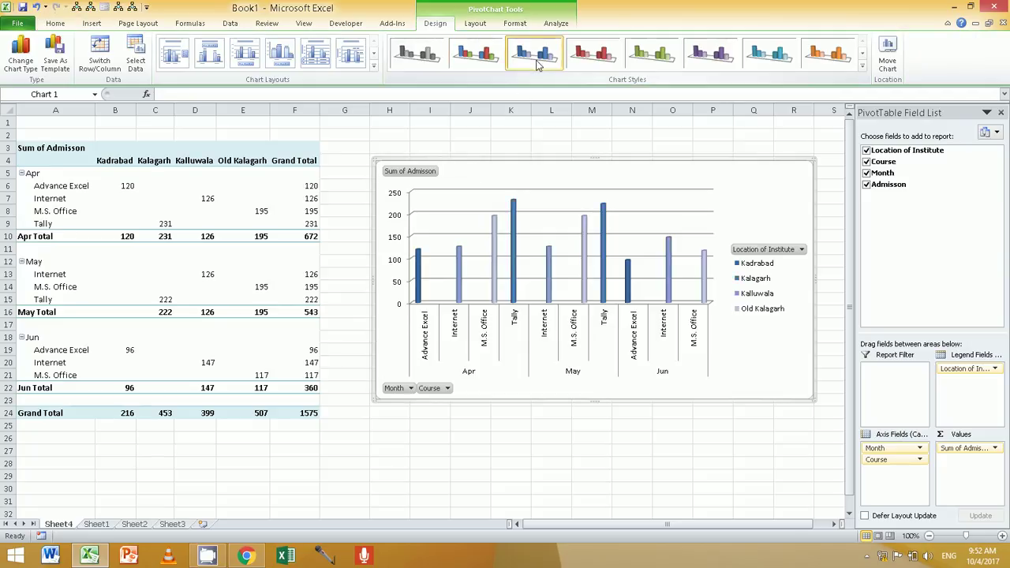
left_click(594, 63)
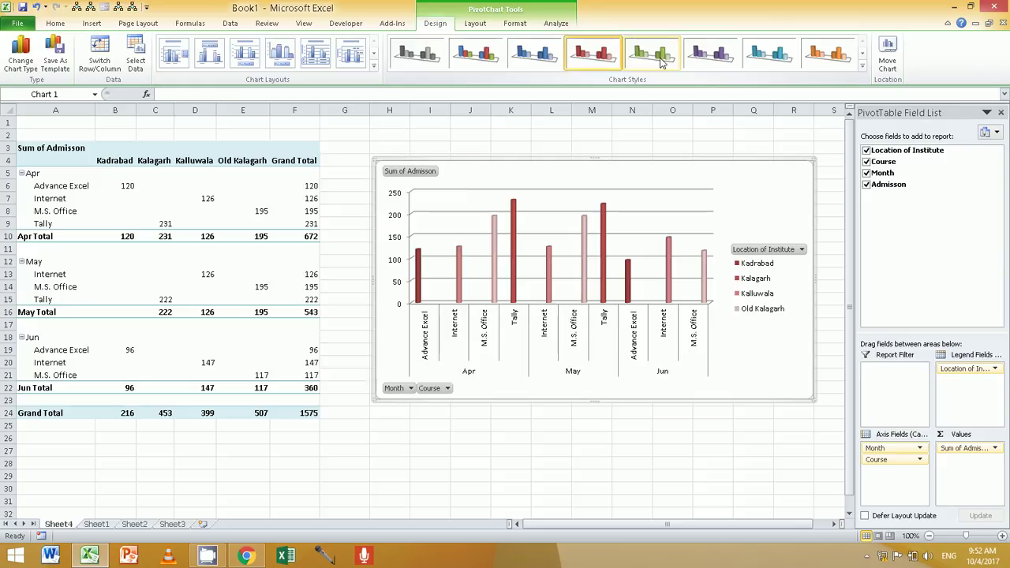
left_click(665, 63)
left_click(710, 55)
left_click(767, 55)
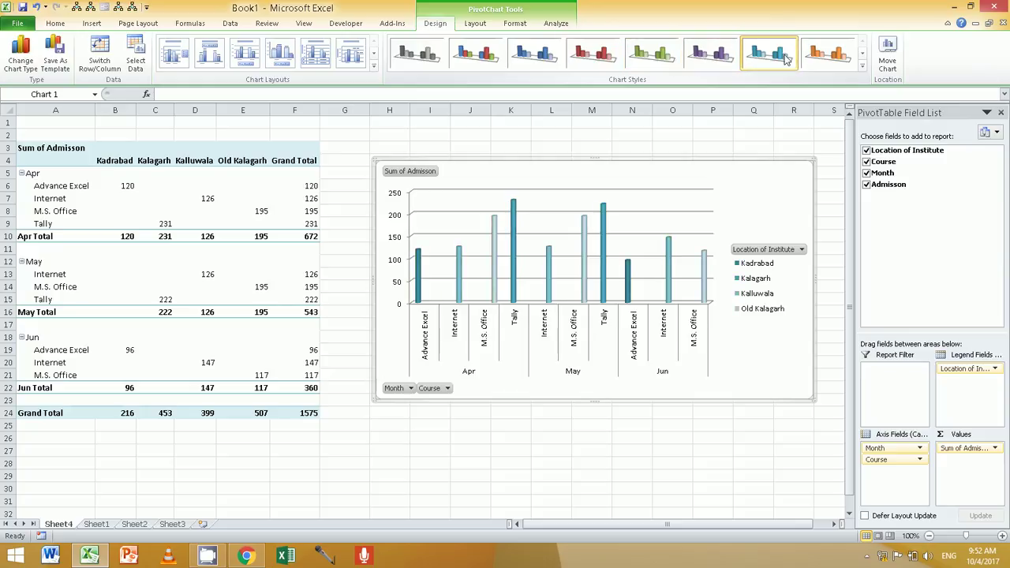
left_click(827, 55)
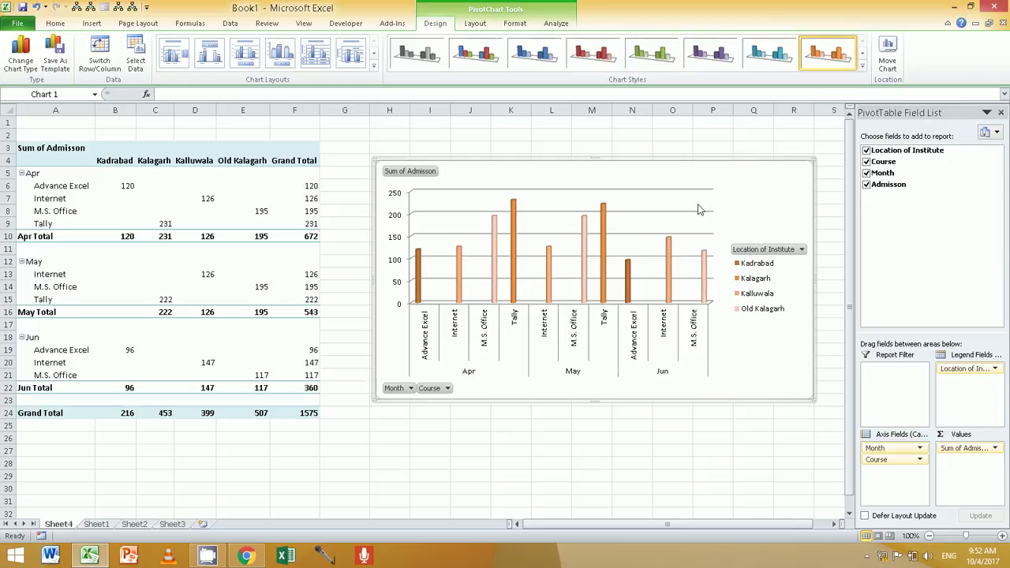
Relocate the admissions PivotChart from Sheet4 to a new chart sheet named Chart1
left_click(890, 69)
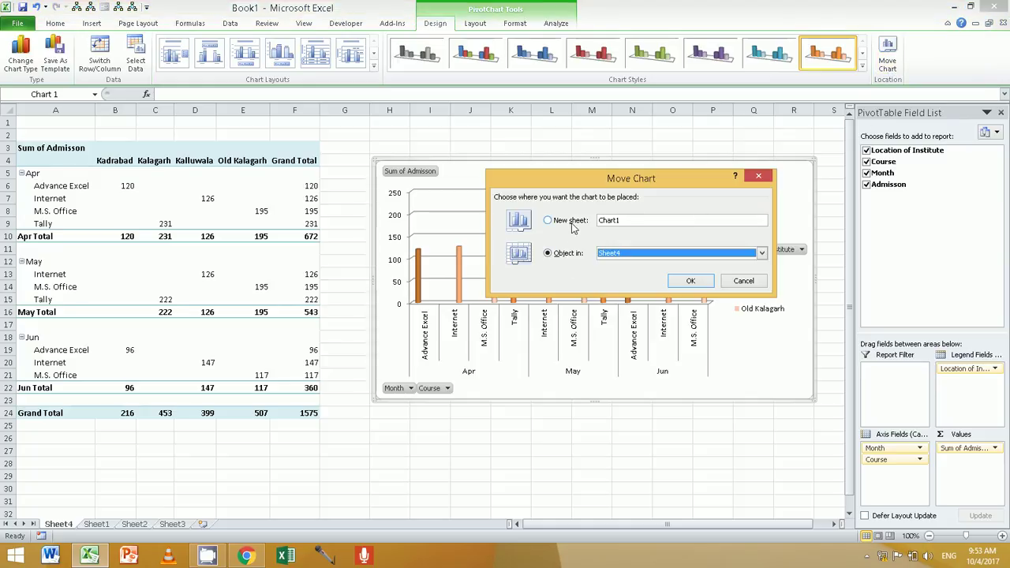
left_click(569, 222)
left_click(684, 282)
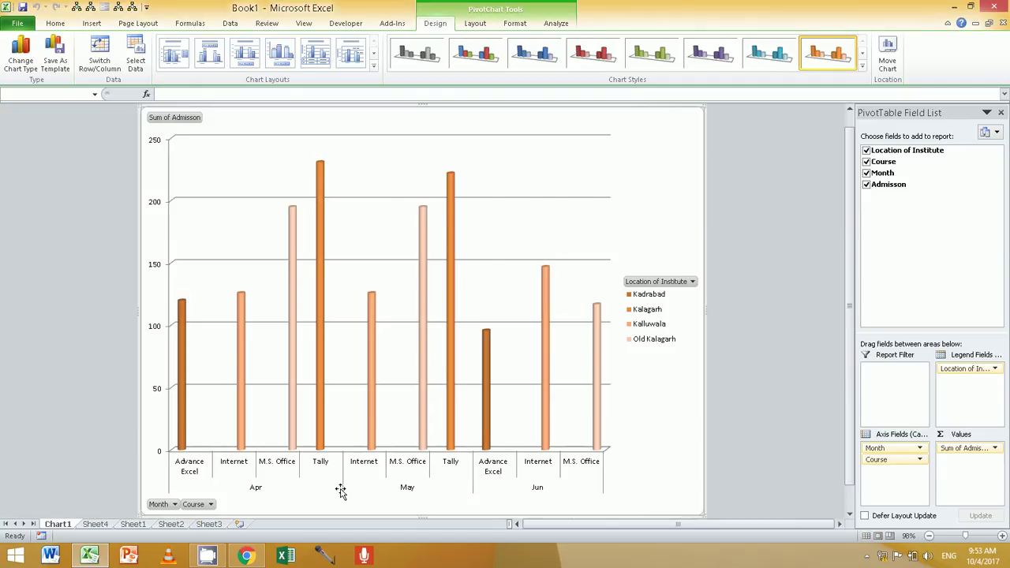
left_click(867, 556)
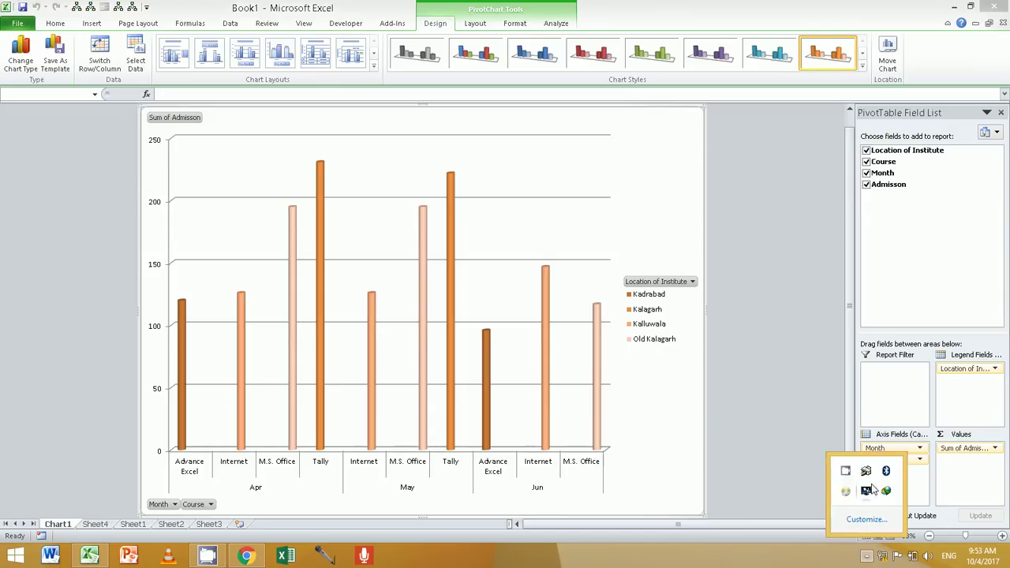
left_click(845, 472)
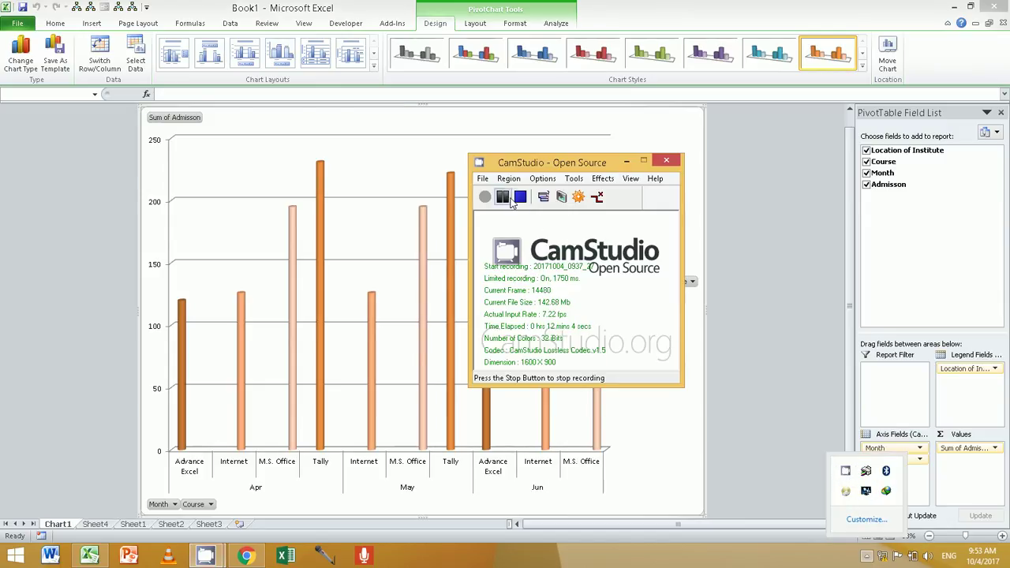
left_click(629, 161)
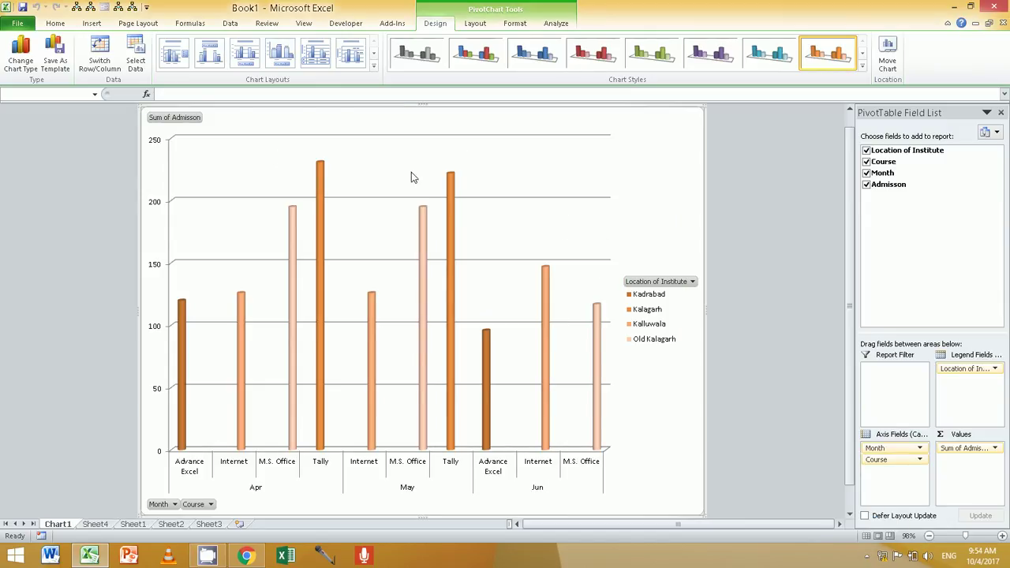
Try several chart layouts and settle on Layout 2, with title and legend on top
left_click(350, 63)
left_click(281, 63)
left_click(244, 62)
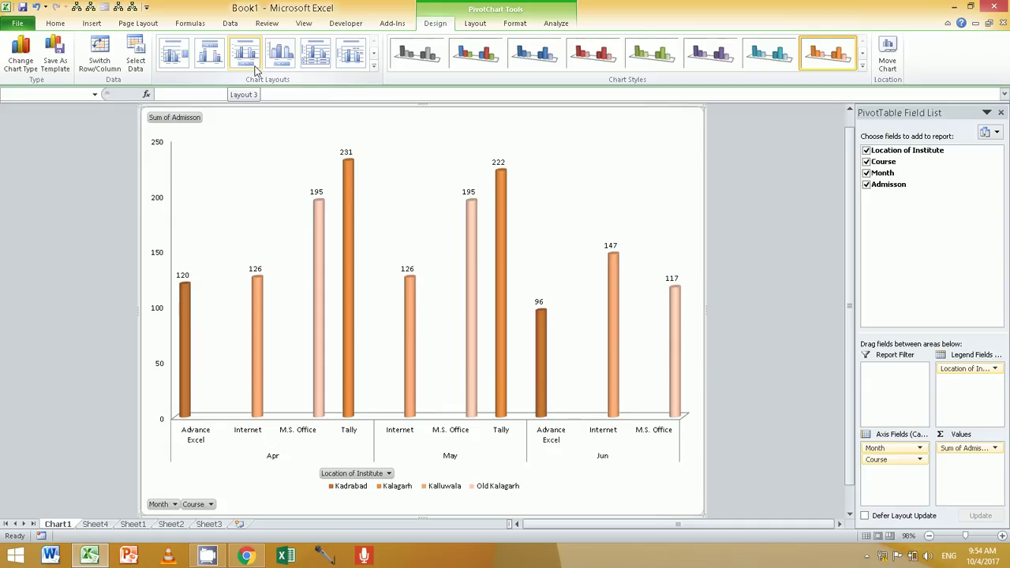
left_click(209, 55)
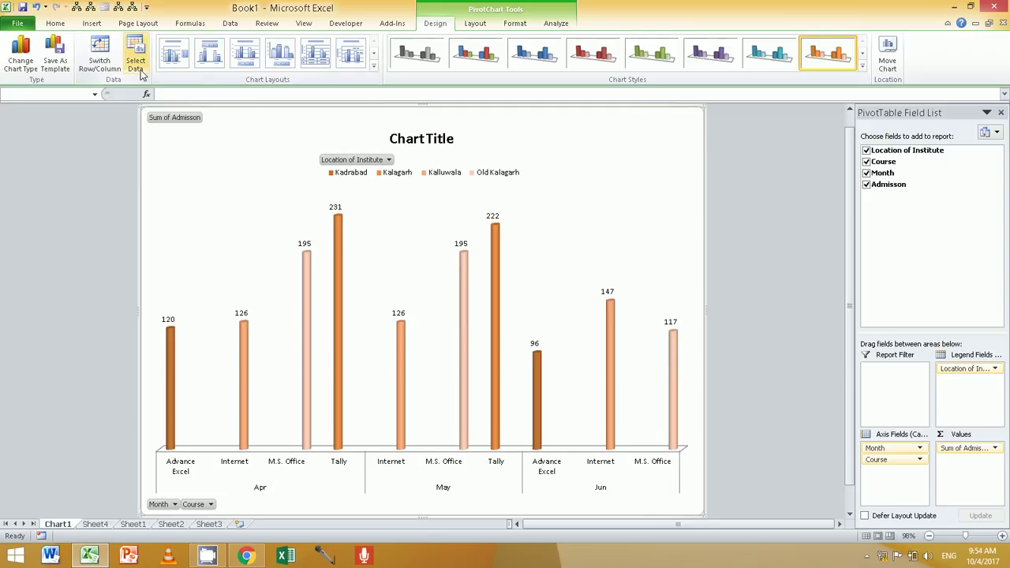
Switch the chart's rows and columns to compare, then switch them back
left_click(99, 69)
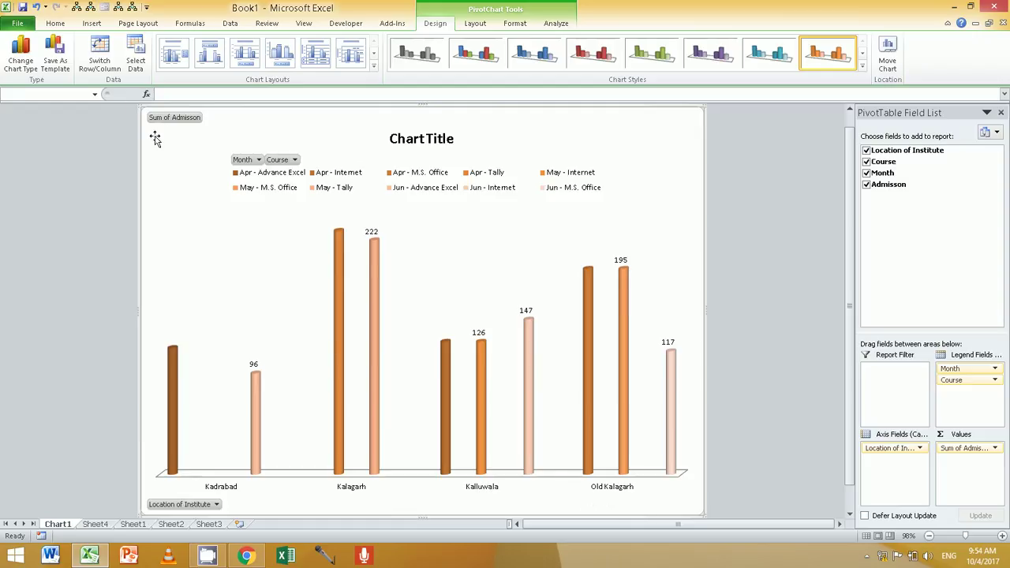
scroll(280, 360, "down", 1)
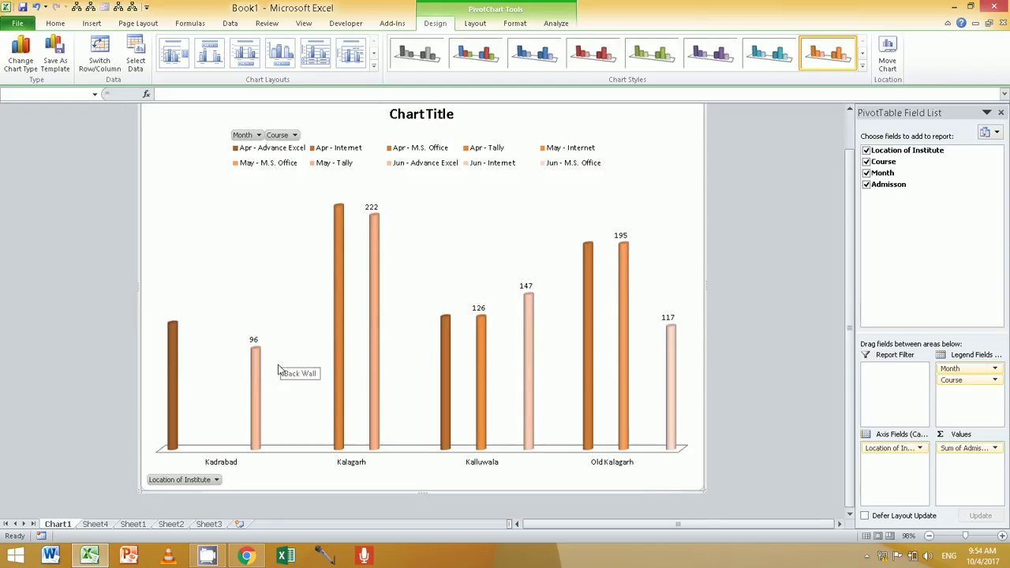
scroll(239, 255, "up", 1)
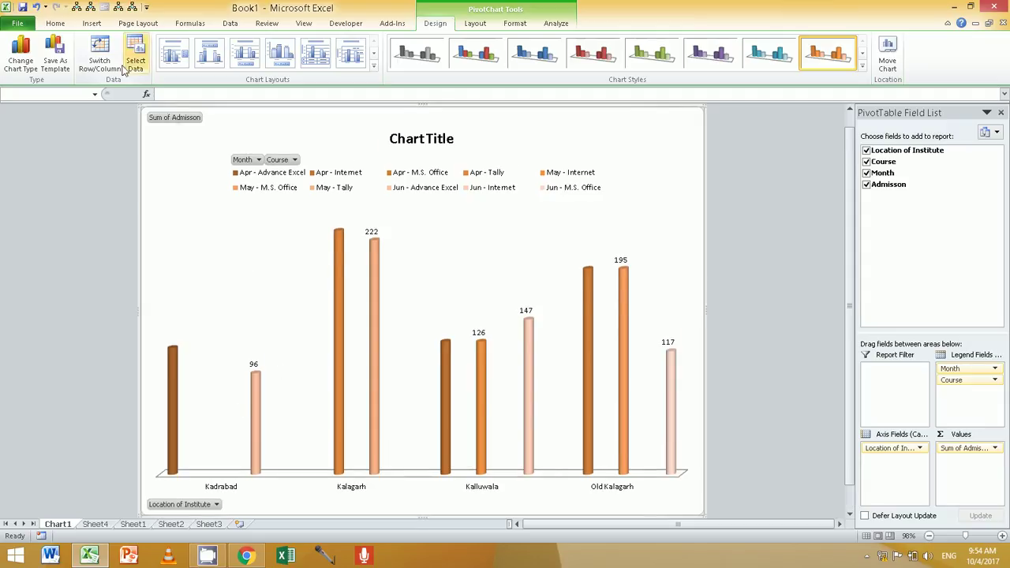
left_click(112, 70)
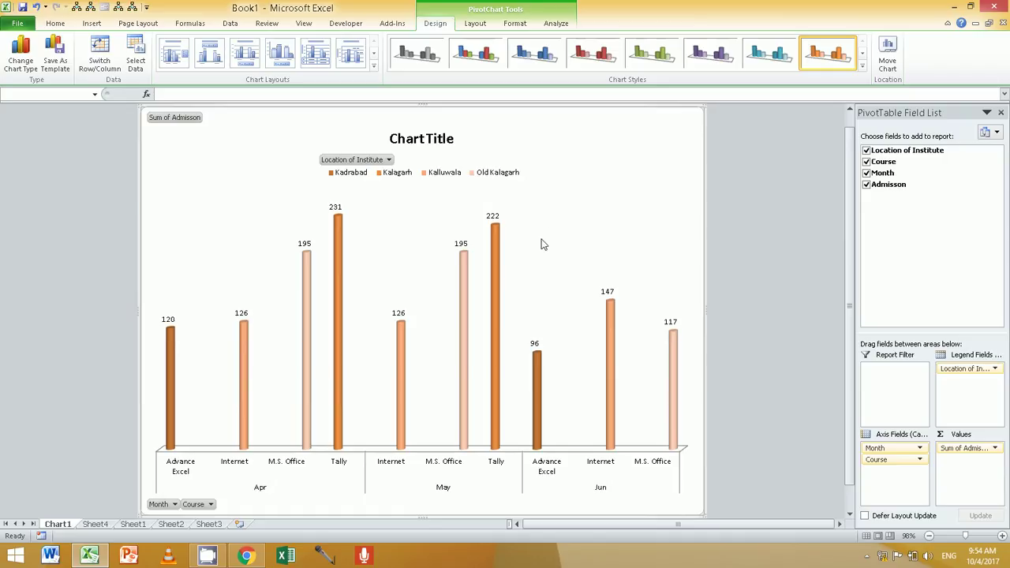
Filter Location of Institute to Kalagarh only, then clear the filter to restore all four locations
left_click(389, 161)
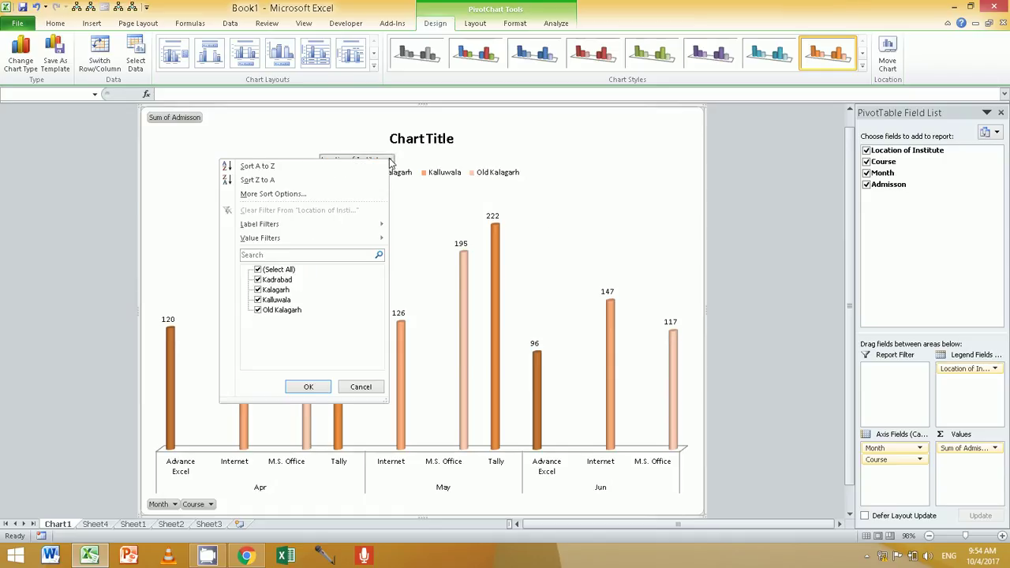
left_click(389, 161)
left_click(389, 161)
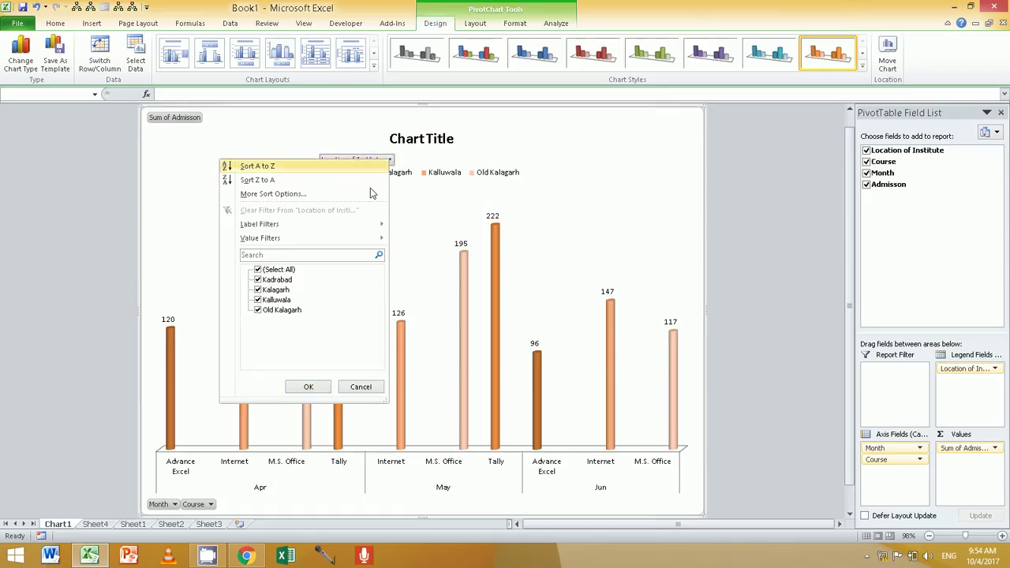
left_click(258, 271)
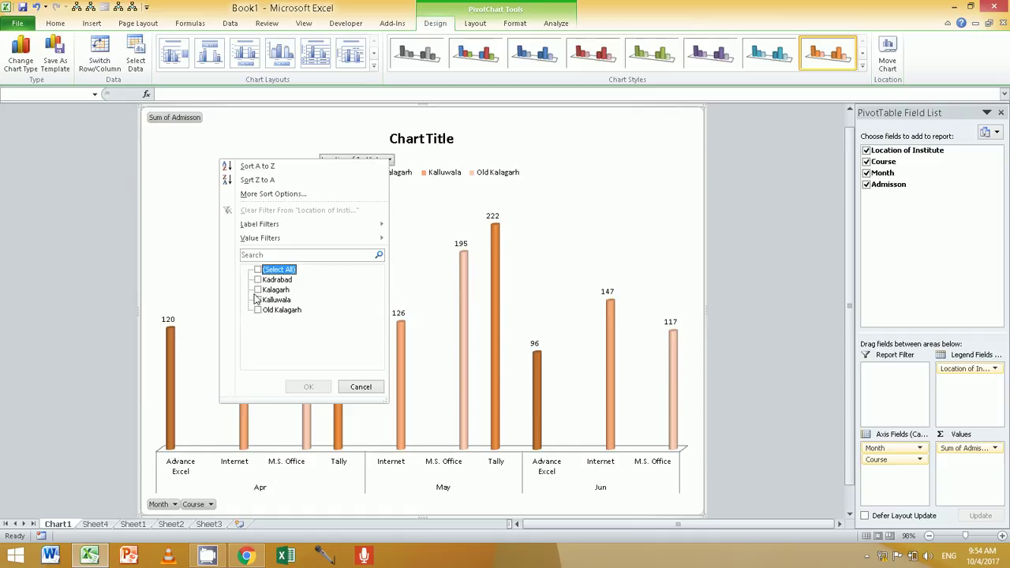
left_click(258, 290)
left_click(308, 387)
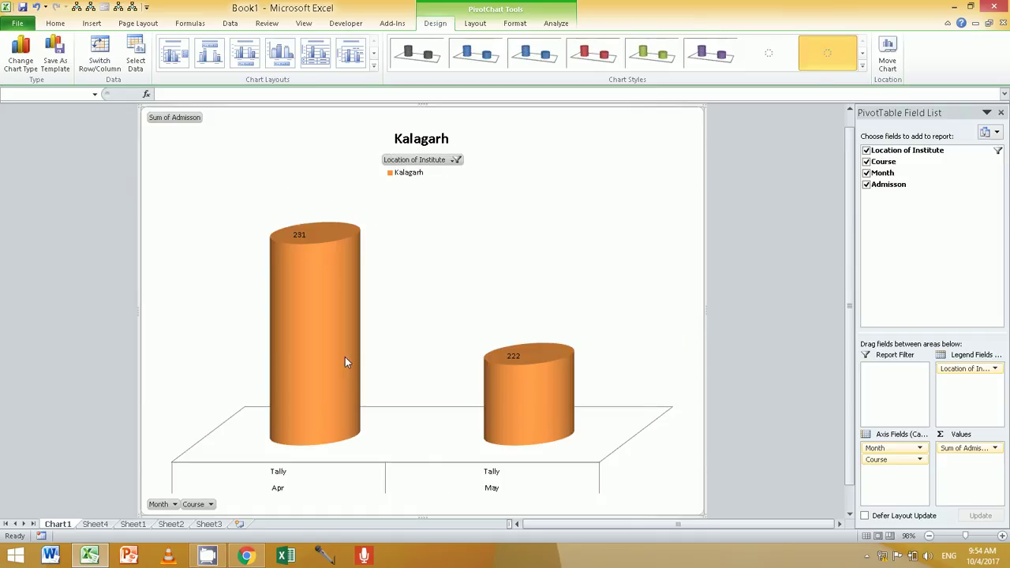
left_click(456, 159)
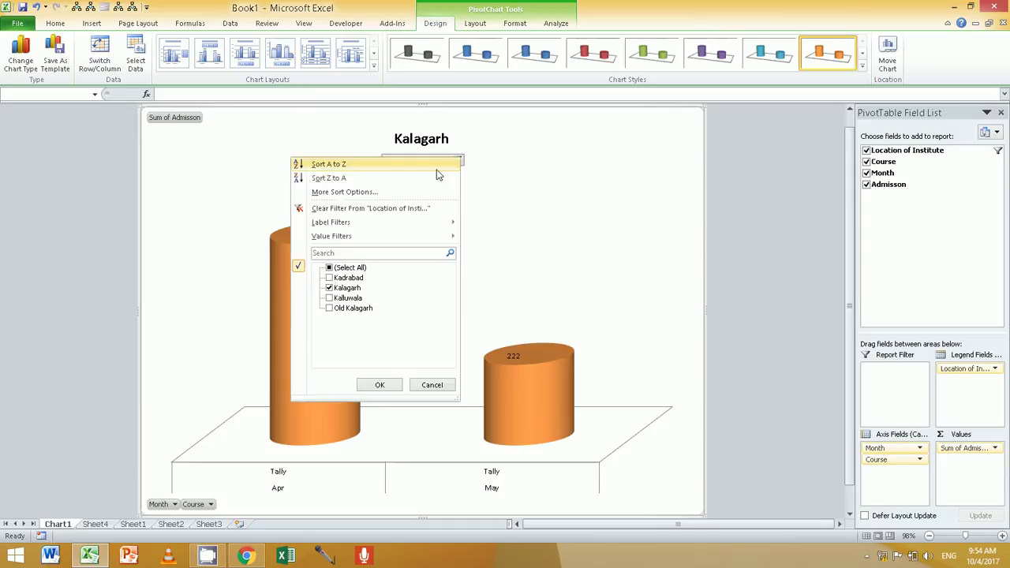
left_click(339, 209)
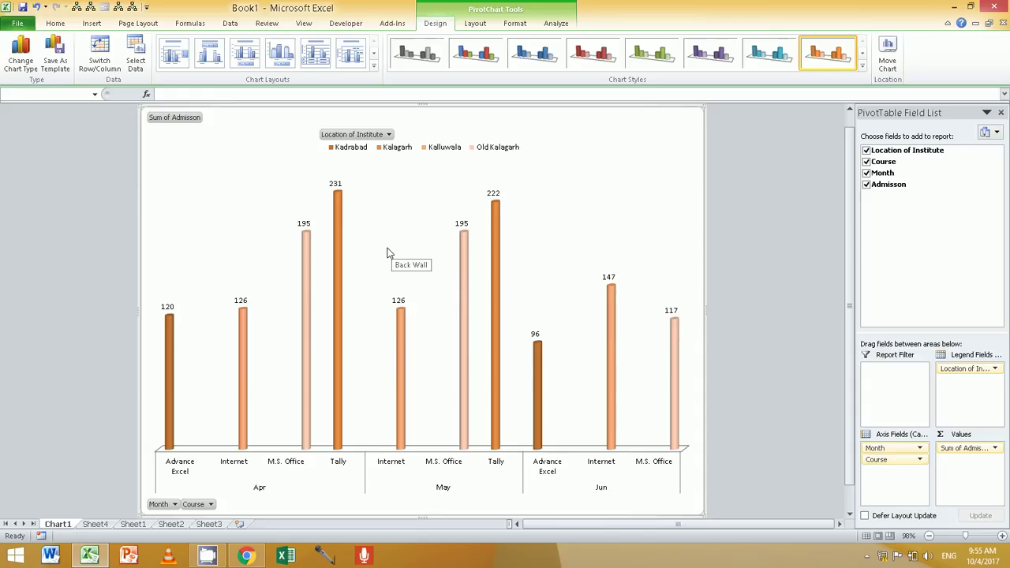
Give the chart area a fine dotted pattern fill after trying several patterns
left_click(478, 23)
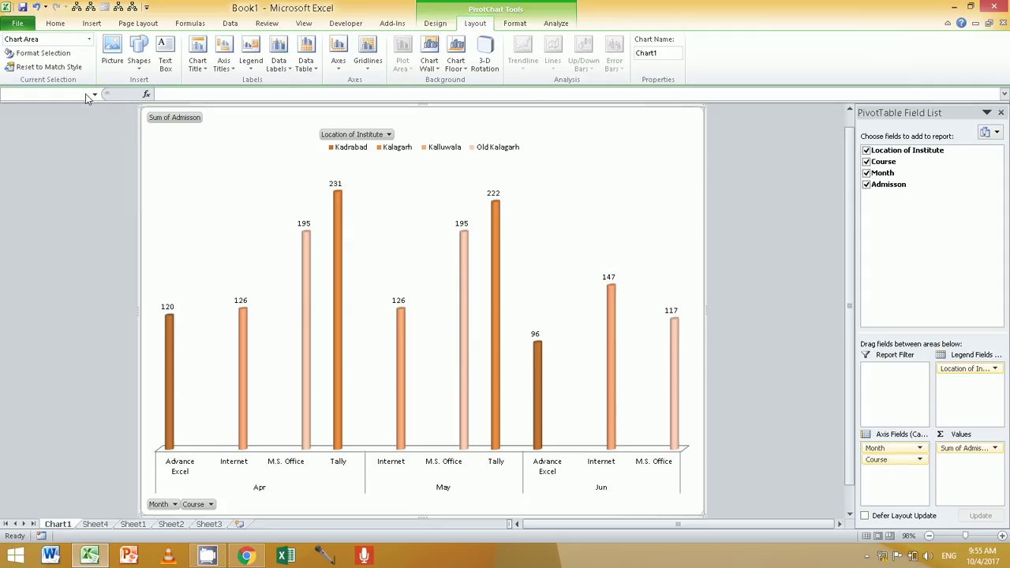
left_click(64, 54)
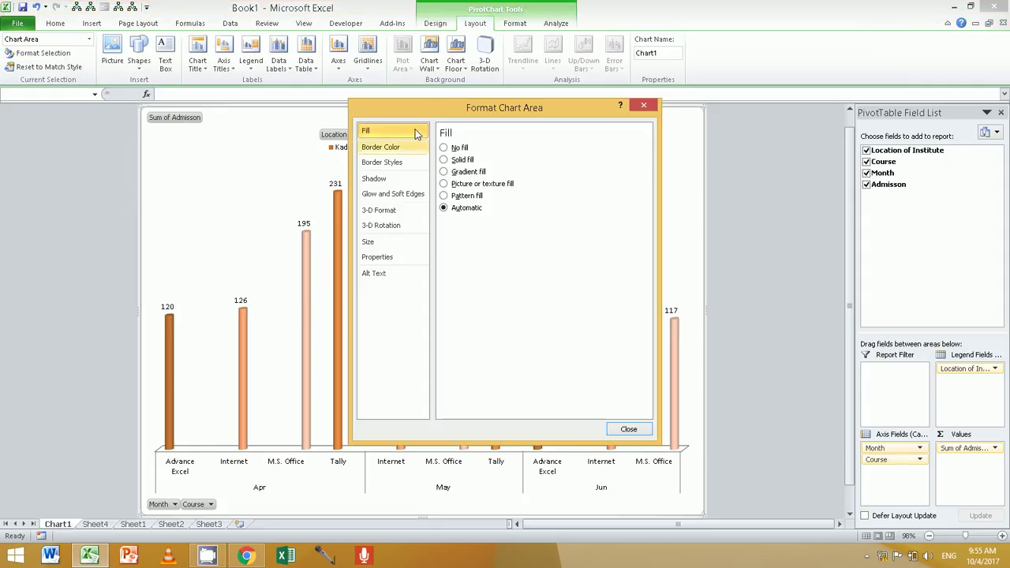
left_click_drag(436, 106, 640, 79)
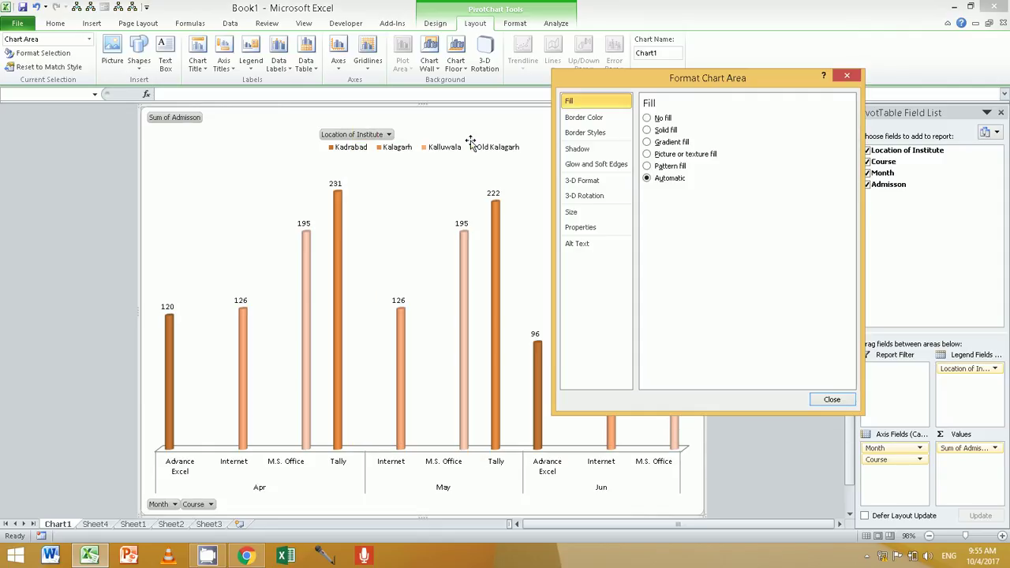
left_click(668, 167)
left_click(752, 201)
left_click(670, 200)
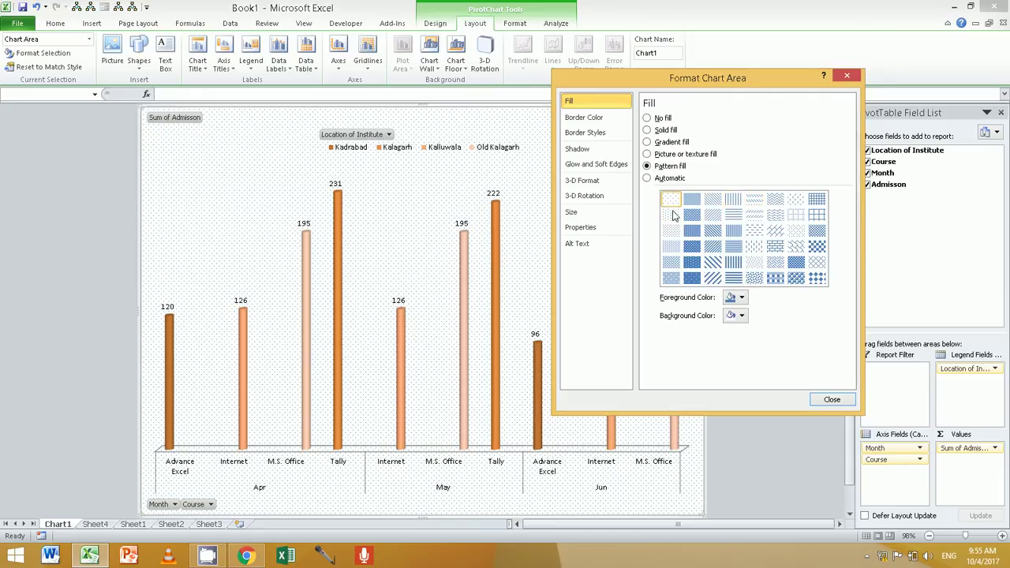
left_click(759, 235)
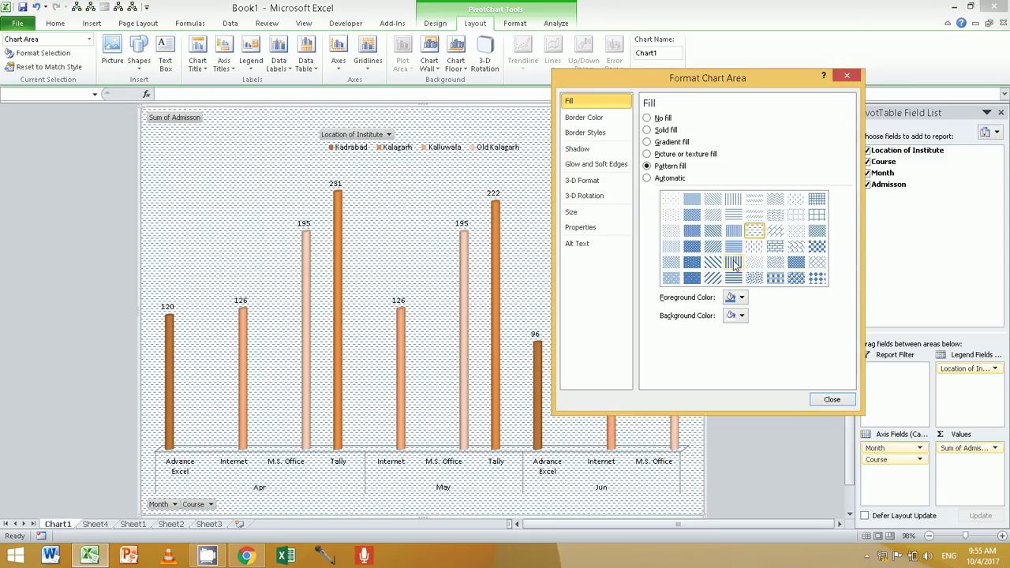
left_click(714, 263)
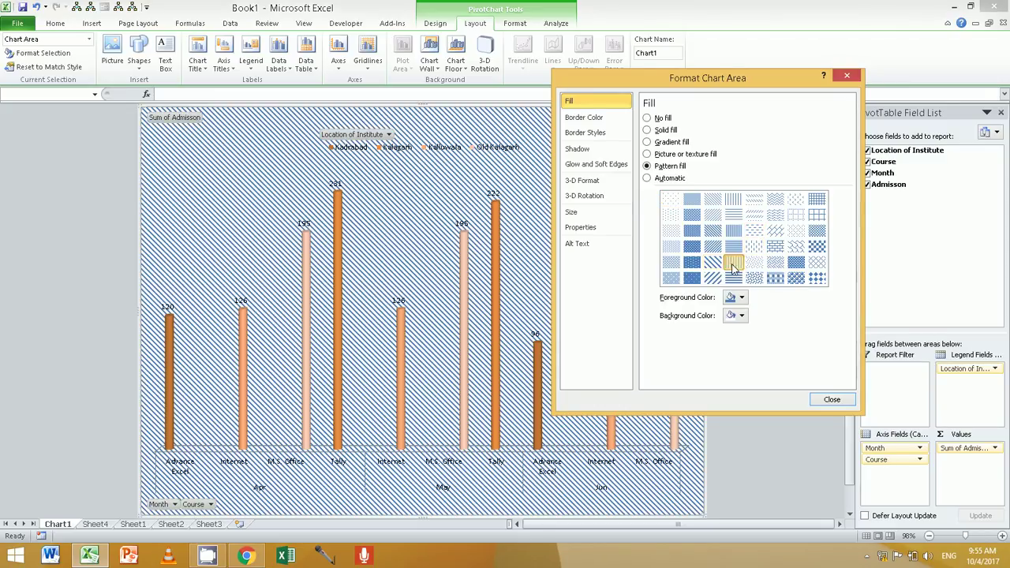
left_click(733, 265)
left_click(712, 278)
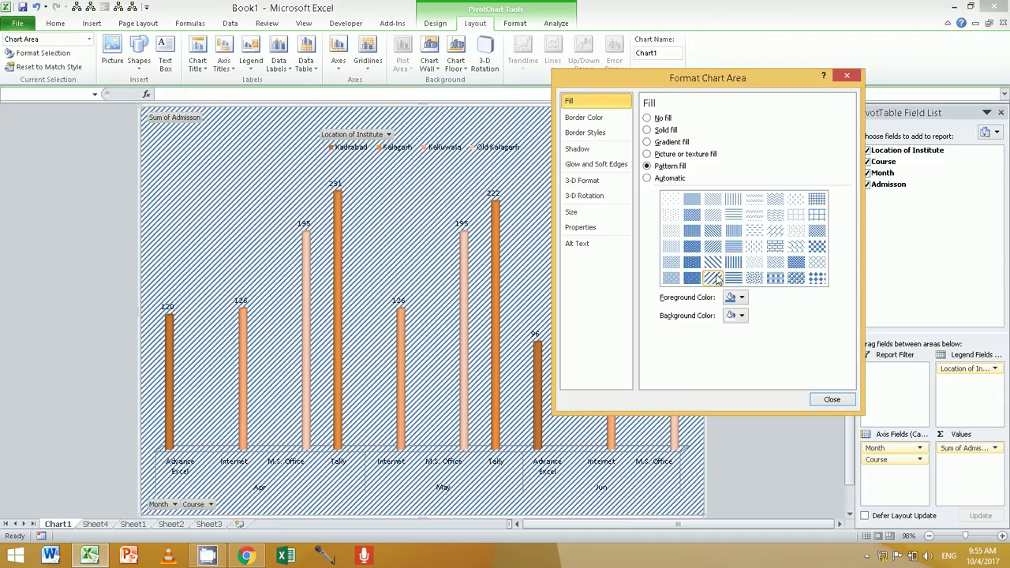
left_click(774, 278)
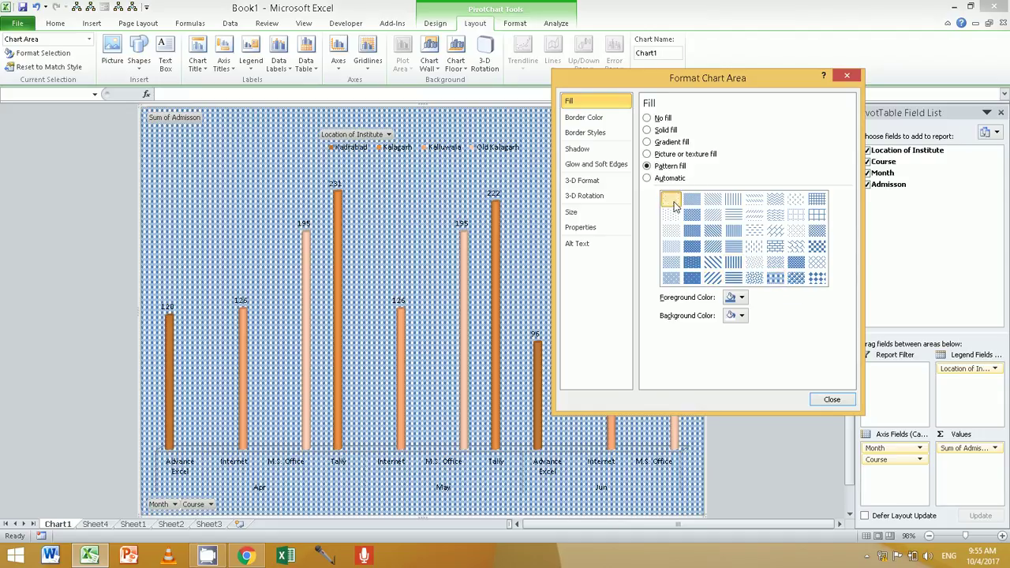
left_click(671, 201)
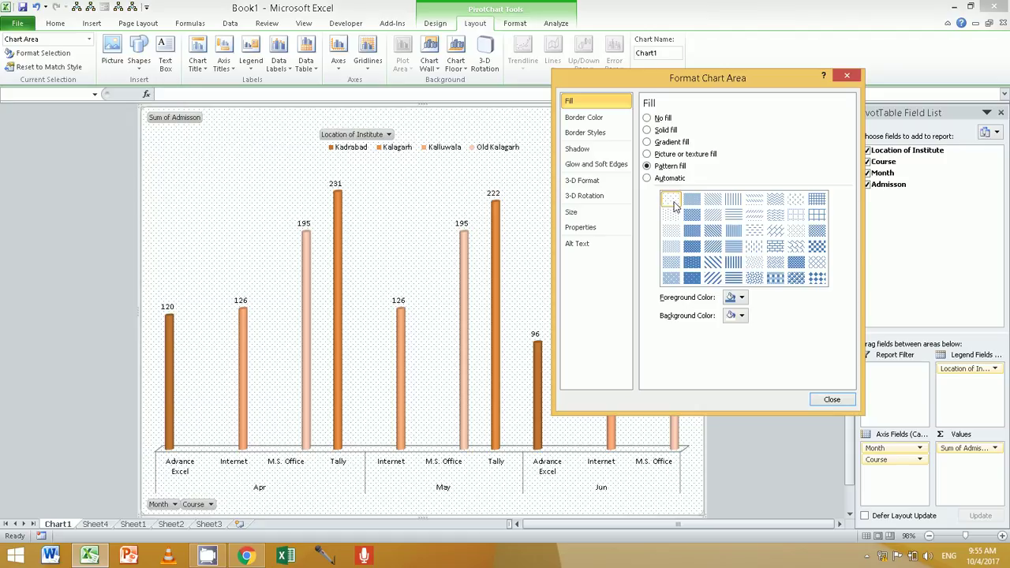
Set the pattern's foreground colour to tan and its background colour to white
left_click(741, 298)
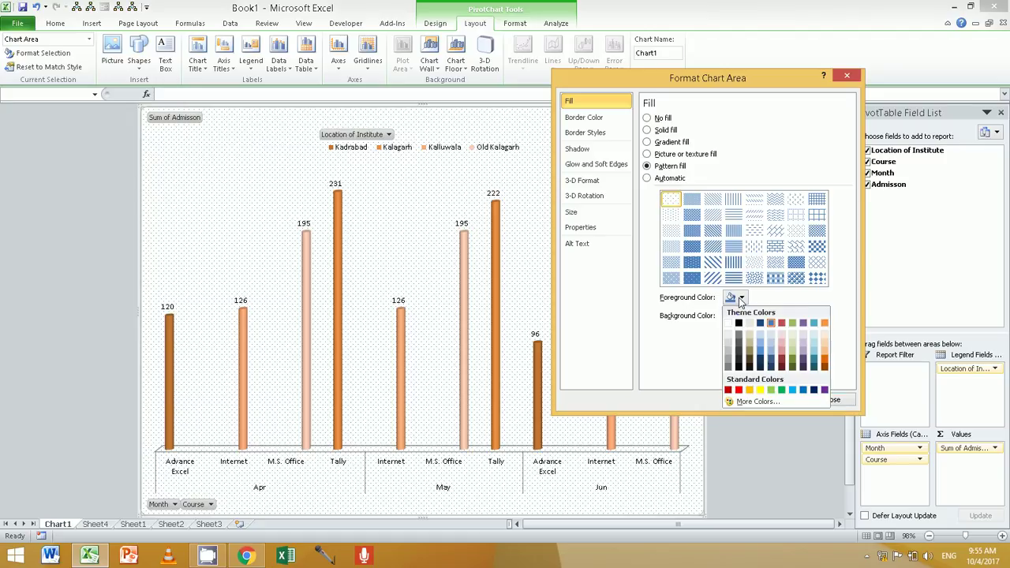
left_click(751, 345)
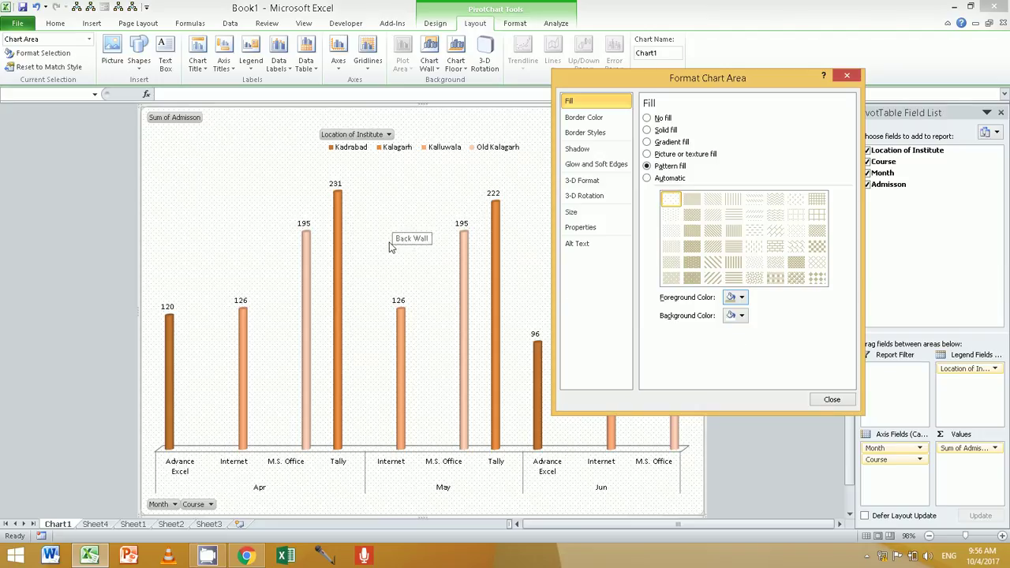
left_click(742, 316)
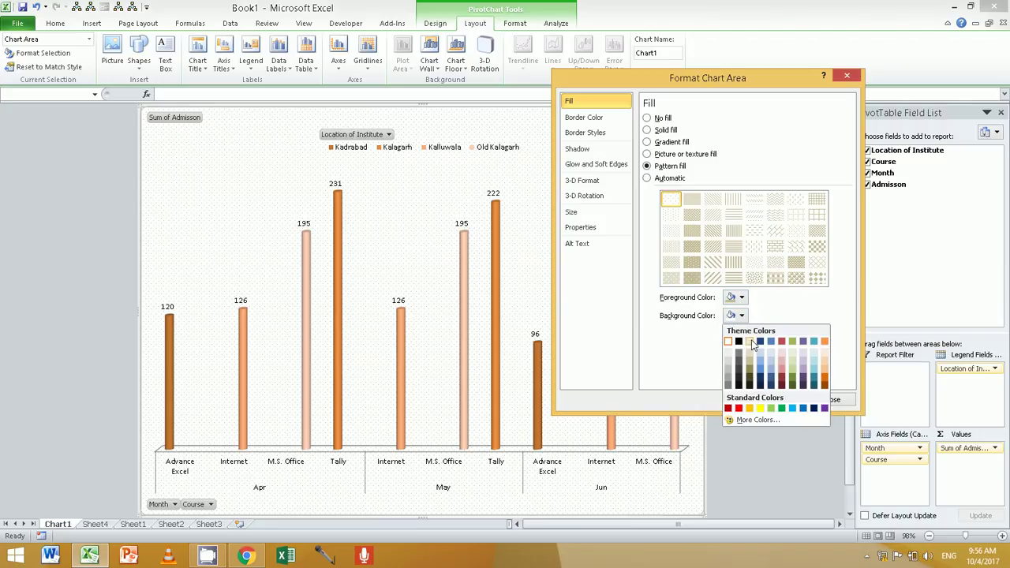
left_click(761, 348)
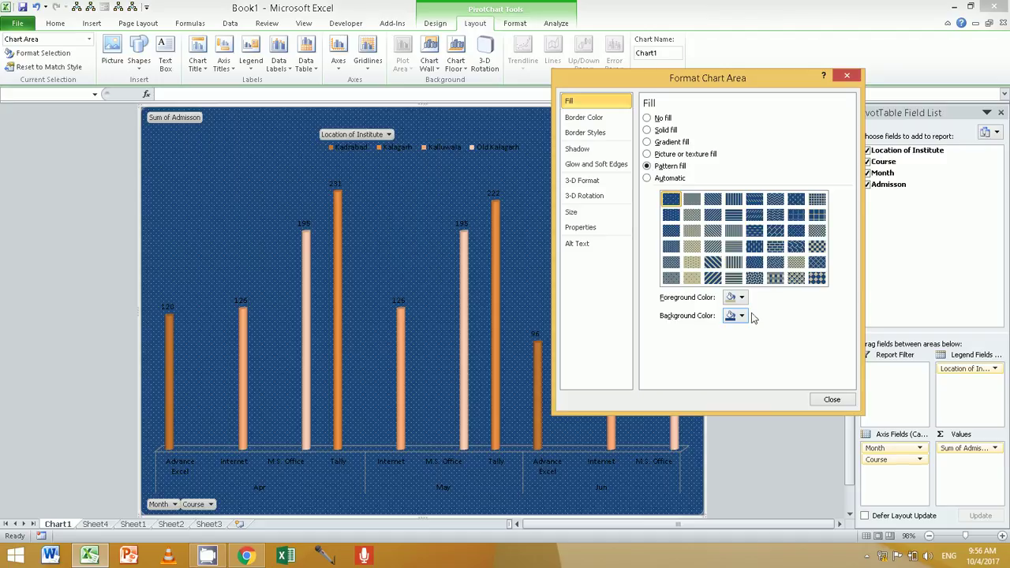
left_click(741, 316)
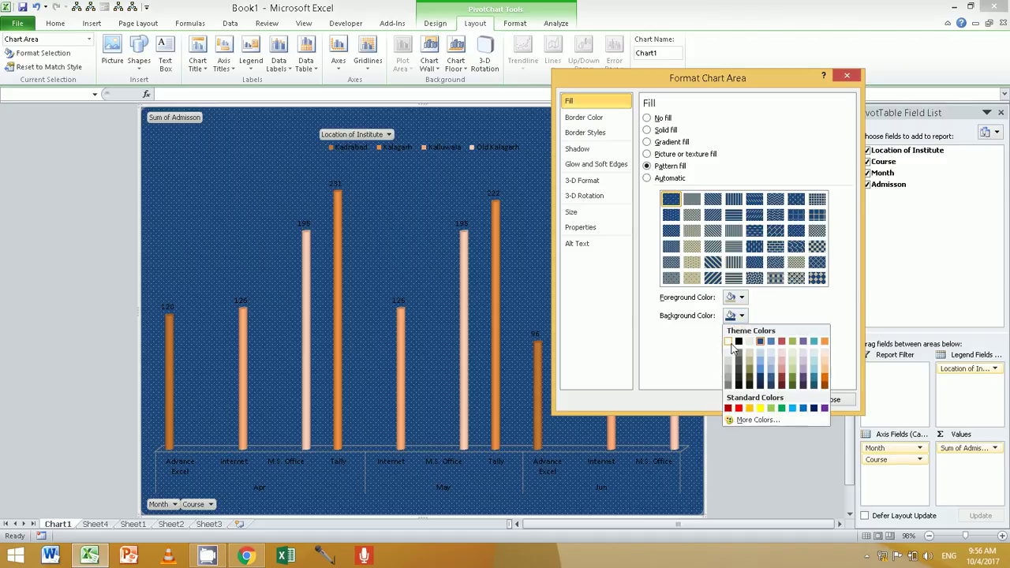
left_click(737, 342)
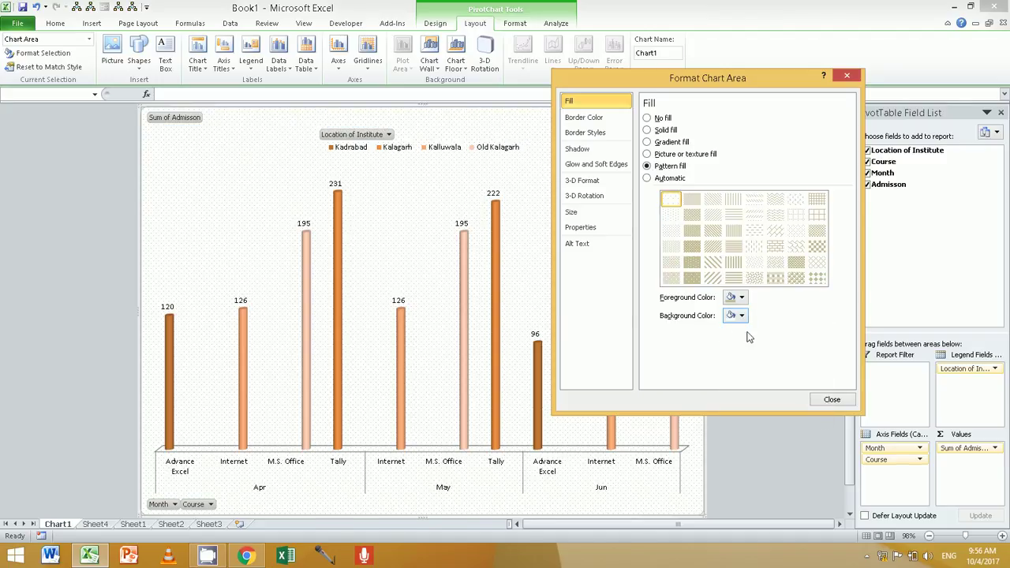
left_click_drag(631, 84, 684, 20)
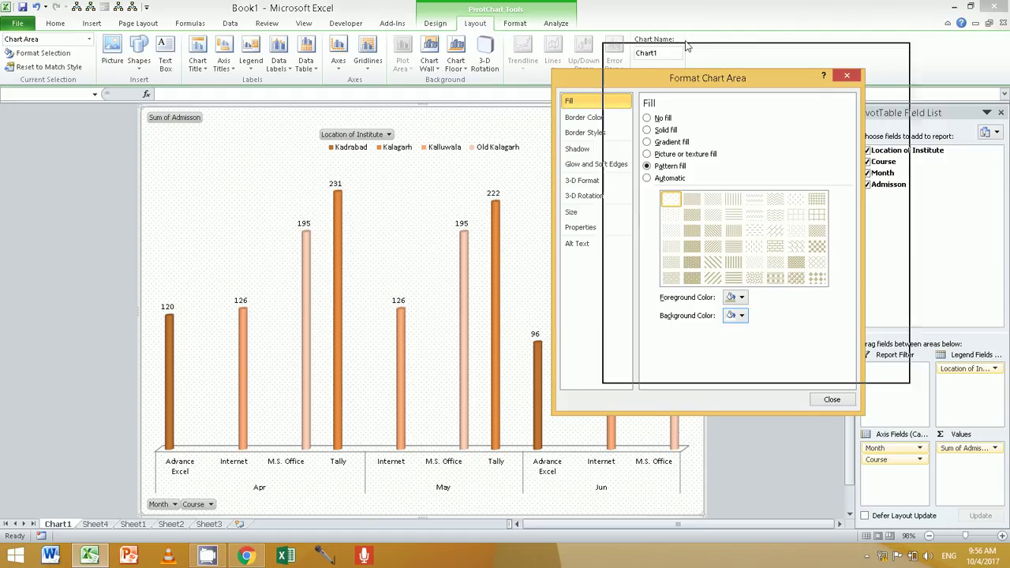
Try gradient and solid-line chart border colours, then return the border to Automatic
left_click(665, 58)
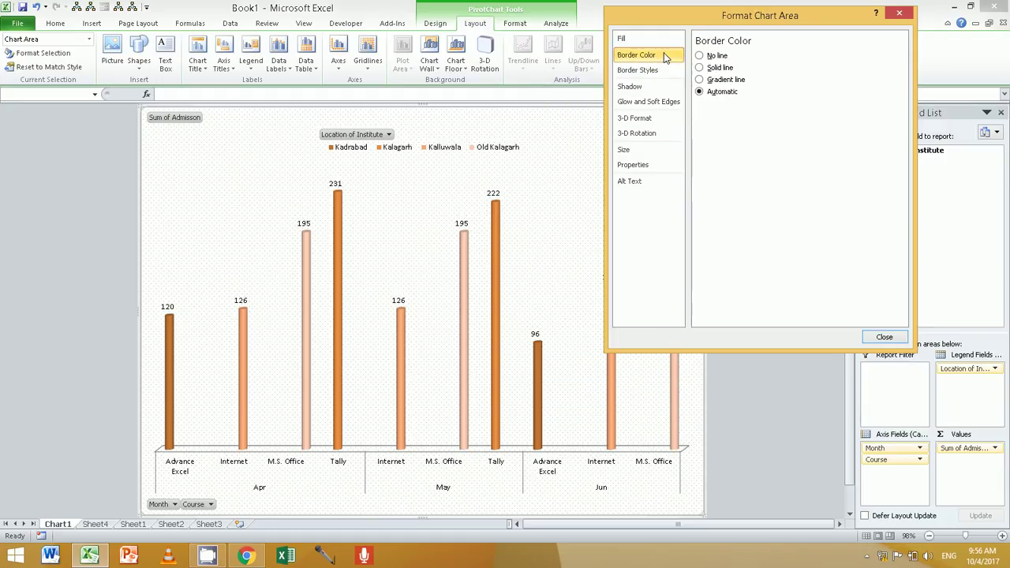
left_click(699, 80)
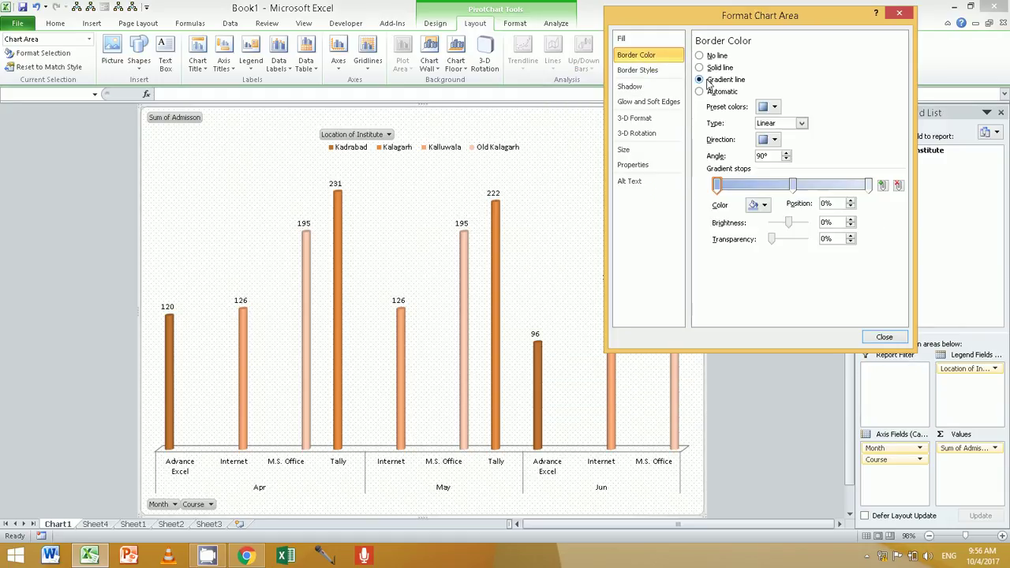
left_click(795, 188)
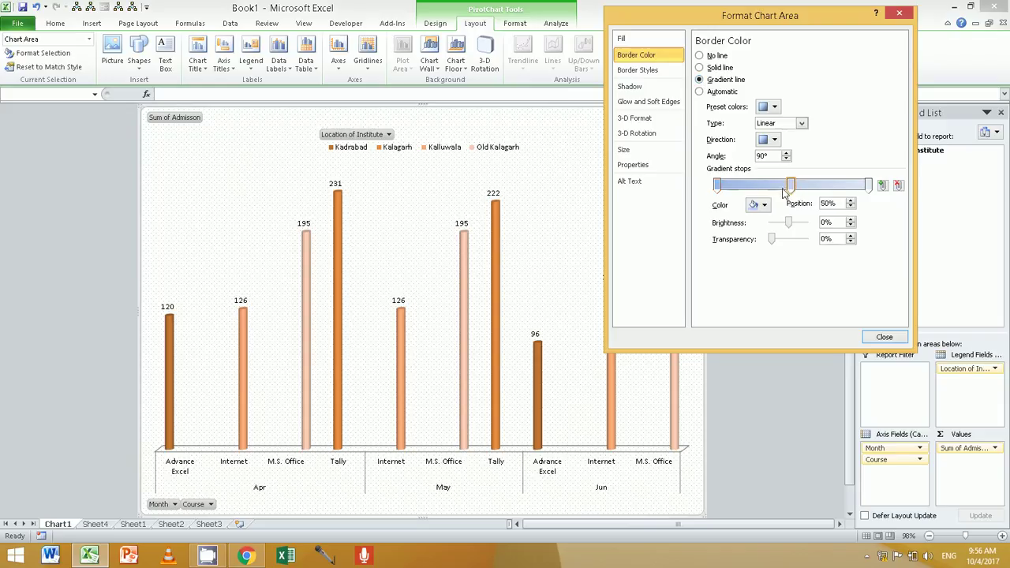
left_click(719, 68)
left_click(754, 106)
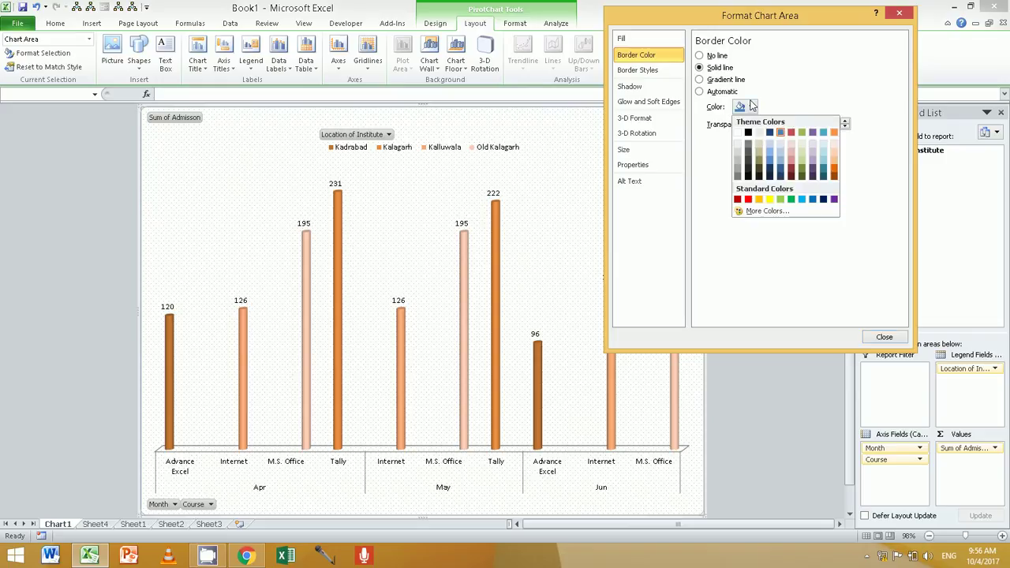
left_click(769, 137)
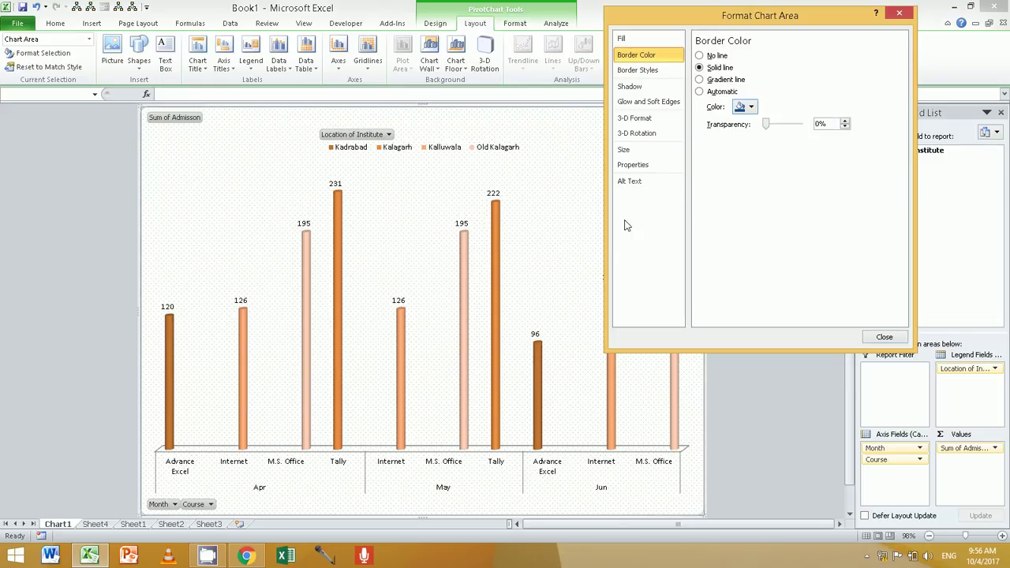
left_click(709, 93)
Keep the single-line border style, close Format Chart Area and reselect the whole chart
left_click(638, 70)
left_click(772, 72)
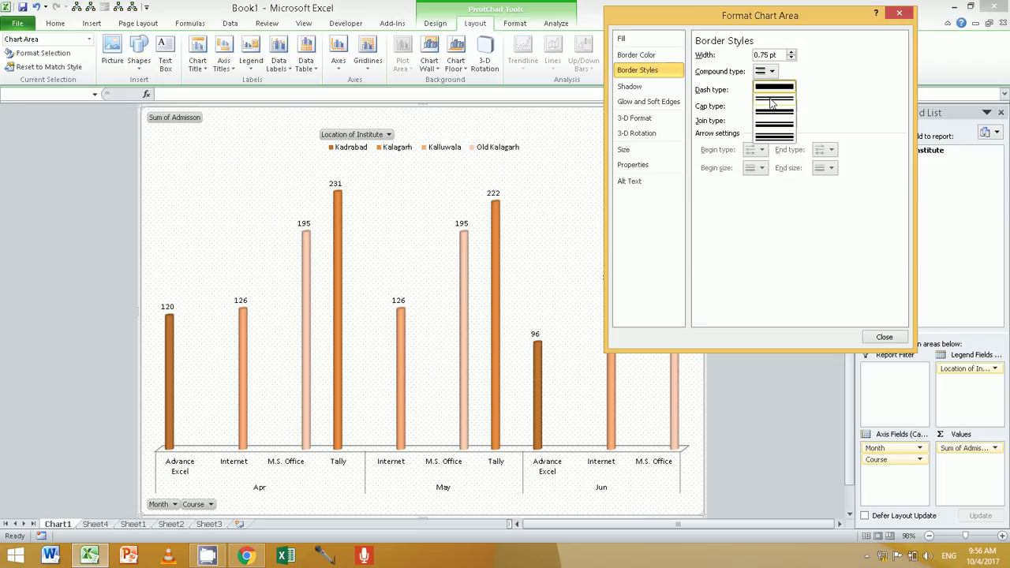
left_click(774, 93)
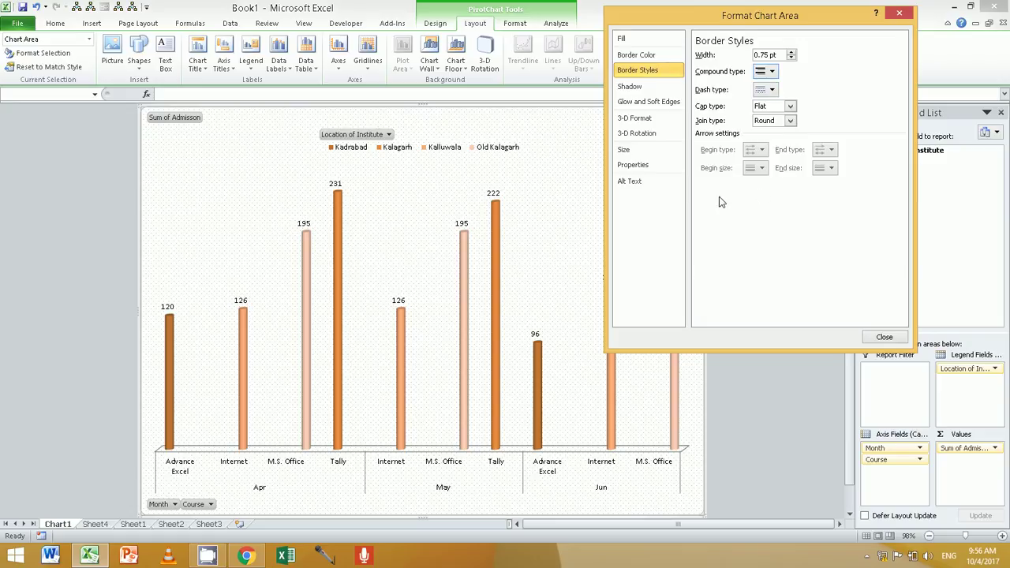
left_click(884, 338)
left_click(675, 209)
left_click(702, 174)
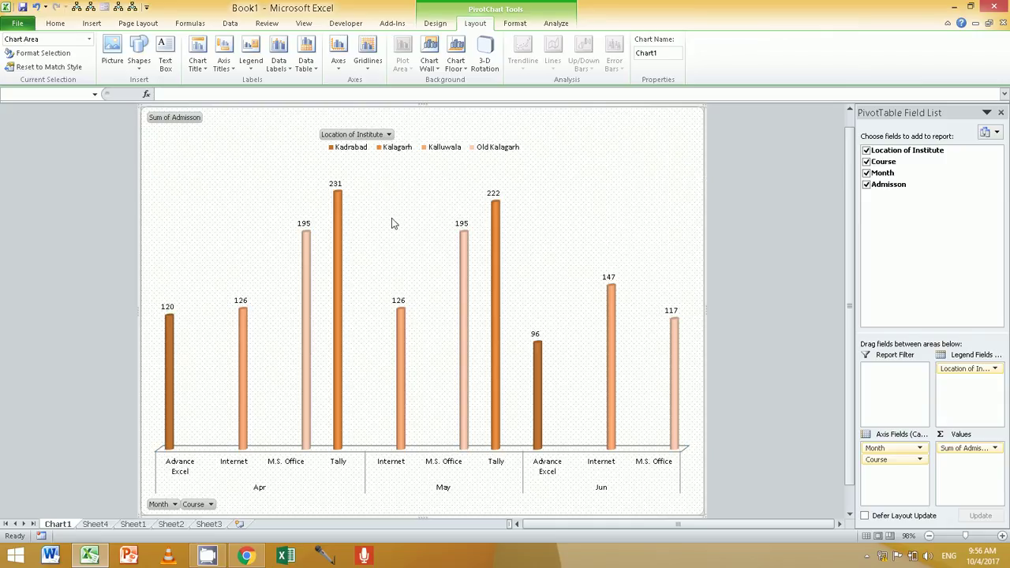
Select the Kalagarh series and bring up its fill formatting settings
left_click(340, 222)
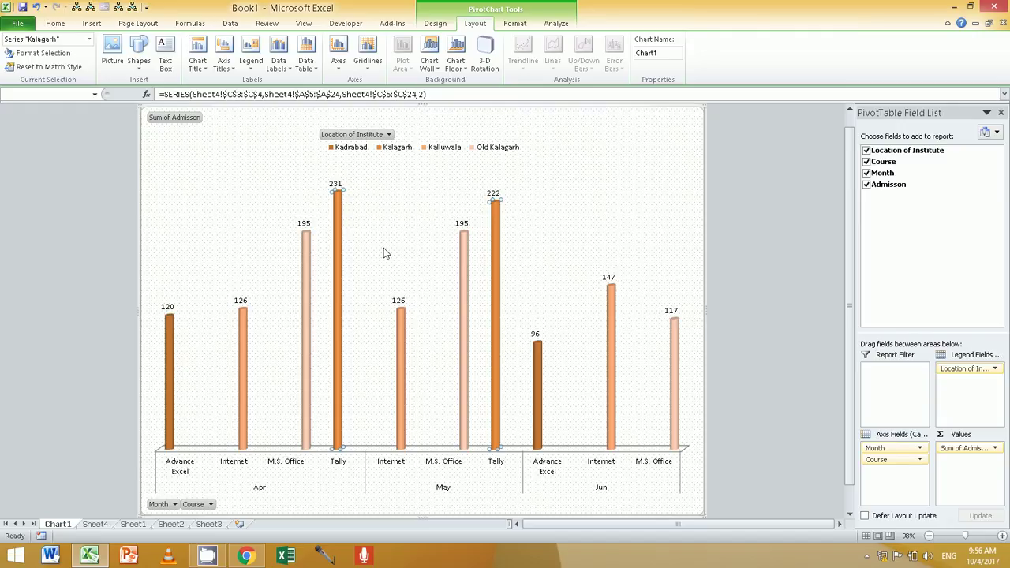
left_click(466, 250)
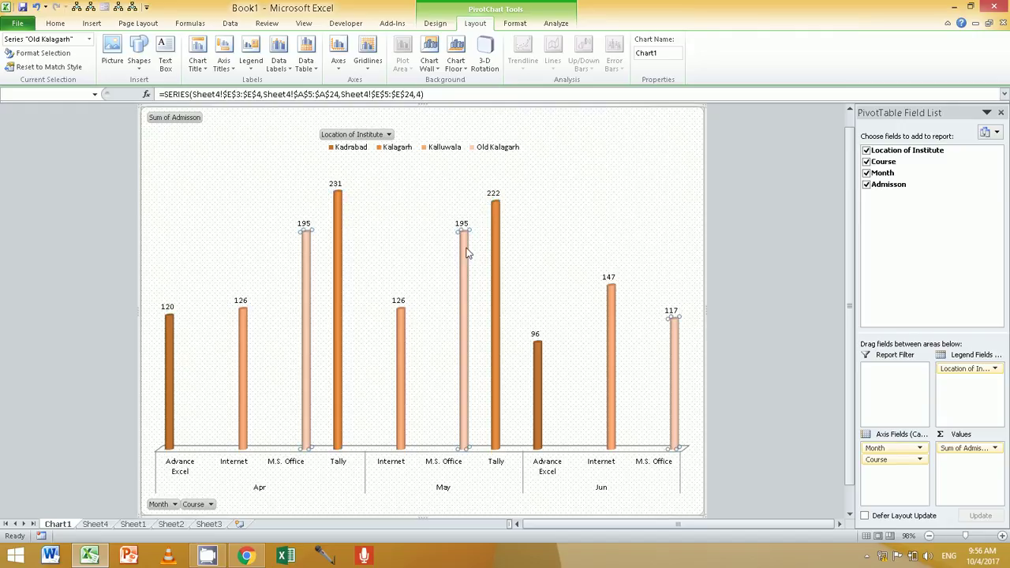
left_click(339, 225)
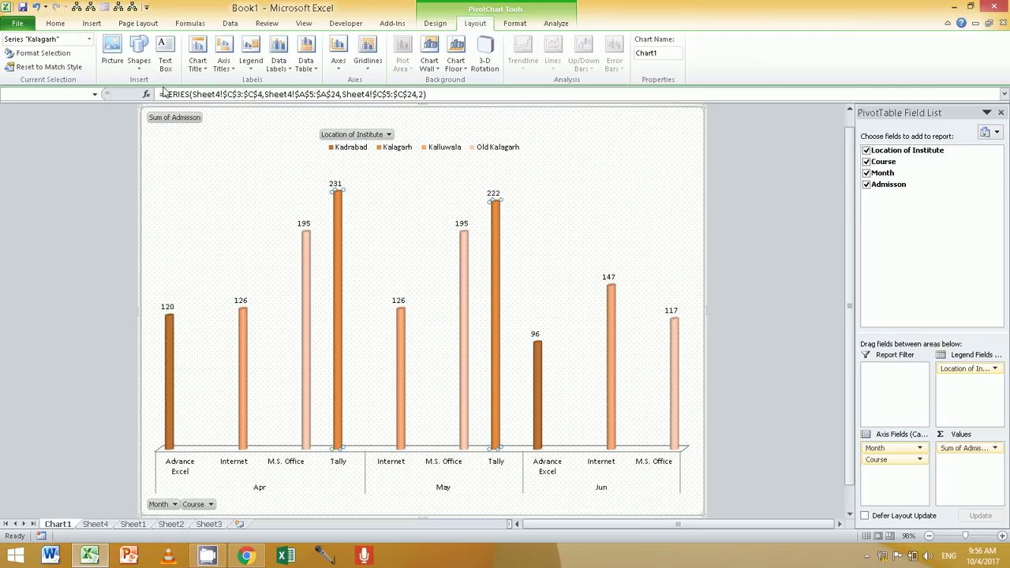
left_click(44, 52)
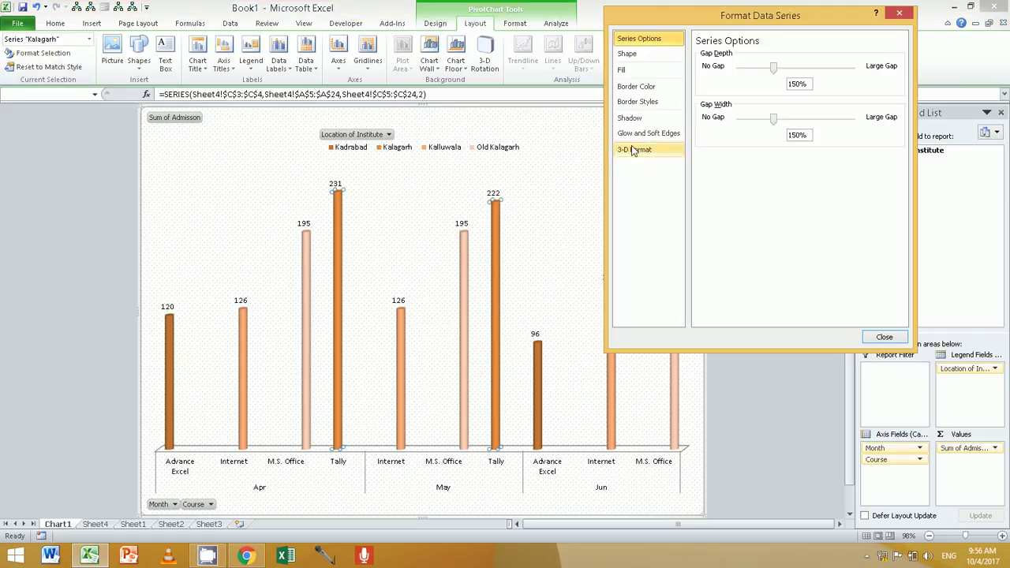
left_click(647, 55)
left_click(655, 72)
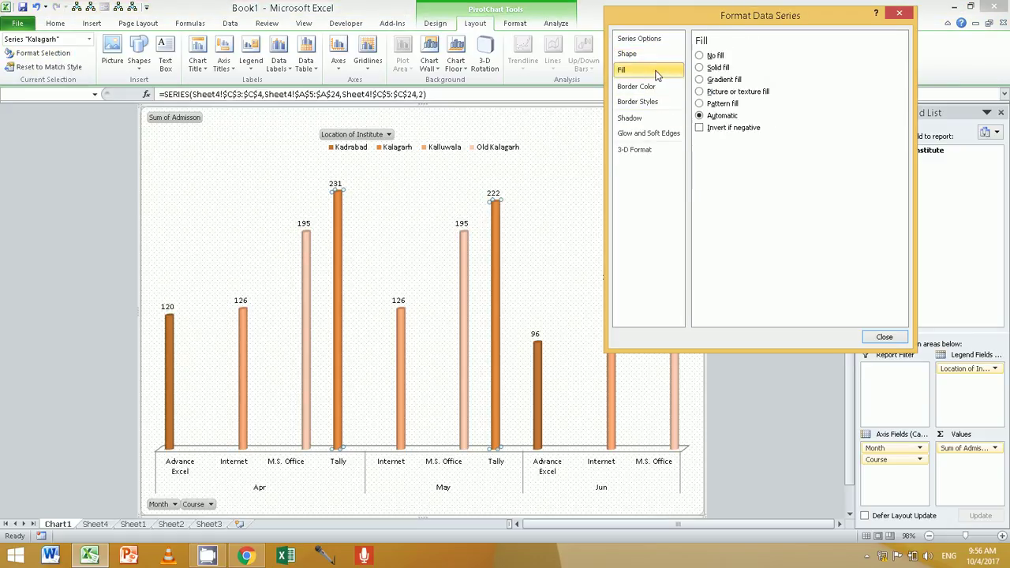
Give the Kalagarh bars a pale tan pattern fill and close the formatting window
left_click(731, 106)
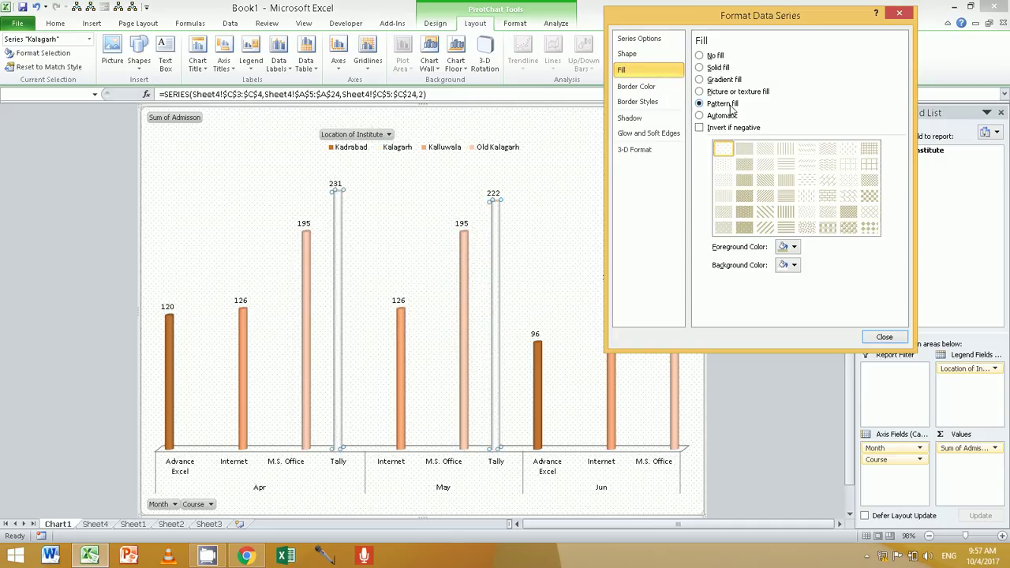
left_click(763, 180)
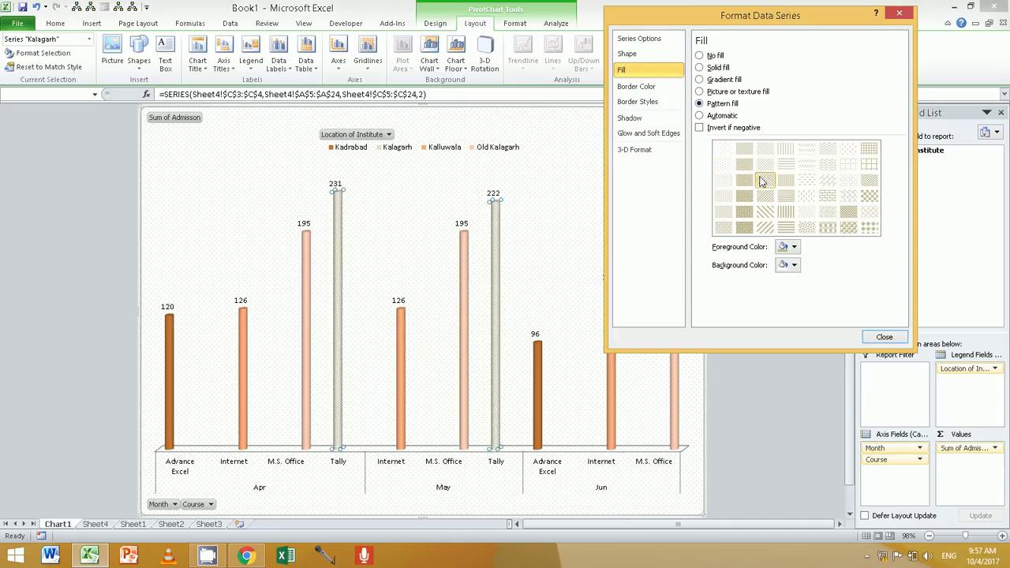
left_click(806, 181)
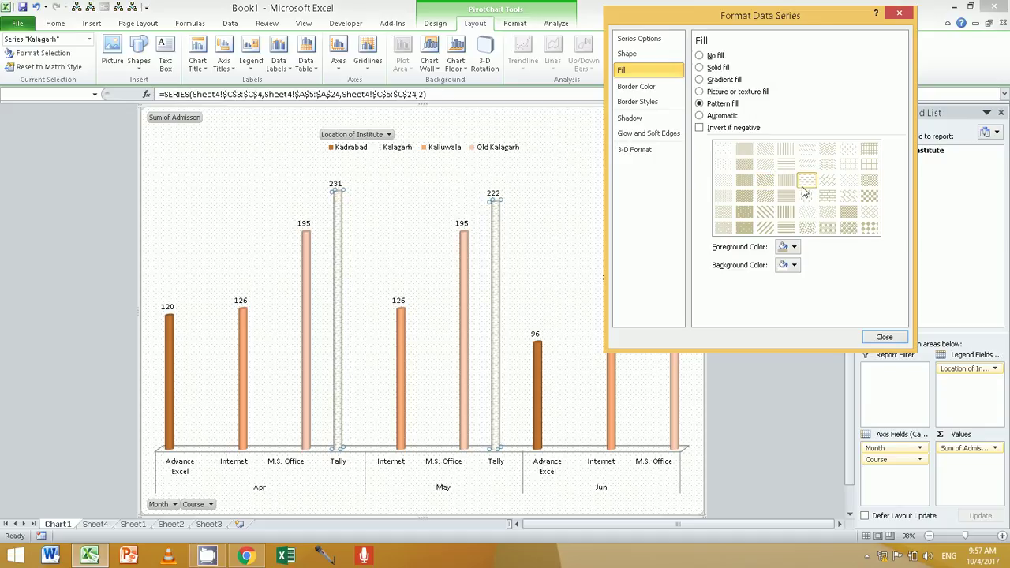
left_click(805, 199)
left_click(805, 229)
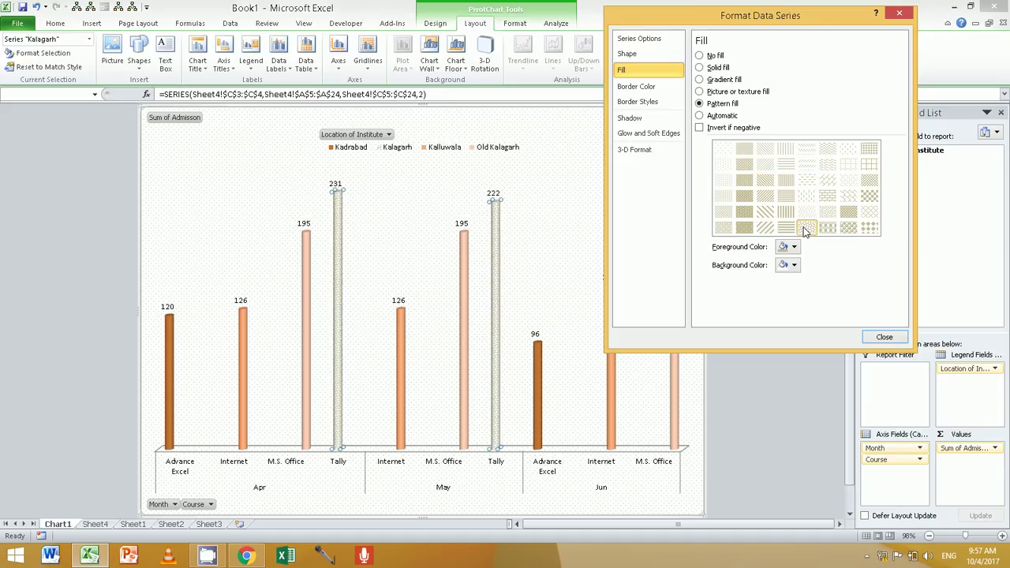
left_click(877, 337)
left_click(545, 248)
left_click(464, 245)
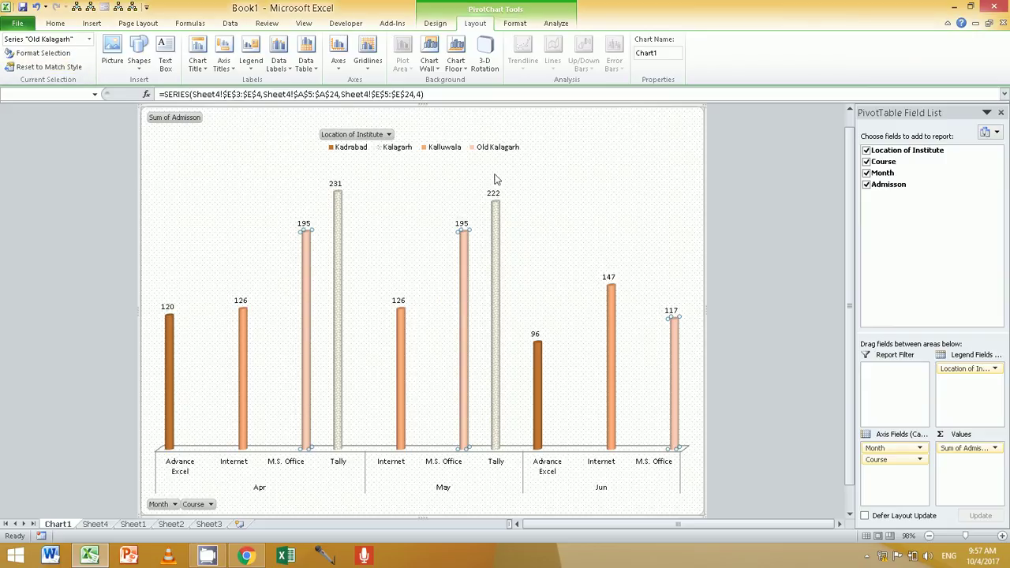
Fill the Old Kalagarh bars with a diagonal-stripe pattern in olive green
left_click(43, 53)
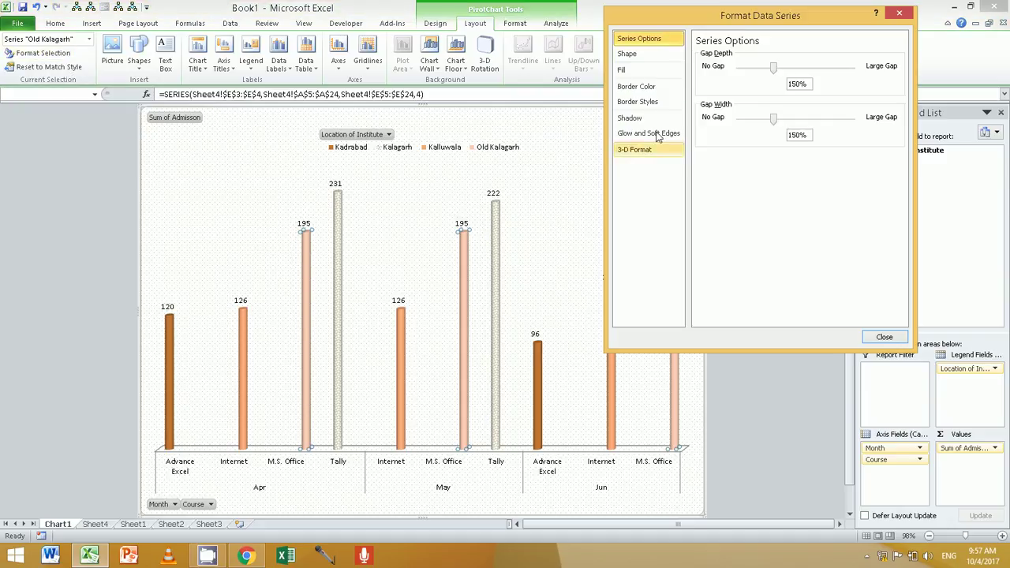
left_click(635, 70)
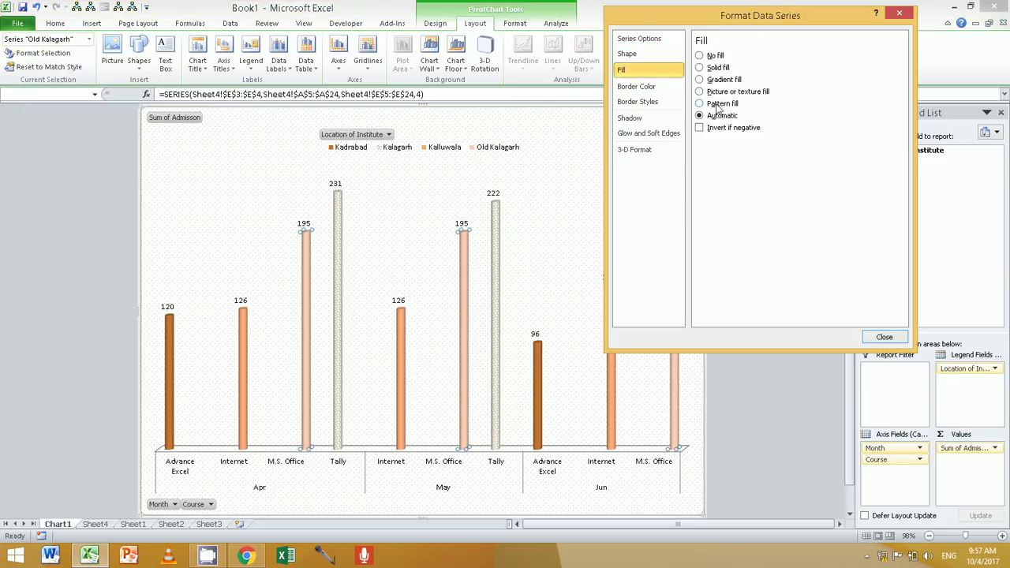
left_click(718, 104)
left_click(745, 213)
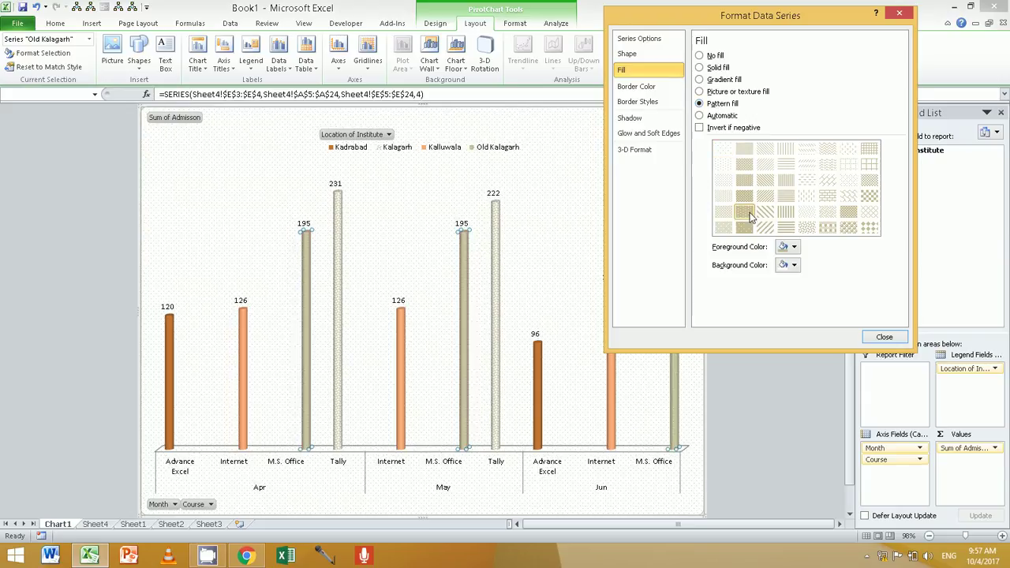
left_click(724, 229)
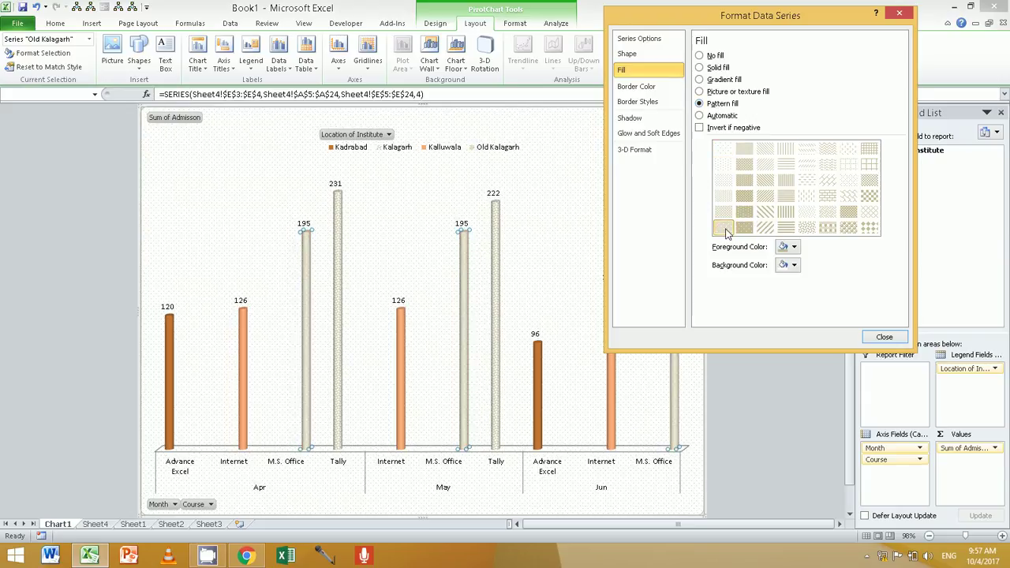
left_click(764, 229)
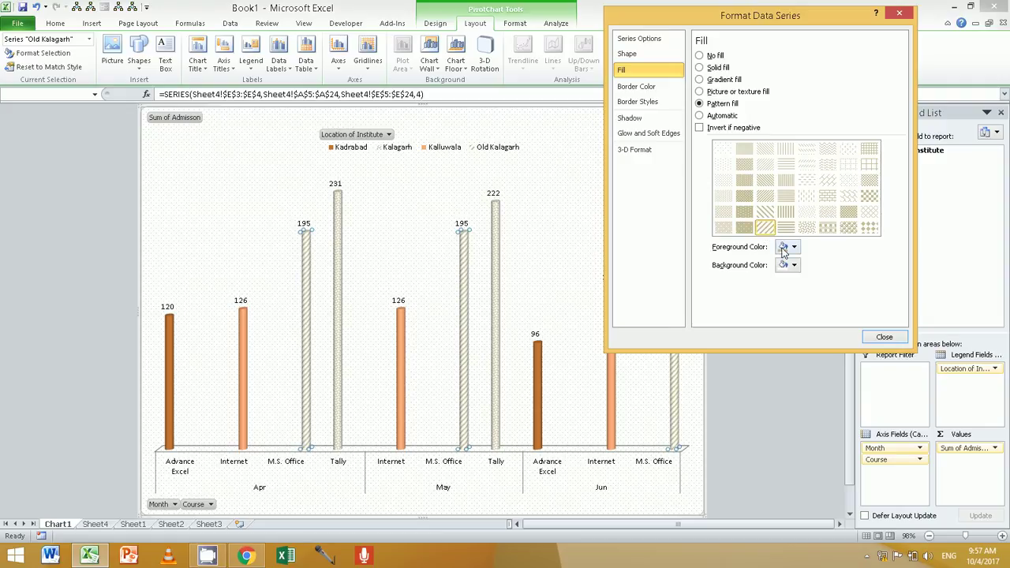
left_click(794, 248)
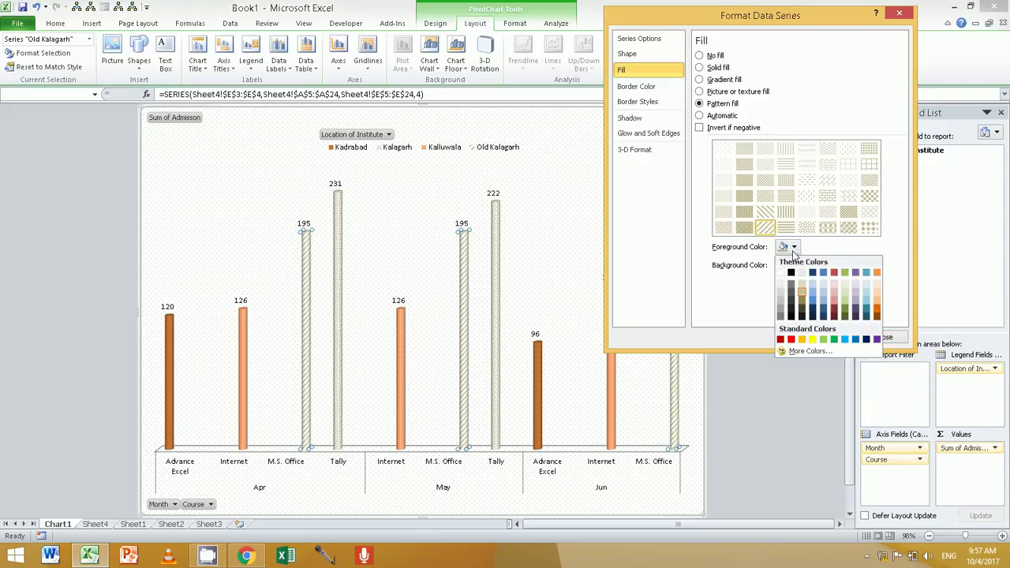
left_click(834, 273)
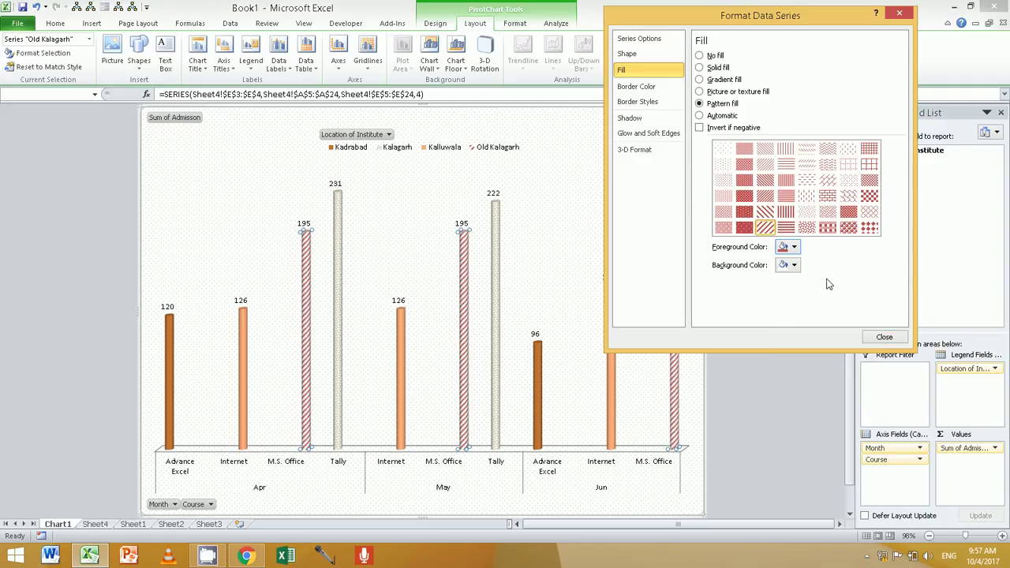
left_click(794, 247)
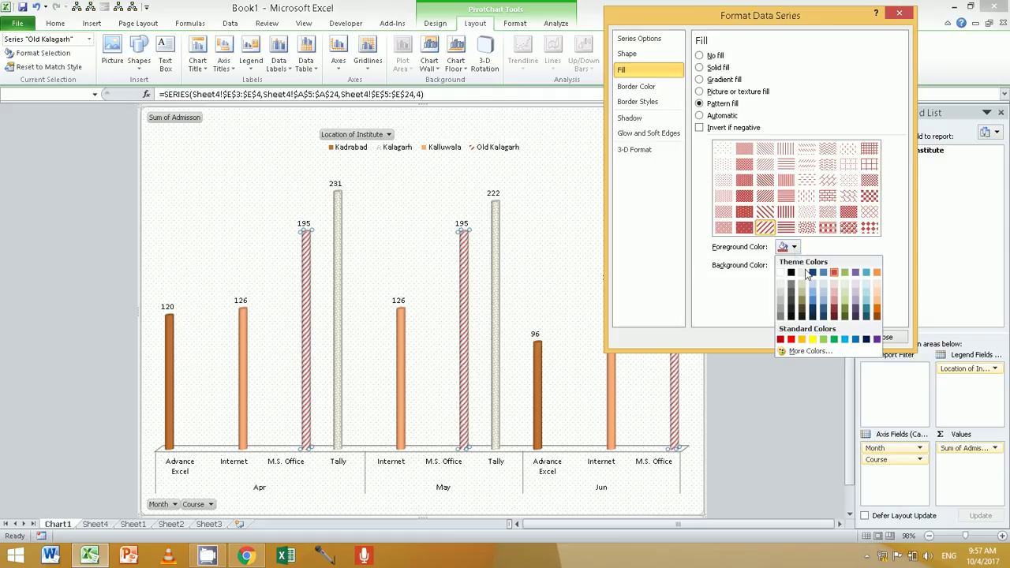
left_click(824, 309)
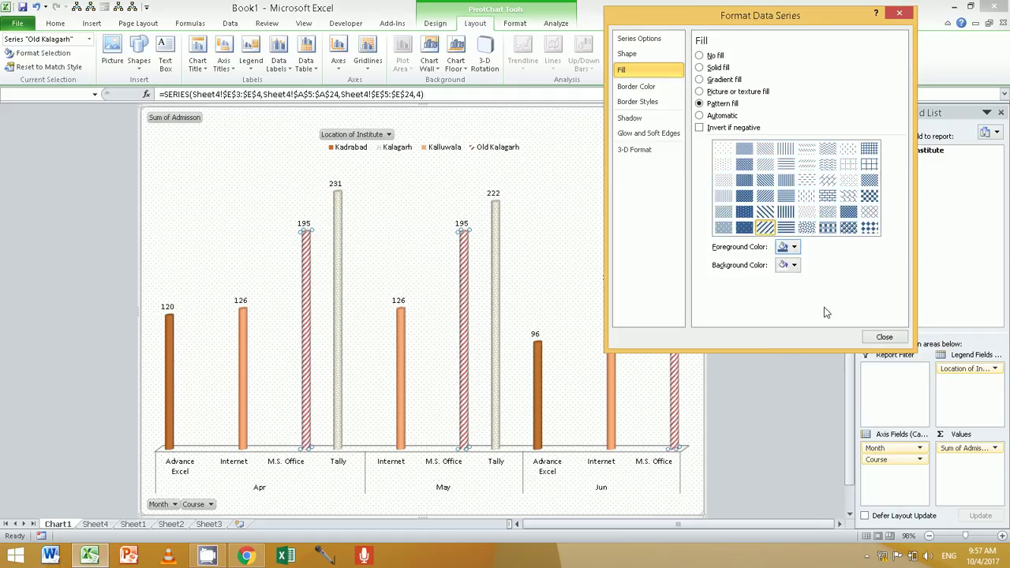
left_click(794, 247)
left_click(846, 274)
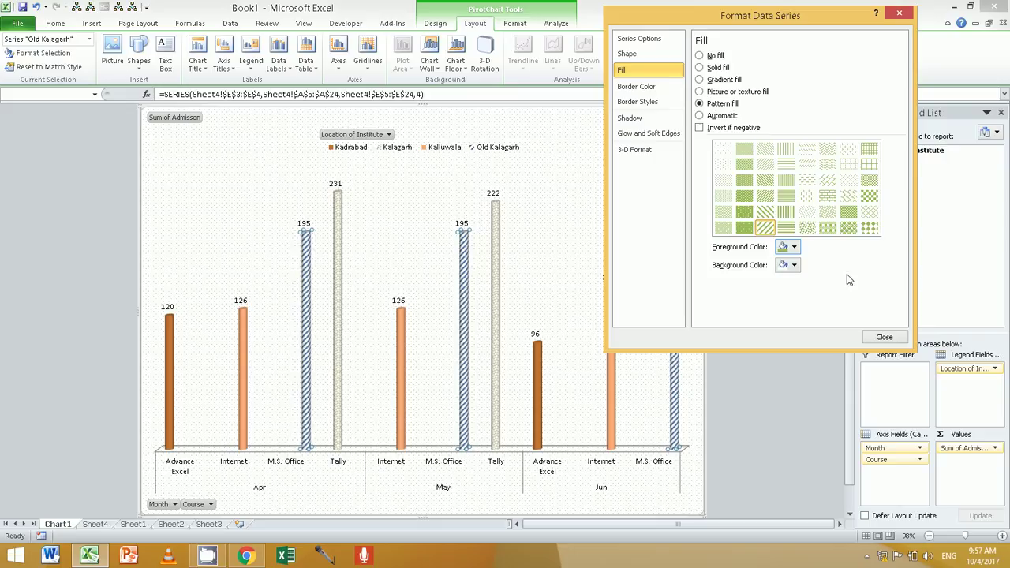
Give the Old Kalagarh bars a solid dark outline
left_click(669, 88)
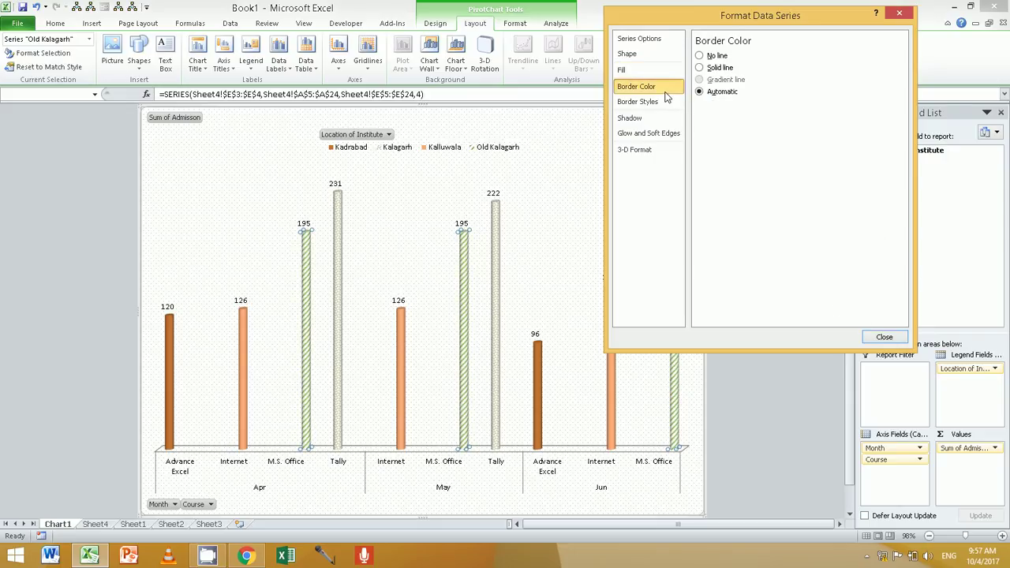
left_click(716, 69)
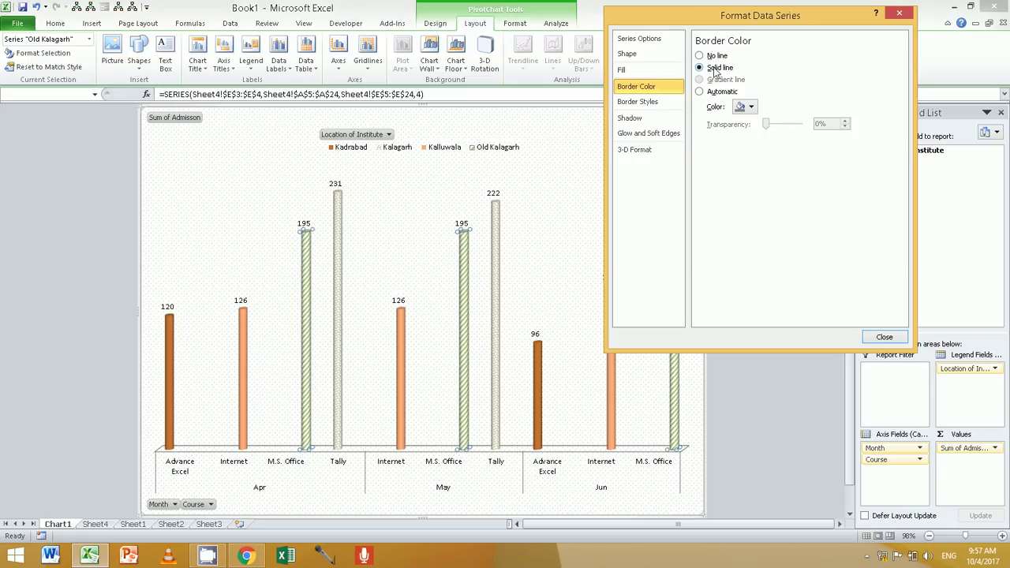
left_click(739, 110)
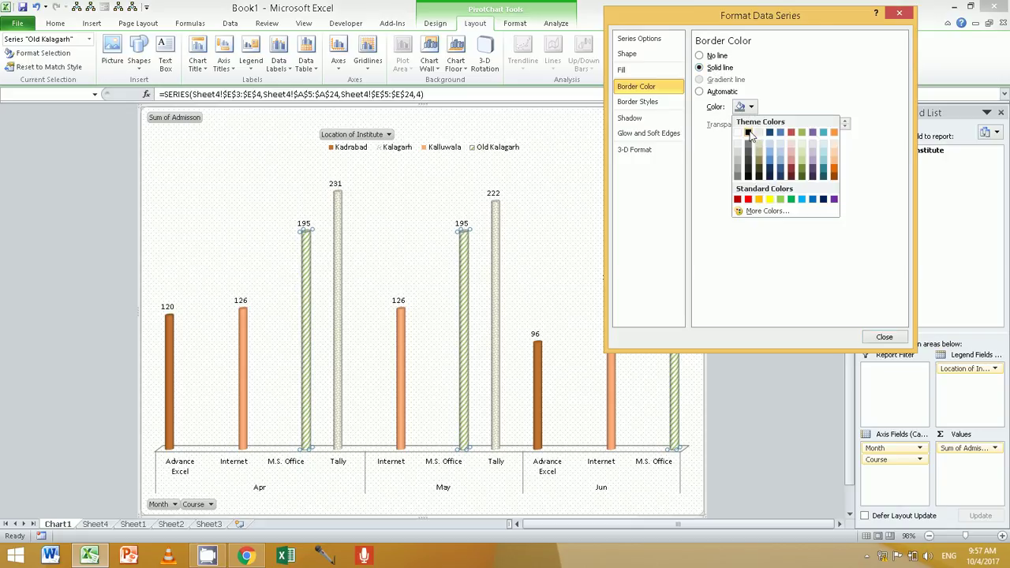
left_click(750, 137)
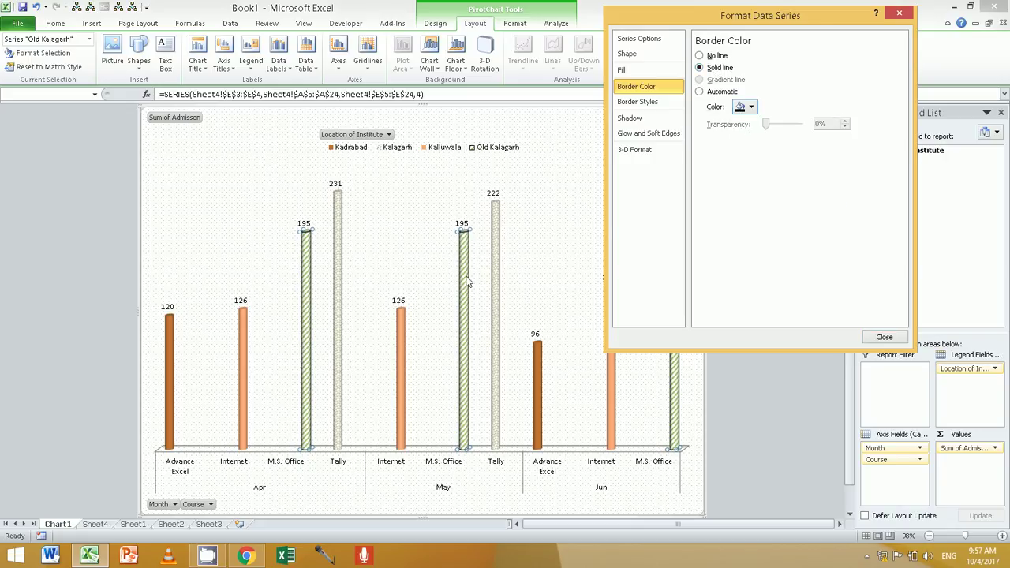
left_click(649, 119)
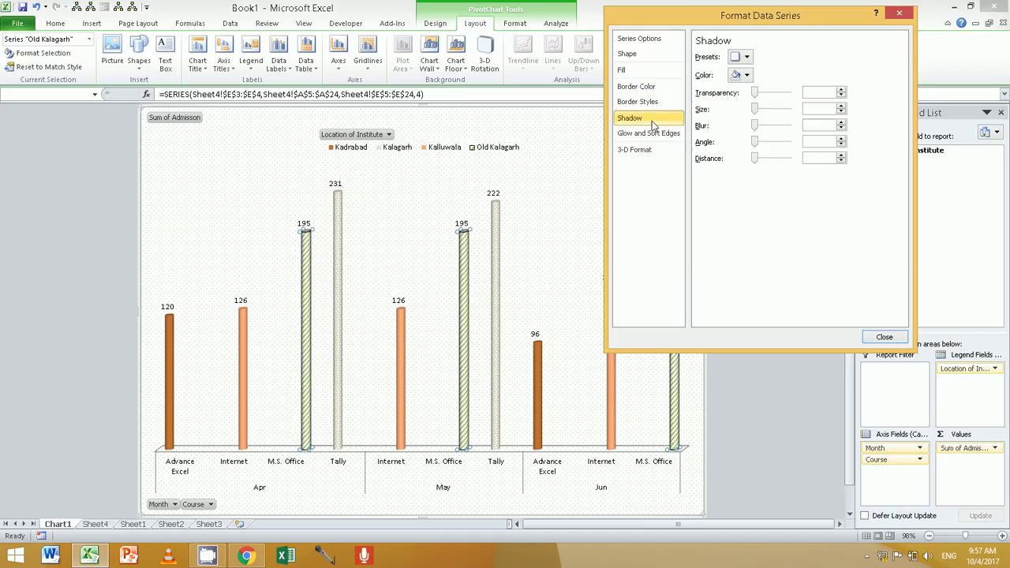
Apply a perspective shadow enlarged to 137% to the Old Kalagarh bars
left_click(747, 58)
left_click(786, 209)
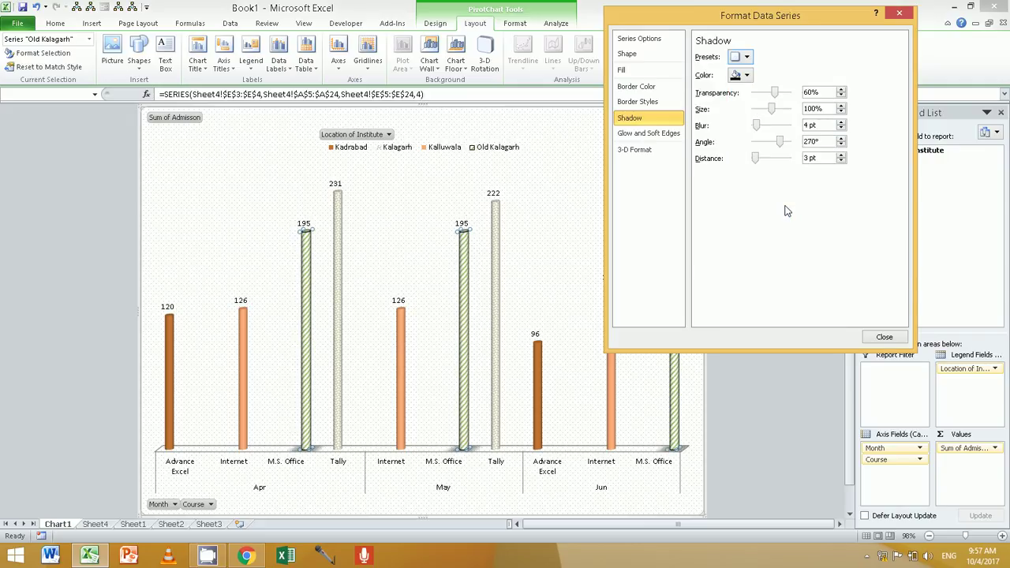
left_click(746, 75)
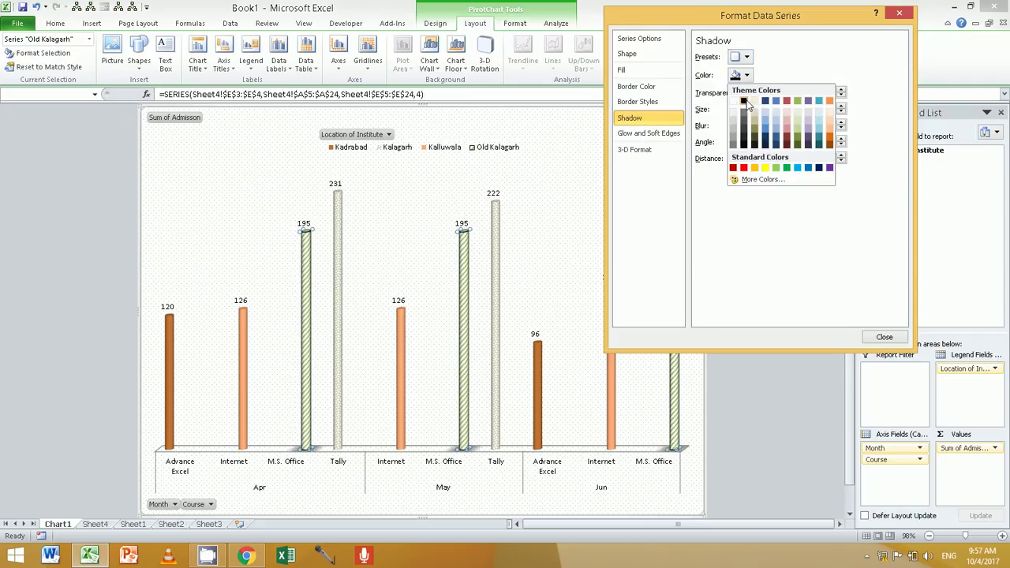
left_click(788, 108)
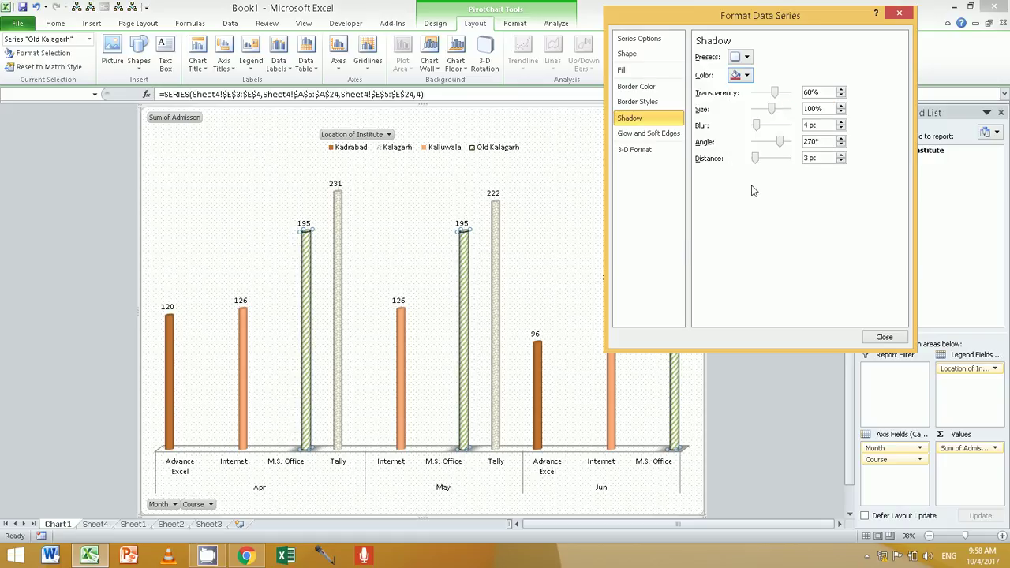
left_click(745, 56)
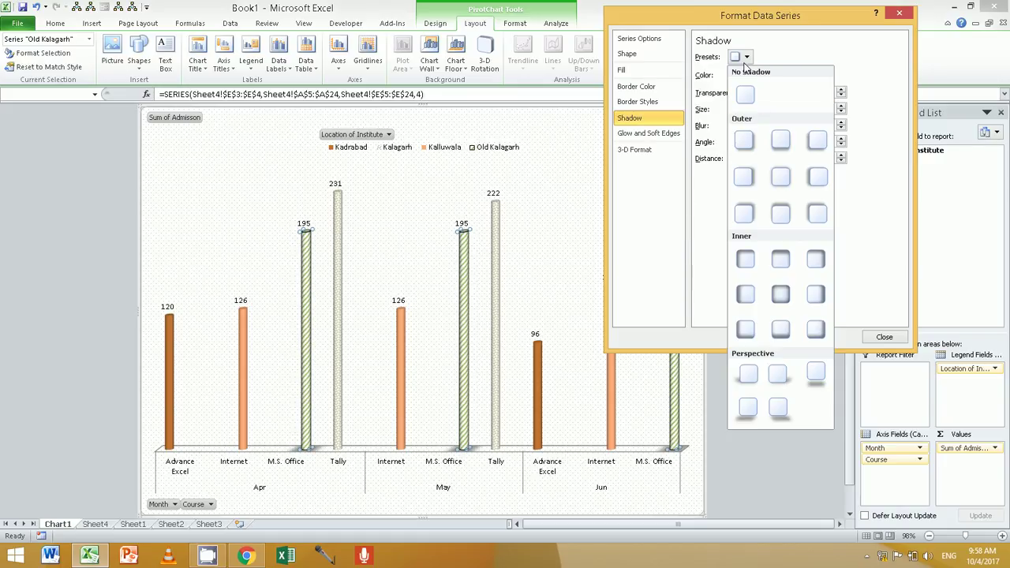
left_click(746, 328)
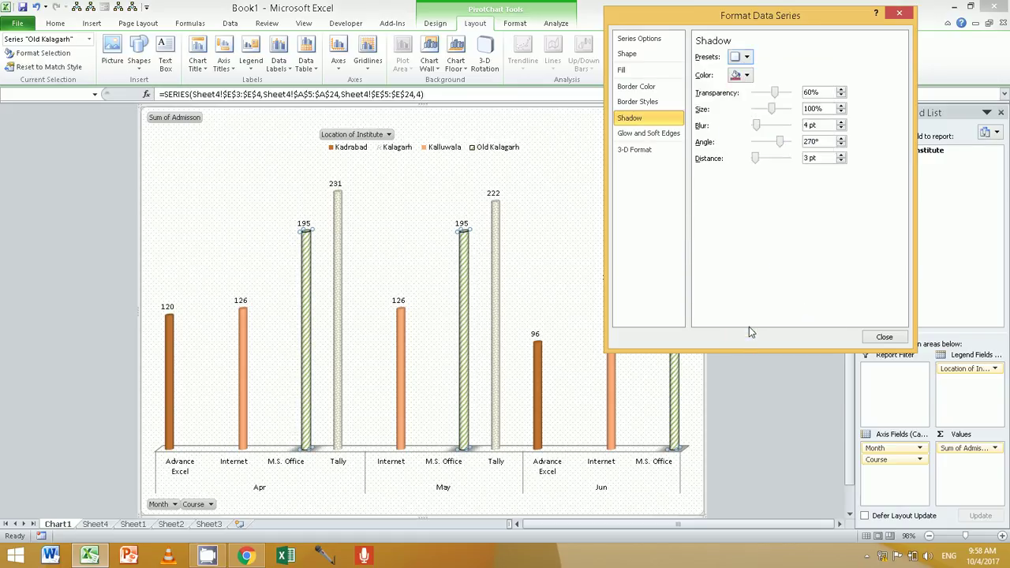
left_click(746, 57)
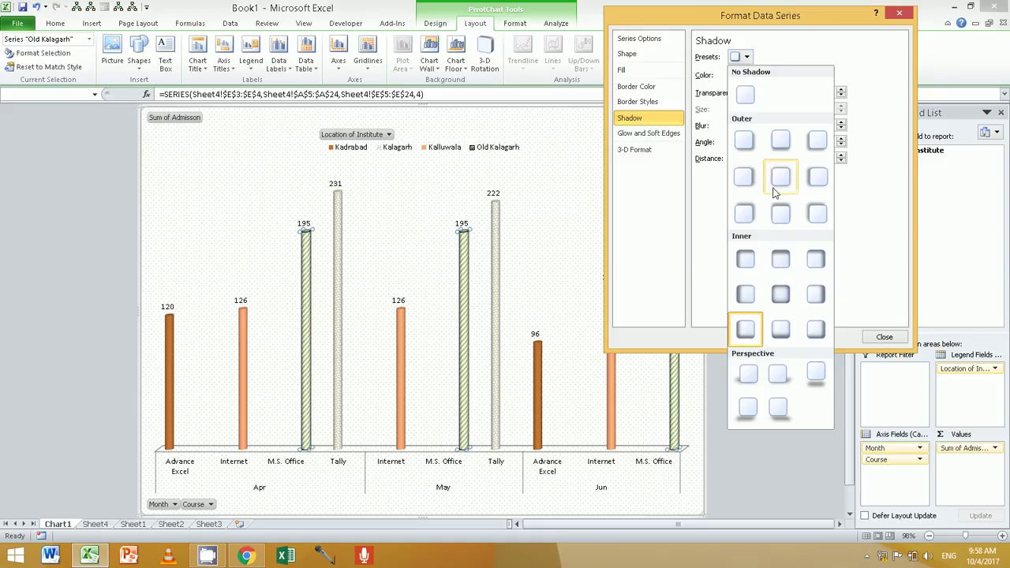
left_click(814, 375)
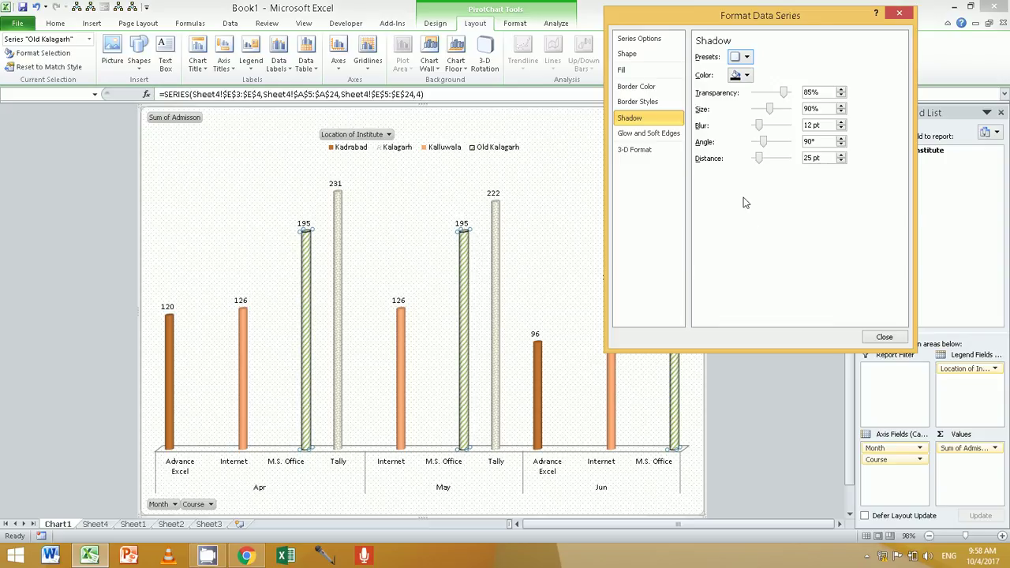
mouse_move(771, 105)
left_mouse_down()
mouse_move(783, 108)
mouse_move(779, 120)
left_mouse_up()
Add a 6 pt top bevel to the bars and close the formatting window
left_click(656, 138)
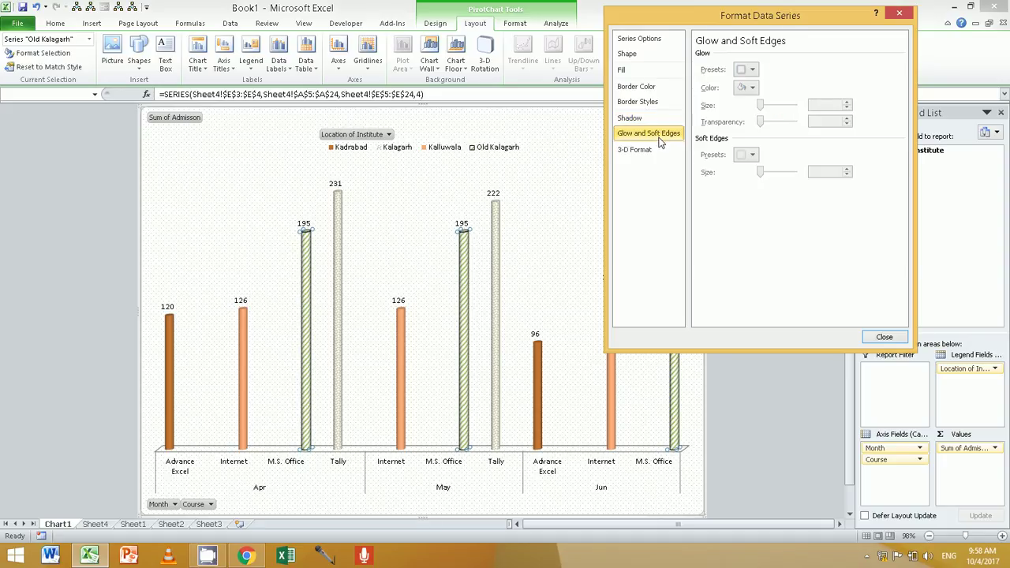
left_click(648, 149)
left_click(763, 77)
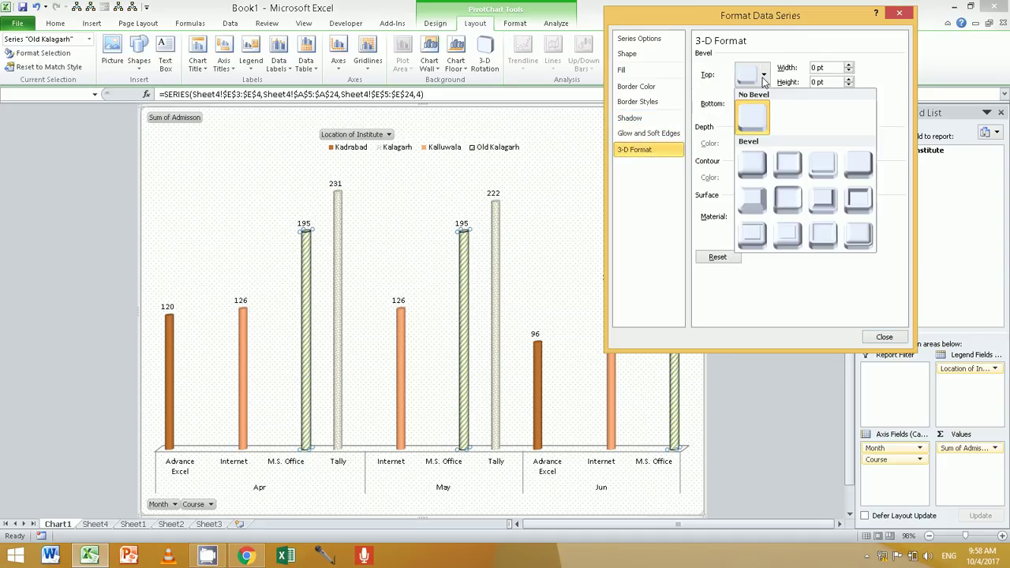
left_click(785, 172)
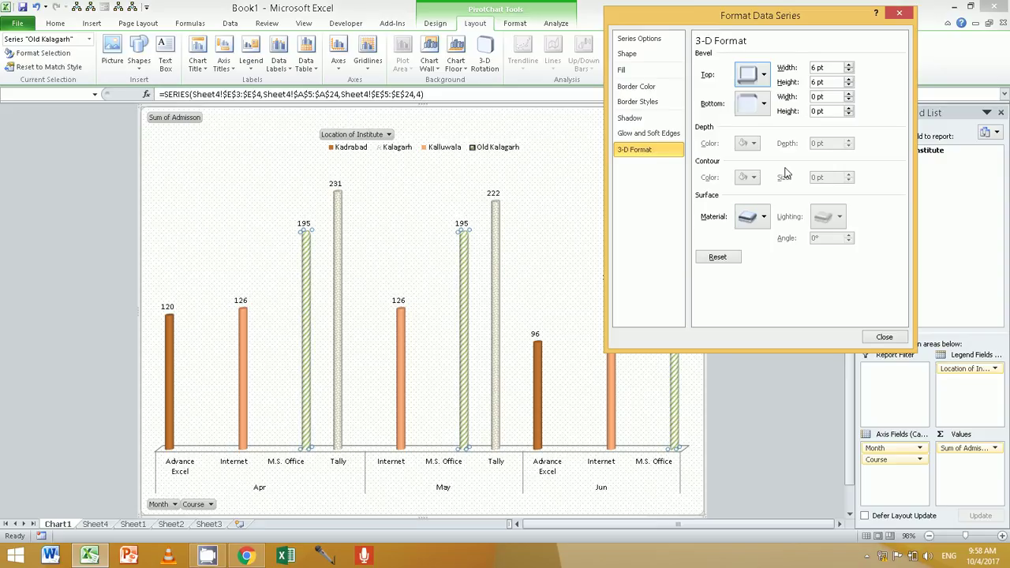
left_click(884, 337)
Select the chart's back wall and choose the banner2 image from the Pictures folder
left_click(314, 262)
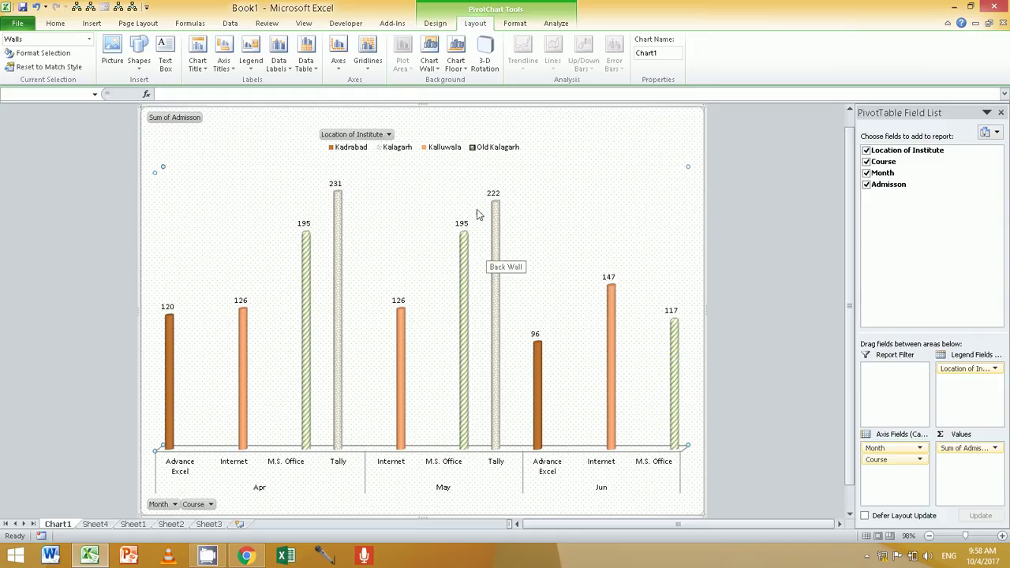
scroll(541, 181, "up", 1)
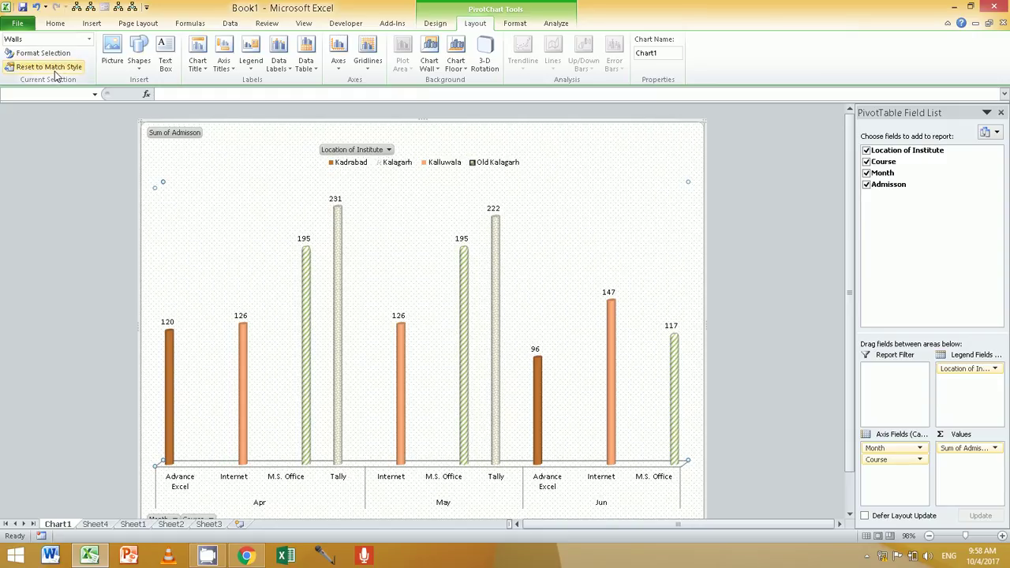
left_click(242, 195)
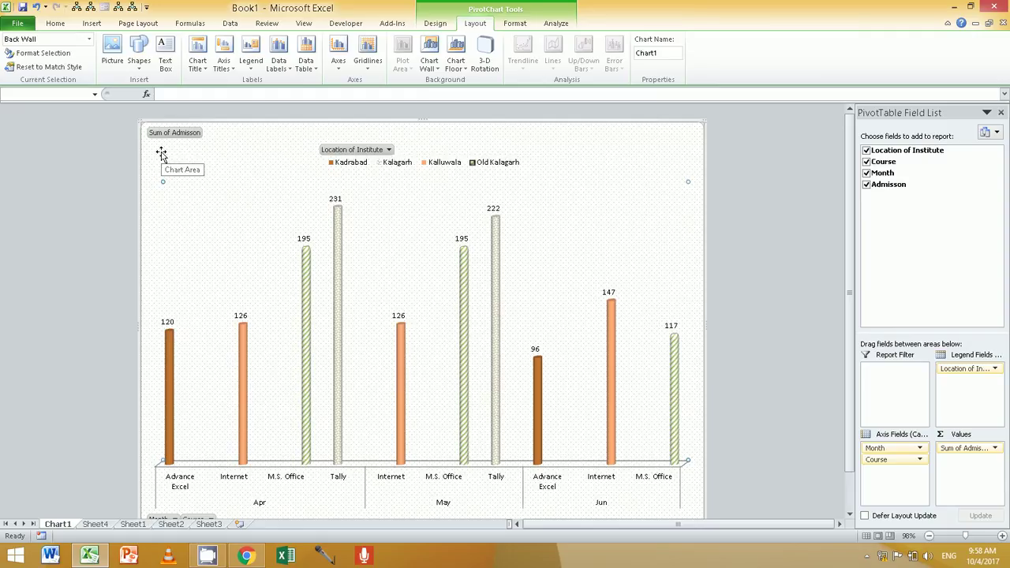
left_click(111, 59)
left_click(225, 176)
Insert the banner2 photo and drag it down below the legend and title
left_click(391, 283)
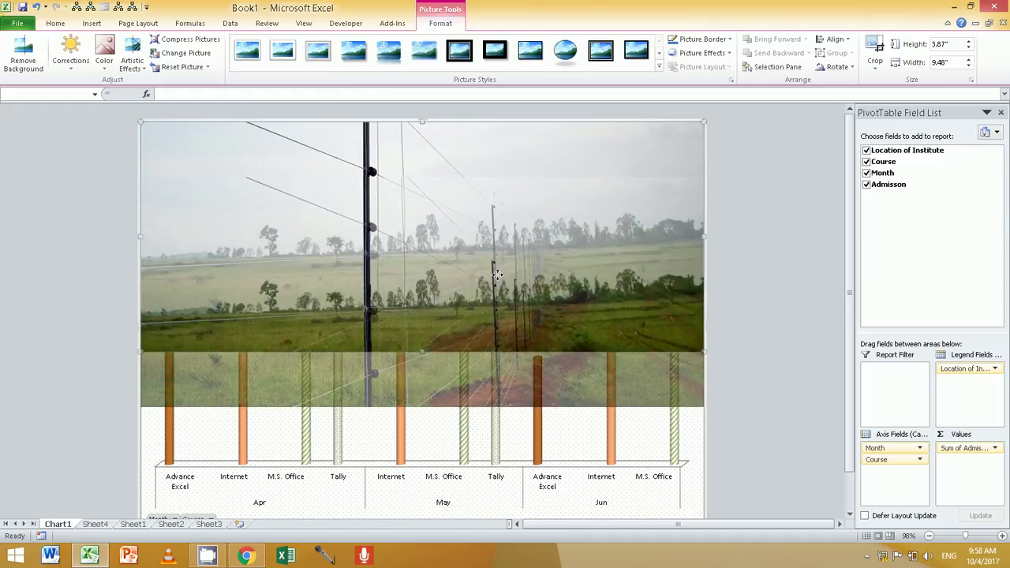
left_click_drag(478, 274, 496, 270)
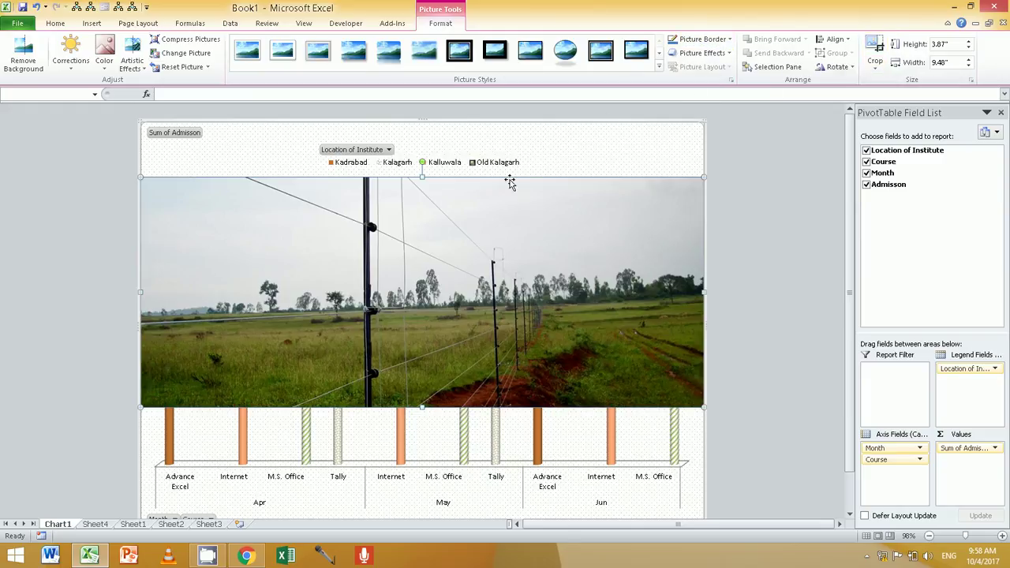
Review the photo's Format Picture pages, including 3-D, corrections and colour, without changing anything
right_click(494, 203)
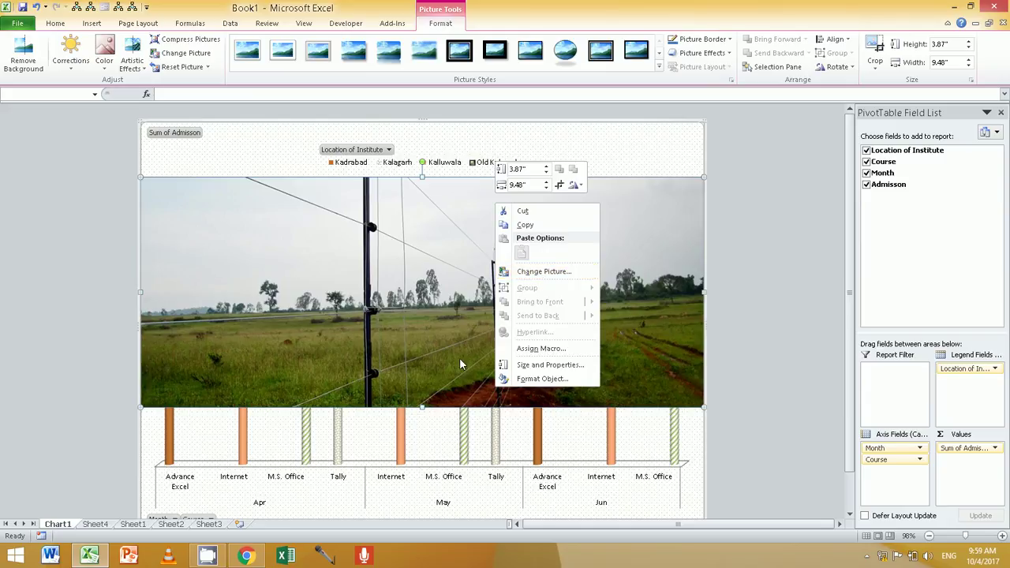
left_click(521, 379)
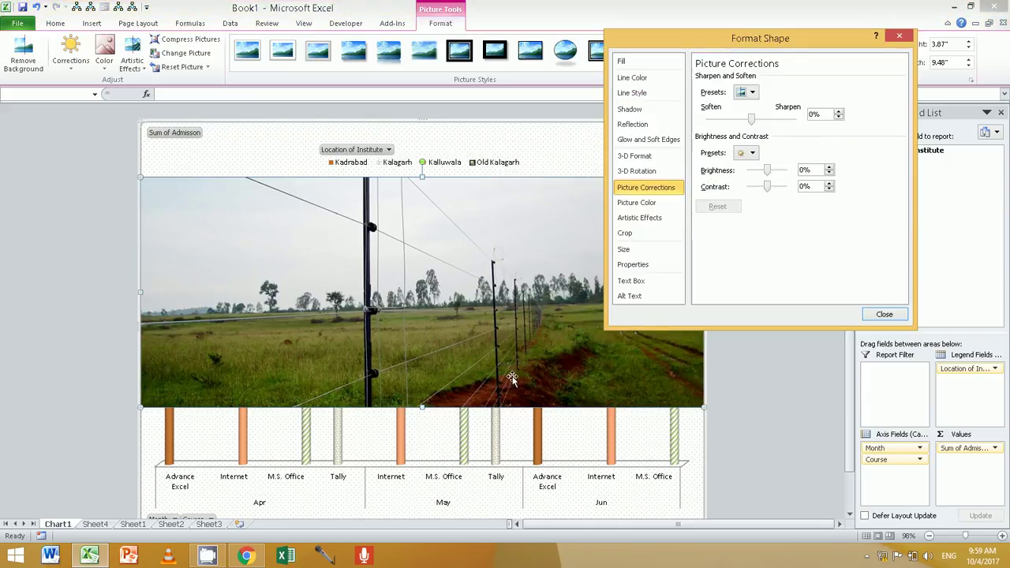
left_click(635, 124)
left_click(648, 139)
left_click(640, 156)
left_click(643, 187)
left_click(637, 202)
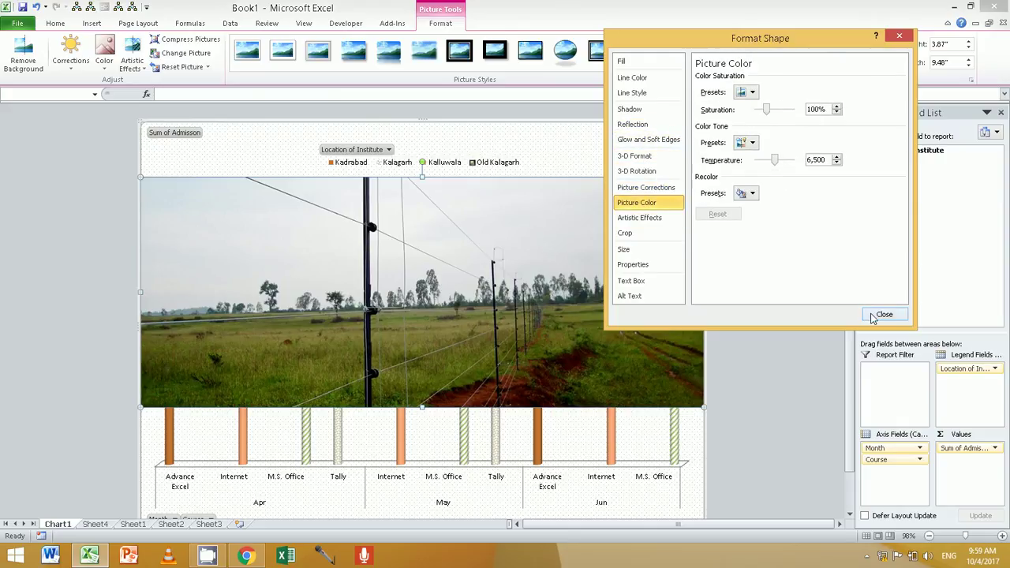
left_click(881, 315)
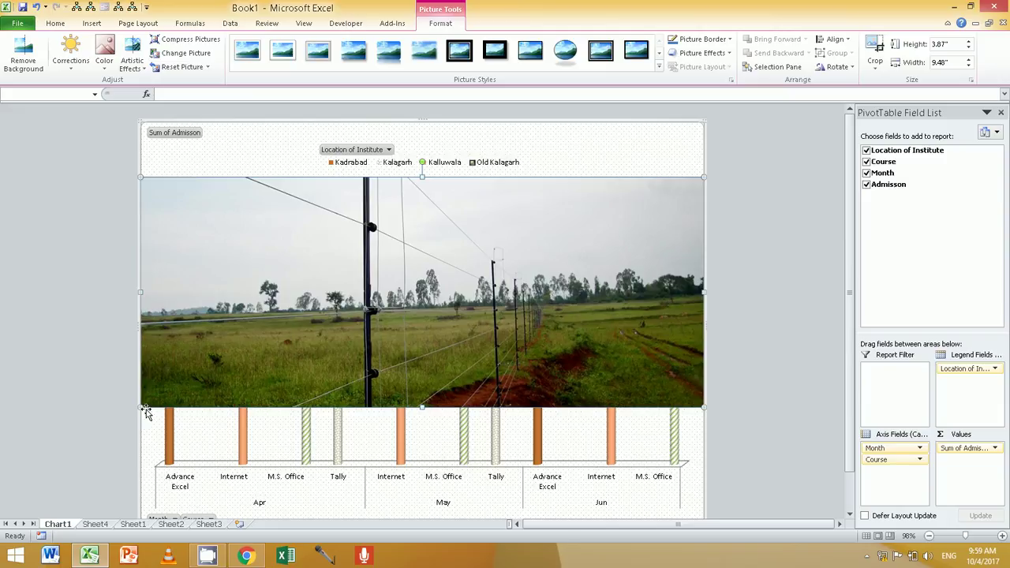
Shrink the landscape photo to 1.26" × 3.08" in the chart's top-right corner
left_click_drag(142, 408, 520, 252)
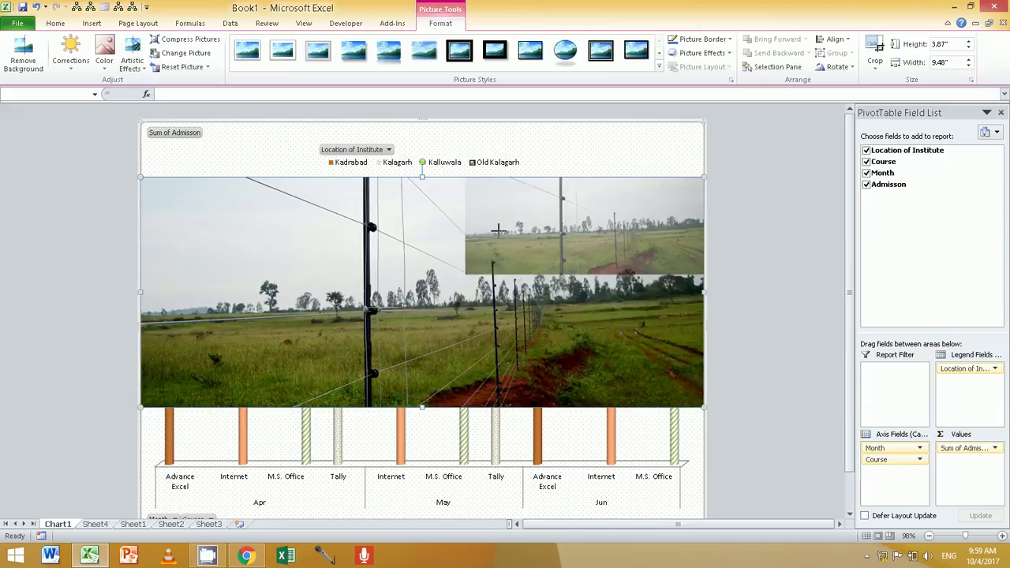
left_click_drag(581, 213, 577, 215)
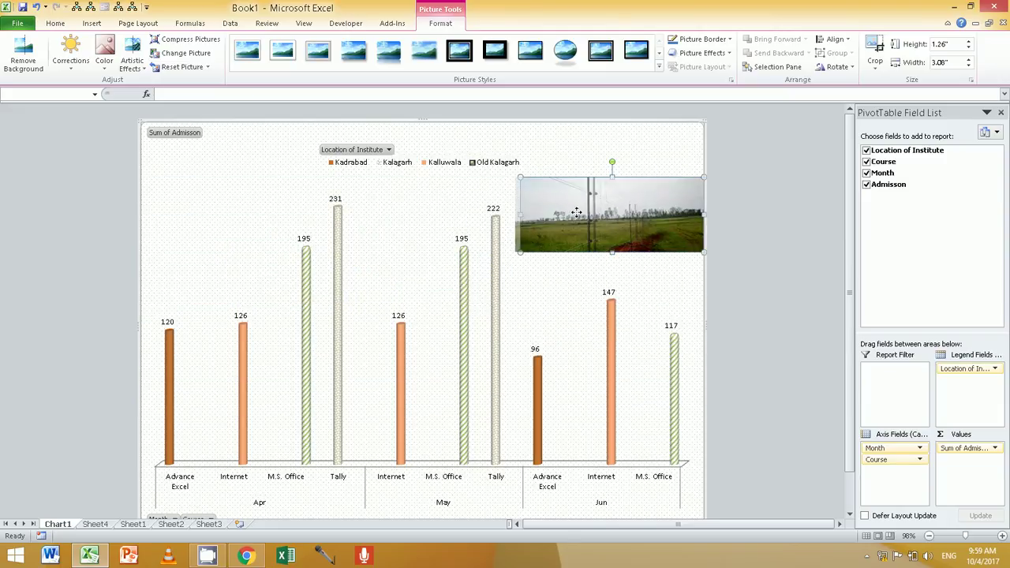
left_click(542, 275)
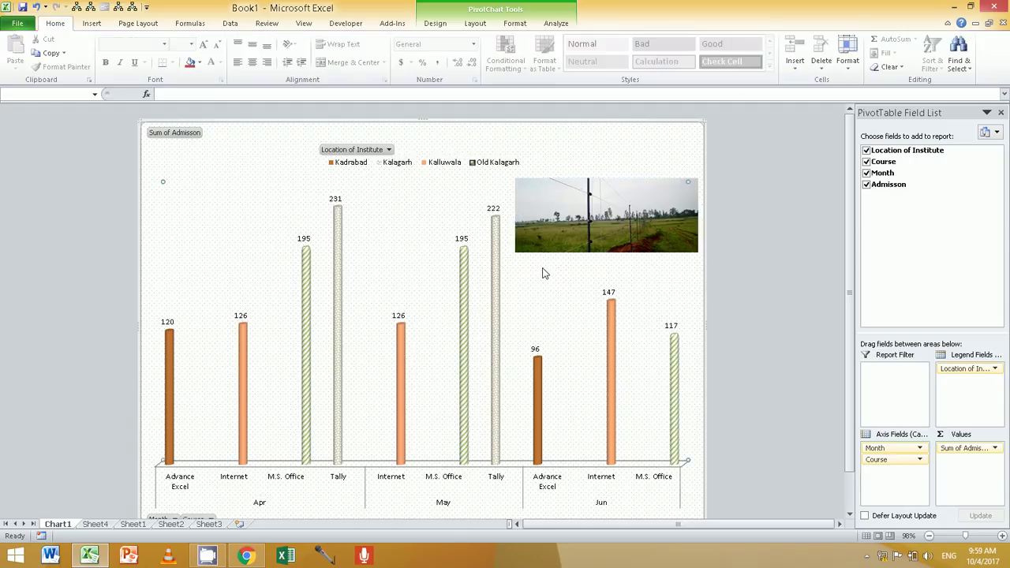
Draw a text box at the chart's top-left reading 'Welcome To Daood Computer Centre'
left_click(484, 26)
left_click(139, 64)
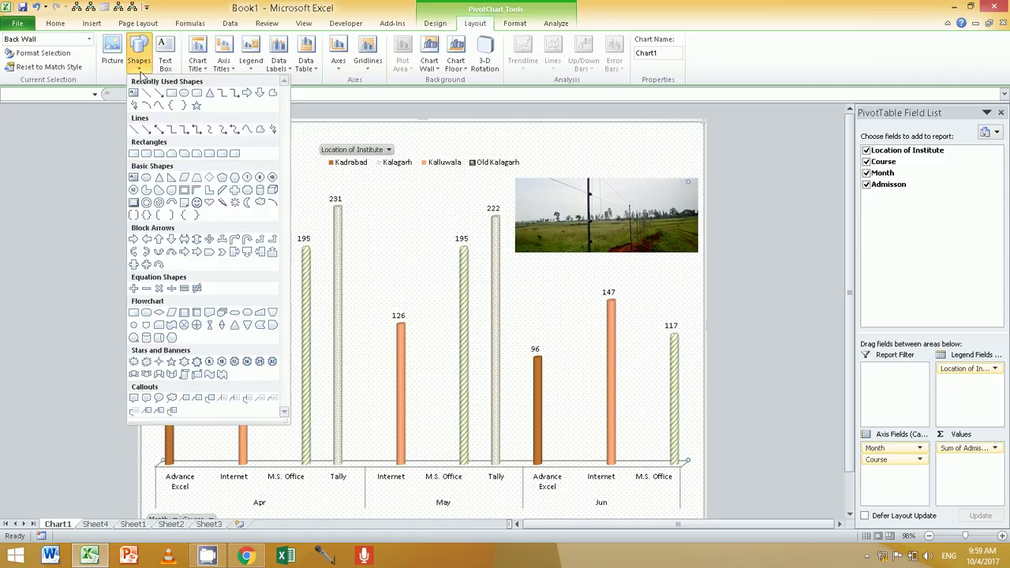
left_click(321, 196)
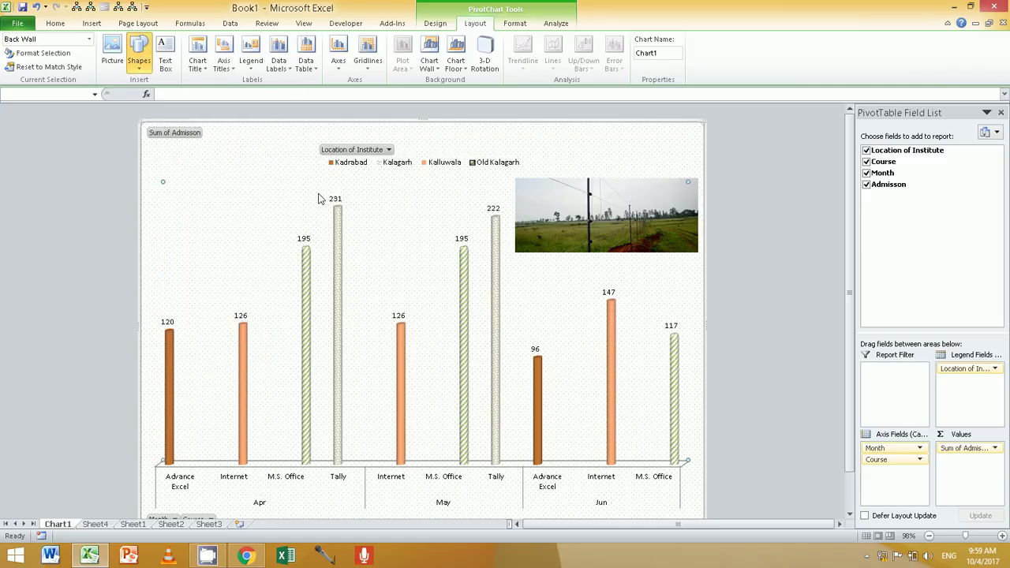
left_click(168, 66)
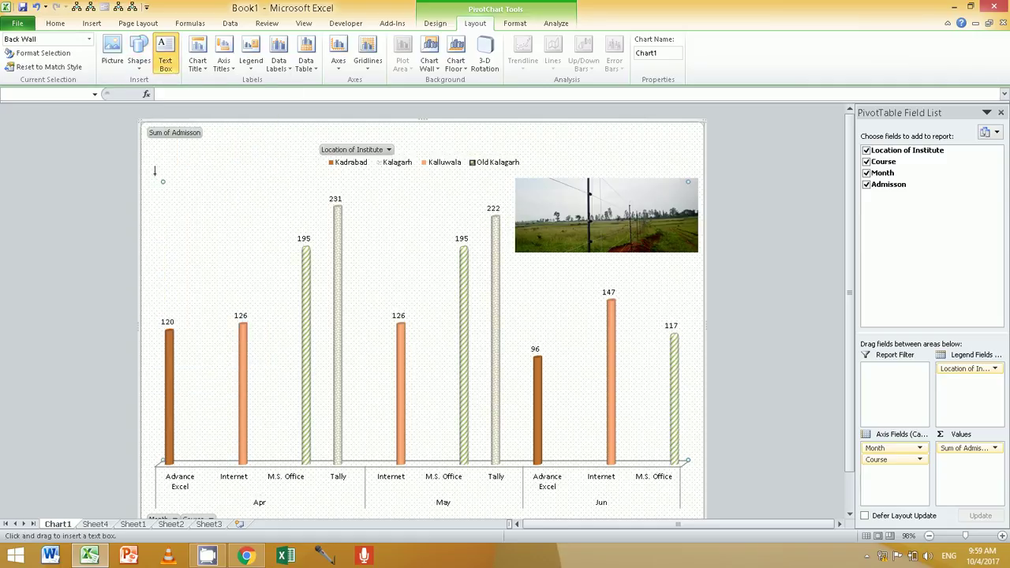
left_click_drag(156, 170, 259, 216)
type("Welcome")
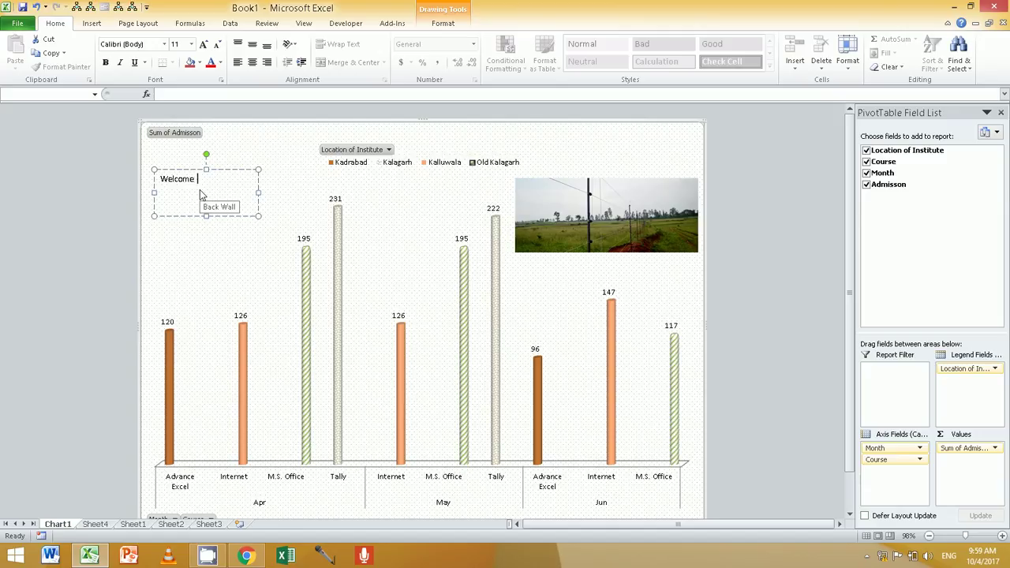
type("To")
type("mputer Centre")
left_click(265, 154)
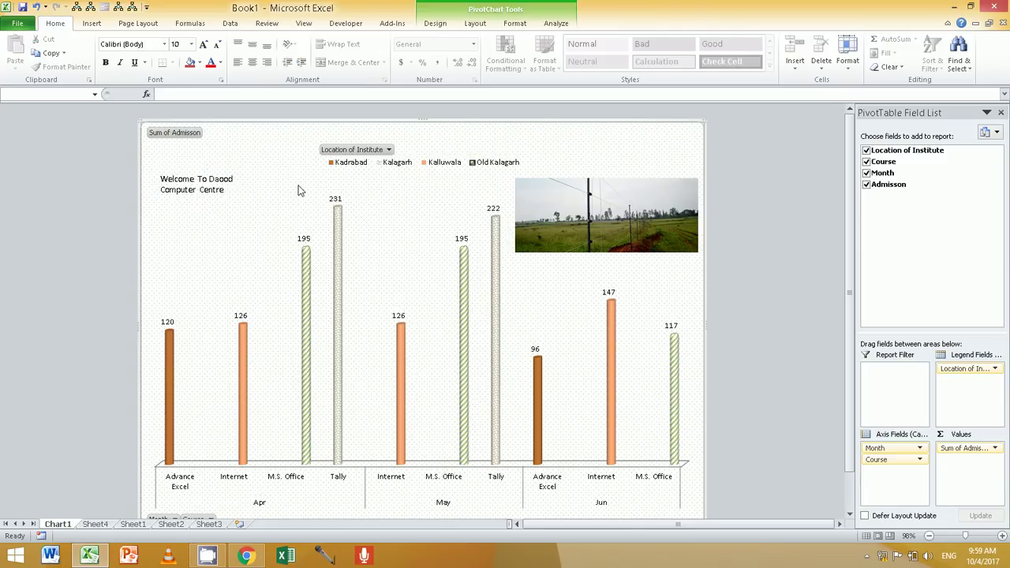
left_click(474, 24)
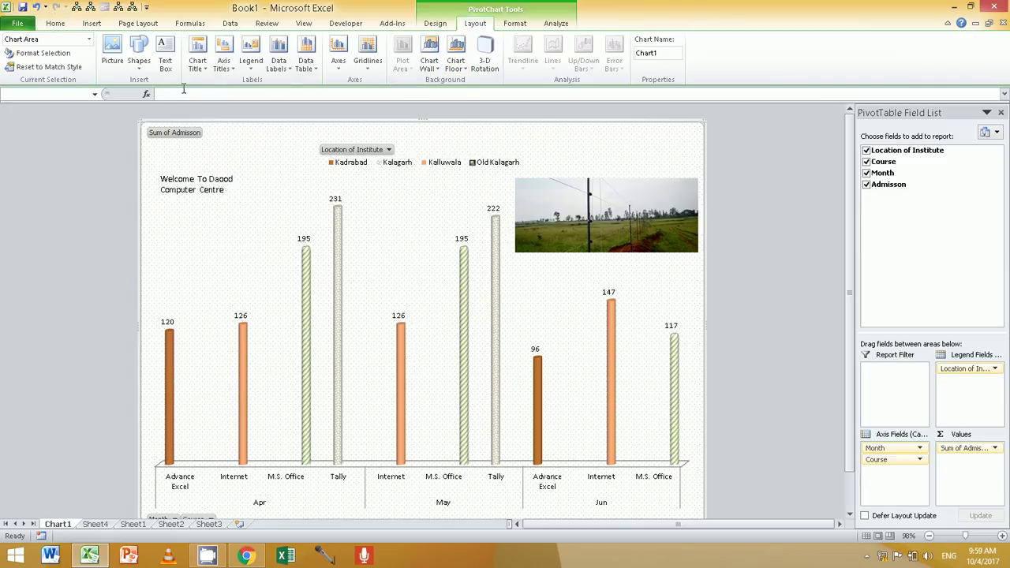
Add a centred overlay chart title and move the location legend just below it
left_click(197, 59)
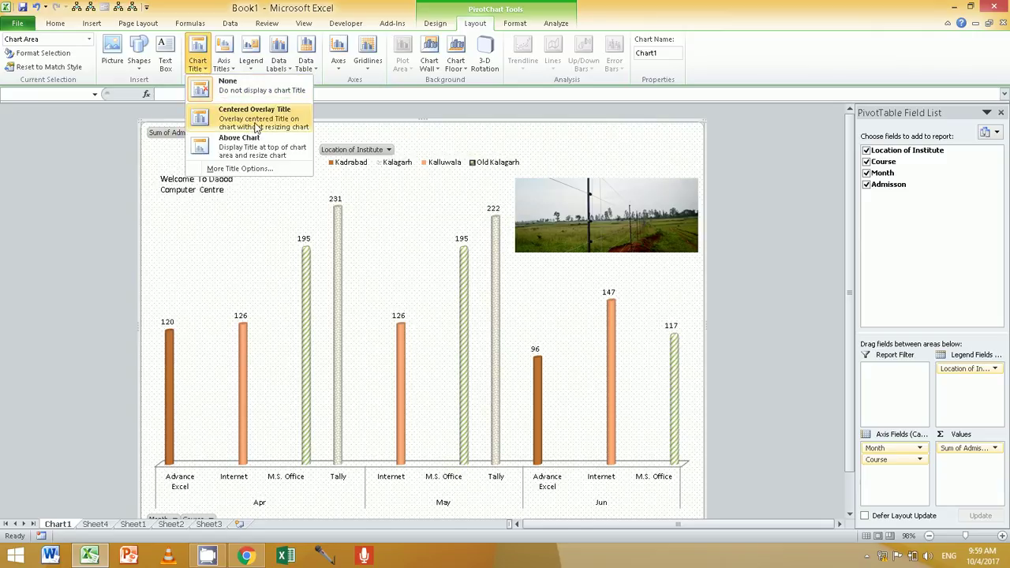
left_click(256, 128)
double_click(439, 158)
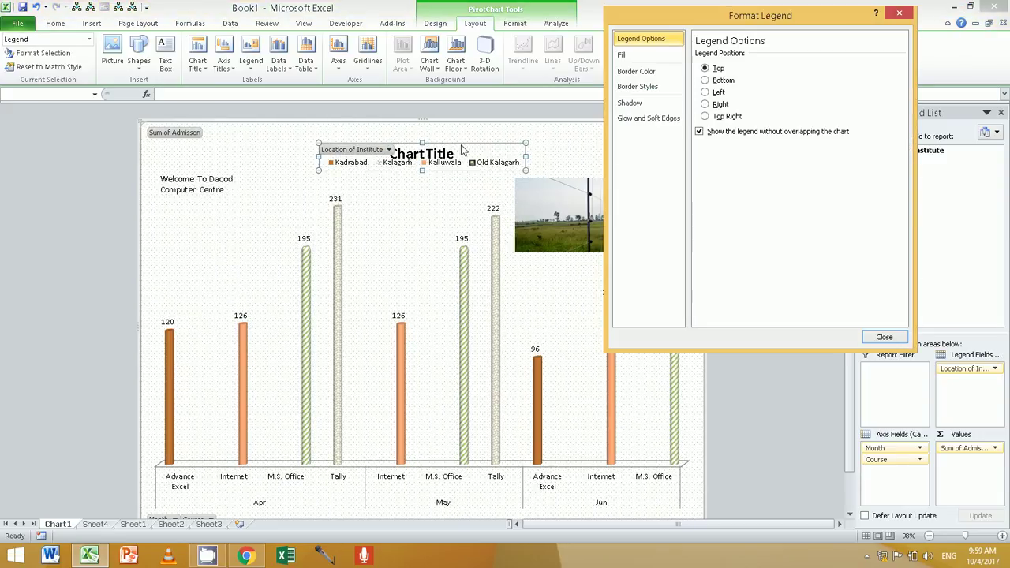
mouse_move(475, 148)
left_mouse_down()
mouse_move(480, 130)
mouse_move(436, 158)
left_mouse_up()
left_click(443, 155)
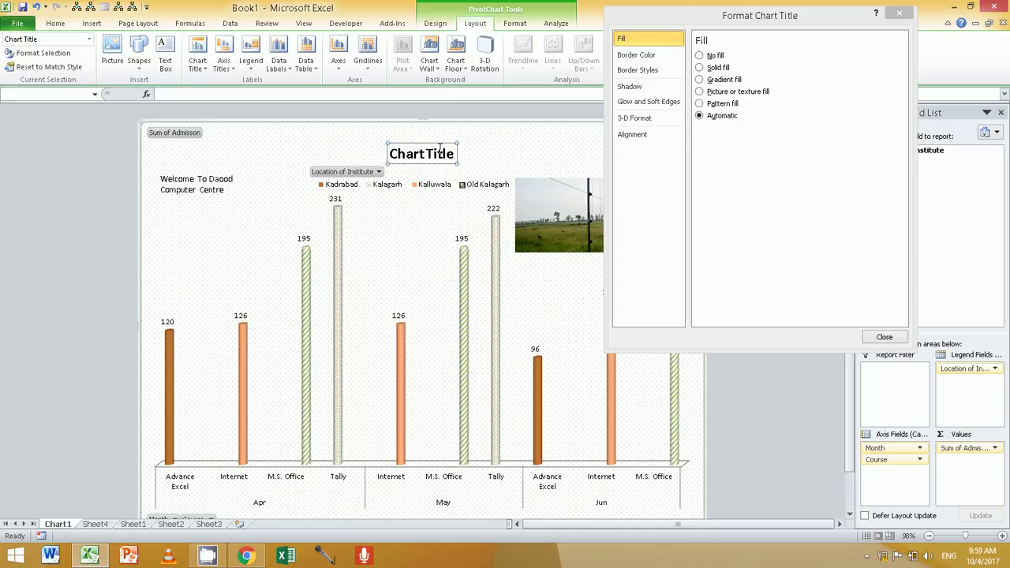
Change the chart title text to 'Analyse of Students'
key("BackSpace")
key("BackSpace")
key("BackSpace")
key("BackSpace")
key("BackSpace")
key("BackSpace")
key("BackSpace")
key("BackSpace")
key("BackSpace")
key("BackSpace")
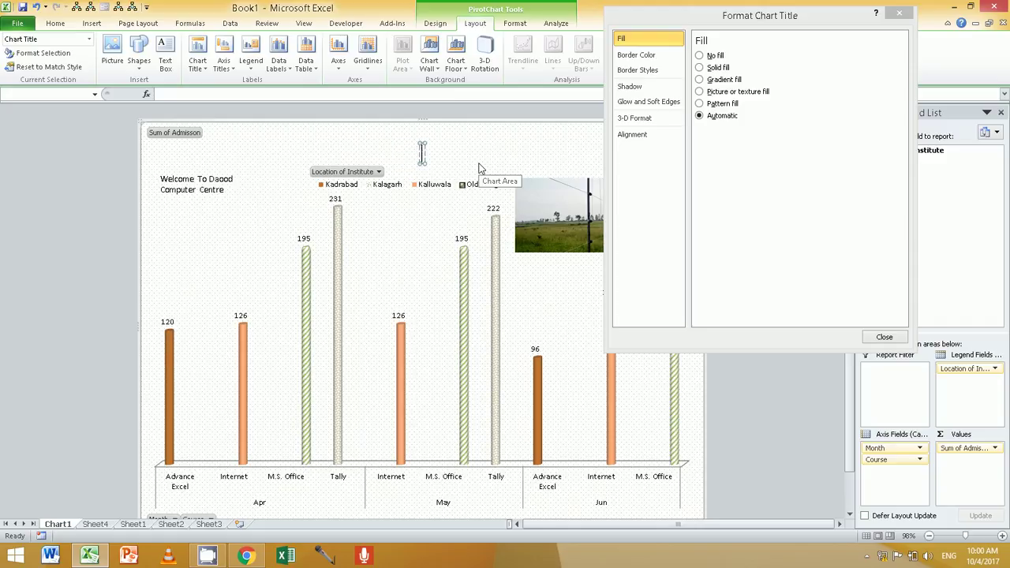
type("Analyse of Students")
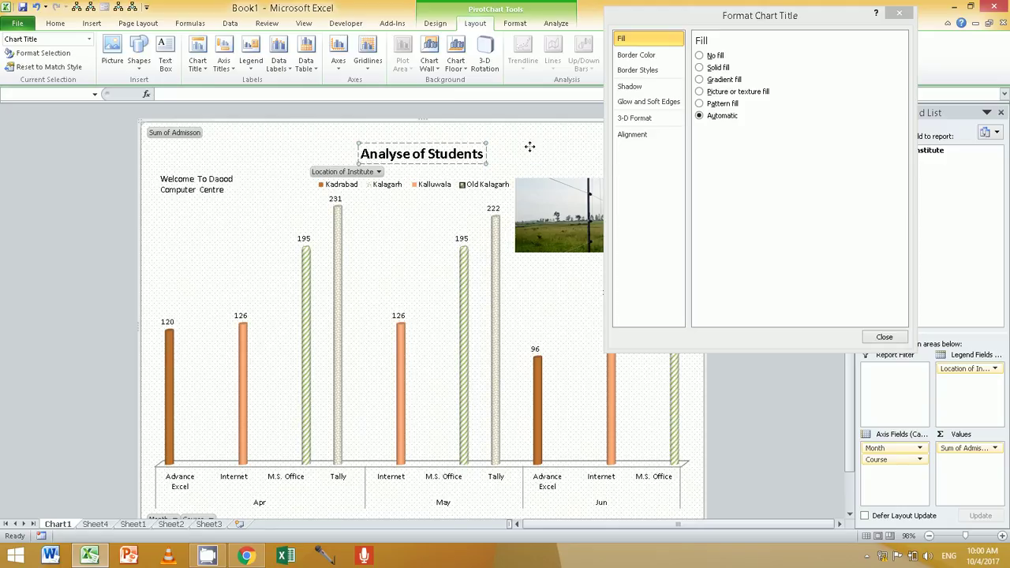
left_click(529, 146)
left_click(881, 336)
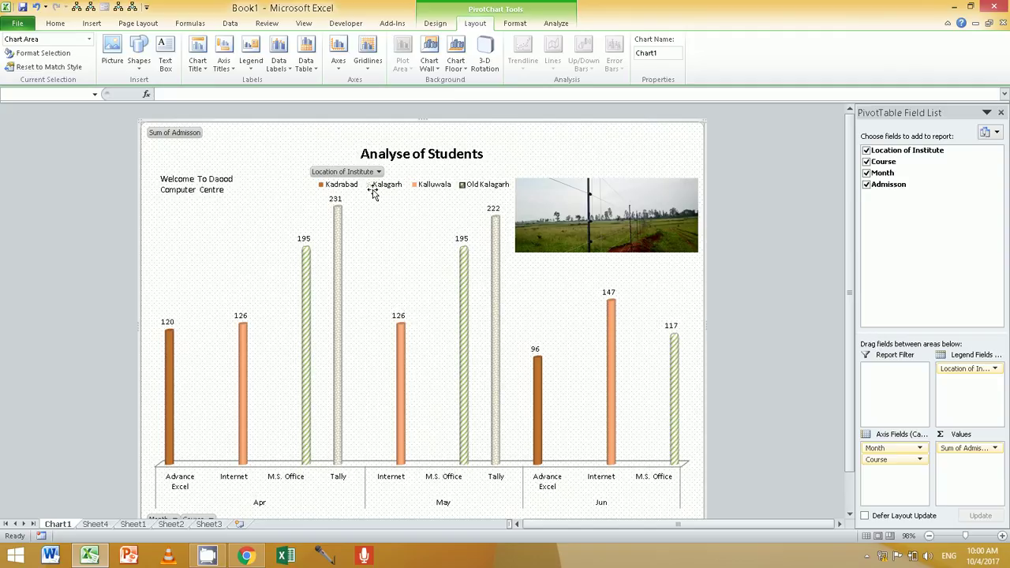
Place the chart title above the chart, then set the chart title to None
left_click(198, 65)
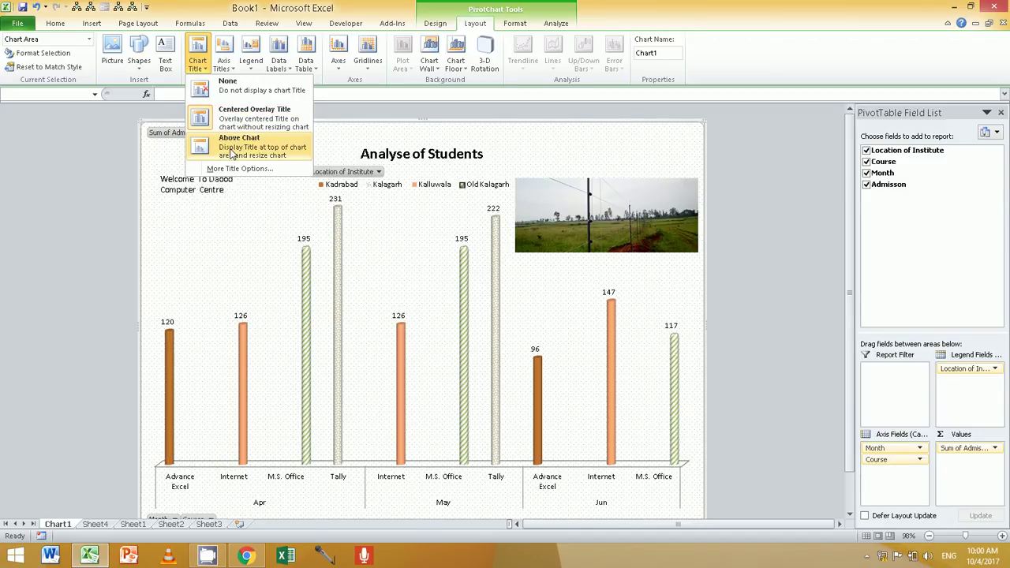
left_click(231, 153)
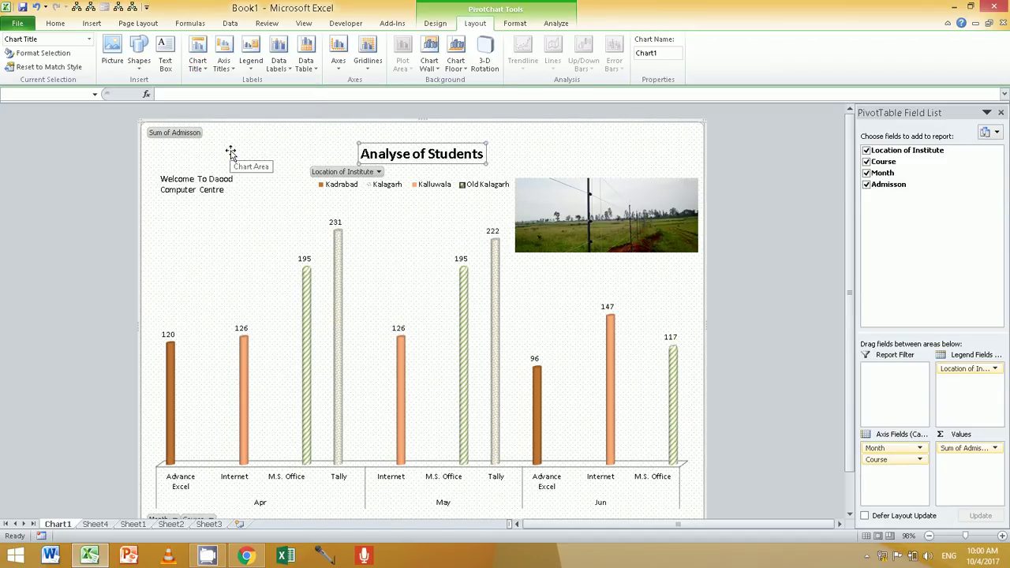
left_click(199, 64)
left_click(229, 94)
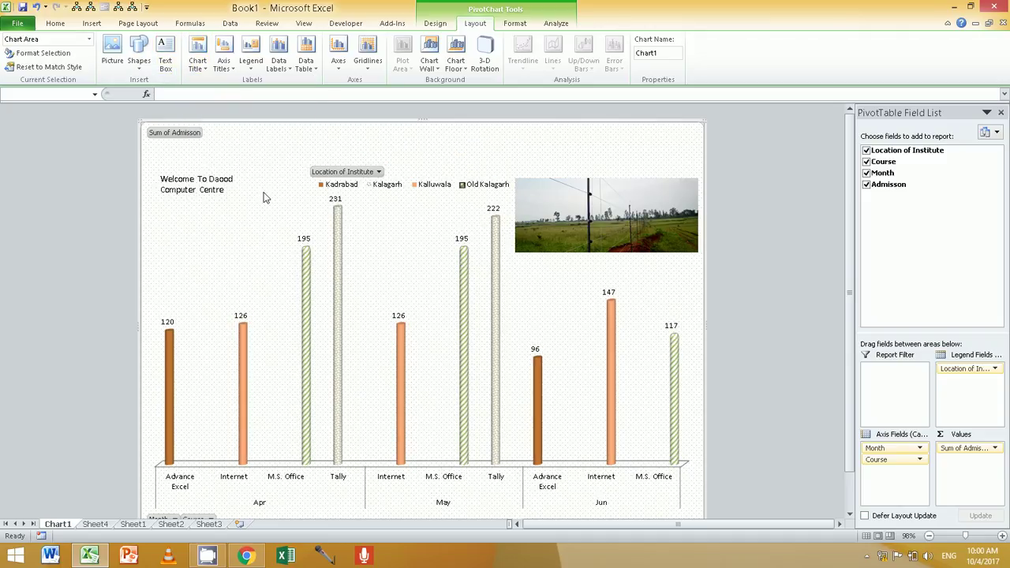
Add a horizontal axis title below the axis, then set it back to None
scroll(333, 234, "down", 1)
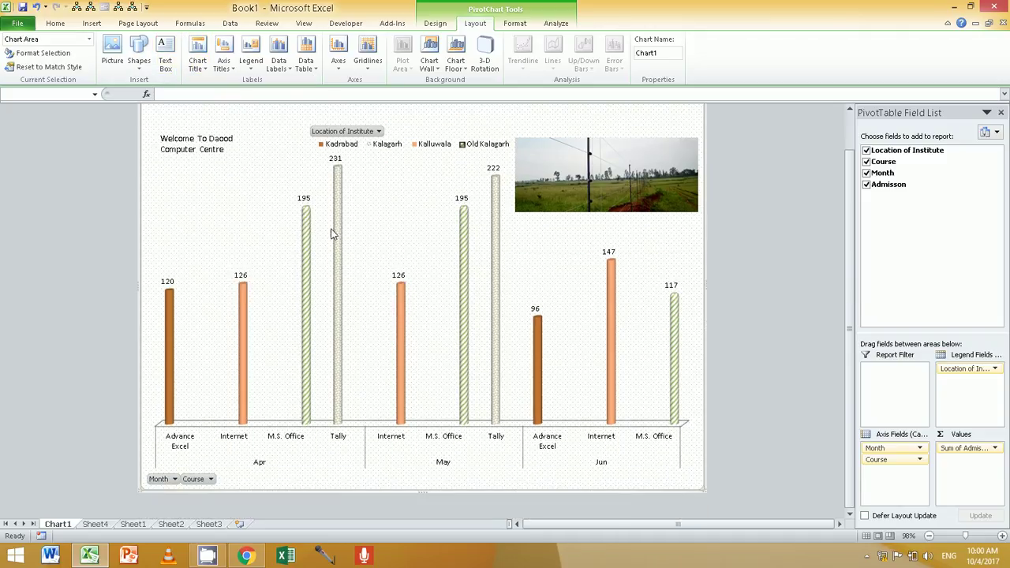
left_click(224, 63)
mouse_move(276, 82)
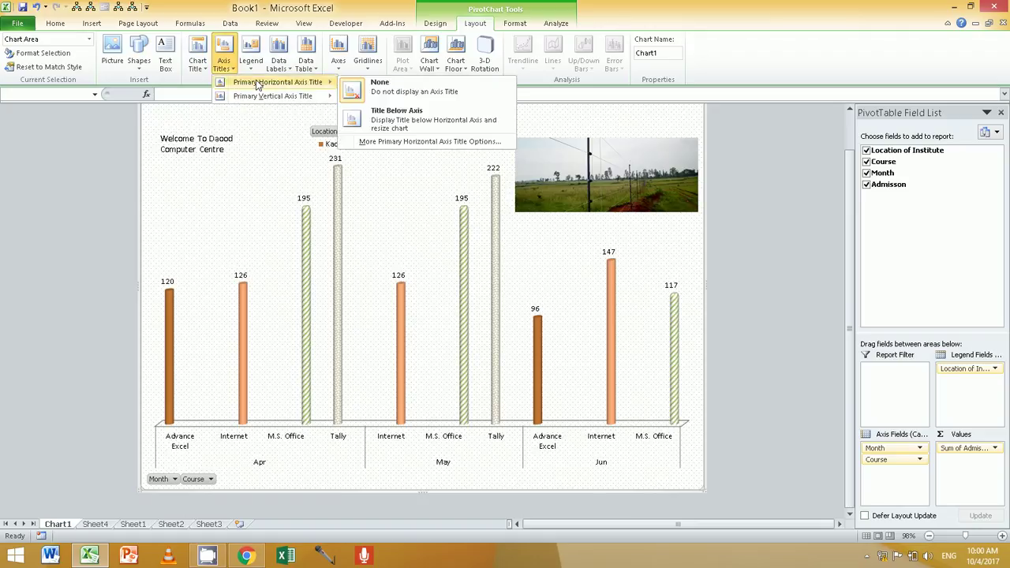
left_click(377, 120)
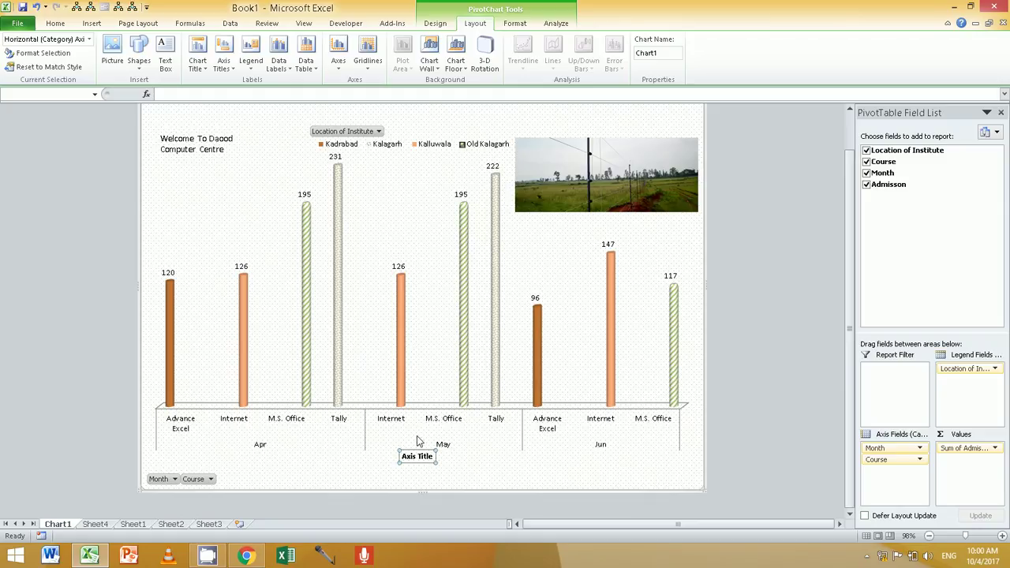
left_click(224, 65)
mouse_move(278, 82)
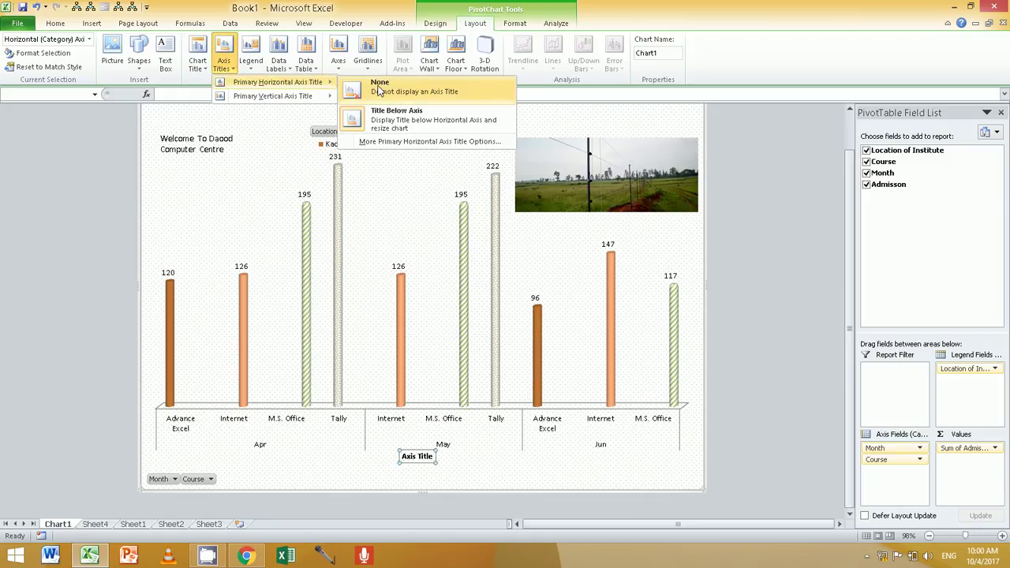
left_click(380, 87)
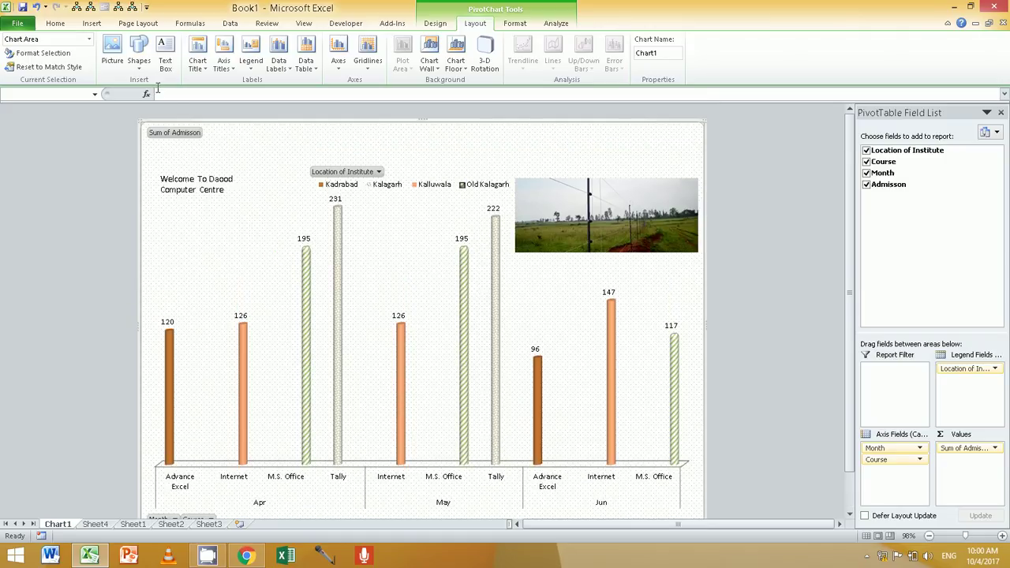
left_click(257, 75)
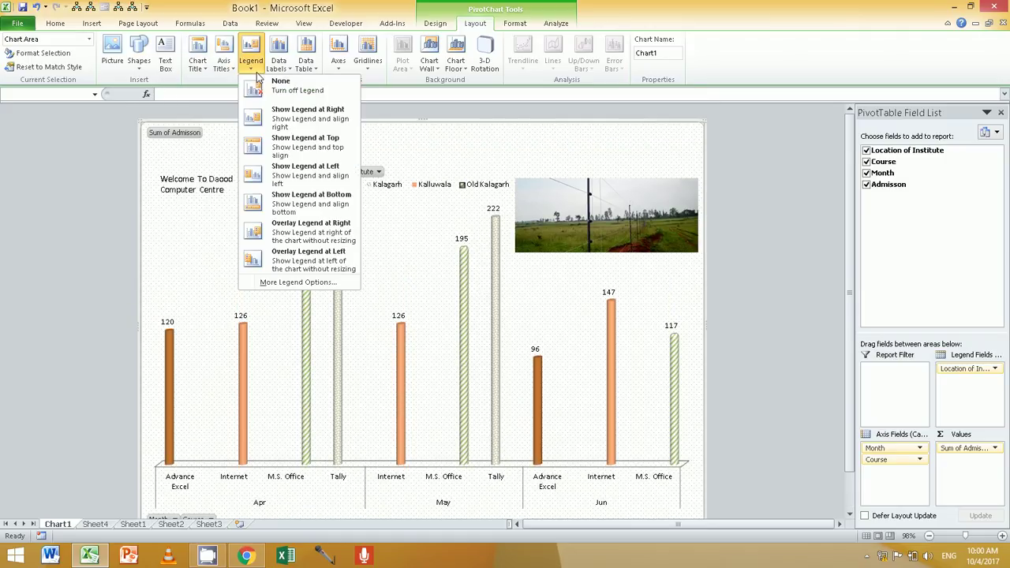
left_click(314, 118)
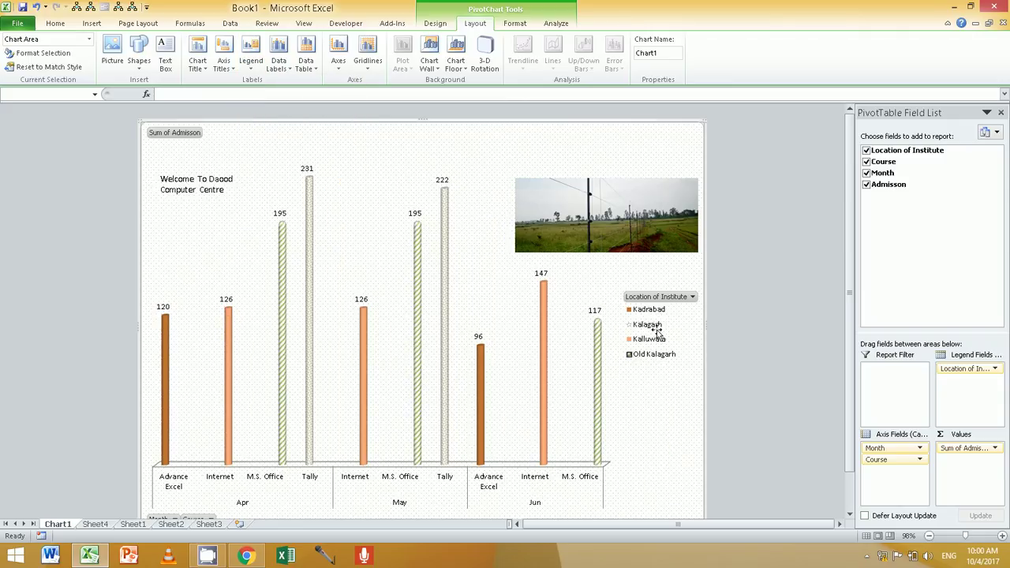
left_click_drag(605, 252, 595, 210)
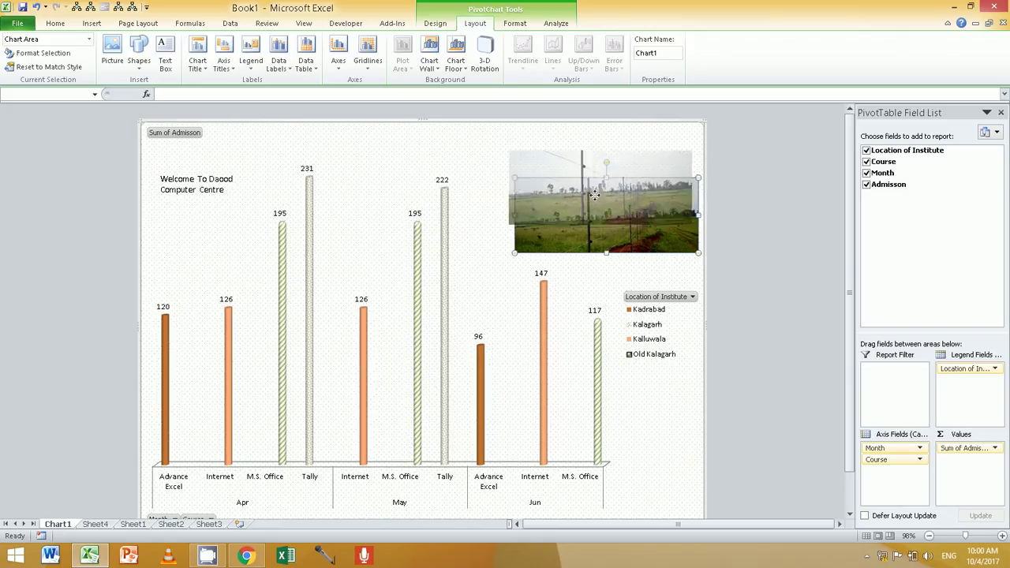
left_click(347, 210)
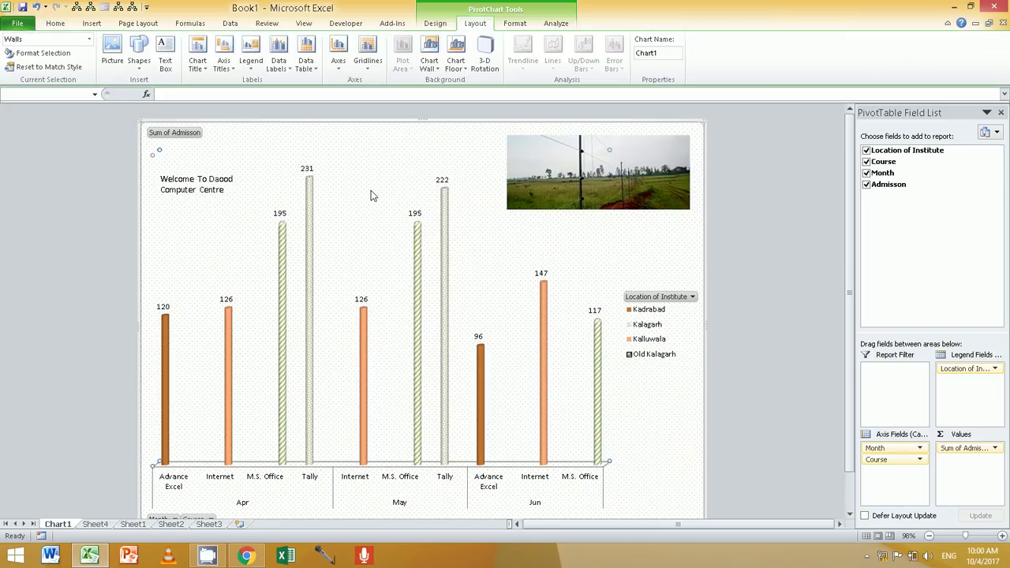
left_click(257, 69)
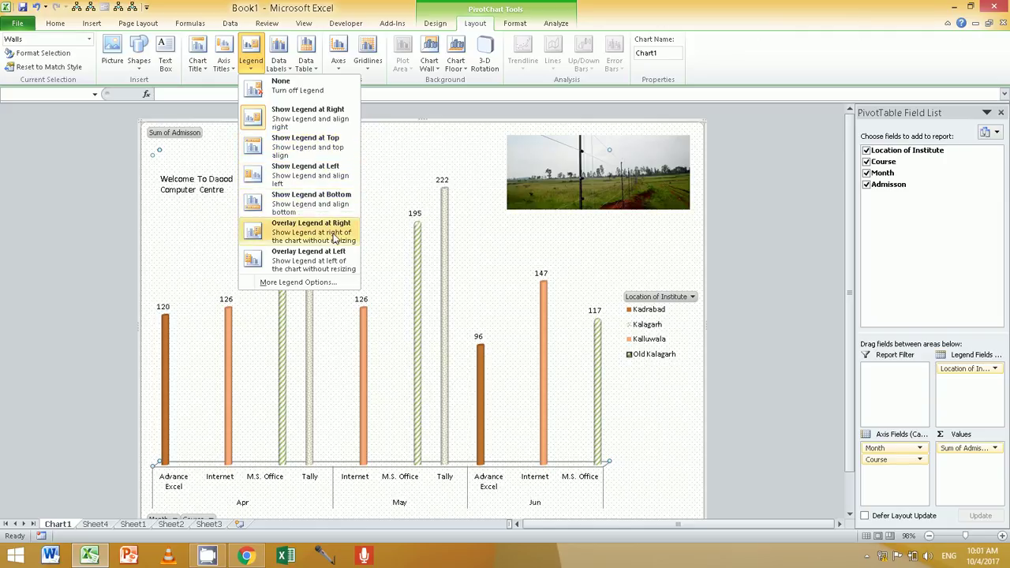
left_click(392, 174)
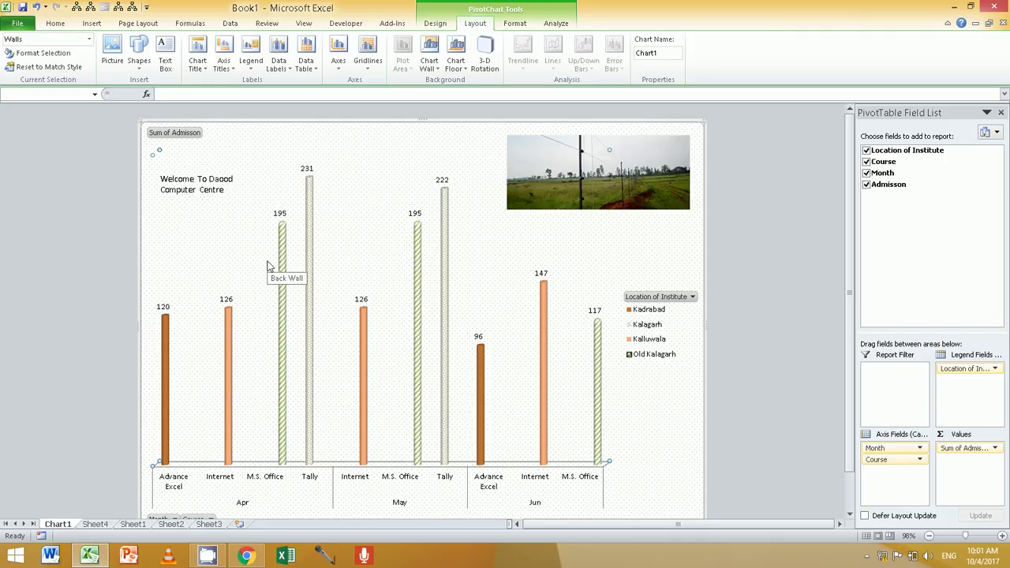
left_click(305, 62)
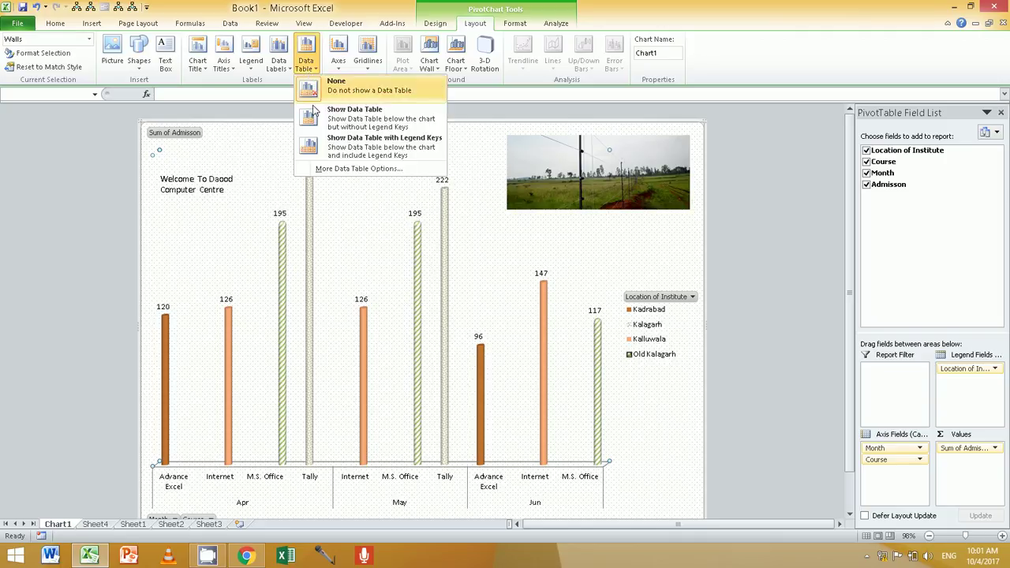
left_click(387, 131)
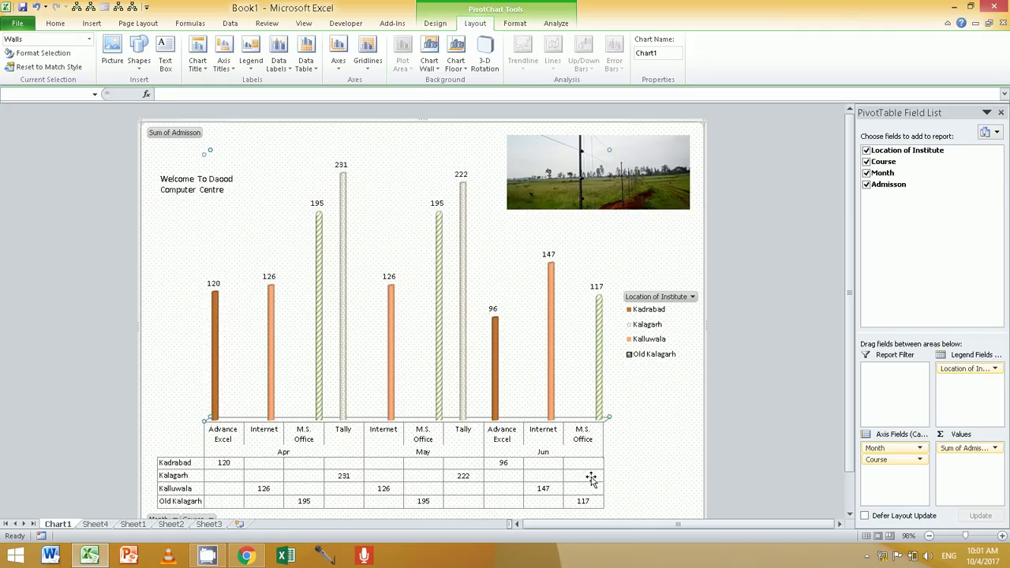
left_click(279, 61)
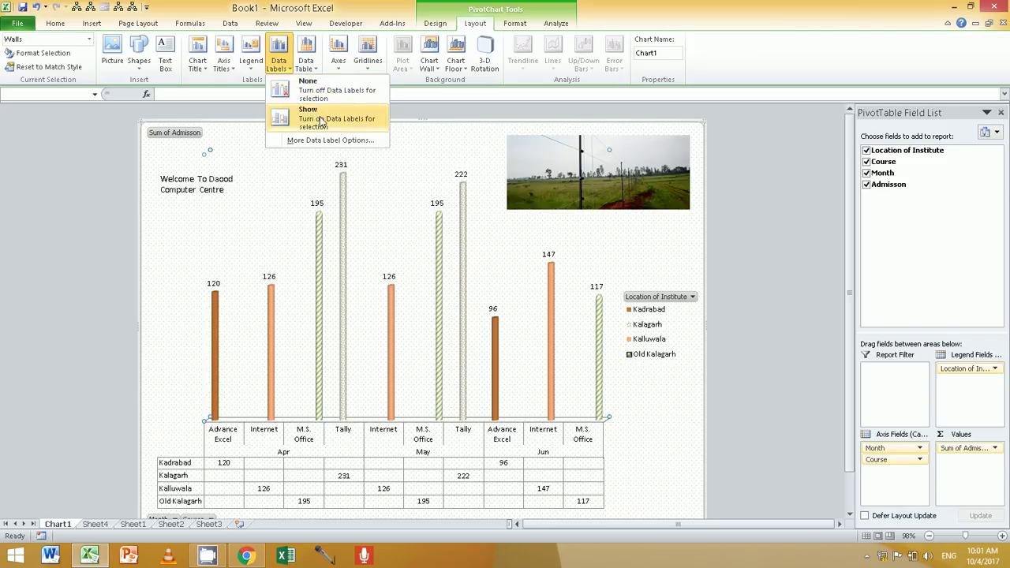
left_click(322, 117)
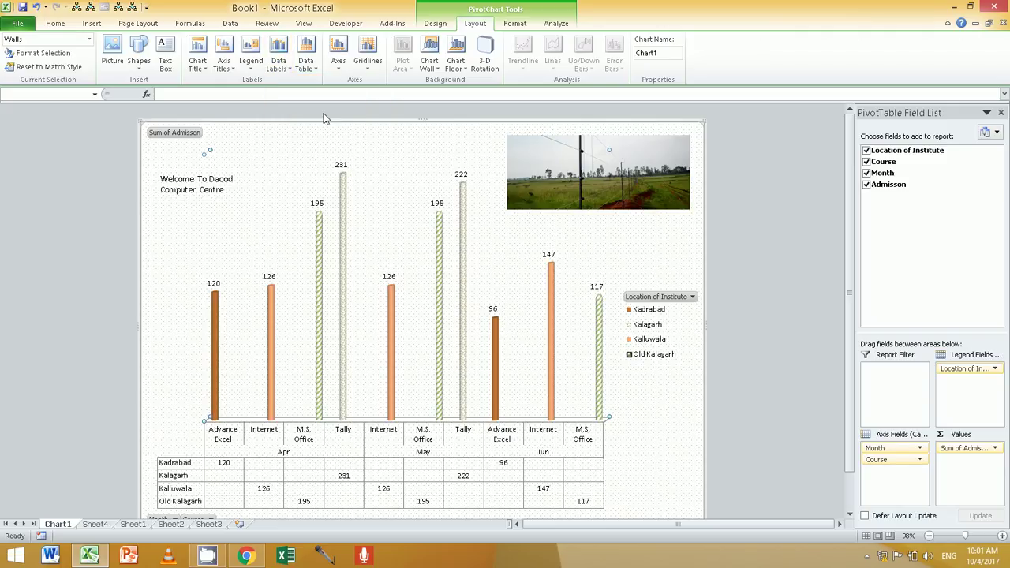
left_click(287, 63)
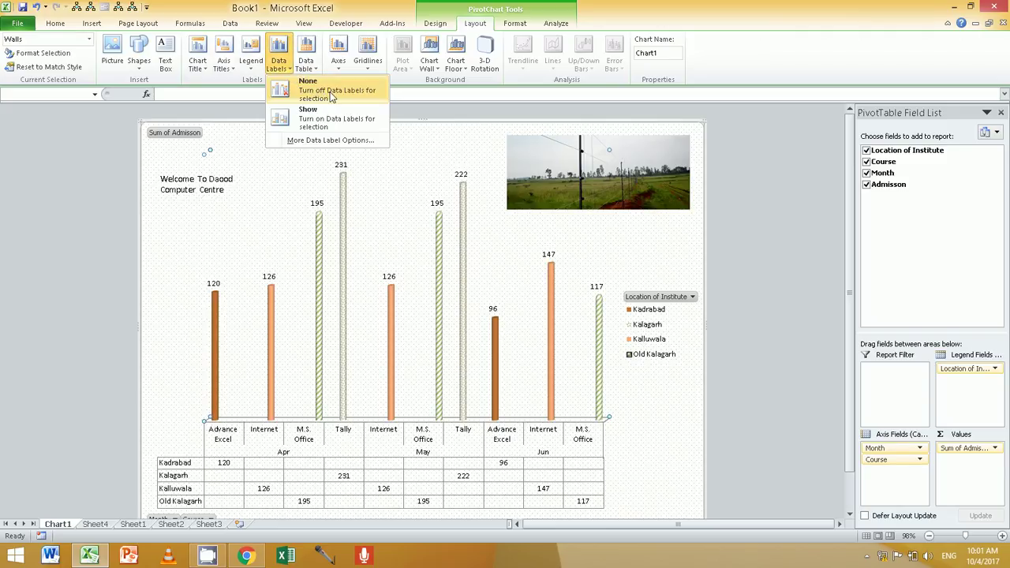
left_click(332, 93)
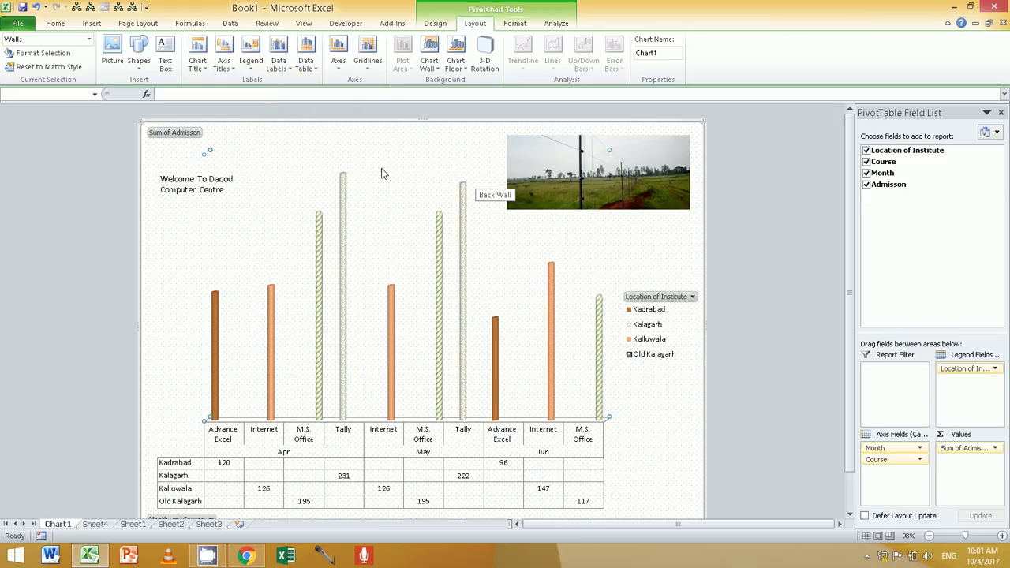
left_click(278, 63)
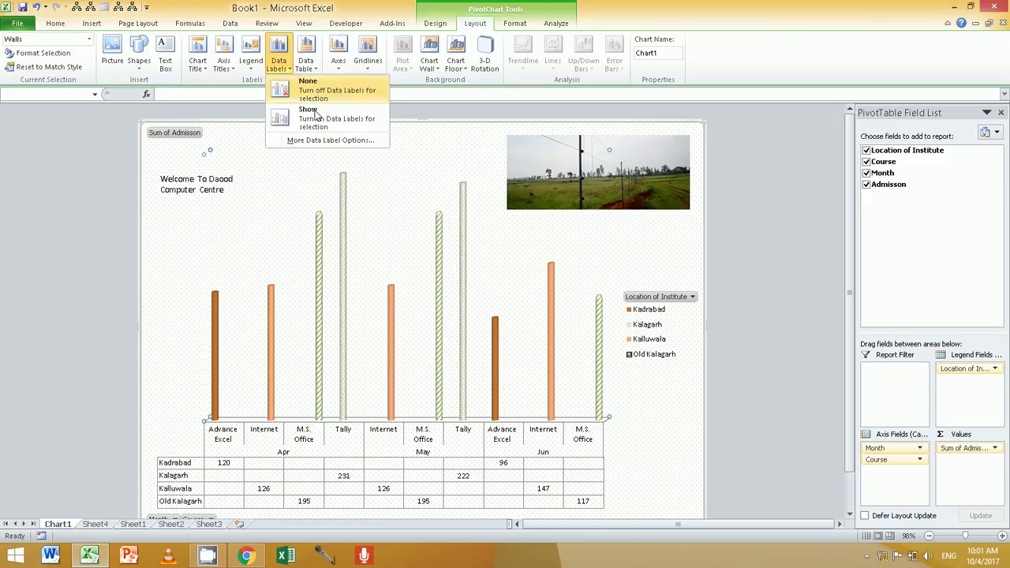
left_click(314, 110)
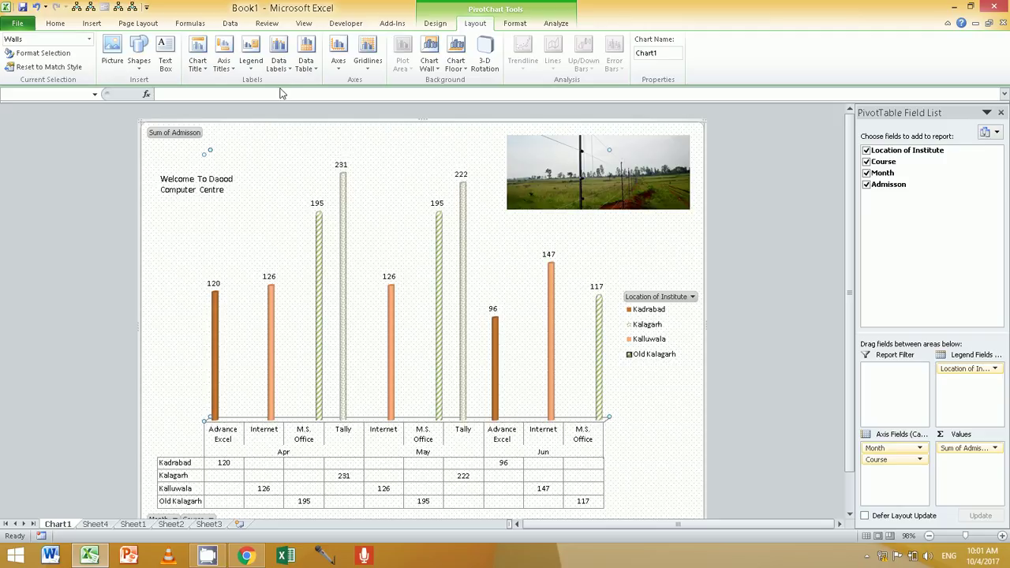
left_click(305, 62)
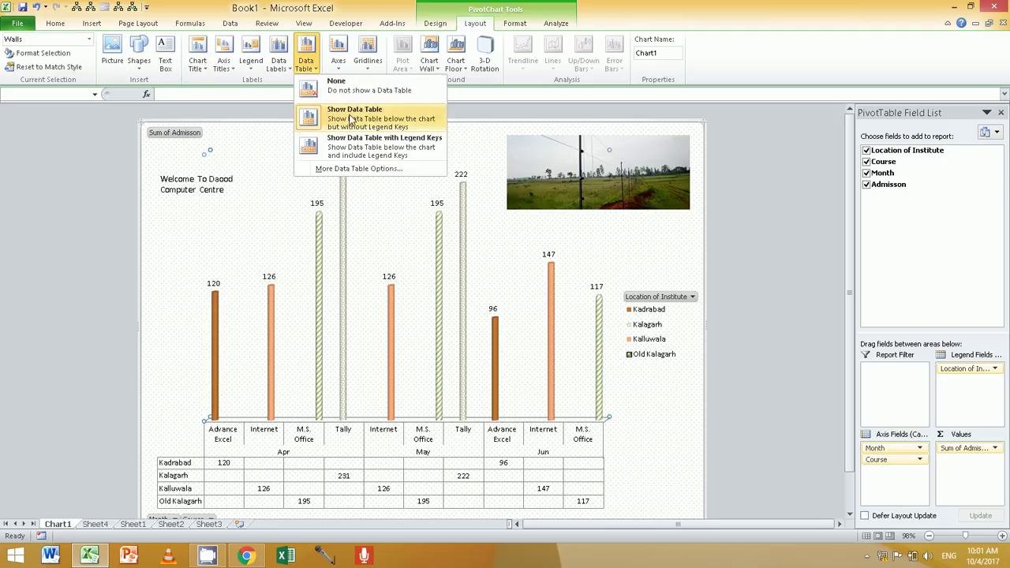
left_click(339, 85)
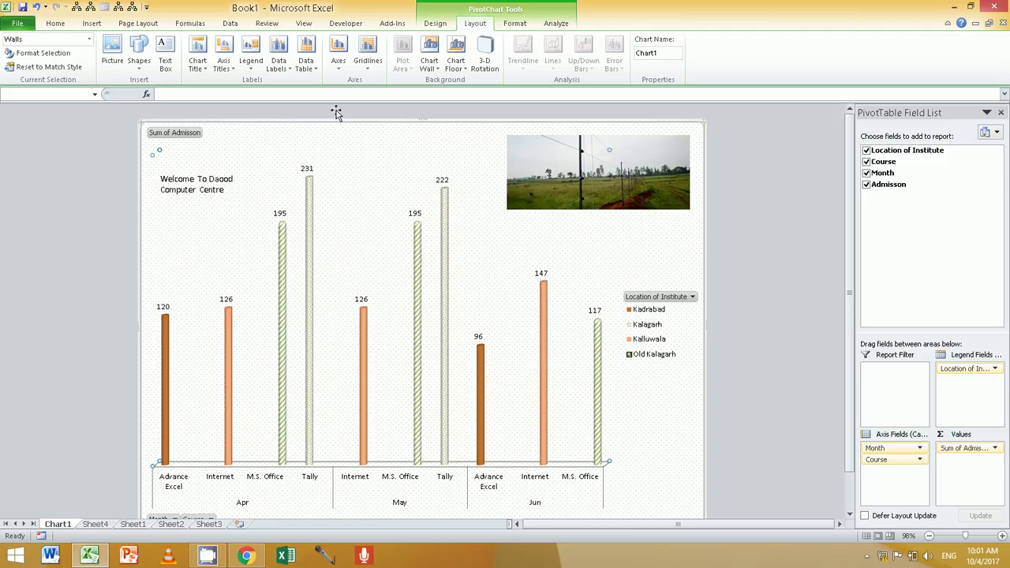
left_click(338, 61)
mouse_move(384, 82)
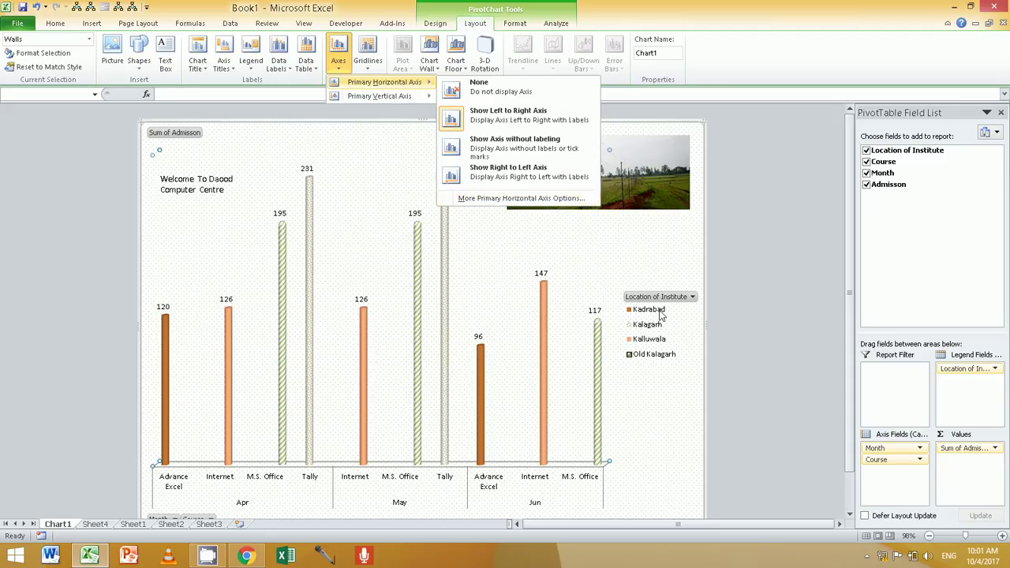
Hide and restore the course/month horizontal axis, then add a default 0–250 vertical axis
left_click(503, 155)
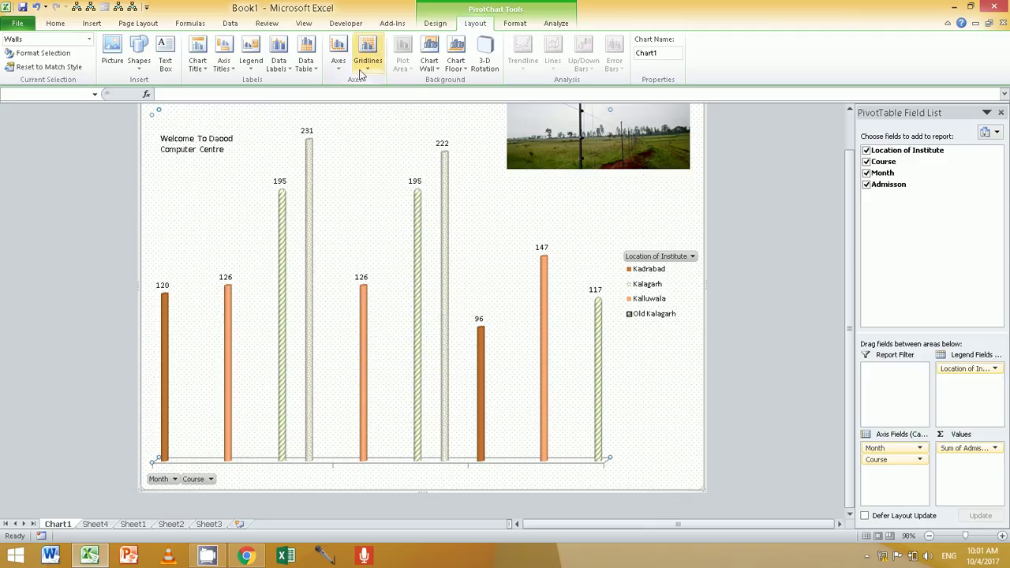
left_click(338, 56)
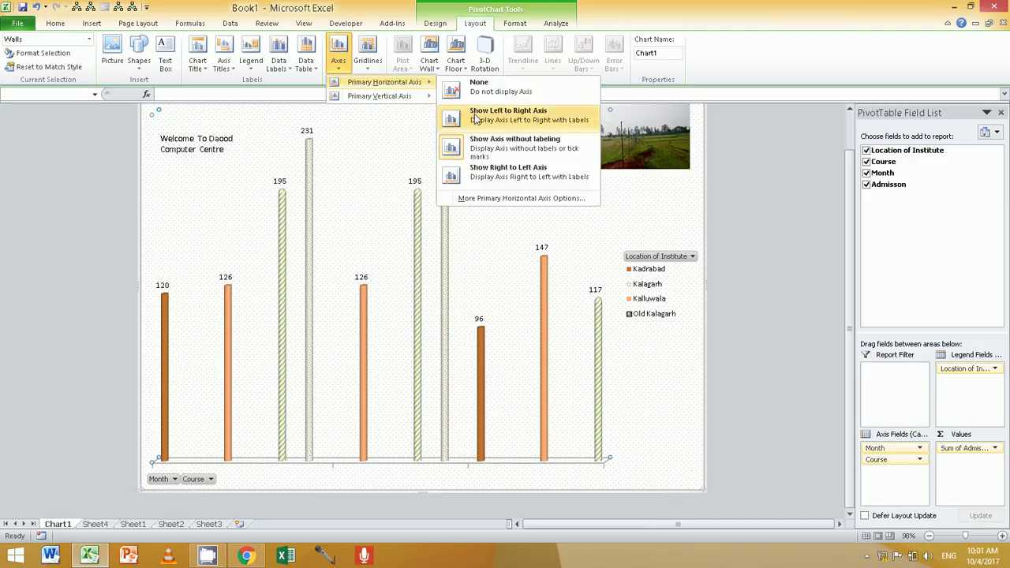
left_click(475, 115)
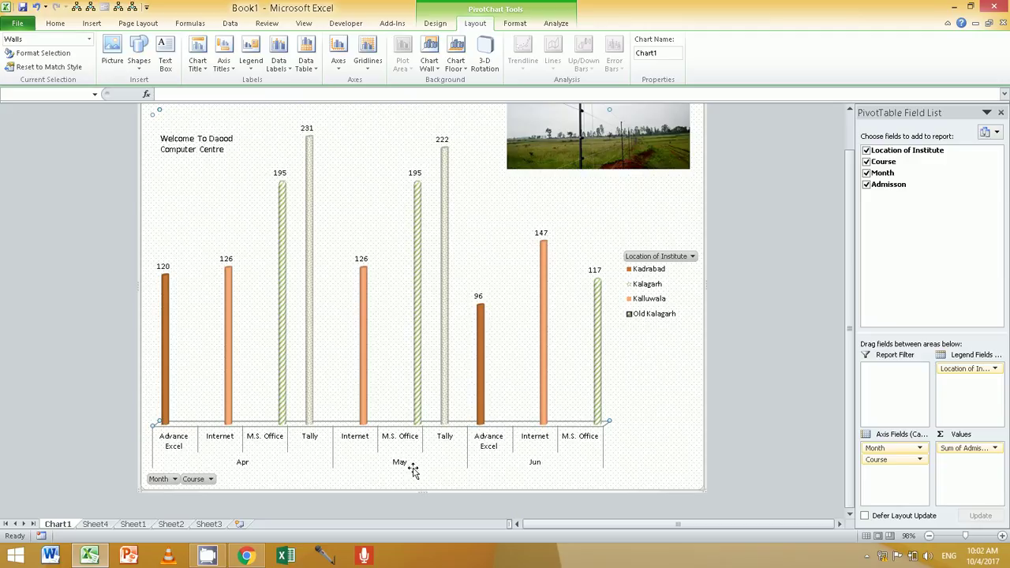
left_click(342, 66)
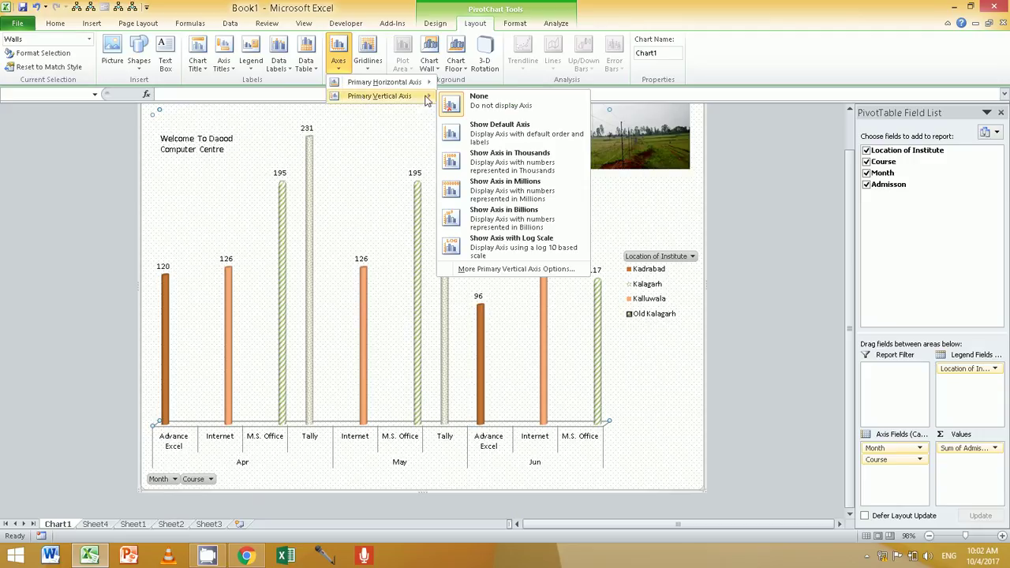
left_click(489, 137)
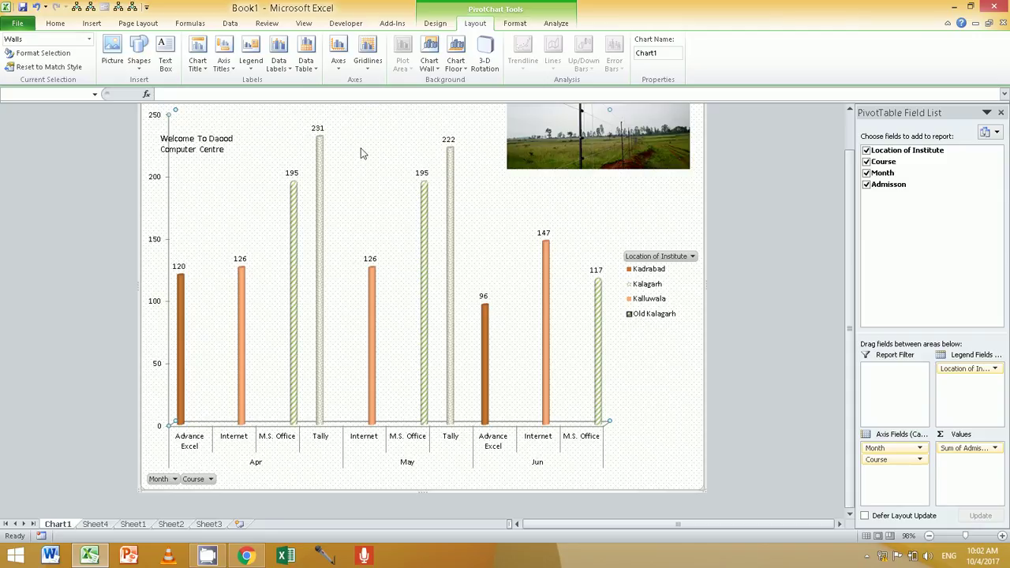
left_click(374, 69)
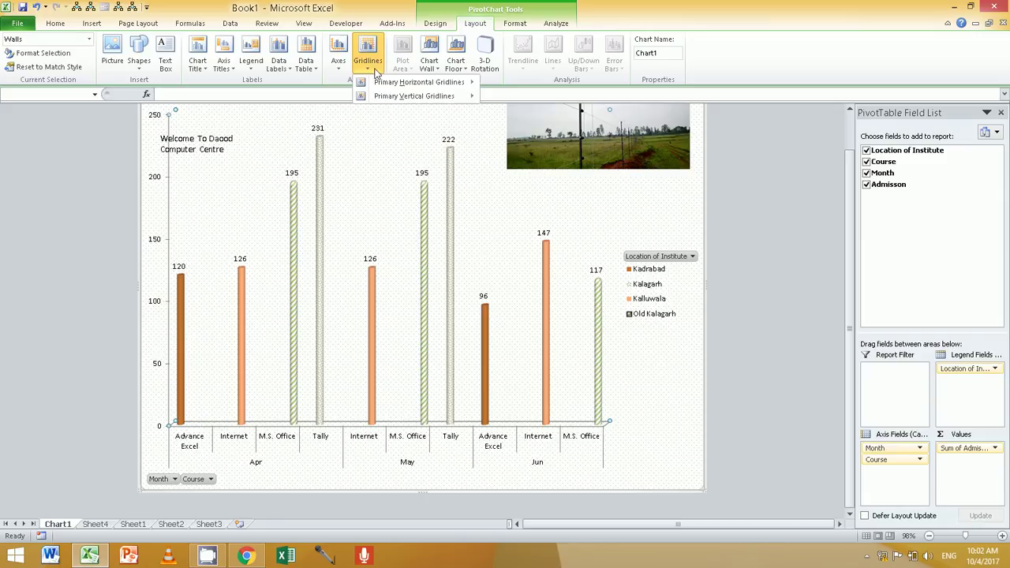
Show the chart's back wall with its default fill, adding no gridlines
left_click(379, 69)
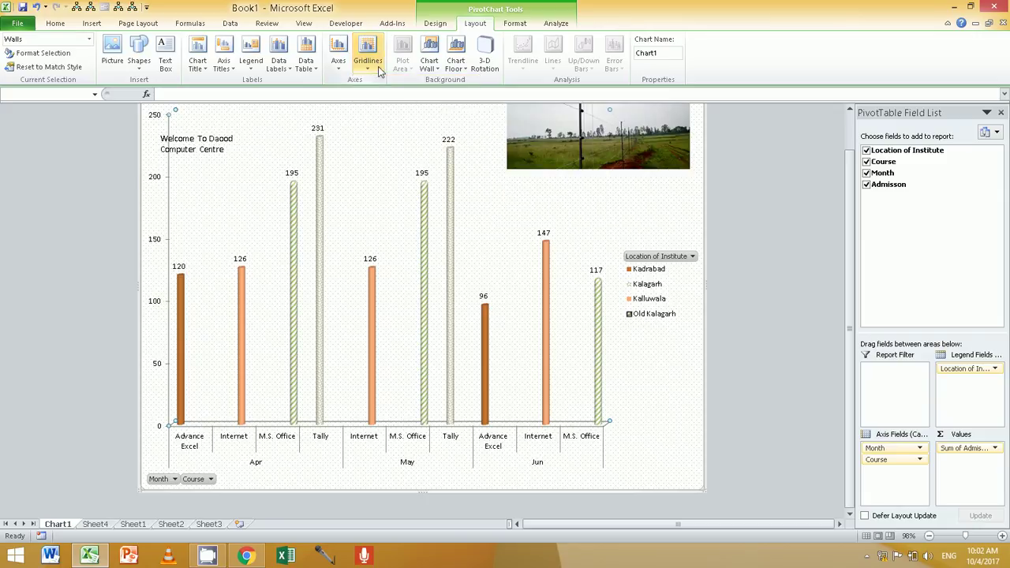
left_click(399, 164)
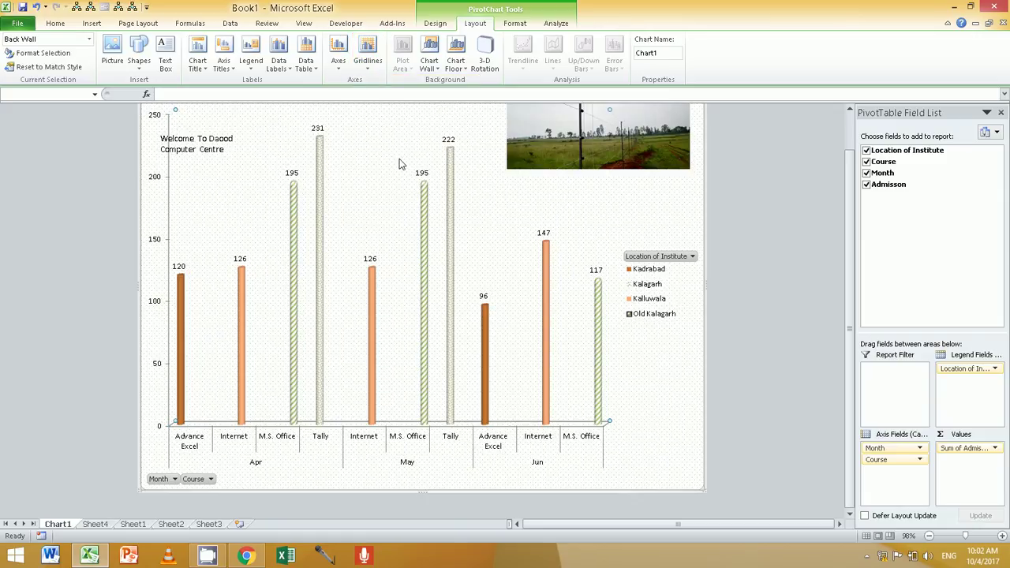
left_click(429, 63)
left_click(463, 126)
scroll(510, 190, "up", 1)
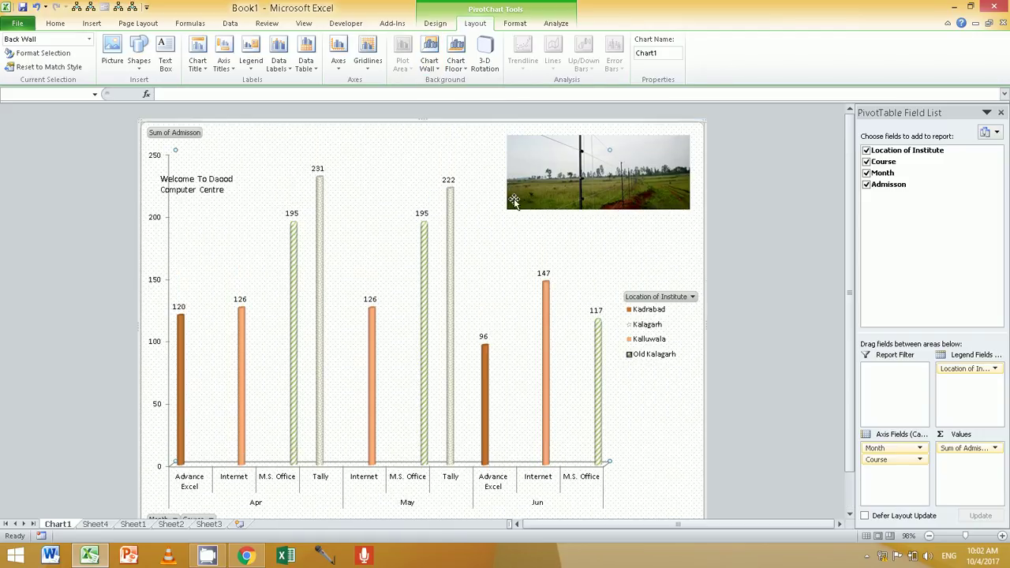
Give the back wall a beige pattern fill and delete the landscape photo
left_click(429, 63)
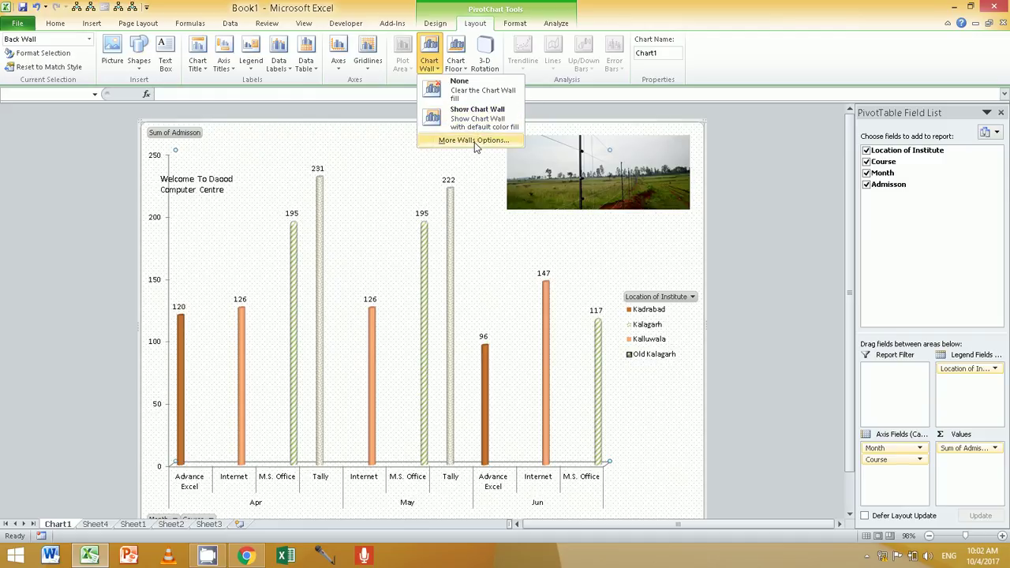
left_click(474, 141)
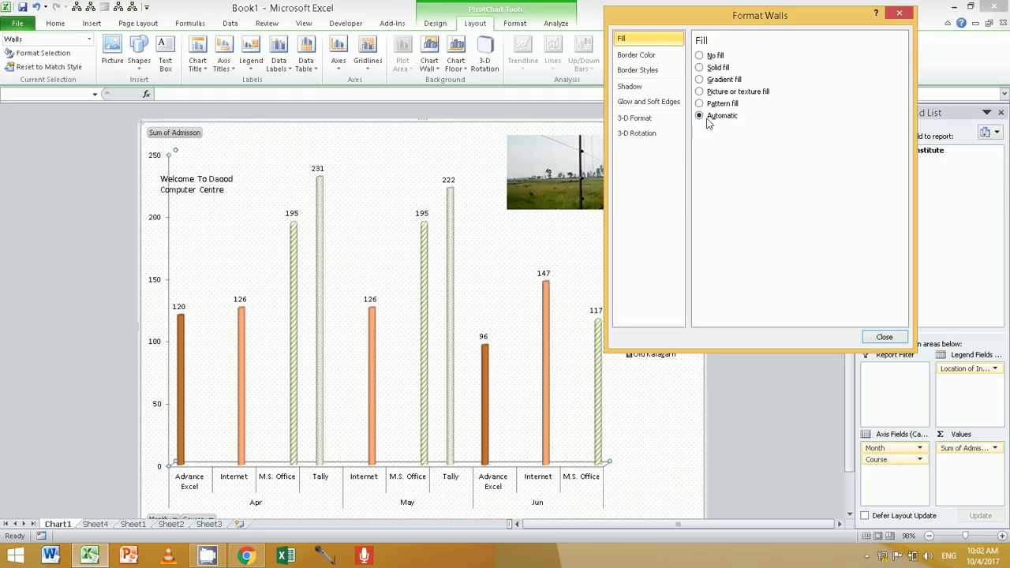
left_click(714, 103)
left_click(744, 152)
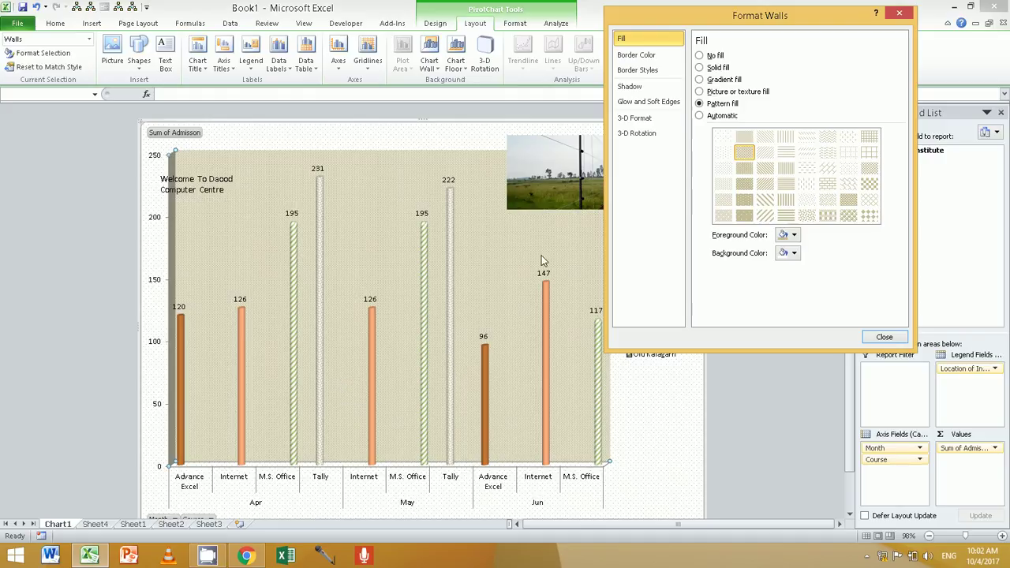
left_click(883, 336)
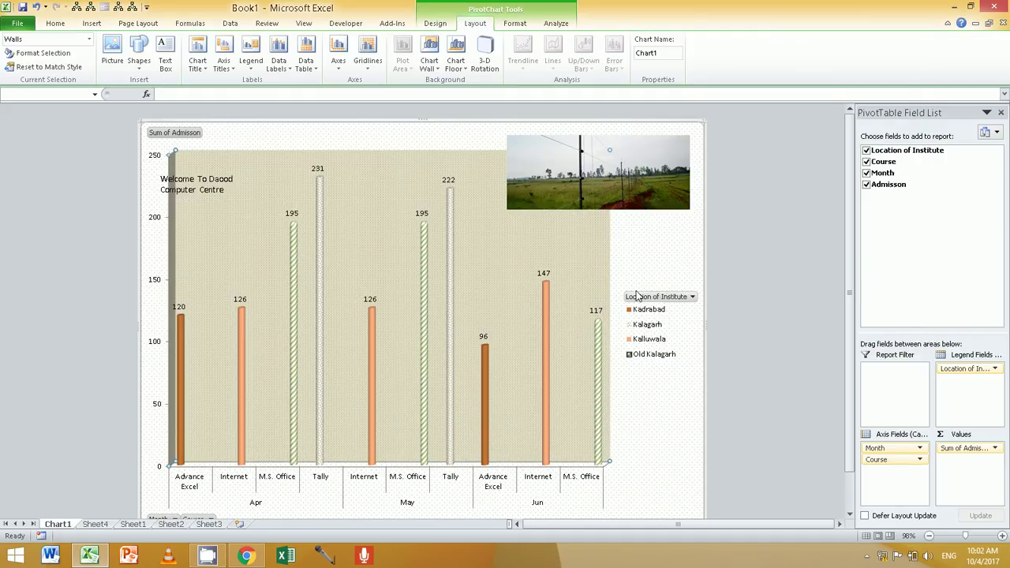
left_click(637, 200)
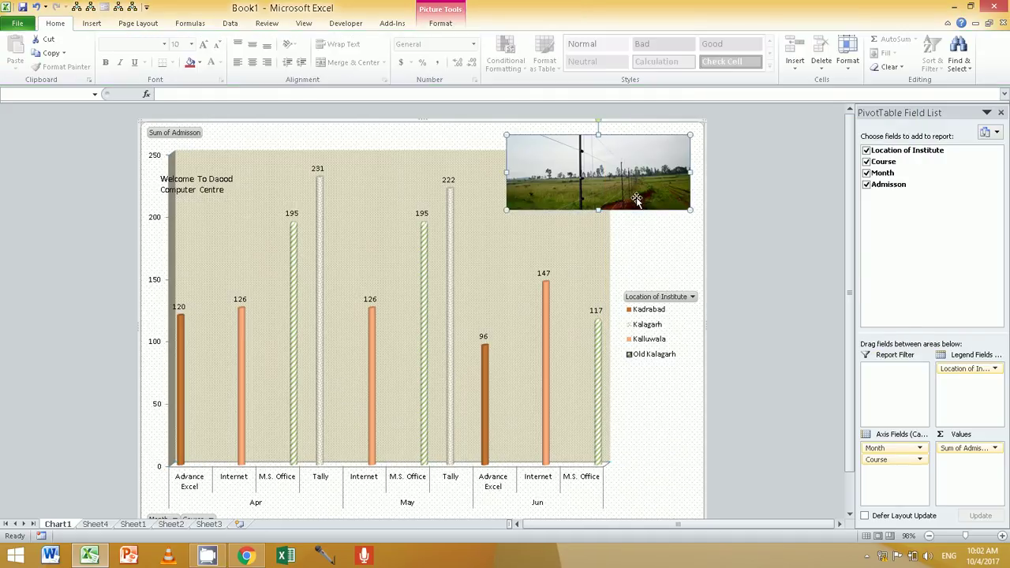
key("Delete")
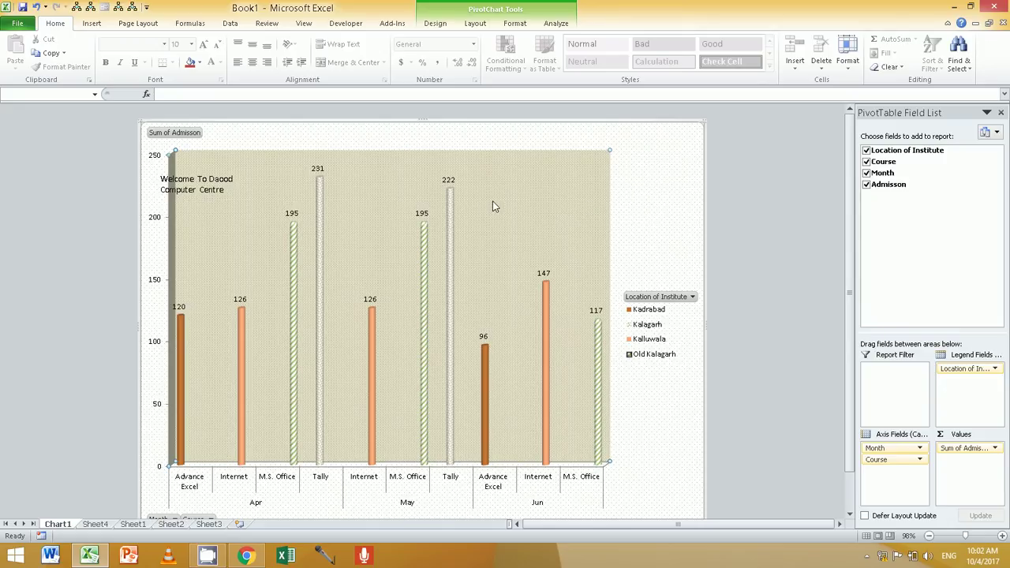
left_click(612, 172)
left_click(486, 25)
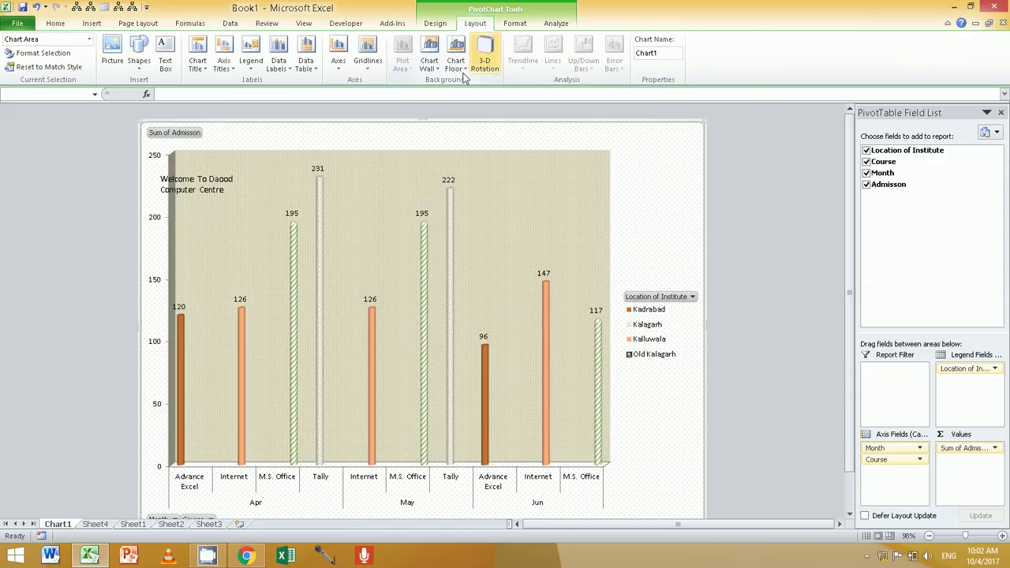
left_click(485, 61)
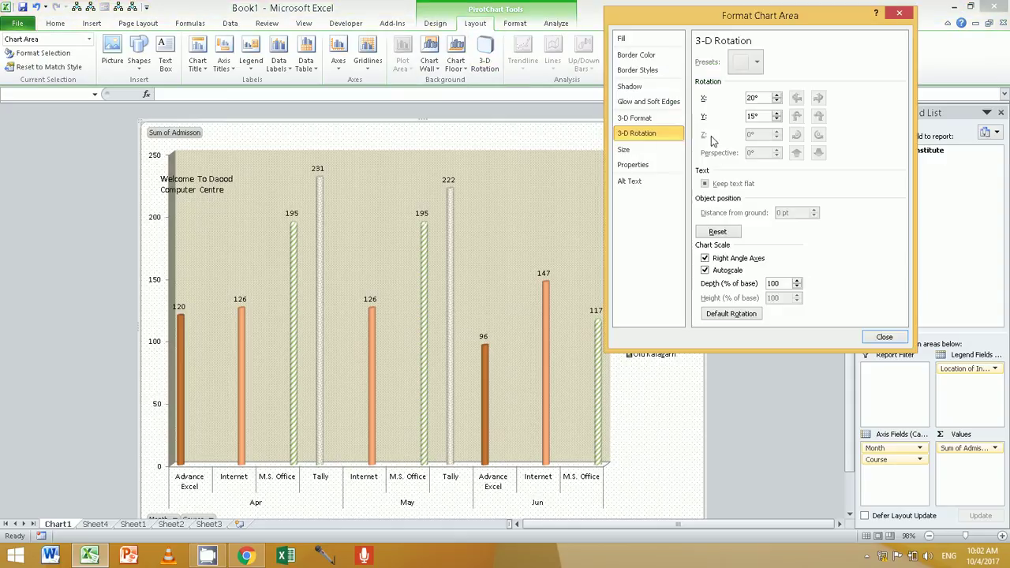
left_click(884, 337)
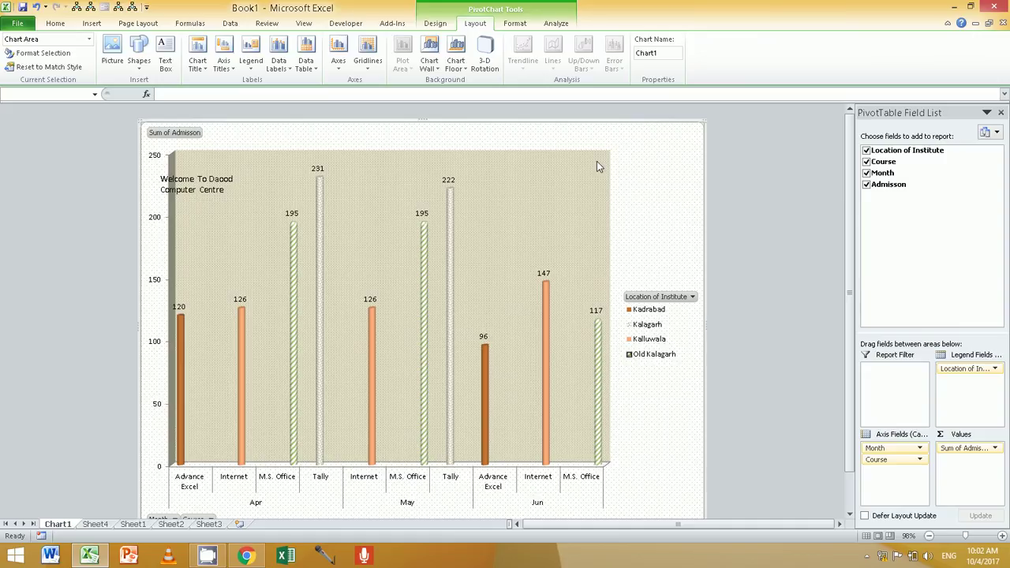
left_click(514, 22)
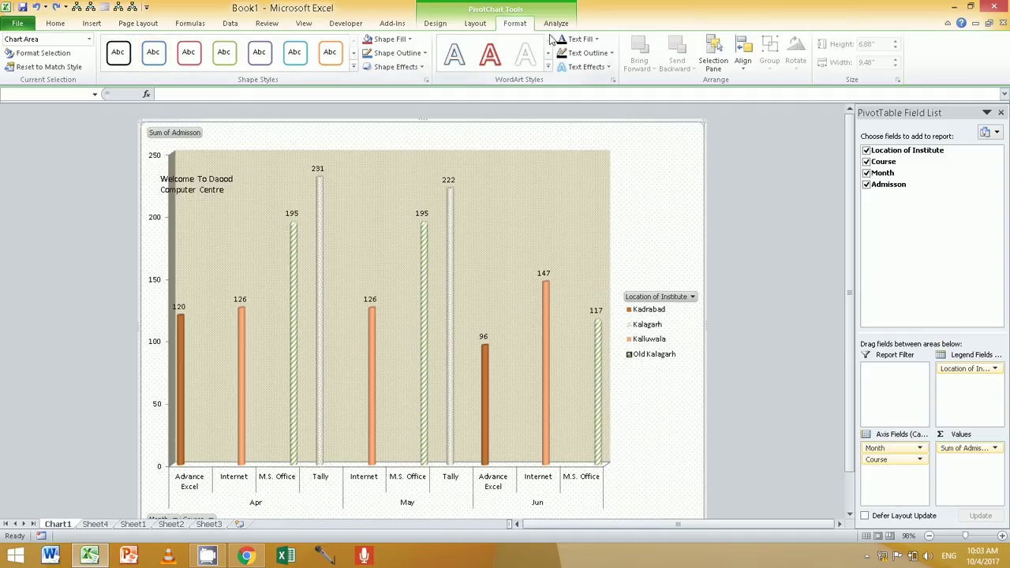
Toggle the PivotTable Field List and chart field buttons off and back on
left_click(555, 24)
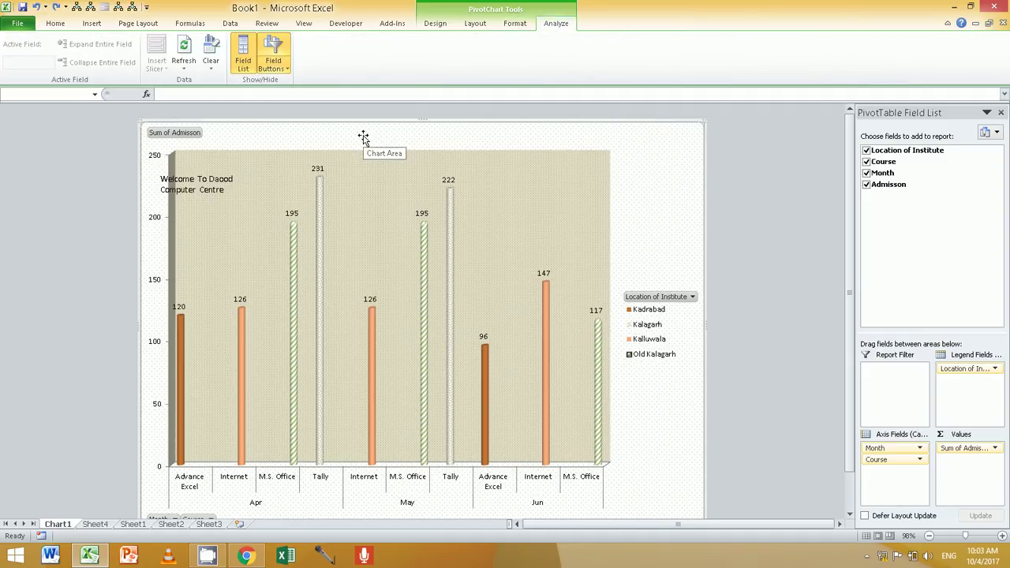
left_click(244, 63)
left_click(244, 65)
left_click(244, 64)
left_click(244, 66)
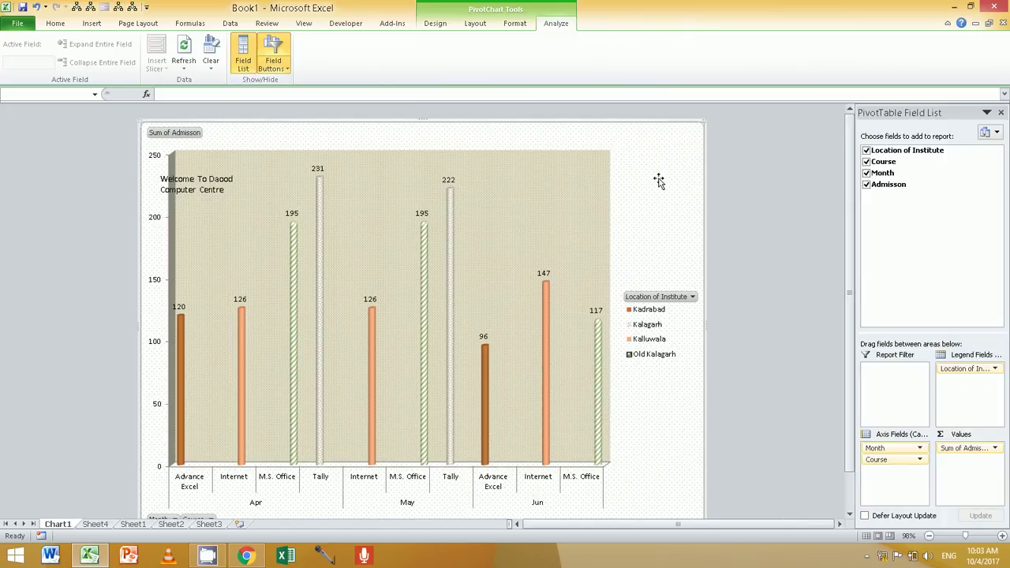
left_click(279, 69)
left_click(279, 70)
left_click(278, 52)
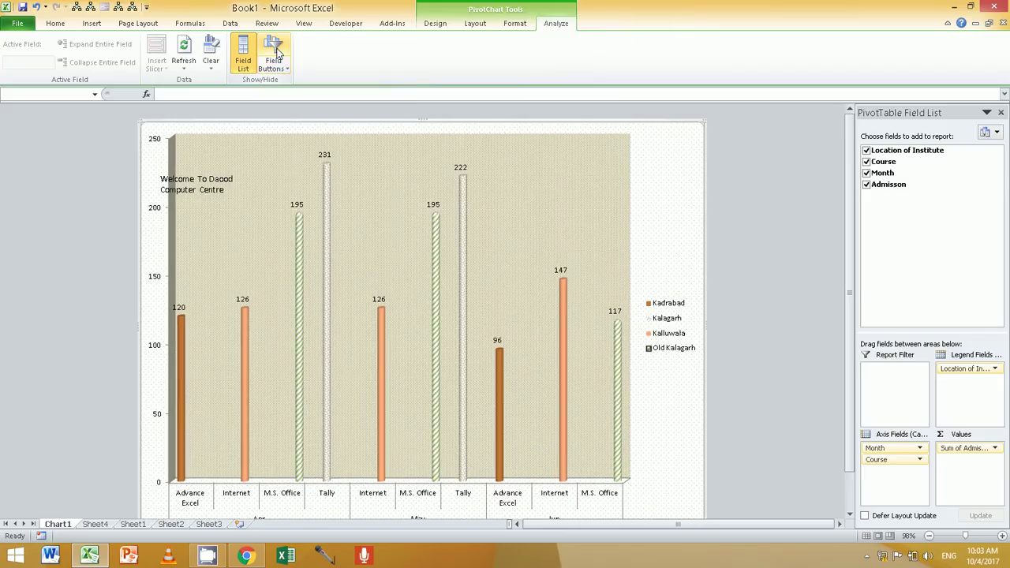
left_click(277, 52)
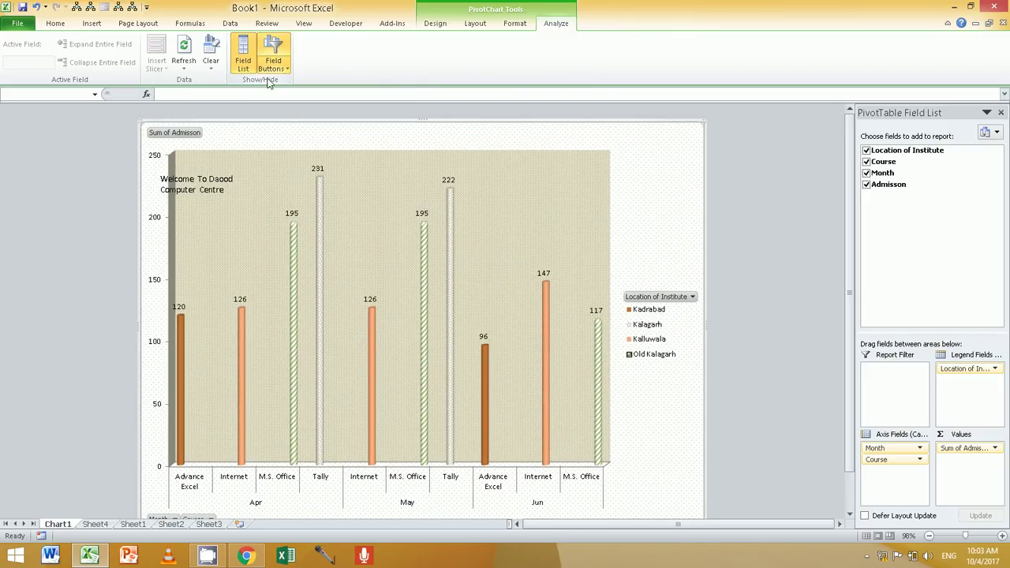
Leave the chart uncleared and select a cell in Sheet4's admissions PivotTable
left_click(211, 63)
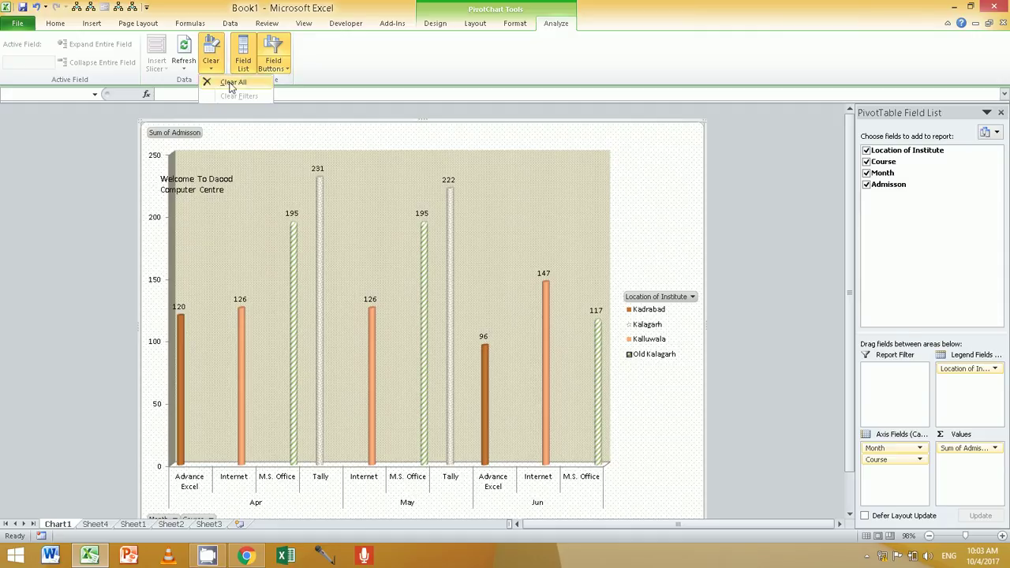
left_click(517, 142)
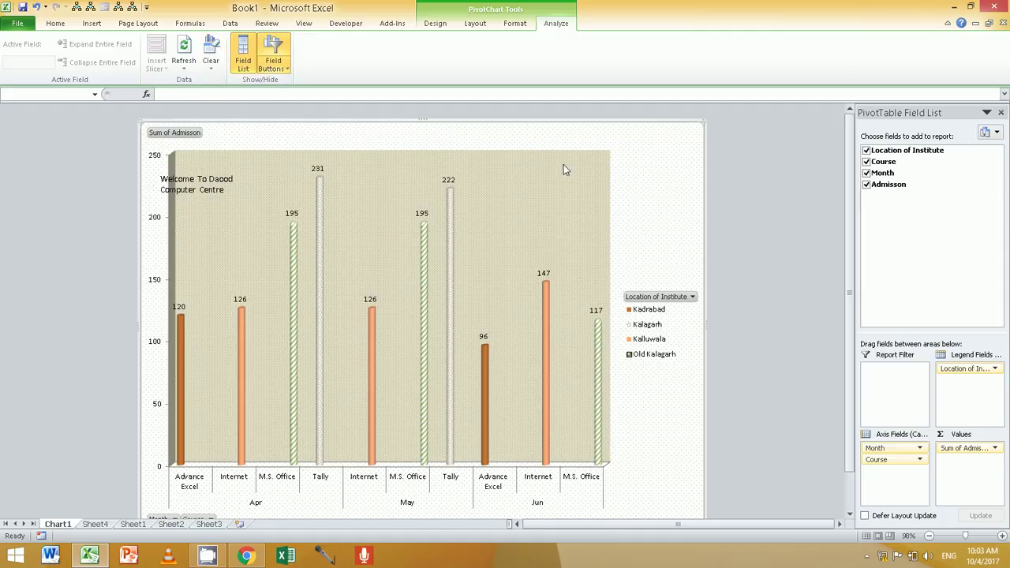
left_click(93, 524)
left_click(232, 261)
left_click(237, 299)
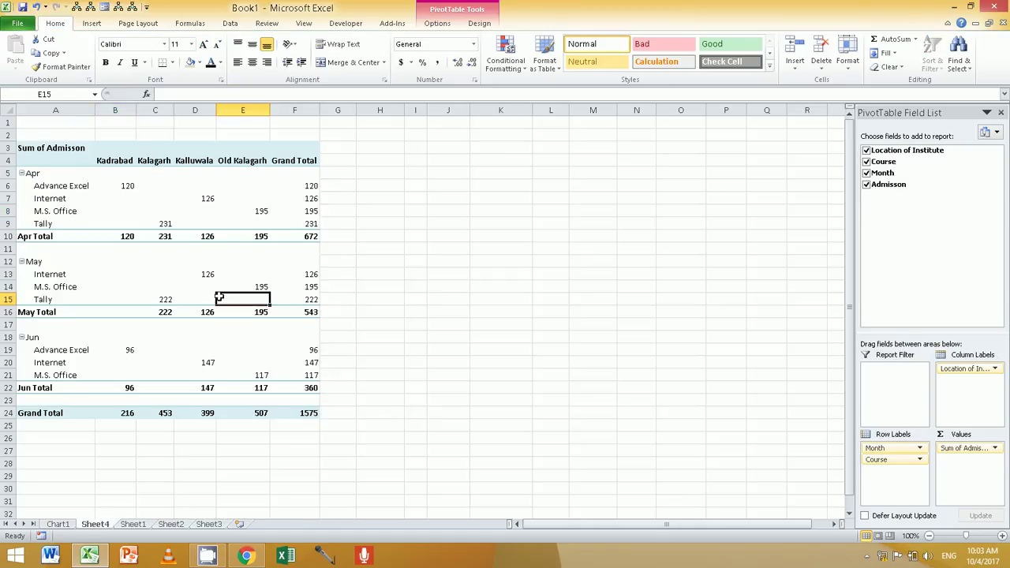
left_click(479, 24)
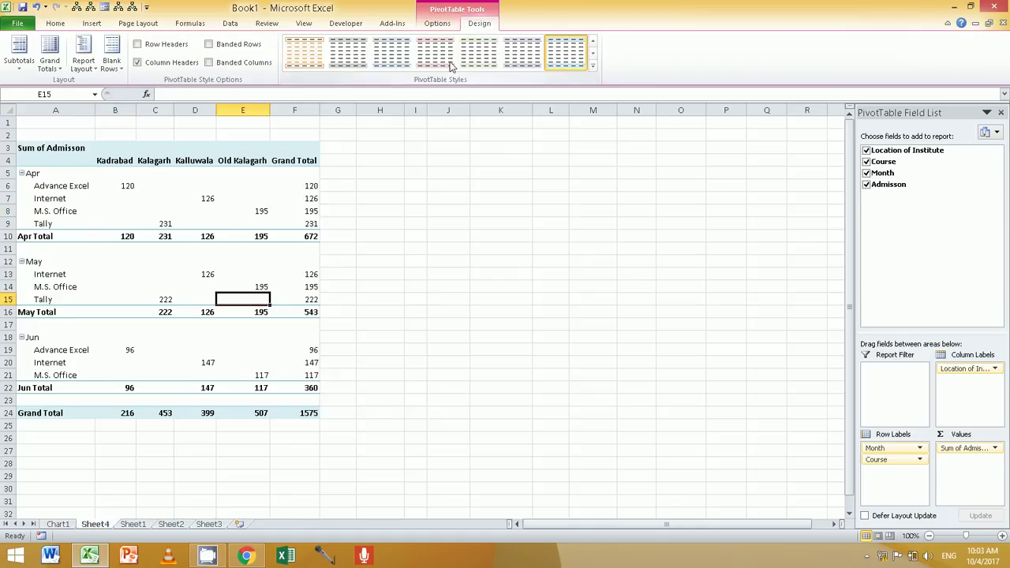
left_click(445, 25)
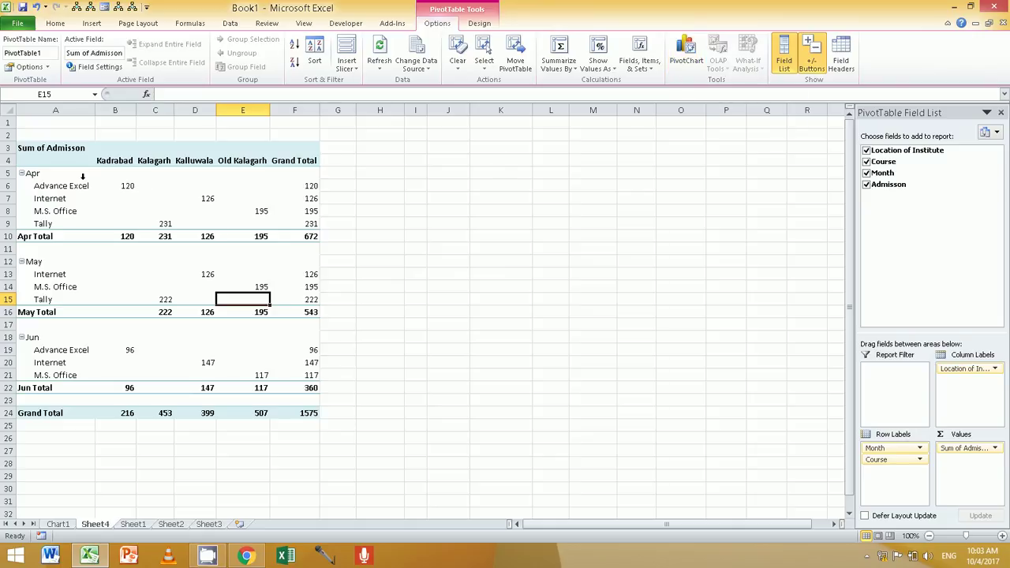
left_click_drag(81, 185, 82, 211)
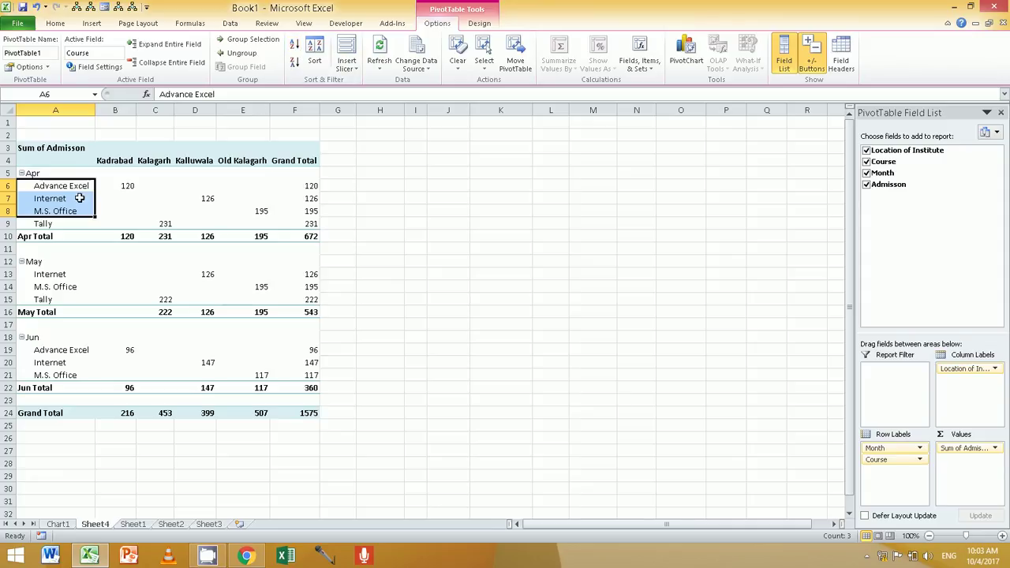
left_click(118, 222)
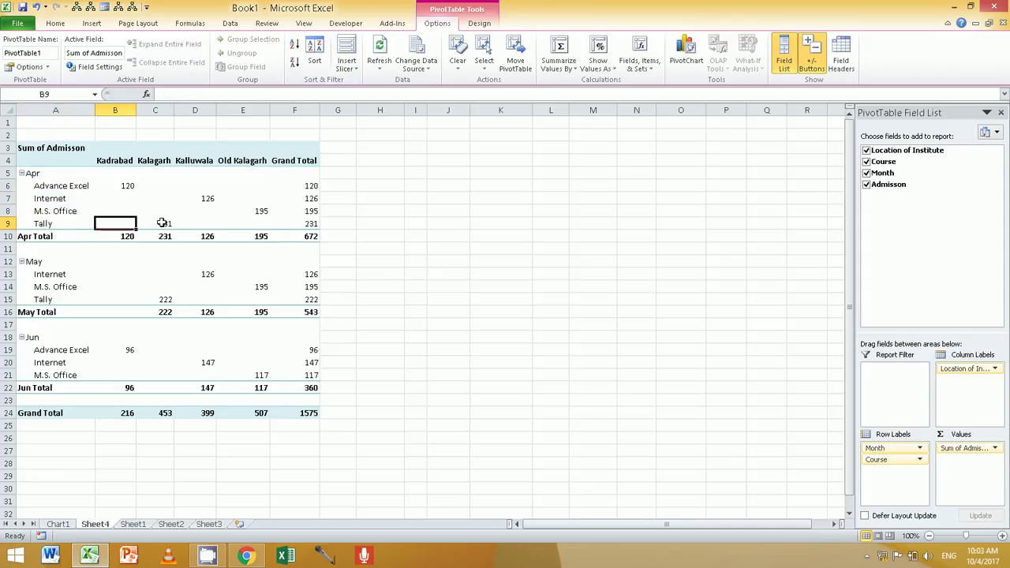
mouse_move(195, 223)
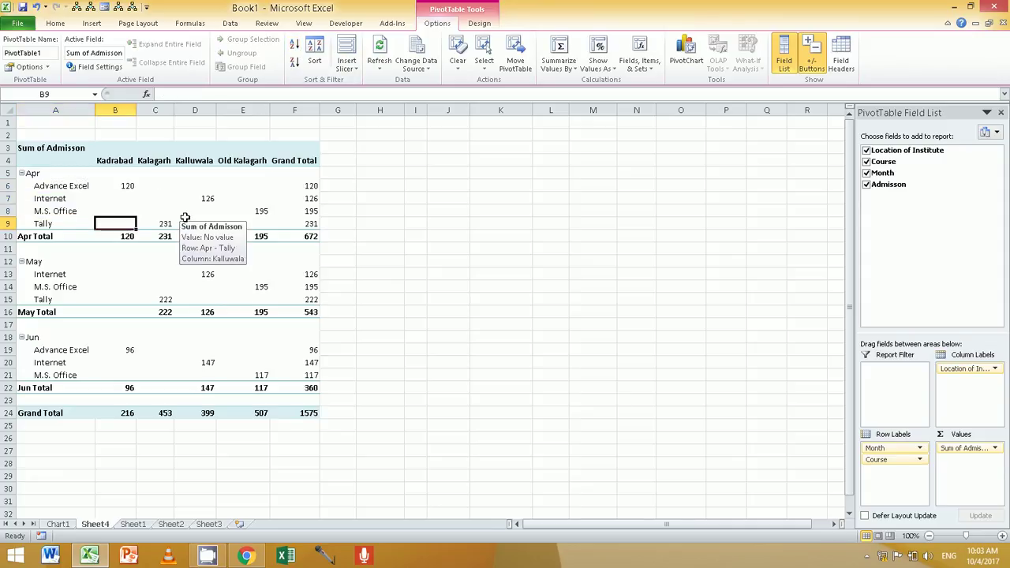
left_click(424, 71)
left_click(430, 83)
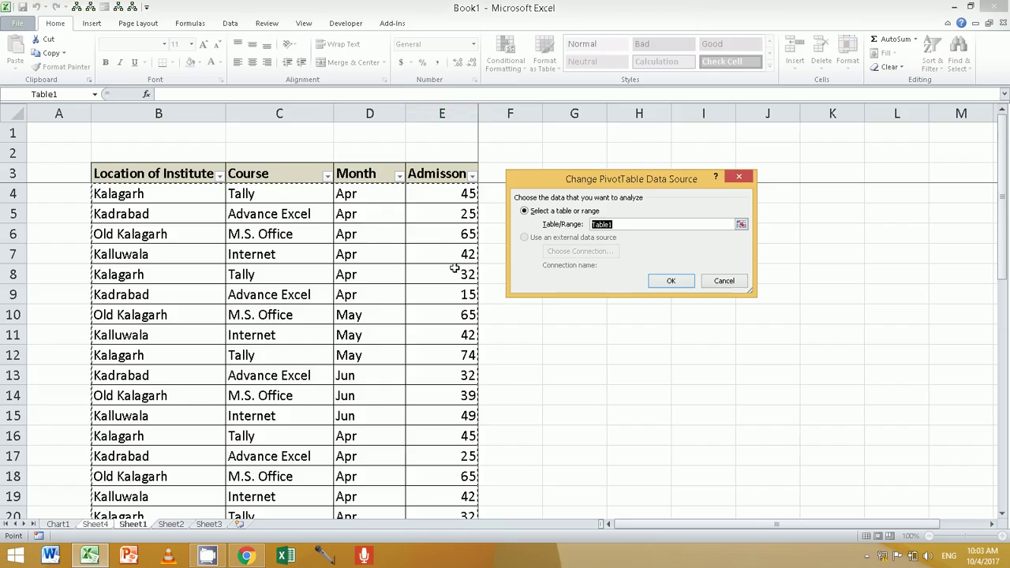
left_click(731, 284)
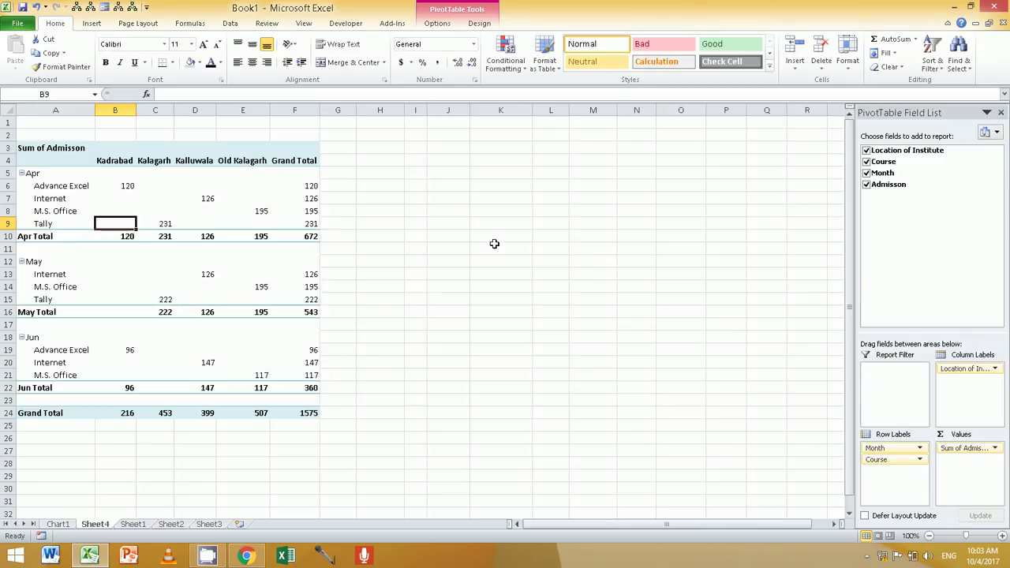
left_click(433, 27)
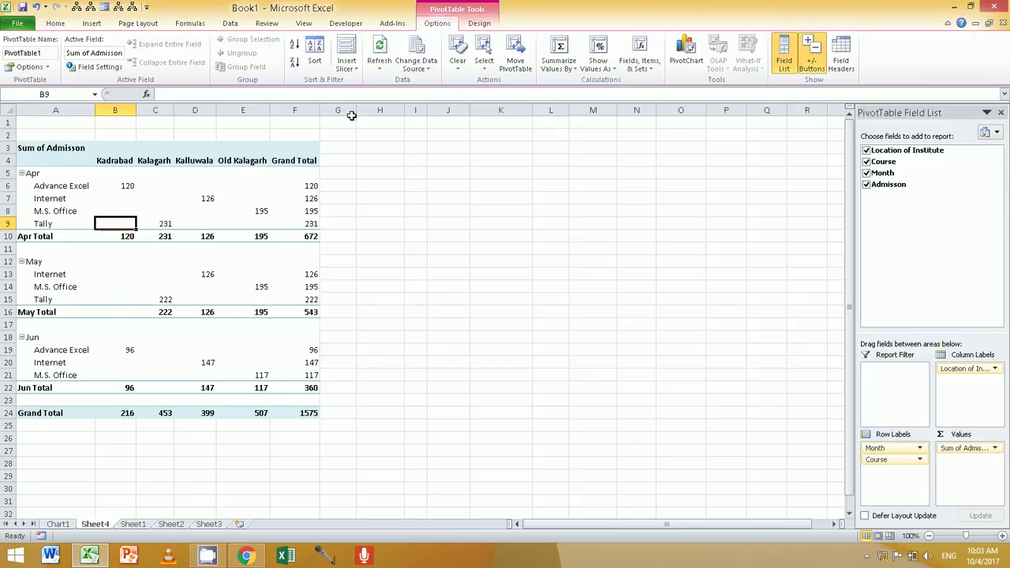
left_click(383, 68)
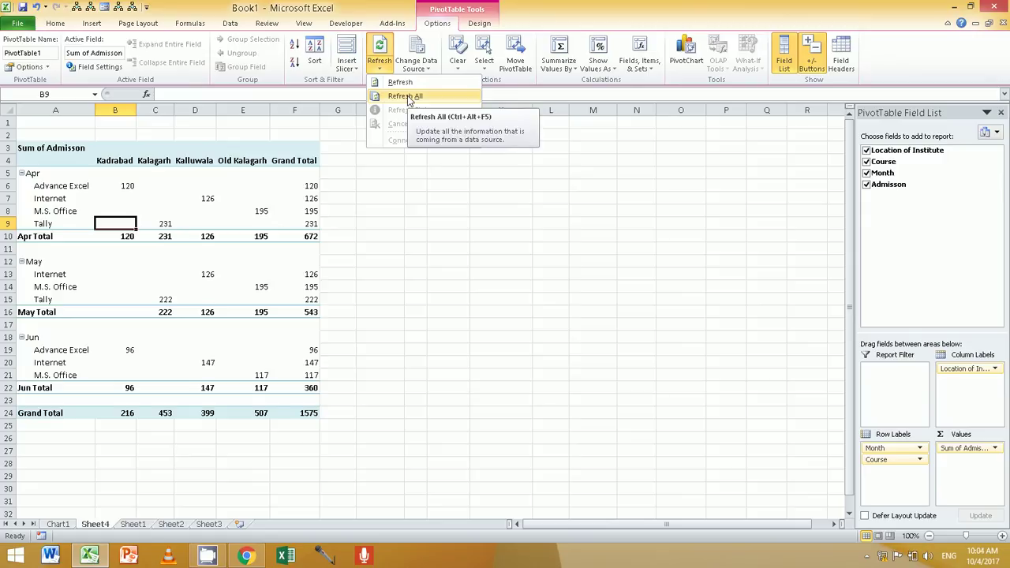
left_click(409, 98)
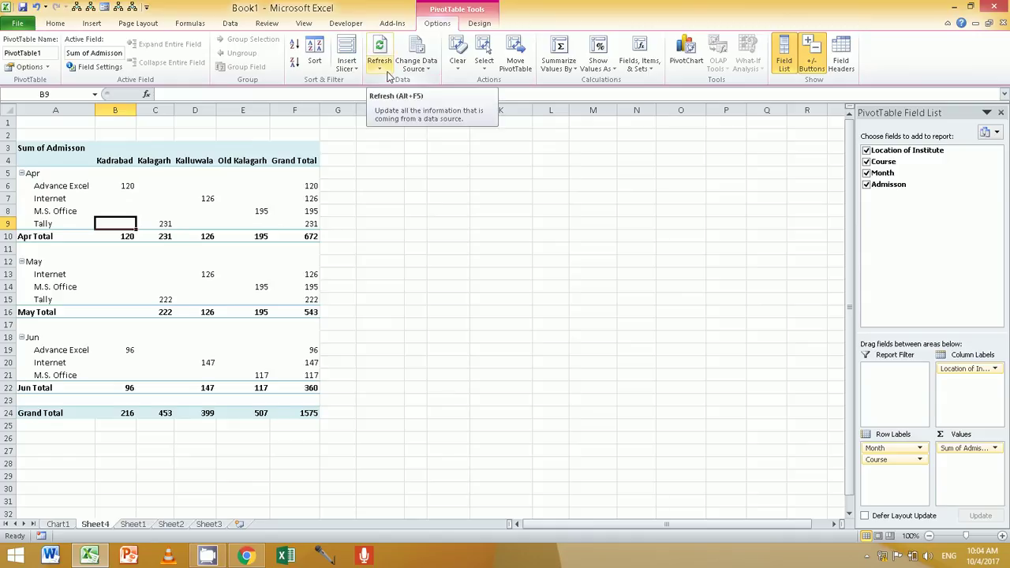
left_click(457, 63)
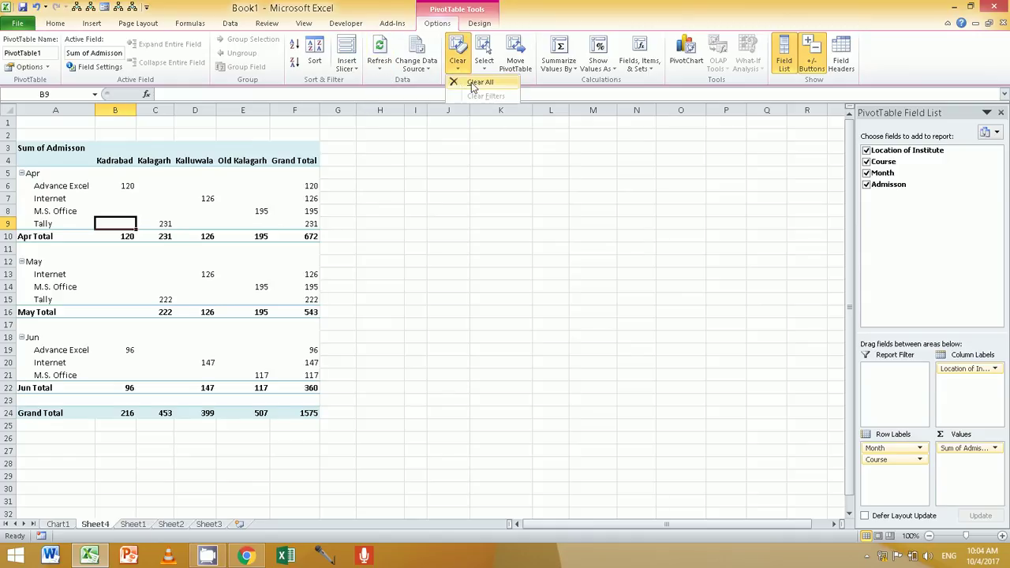
left_click(484, 70)
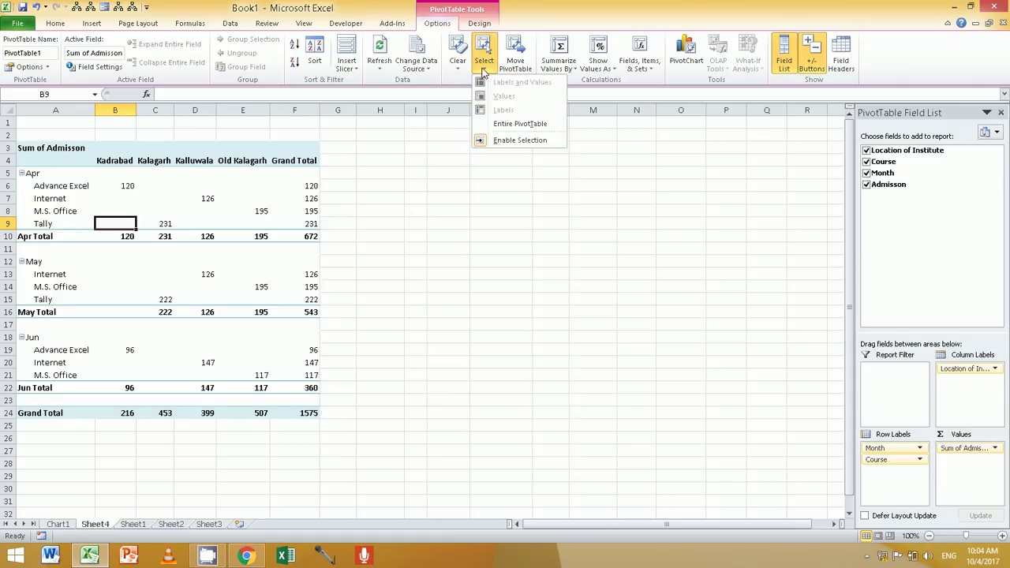
left_click(519, 127)
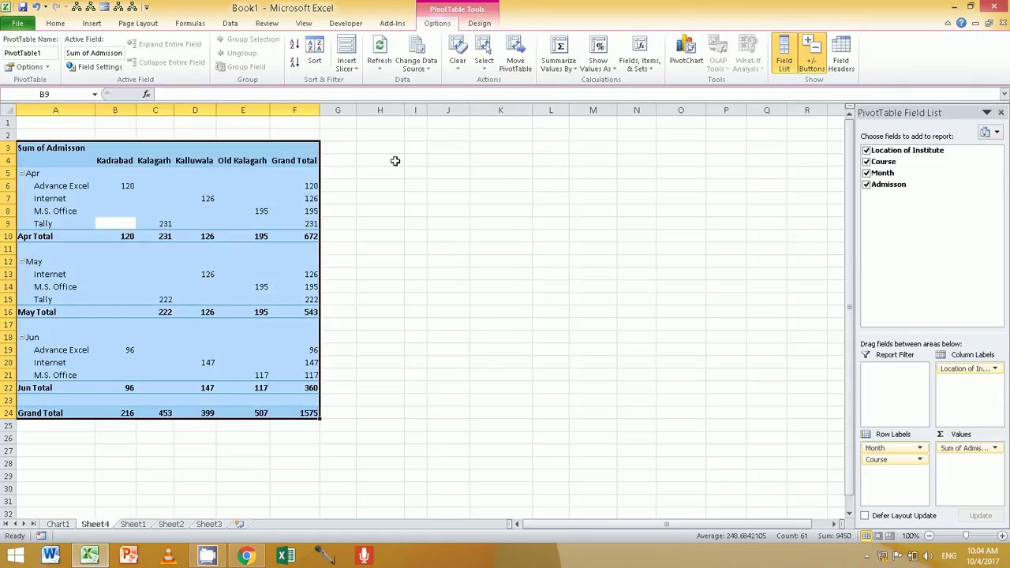
left_click(266, 200)
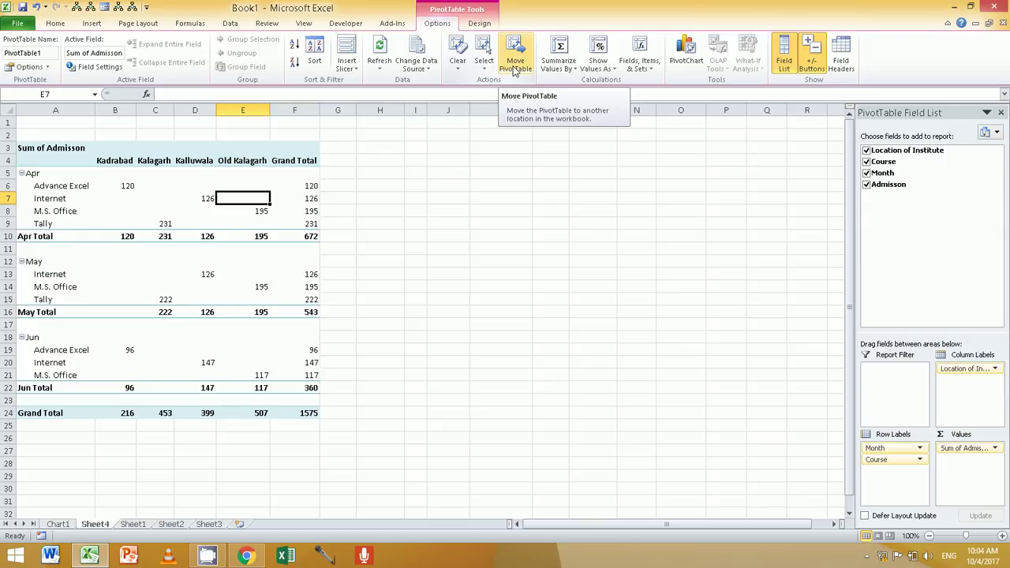
left_click(514, 61)
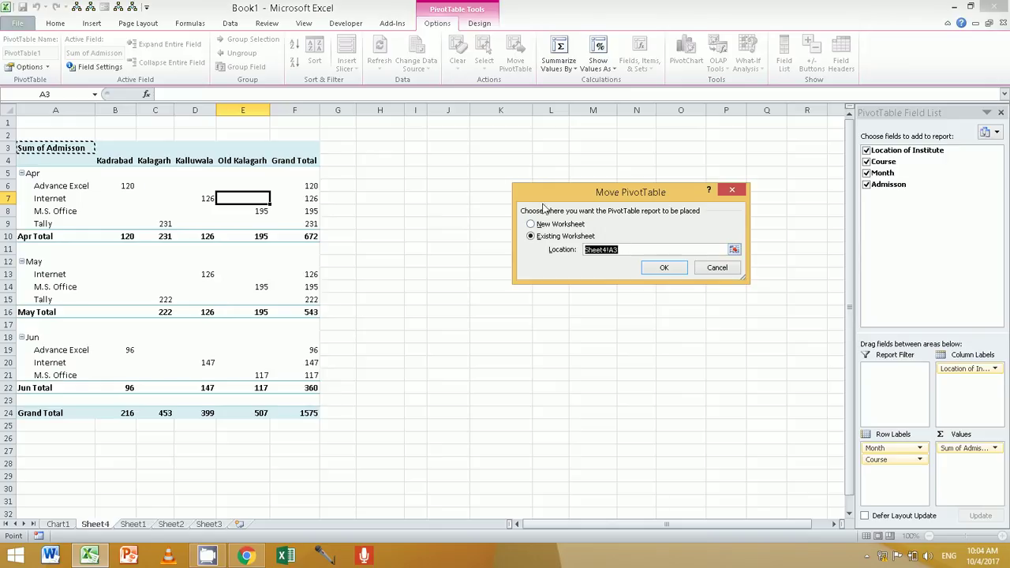
left_click(449, 144)
left_click(447, 186)
left_click(530, 224)
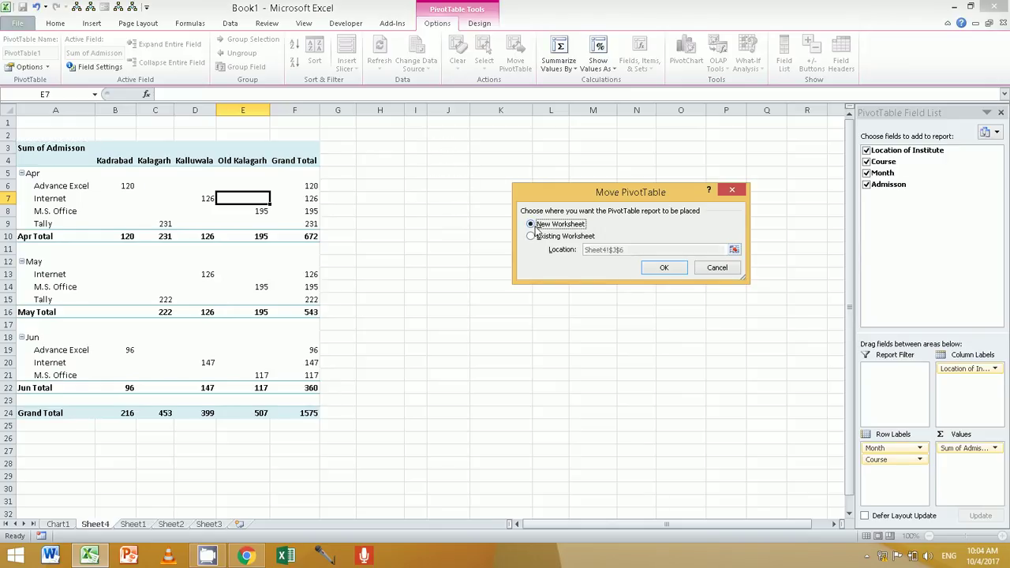
left_click(714, 267)
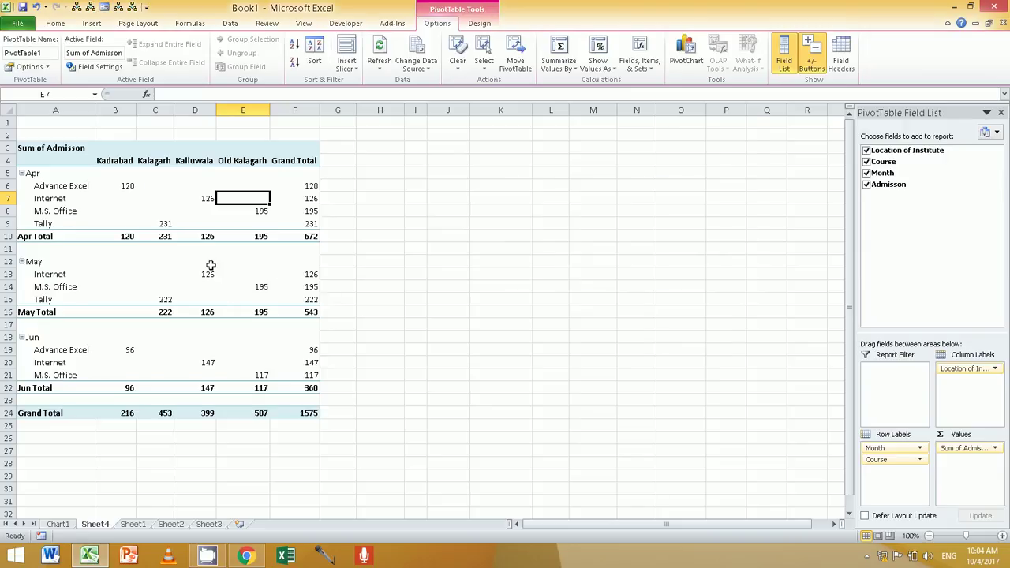
left_click(560, 66)
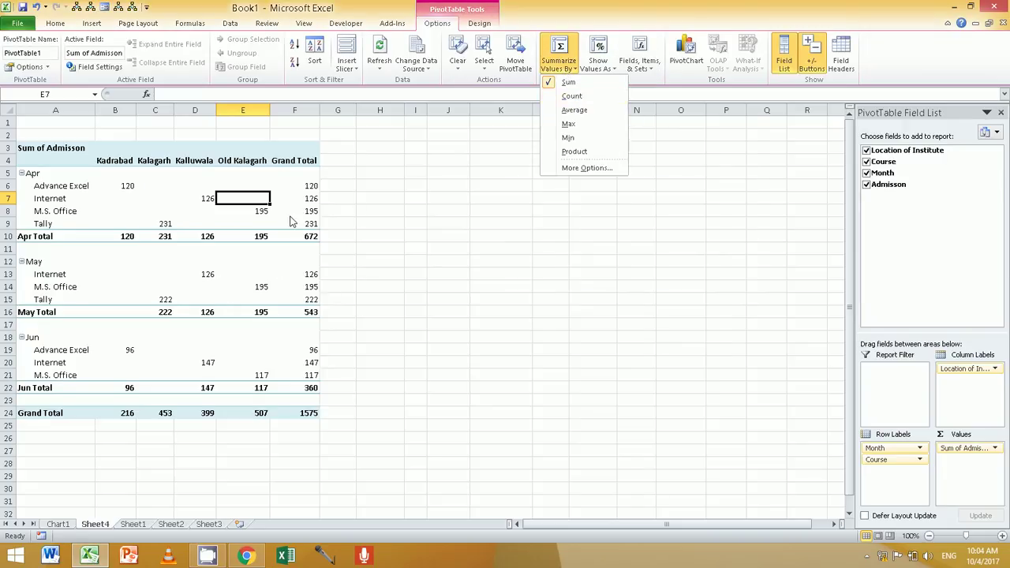
Switch the admissions values to Count, then back to Sum
left_click(306, 199)
left_click(308, 198)
left_click(309, 186)
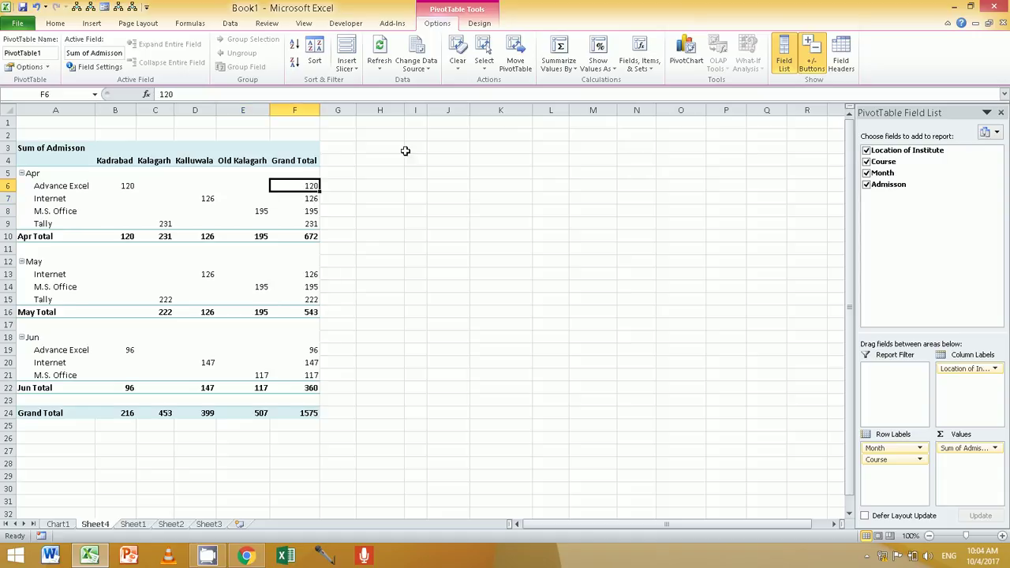
left_click(557, 69)
left_click(570, 98)
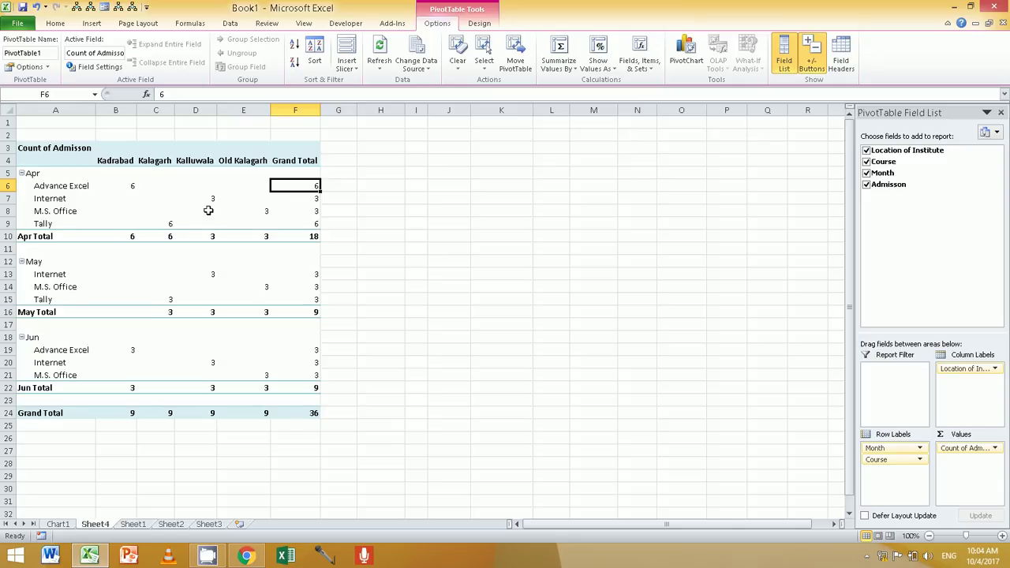
left_click(60, 199)
left_click(203, 198)
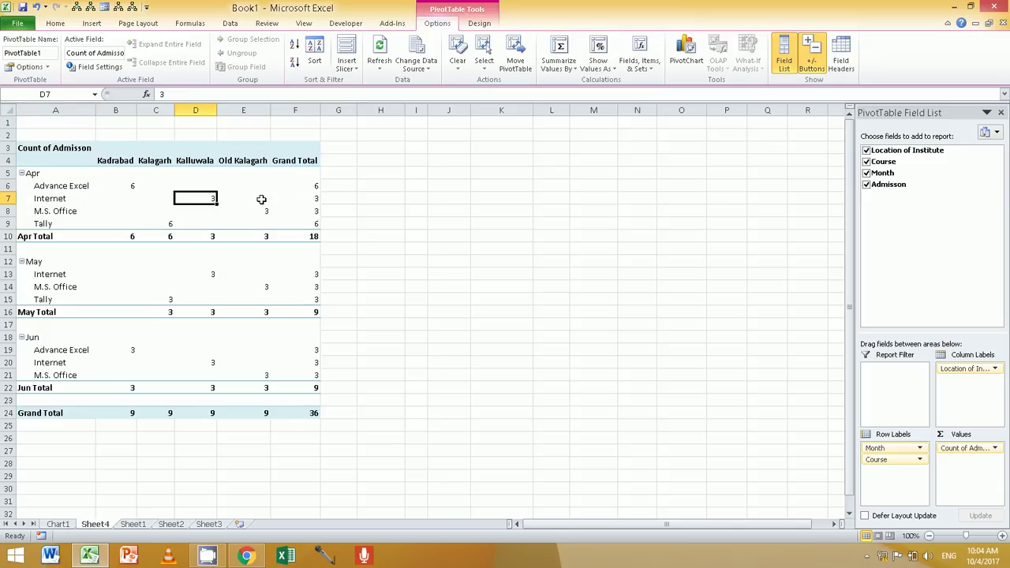
left_click(558, 61)
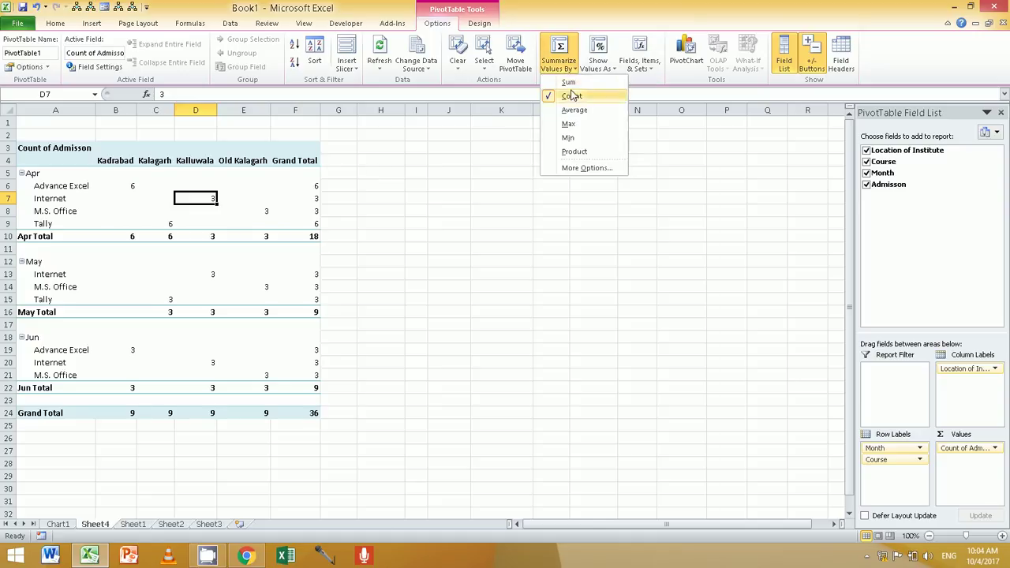
left_click(571, 84)
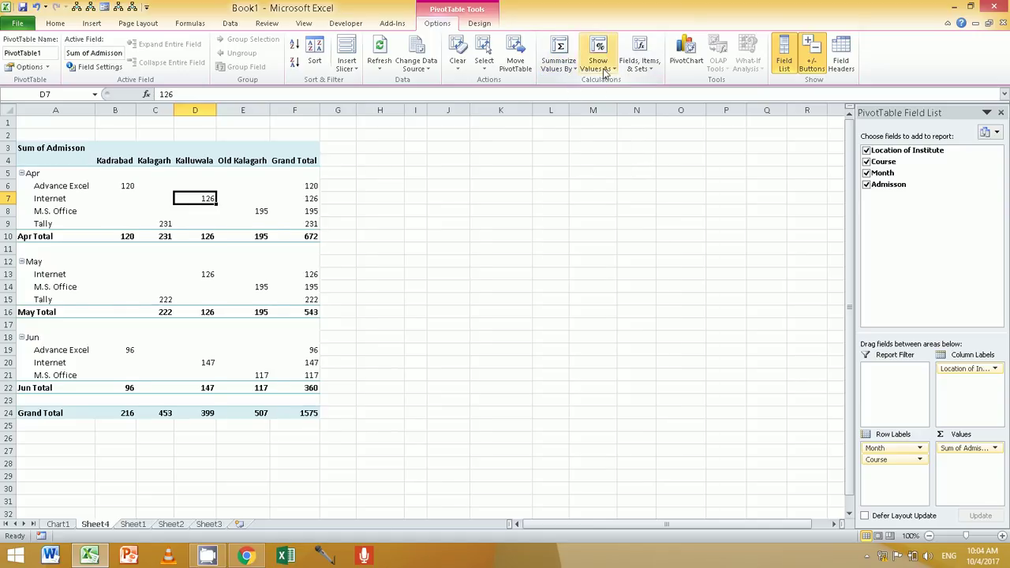
Try % of Grand Total and Running Total by Course, then return to No Calculation
left_click(598, 64)
left_click(619, 99)
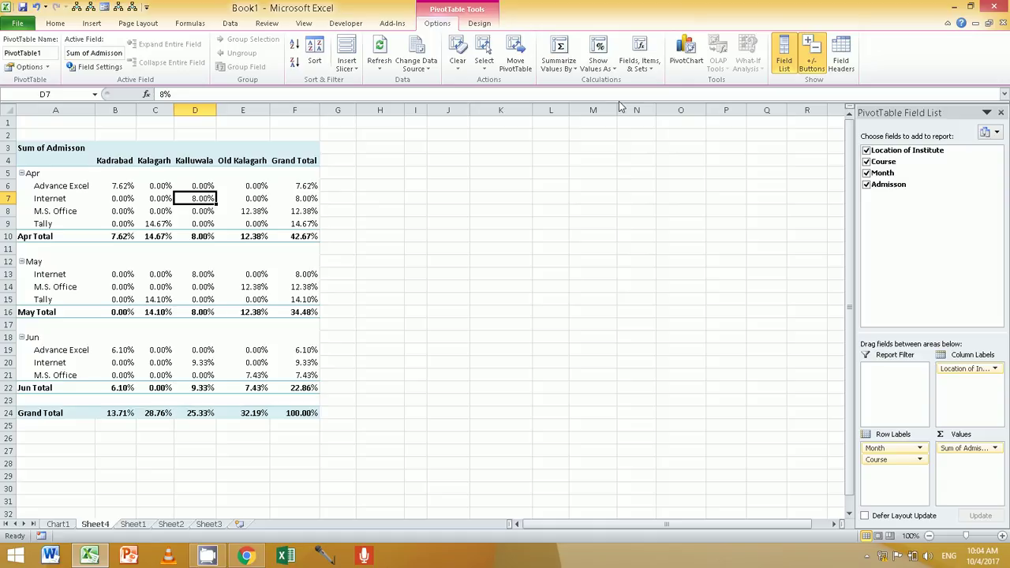
left_click(600, 62)
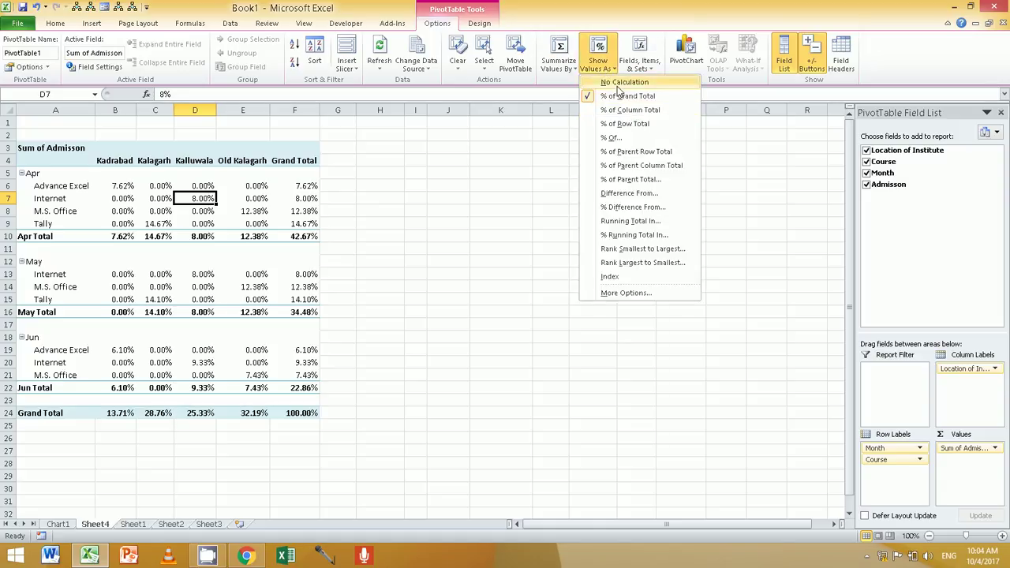
left_click(619, 84)
left_click(598, 57)
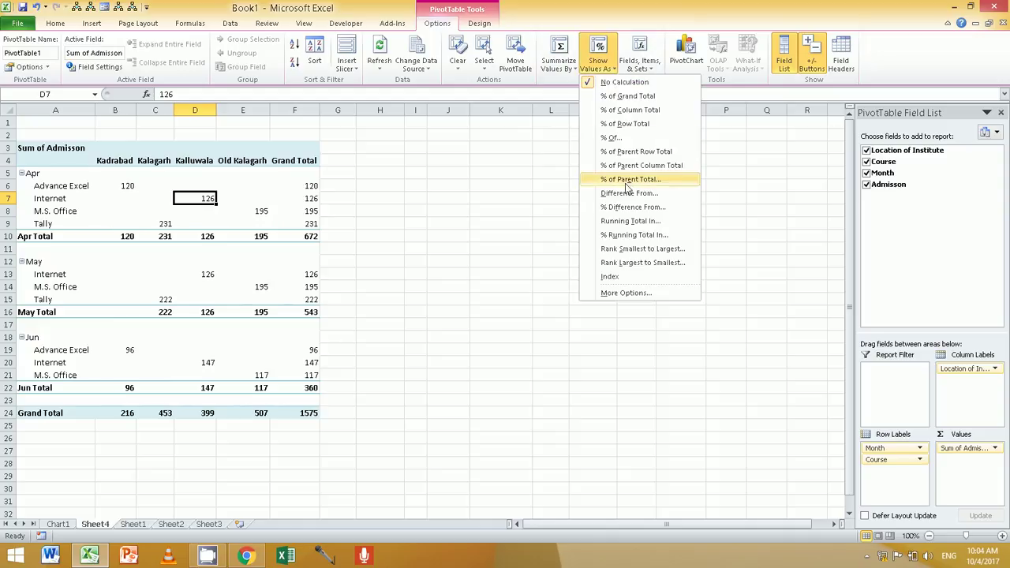
left_click(643, 224)
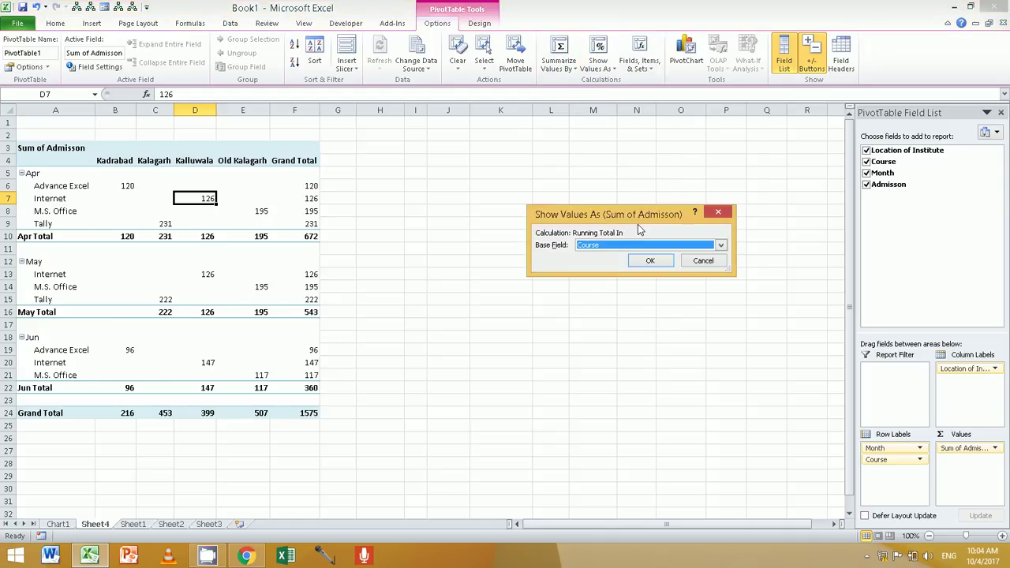
left_click(646, 261)
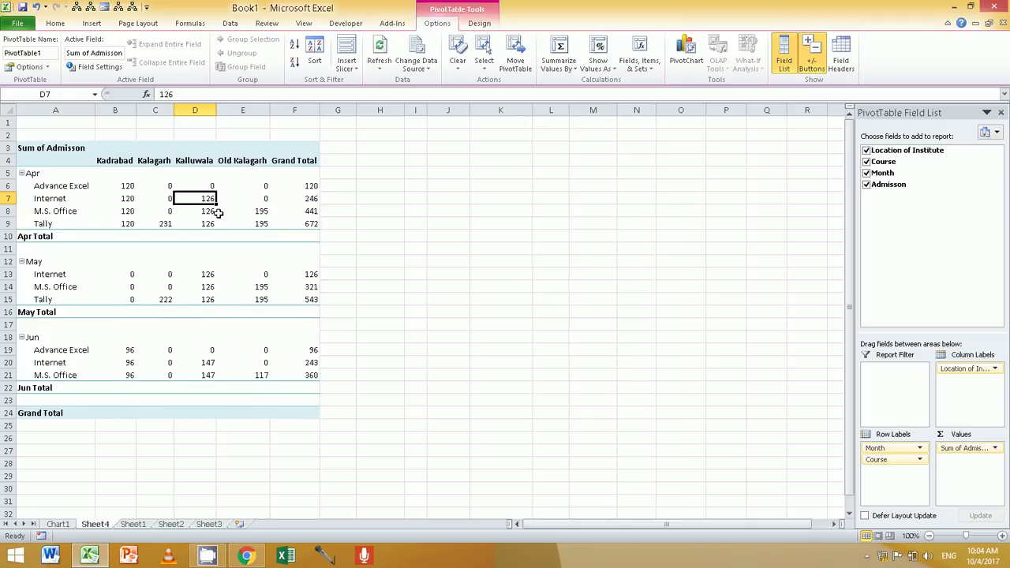
left_click(598, 63)
left_click(617, 82)
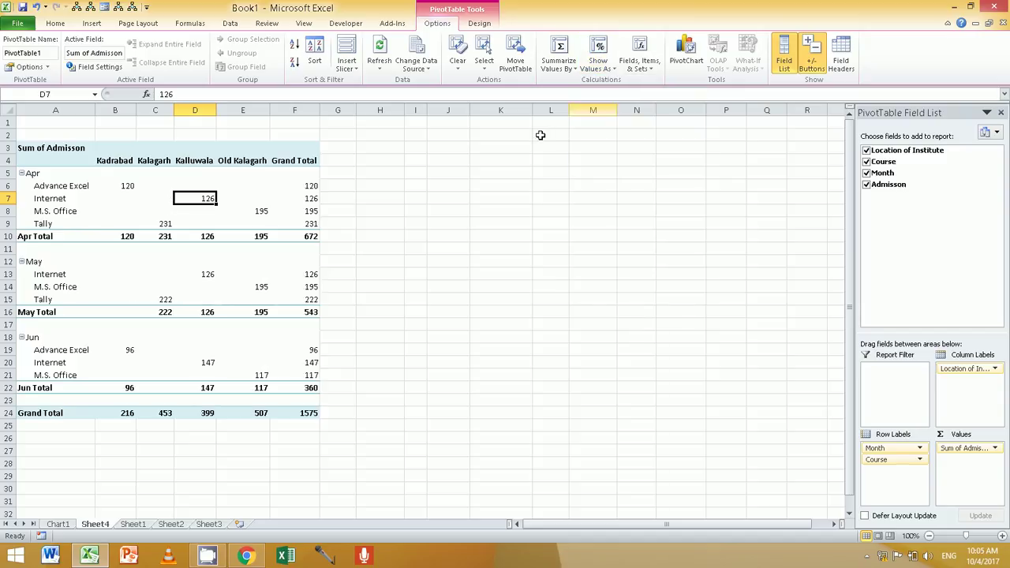
Start a new calculated field and name it Bonus
left_click(640, 64)
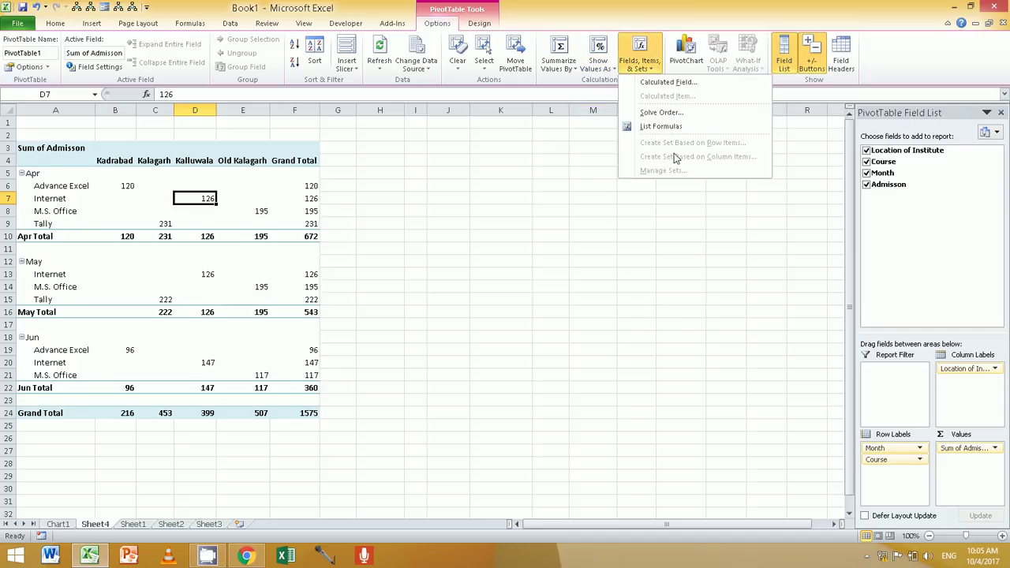
left_click(683, 83)
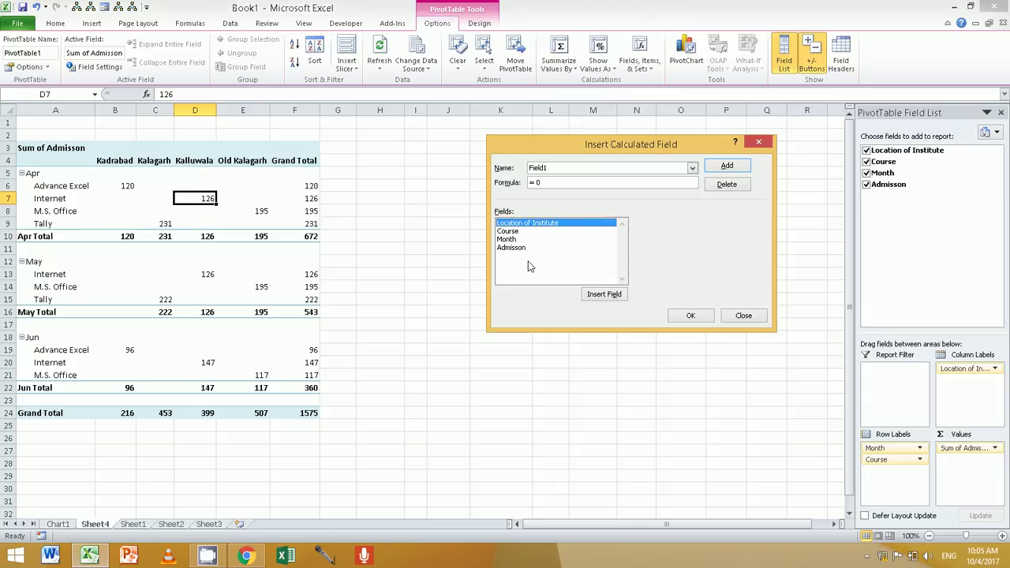
left_click(692, 169)
left_click(692, 169)
type("Di")
key("BackSpace")
key("BackSpace")
key("BackSpace")
type("B")
Set the Bonus formula to =Admisson*200, add it and confirm
left_click(521, 248)
type("*200")
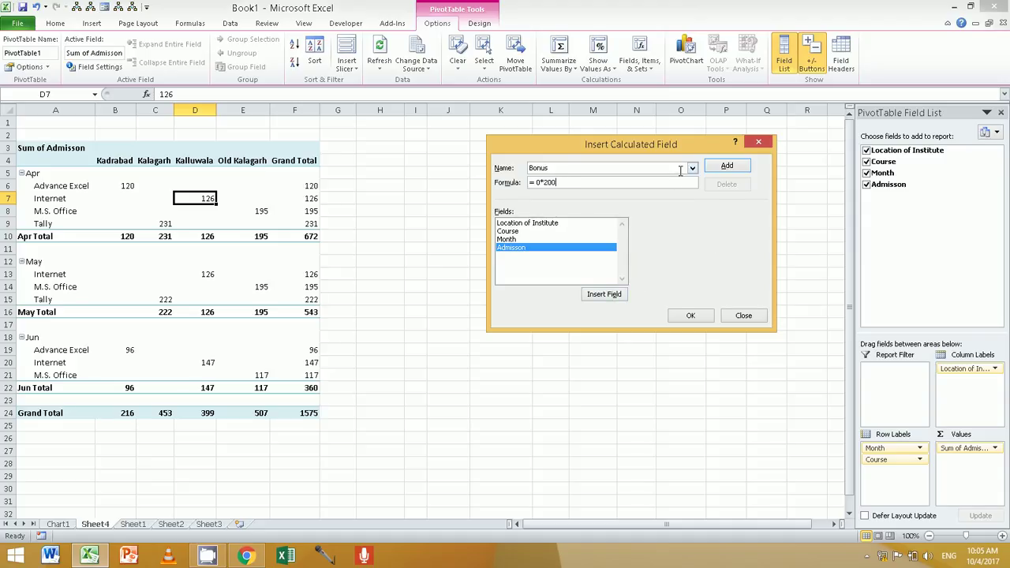
left_click(613, 294)
key("BackSpace")
key("BackSpace")
key("BackSpace")
key("BackSpace")
key("BackSpace")
key("BackSpace")
key("BackSpace")
left_click(601, 294)
left_click(727, 166)
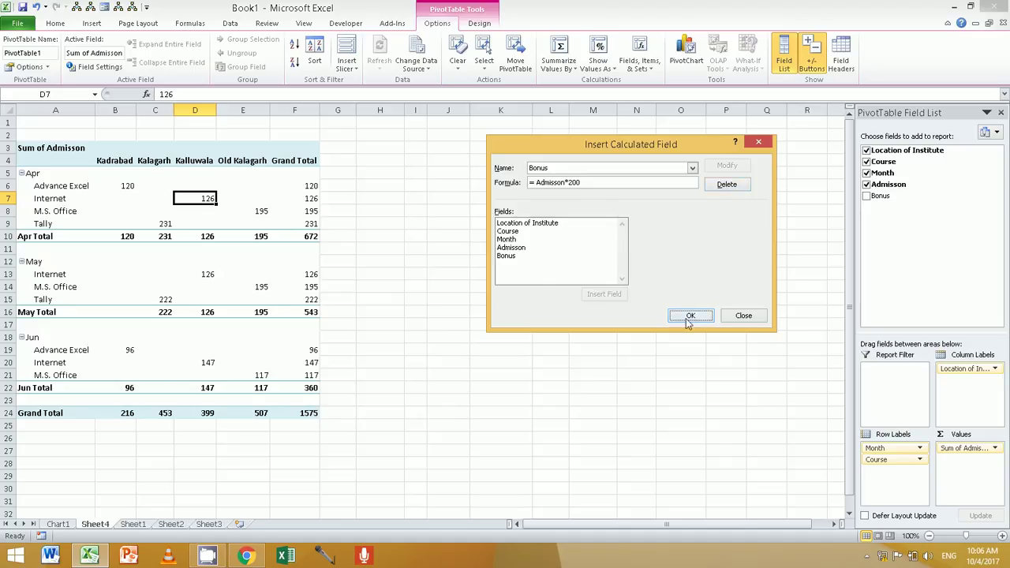
left_click(689, 315)
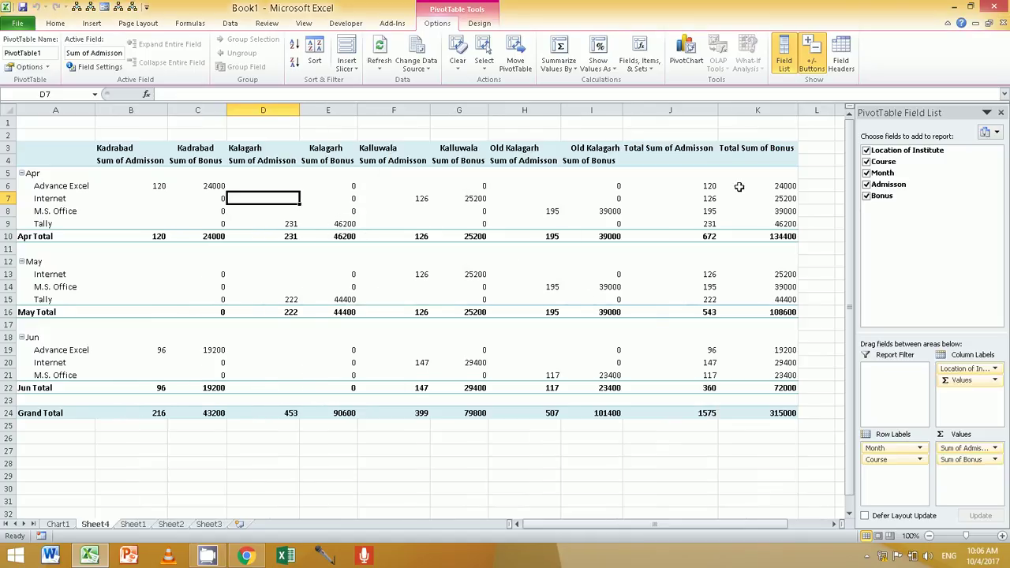
left_click(763, 151)
left_click(764, 184)
left_click(770, 210)
left_click(772, 225)
left_click(771, 274)
left_click(772, 299)
left_click(769, 325)
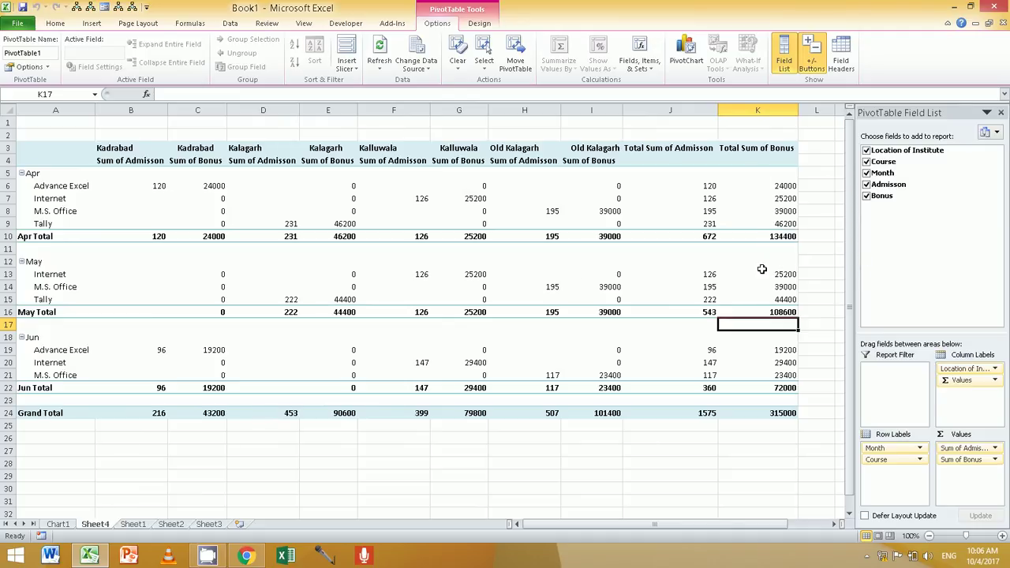
left_click(866, 196)
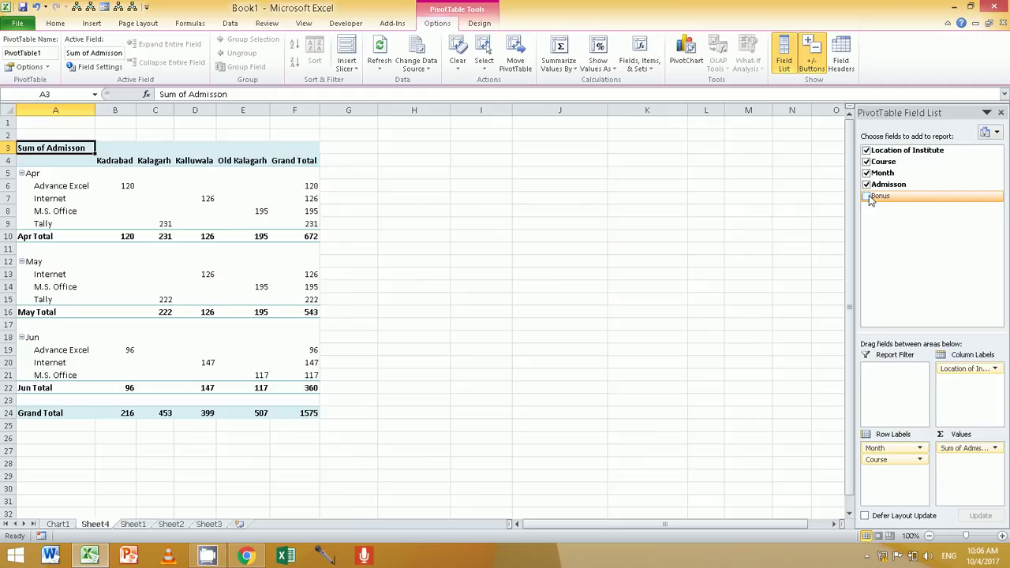
left_click(866, 195)
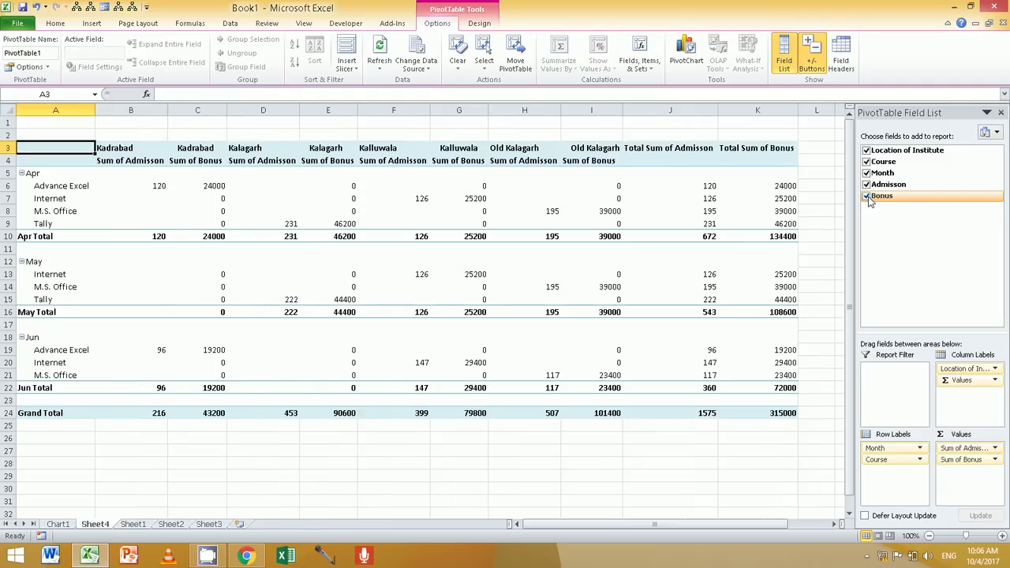
left_click(866, 196)
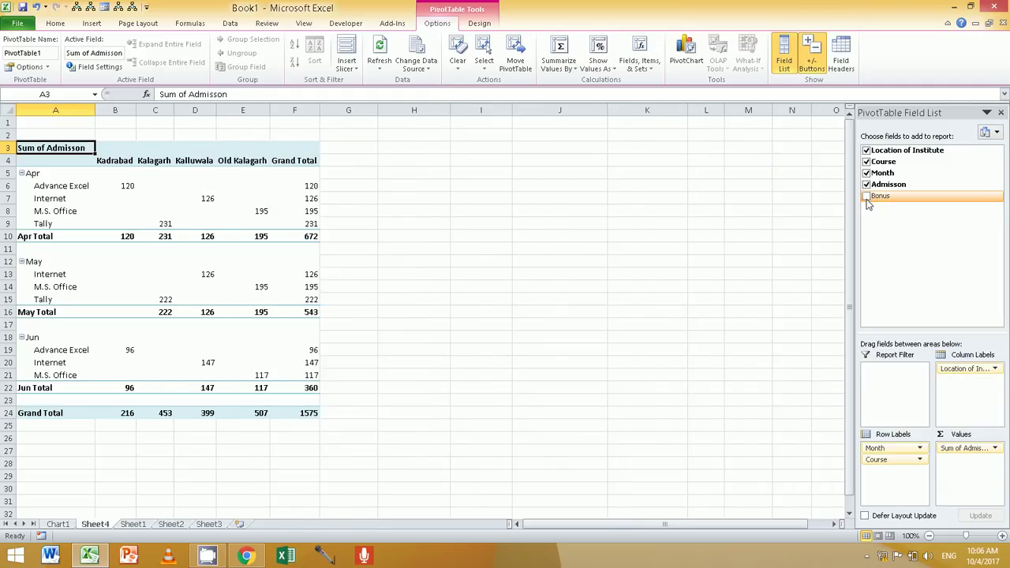
left_click(867, 196)
left_click(688, 322)
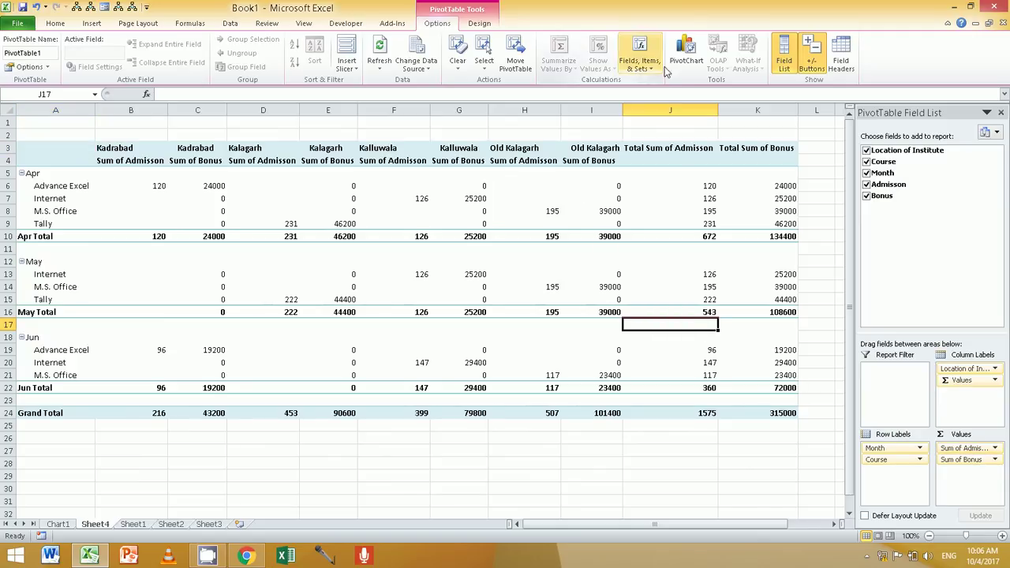
left_click(841, 63)
left_click(841, 63)
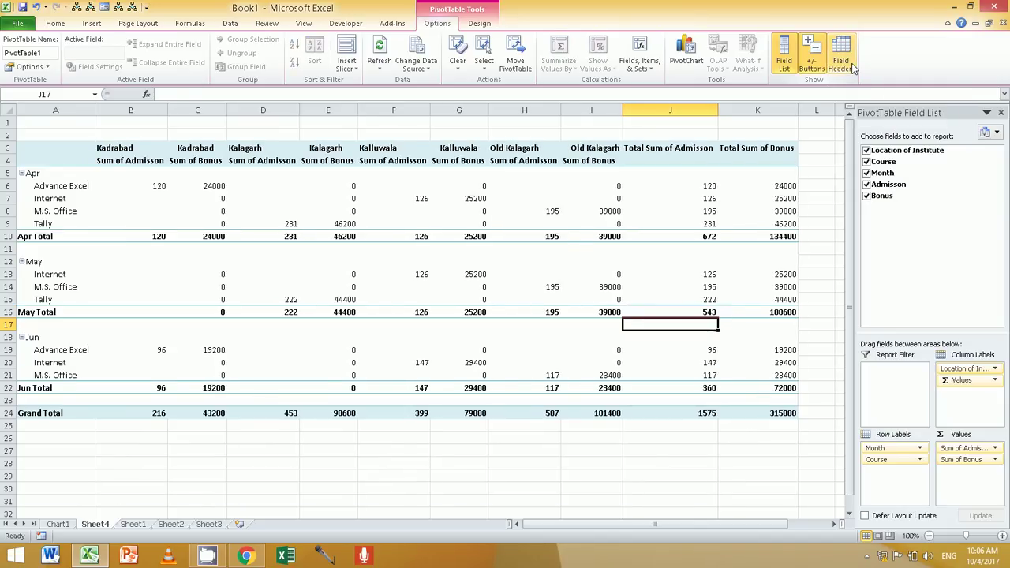
left_click(47, 67)
left_click(49, 68)
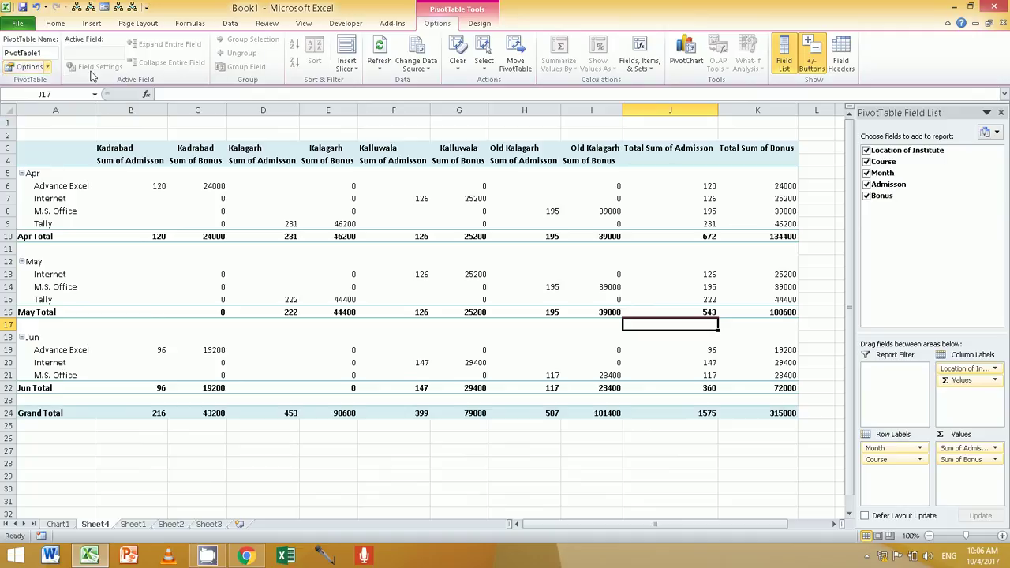
left_click(418, 237)
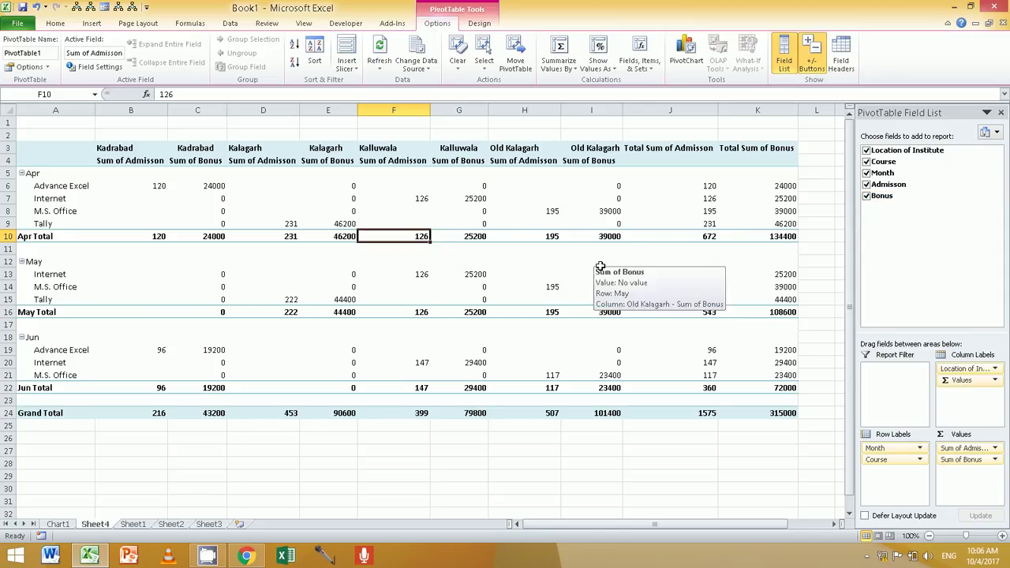
mouse_move(889, 450)
left_mouse_down()
mouse_move(884, 387)
mouse_move(885, 461)
left_mouse_up()
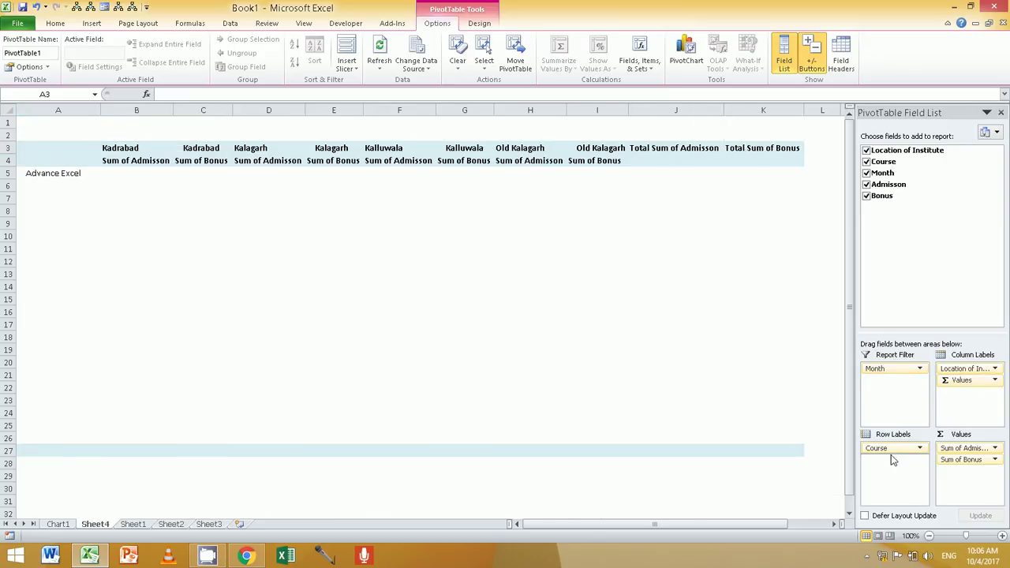
Make Location of Institute a report filter with Month then Course as row labels
mouse_move(957, 371)
left_mouse_down()
mouse_move(879, 379)
mouse_move(893, 463)
left_mouse_up()
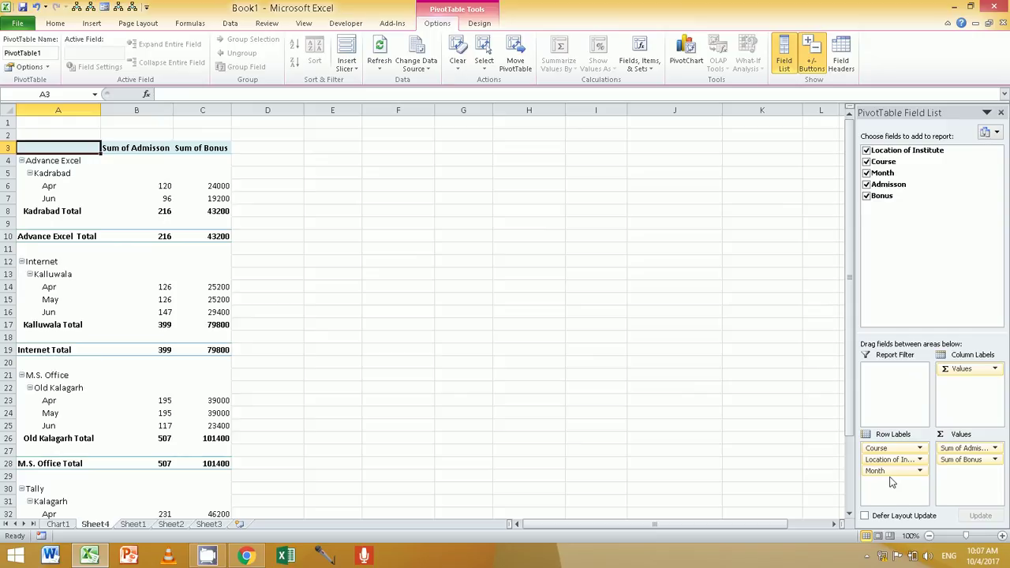
left_click_drag(890, 471, 884, 382)
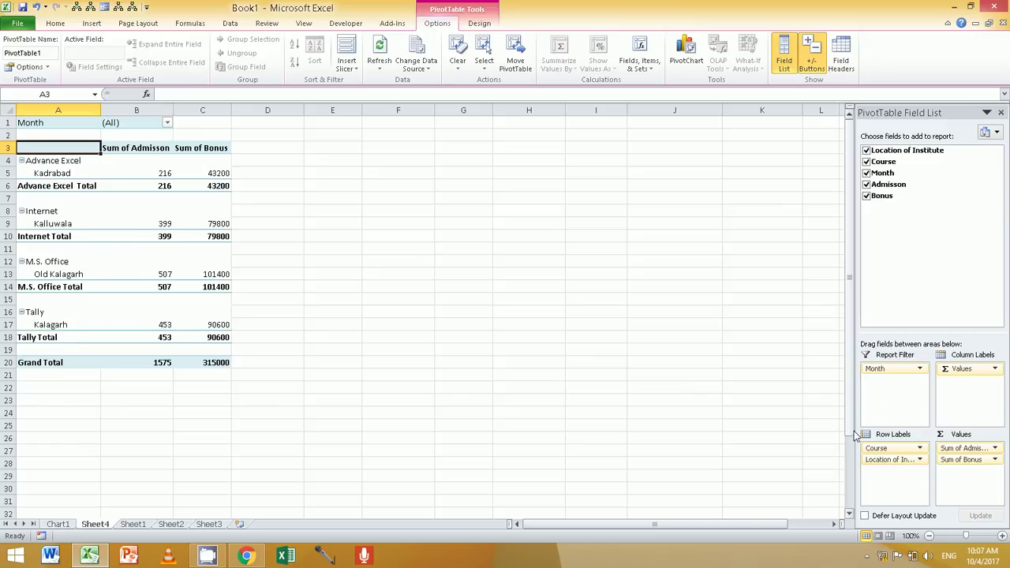
mouse_move(876, 448)
left_mouse_down()
mouse_move(880, 472)
mouse_move(887, 380)
mouse_move(901, 449)
left_mouse_up()
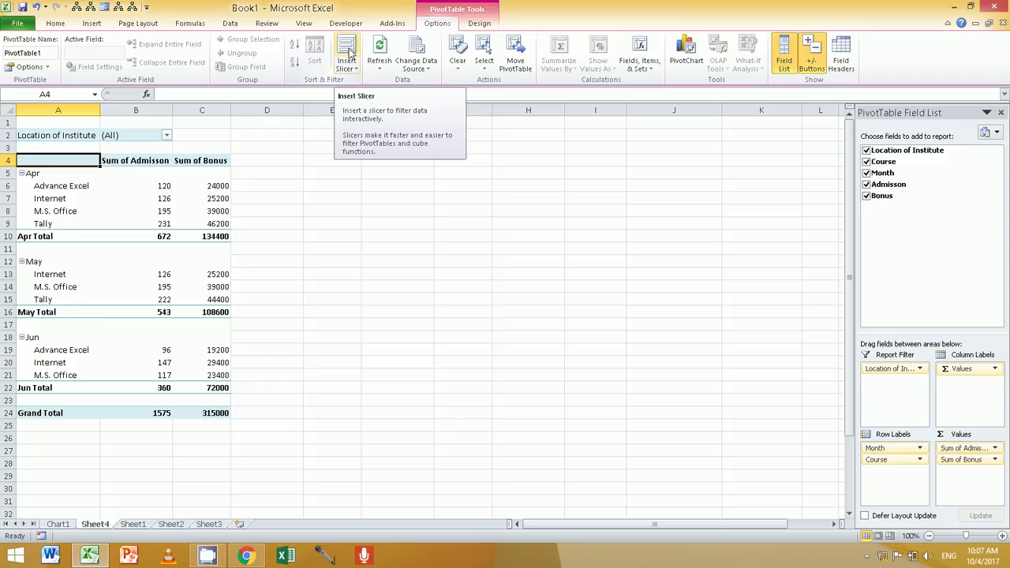
Insert Location of Institute, Course and Month slicers for the PivotTable
left_click(349, 52)
left_click_drag(678, 165, 530, 163)
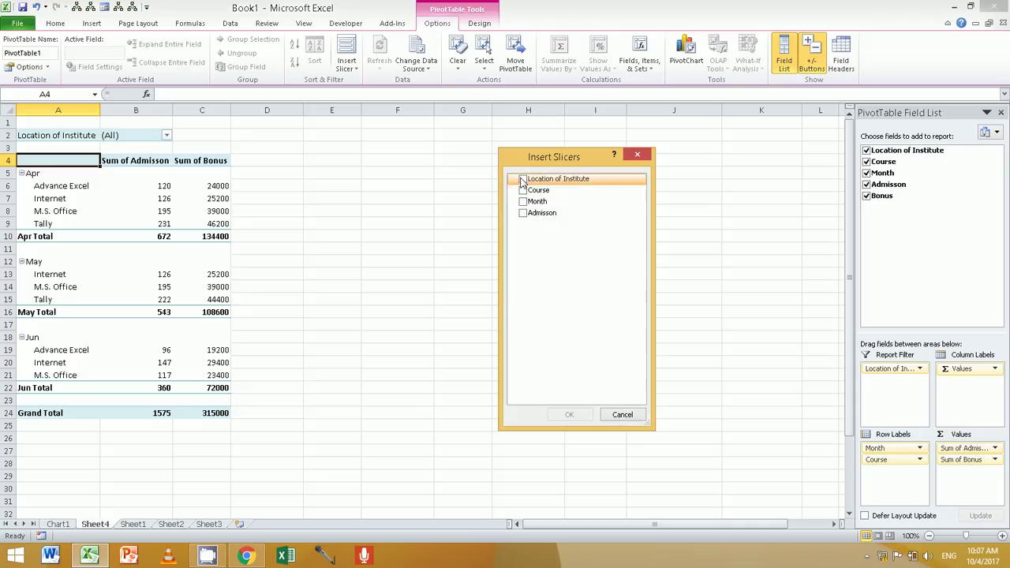
left_click(522, 180)
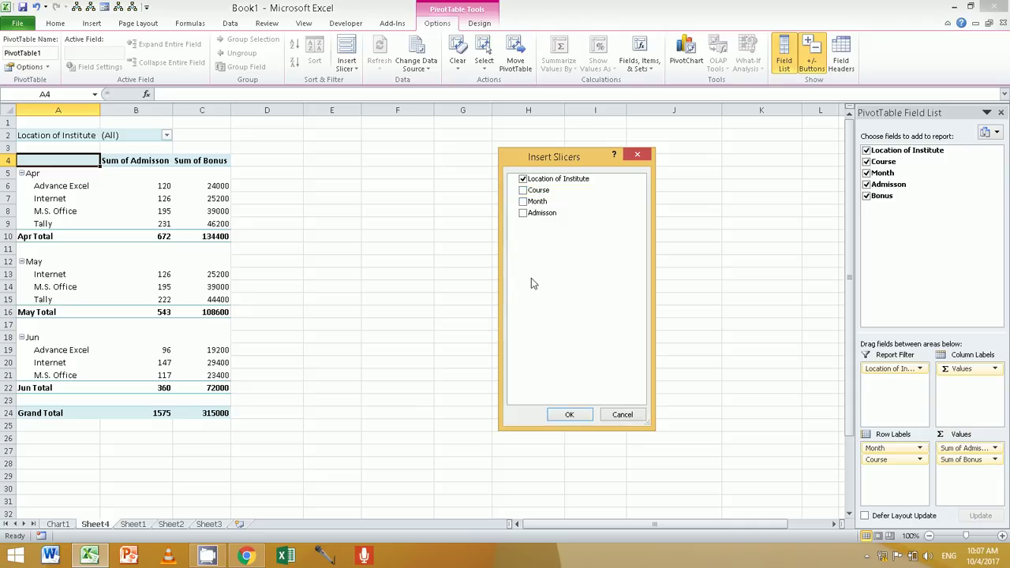
left_click(523, 190)
left_click(523, 201)
left_click(570, 415)
Line up the Month, Course and Location of Institute slicers in a row beside the table
left_click_drag(466, 279, 718, 175)
left_click_drag(453, 246, 601, 183)
left_click_drag(417, 212, 464, 179)
left_click(204, 228)
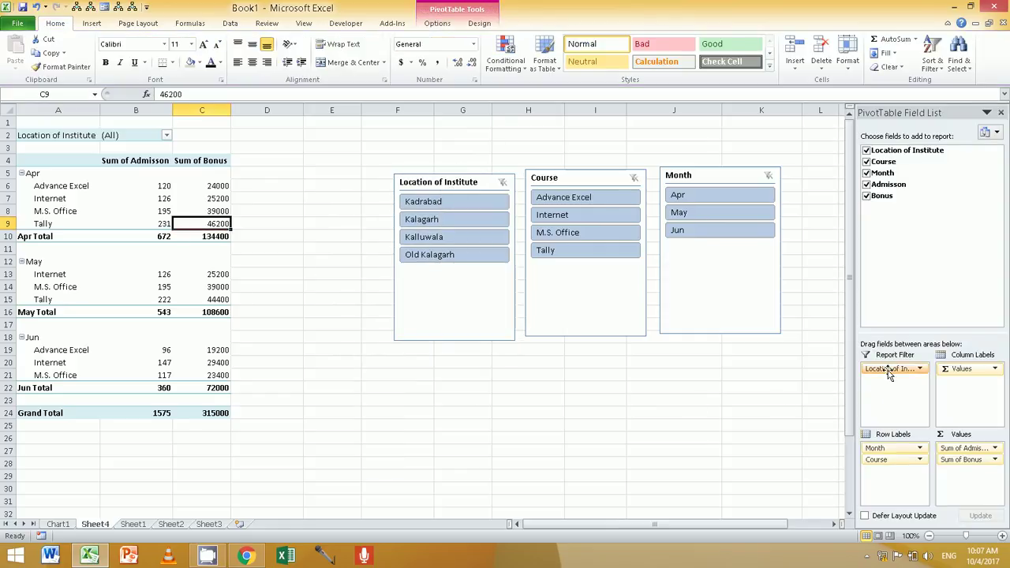
Put Location of Institute in rows, test each location, make Month a report filter, then clear locations
mouse_move(888, 370)
left_mouse_down()
mouse_move(884, 460)
mouse_move(882, 448)
left_mouse_up()
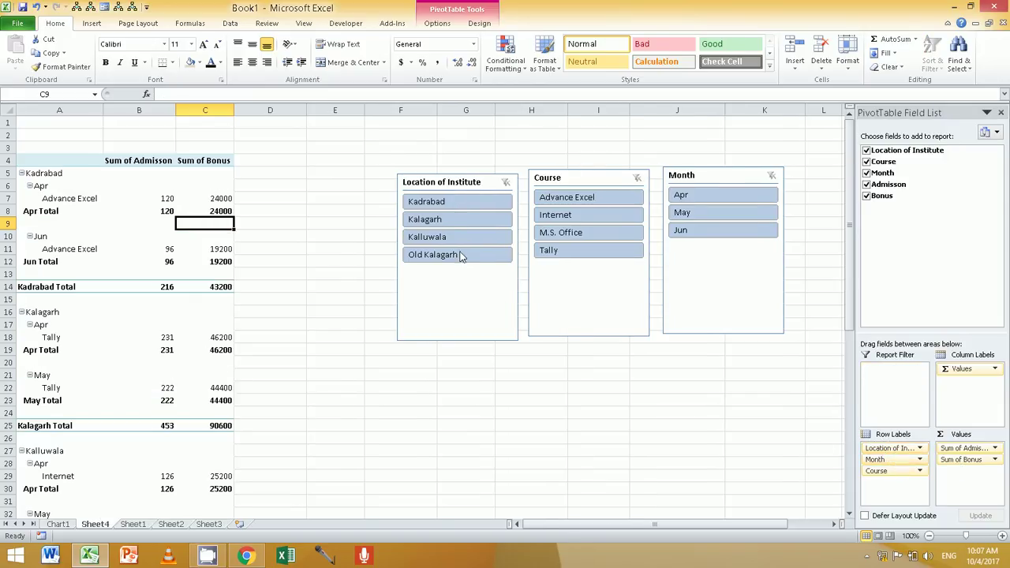
left_click(446, 202)
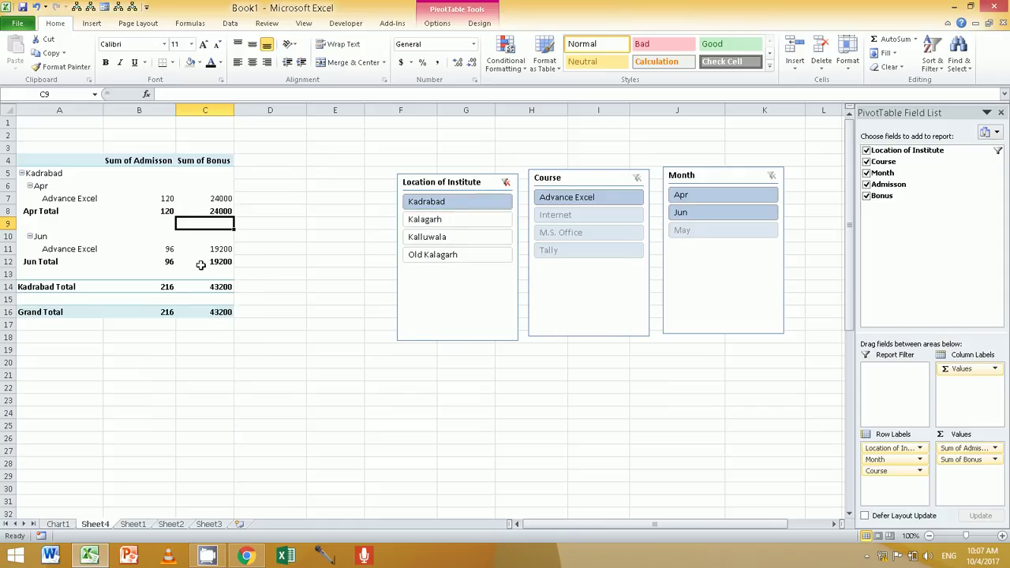
left_click(466, 219)
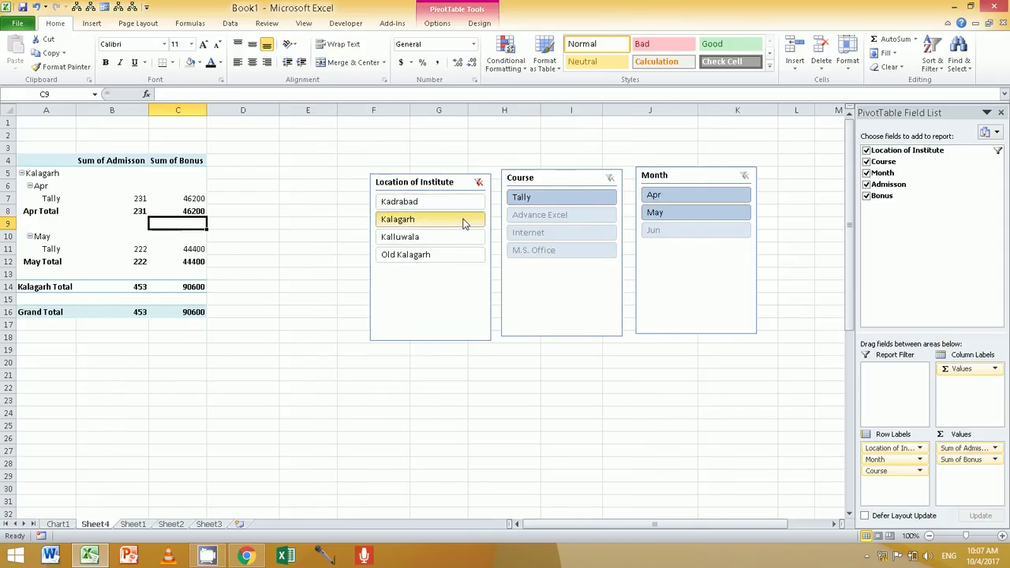
left_click(429, 243)
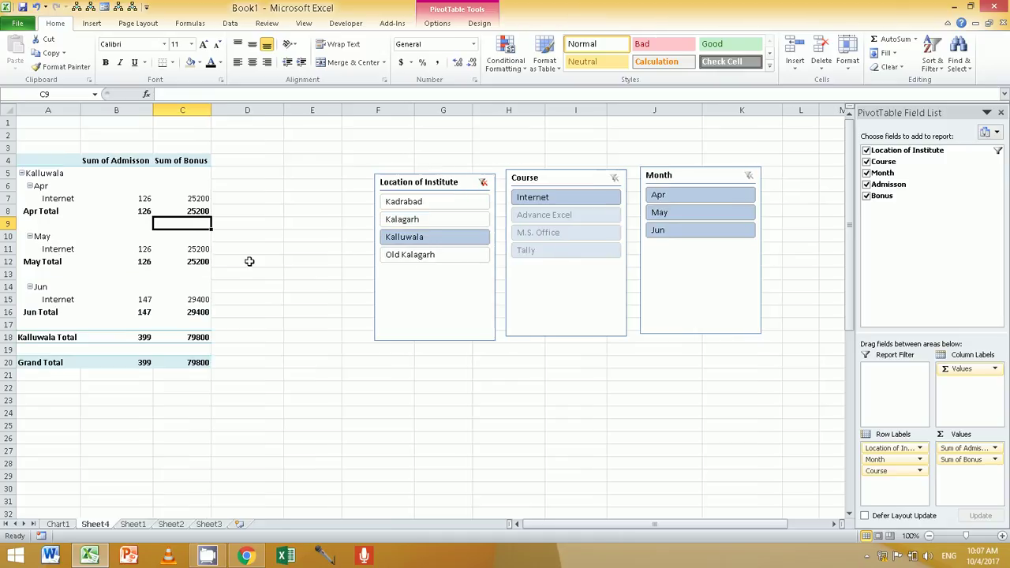
left_click(431, 260)
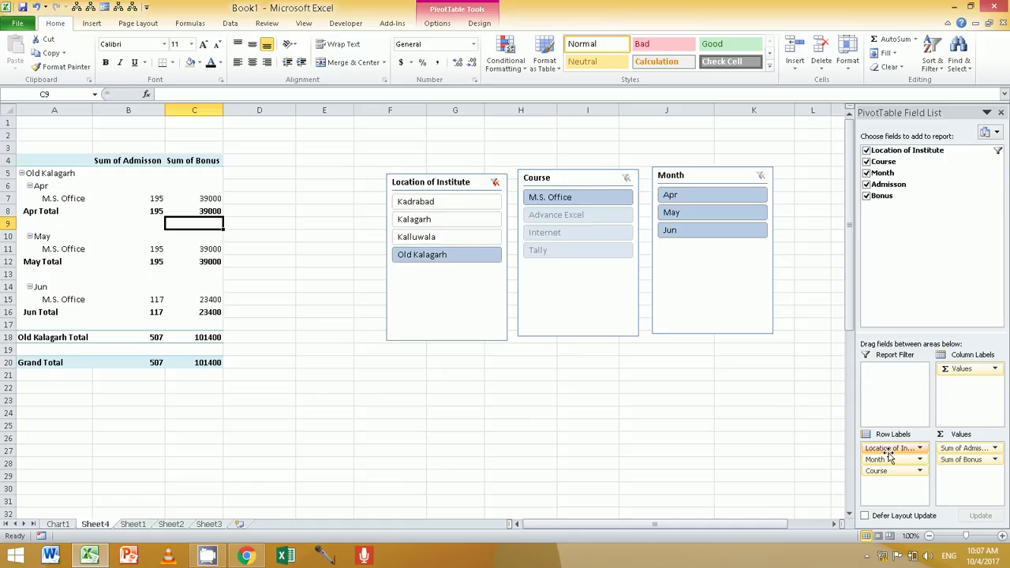
left_click_drag(889, 458, 884, 369)
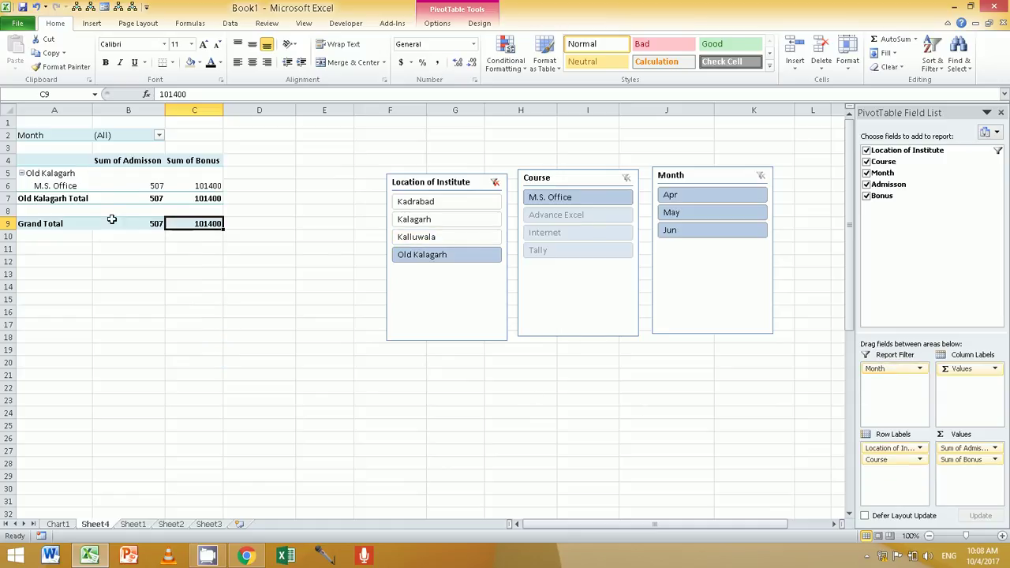
left_click(495, 182)
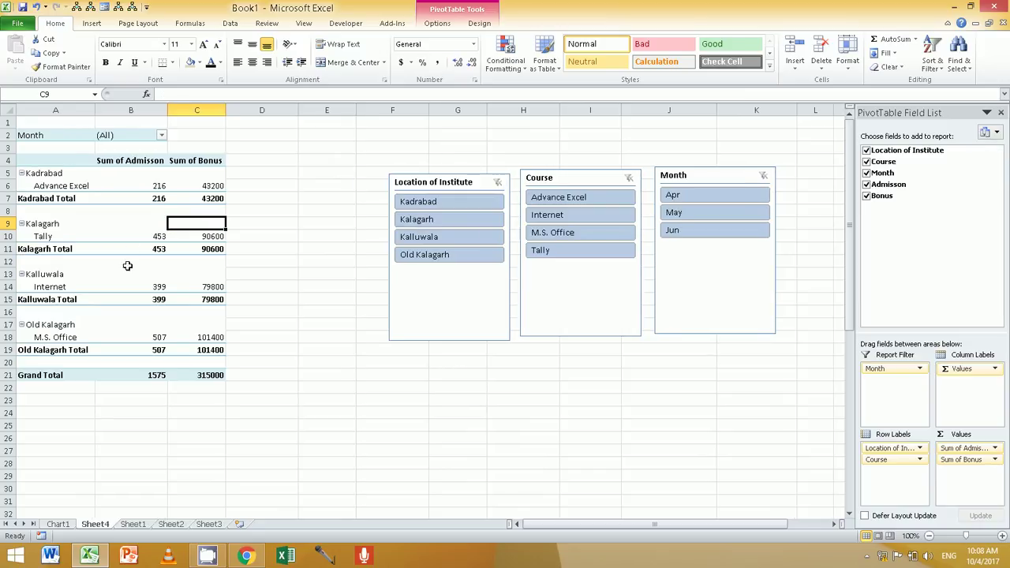
Test the Advance Excel, Internet, M.S. Office and Tally course filters, then clear the course slicer
left_click(545, 201)
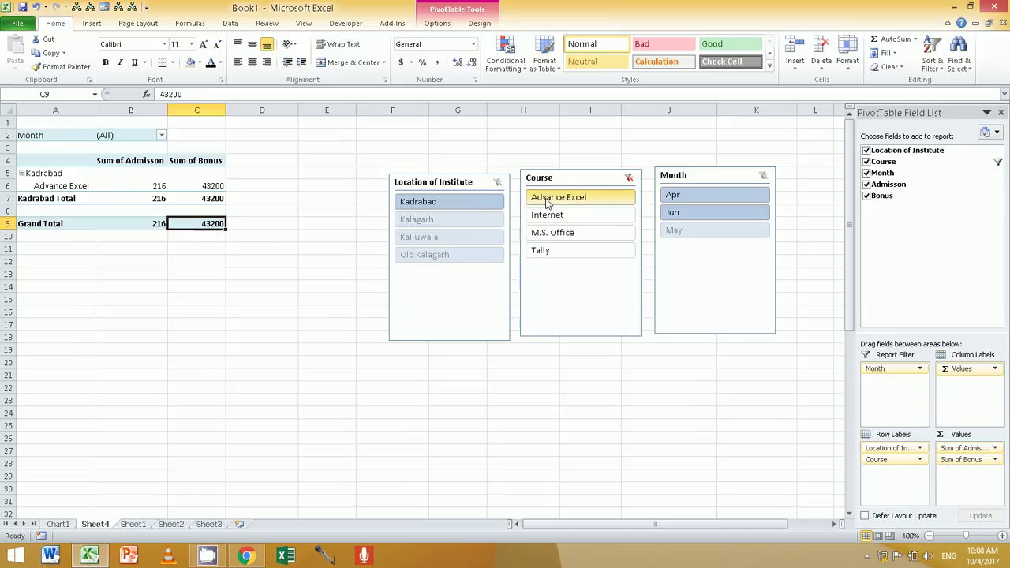
left_click(548, 214)
left_click(550, 232)
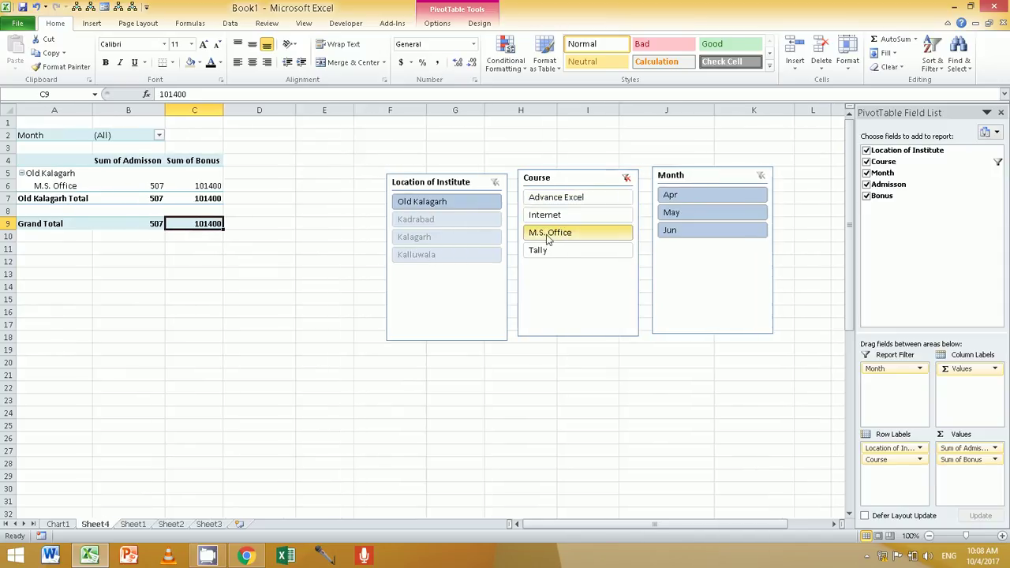
left_click(547, 251)
left_click(626, 178)
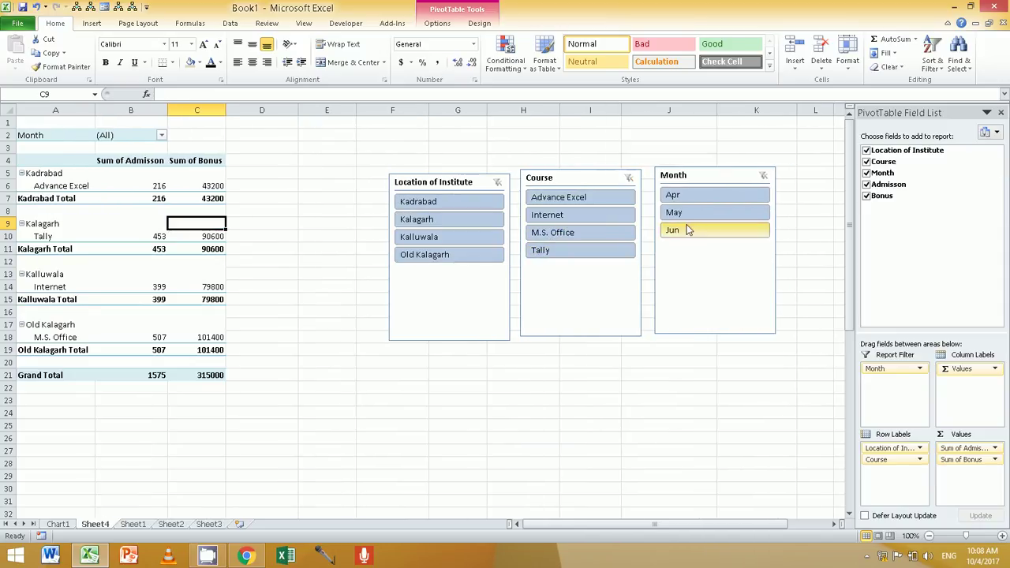
Test the May, Jun and Apr month filters, then clear the Month slicer
left_click(687, 218)
left_click(688, 233)
left_click(686, 198)
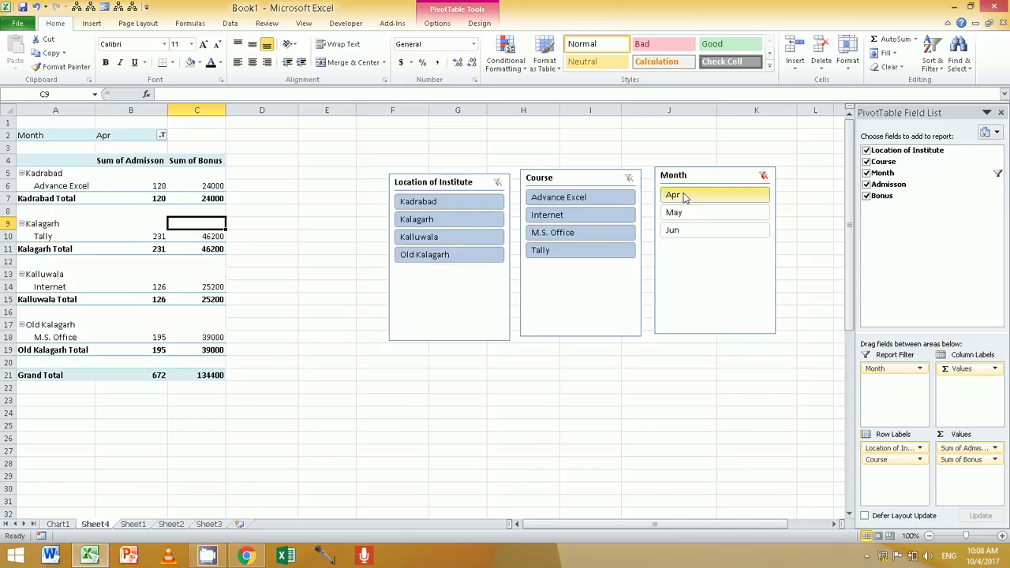
left_click(763, 175)
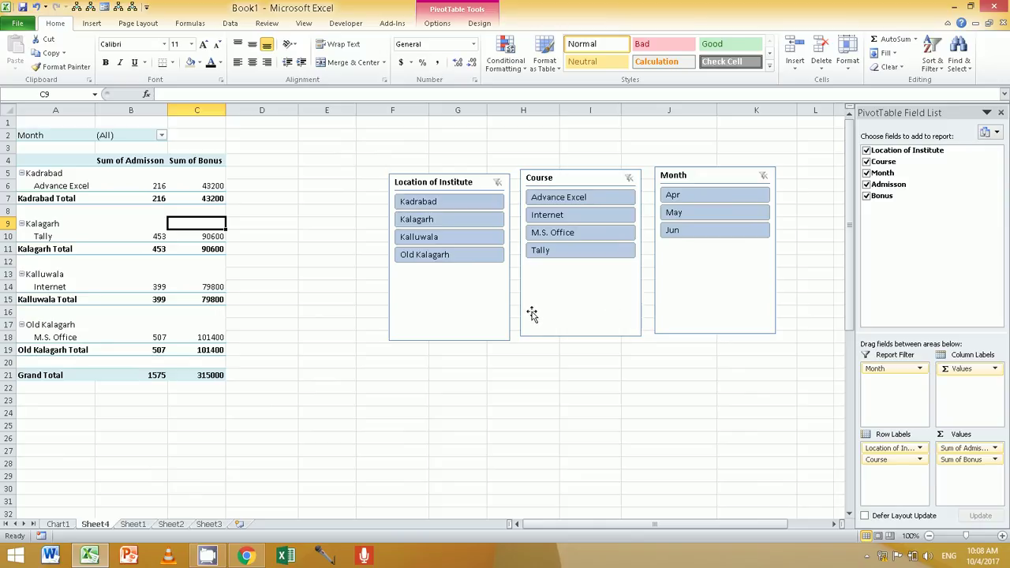
left_click(308, 285)
Place the Location of Institute slicer under the Month slicer and shorten both to fit their items
left_click_drag(404, 192, 684, 264)
mouse_move(561, 178)
left_mouse_down()
mouse_move(706, 368)
mouse_move(828, 255)
left_mouse_up()
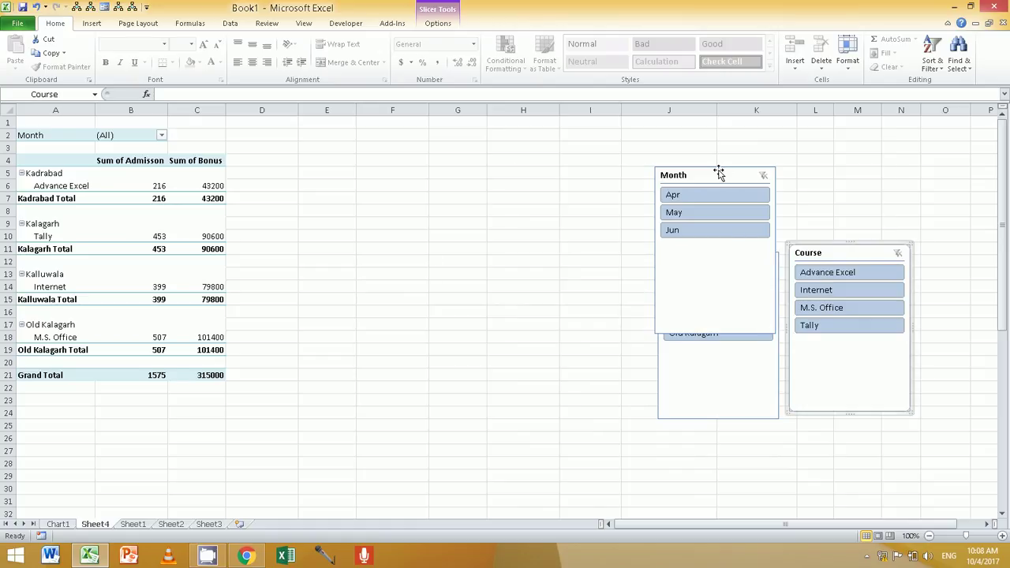
left_click_drag(716, 172, 716, 128)
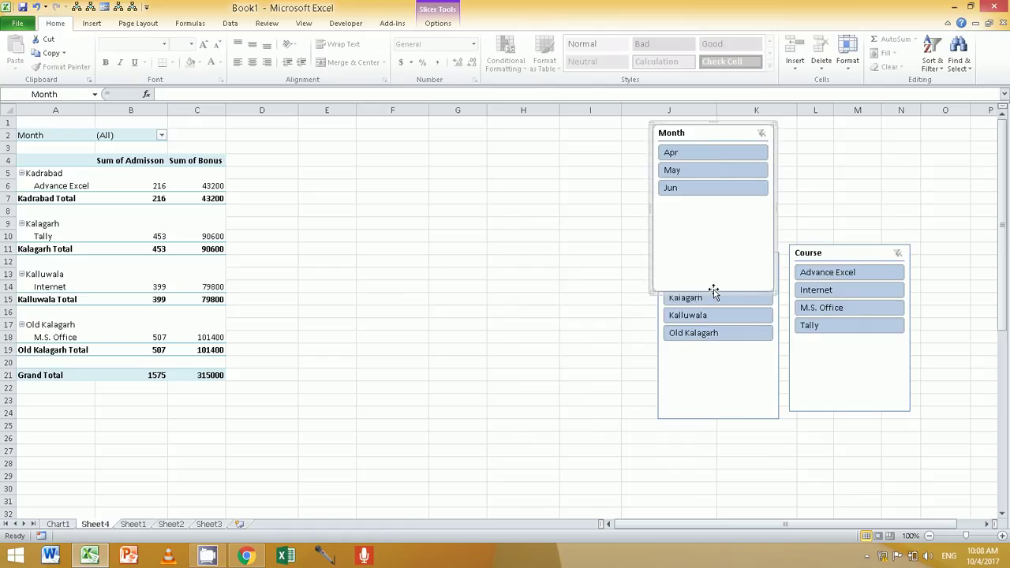
left_click_drag(715, 287, 715, 194)
left_click(729, 420)
left_click_drag(721, 419, 723, 355)
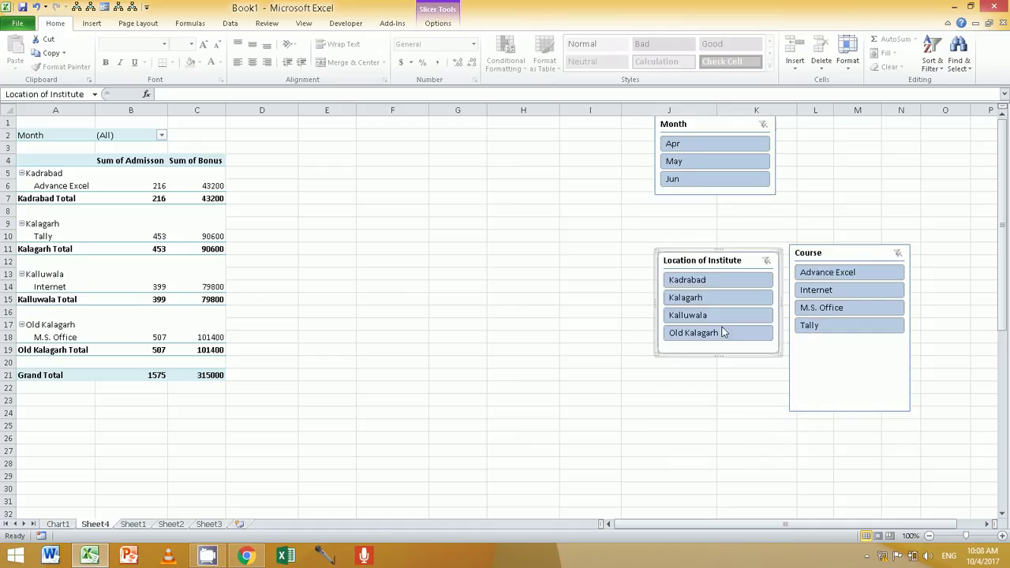
Snug Location up under Month and stack a shortened Course slicer beneath it
left_click_drag(718, 252, 716, 205)
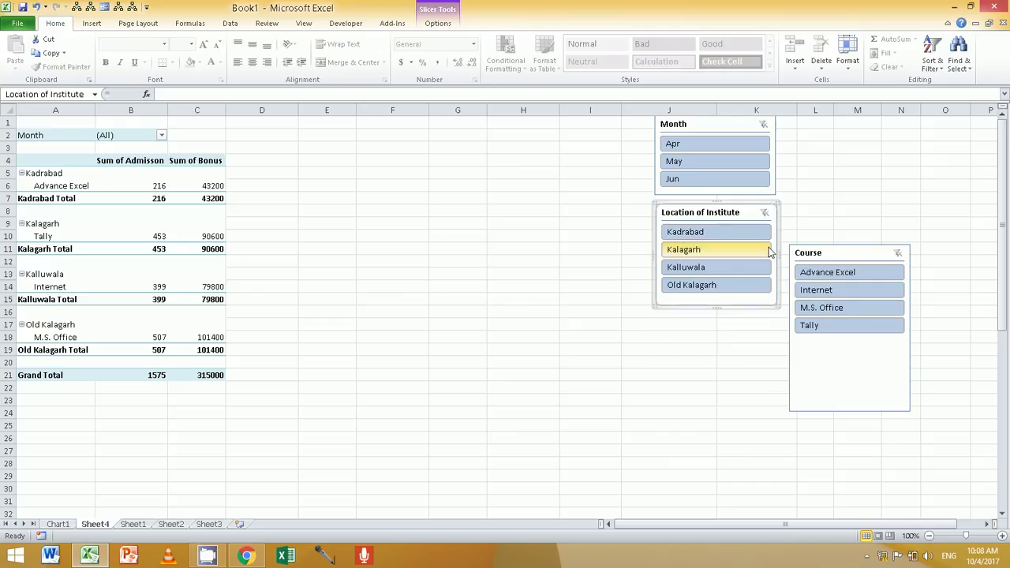
left_click_drag(817, 256, 694, 315)
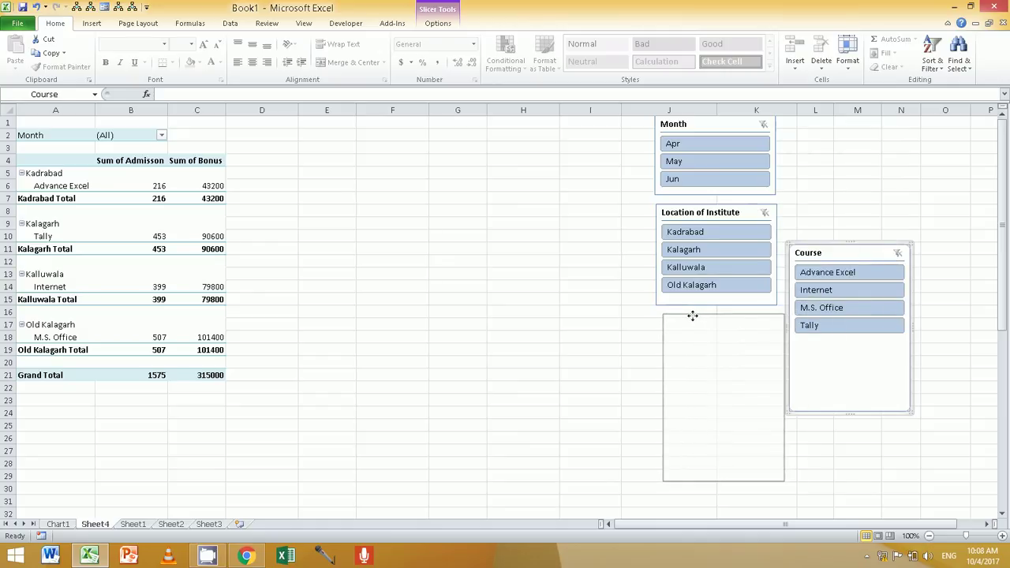
left_click_drag(693, 315, 690, 313)
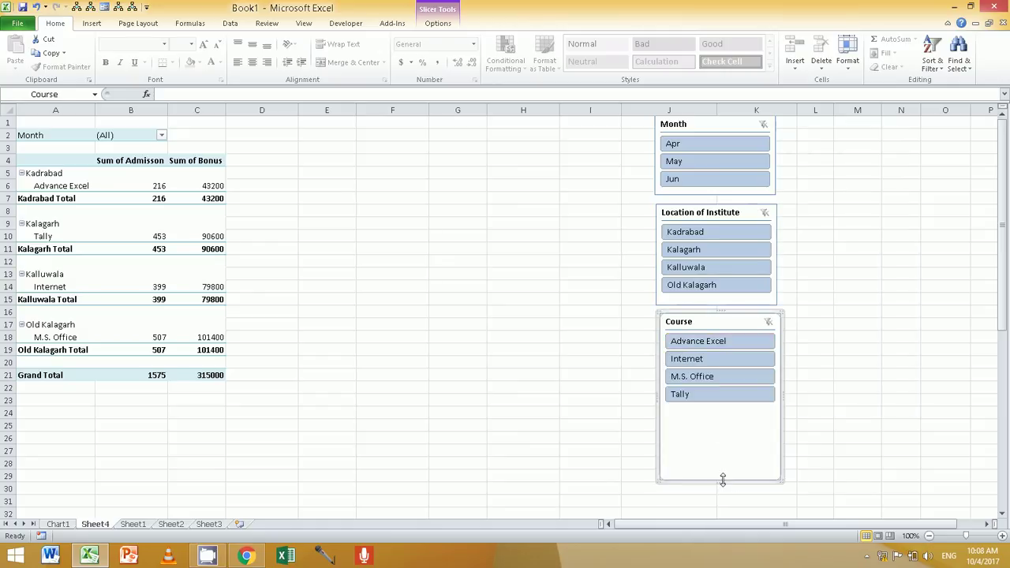
left_click_drag(721, 475, 721, 408)
left_click(437, 284)
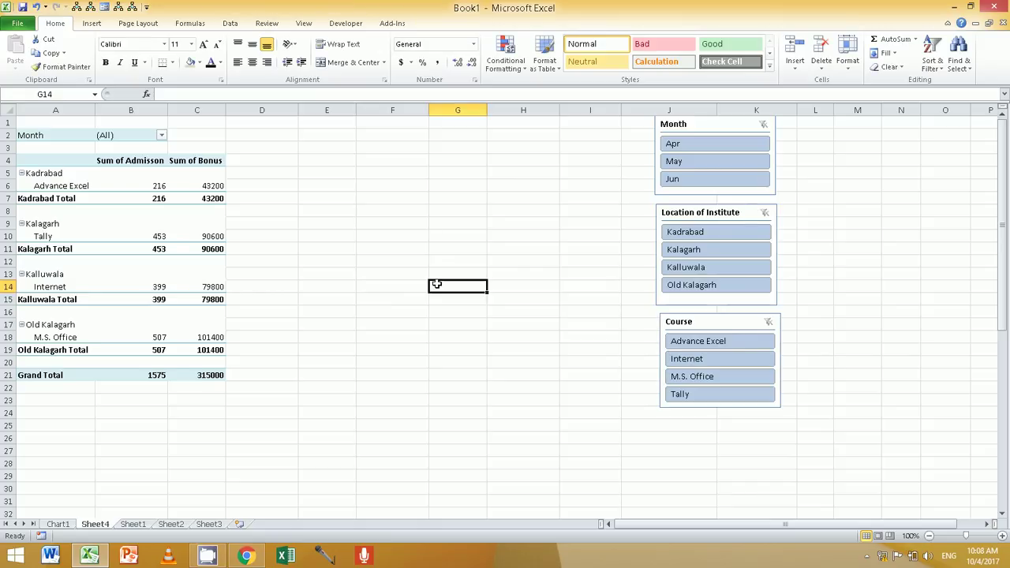
From a cell in Sheet1's source table, start a new PivotTable from Table1
left_click(98, 185)
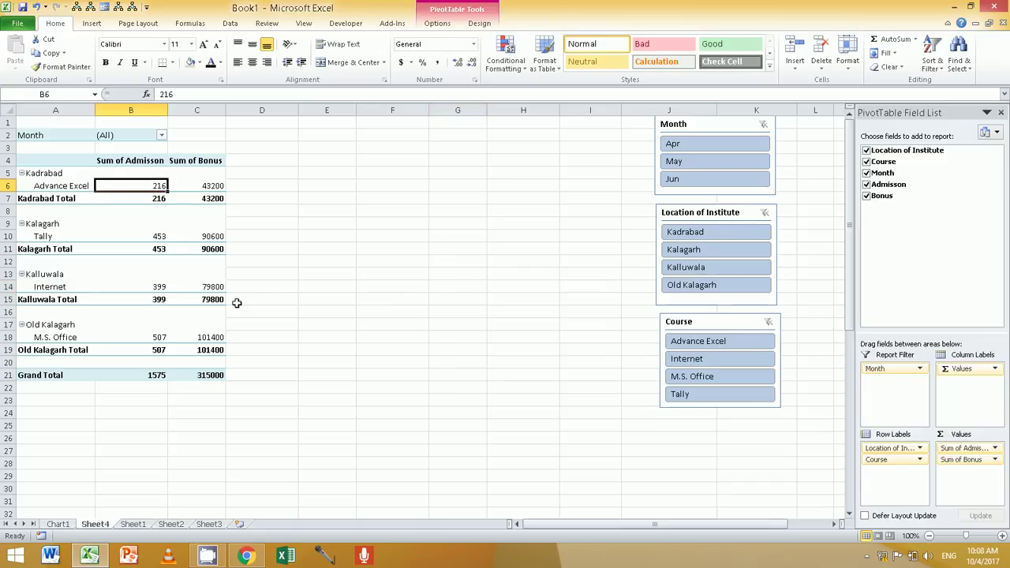
left_click(305, 158)
left_click(150, 211)
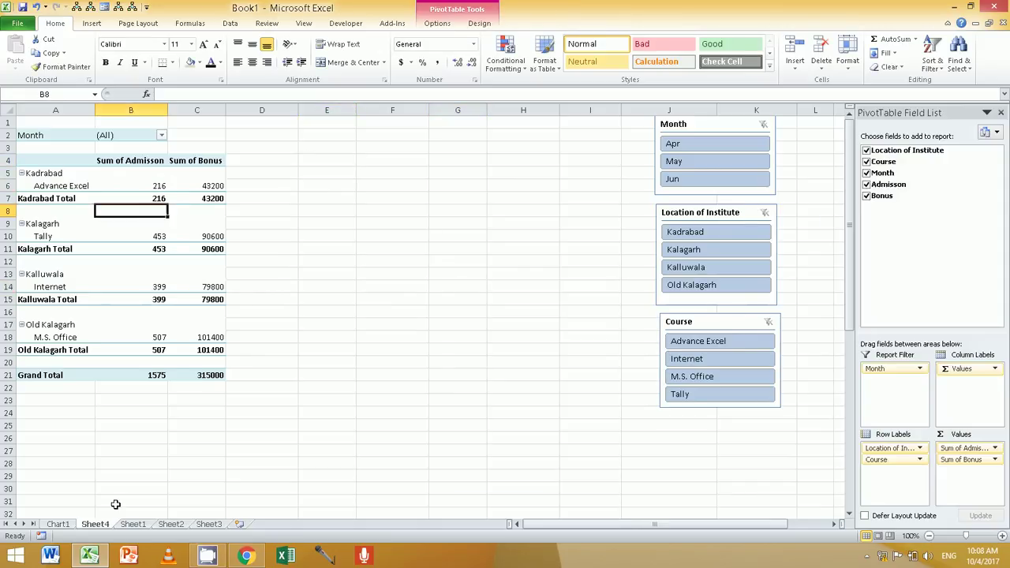
left_click(133, 524)
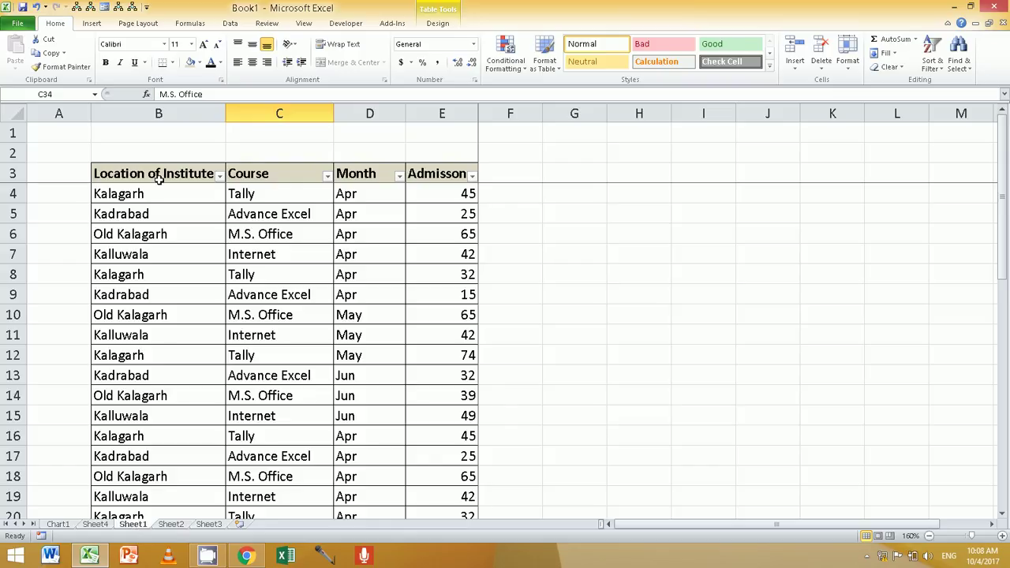
left_click(159, 209)
left_click(89, 23)
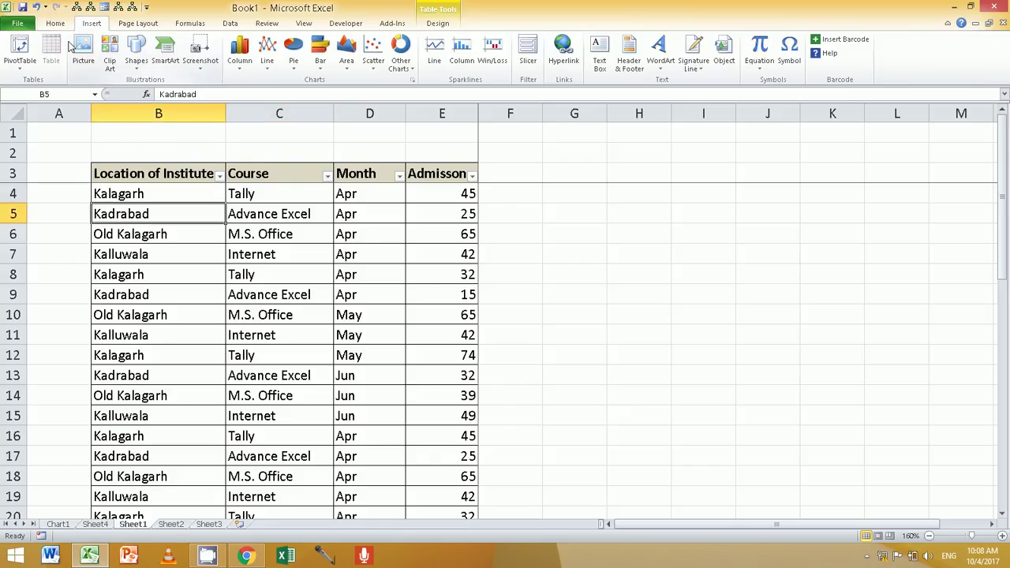
left_click(20, 63)
left_click(35, 84)
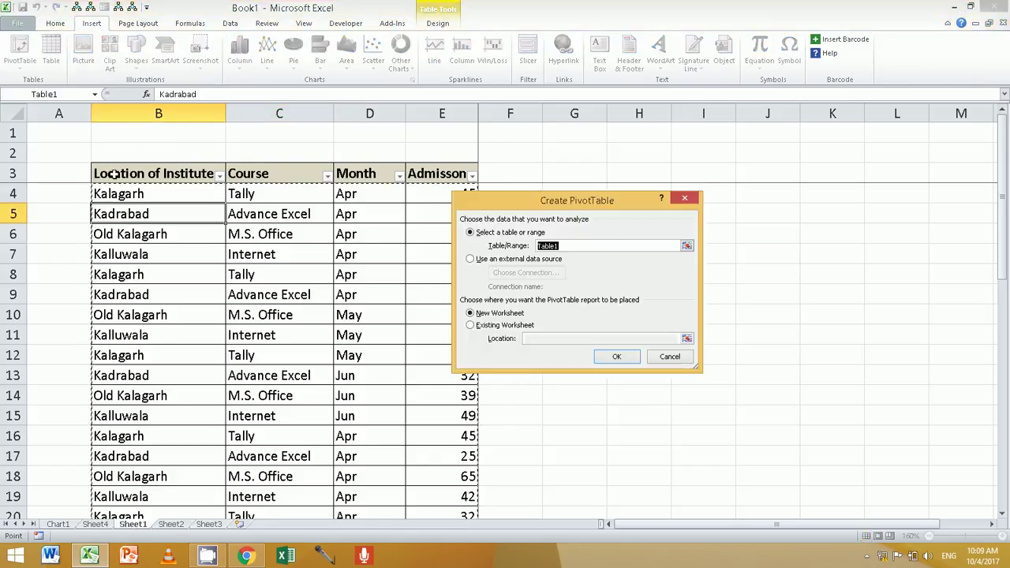
Place the new PivotTable on the existing worksheet at Sheet4!E3 and create it
left_click(487, 328)
scroll(497, 347, "down", 2)
scroll(481, 359, "down", 3)
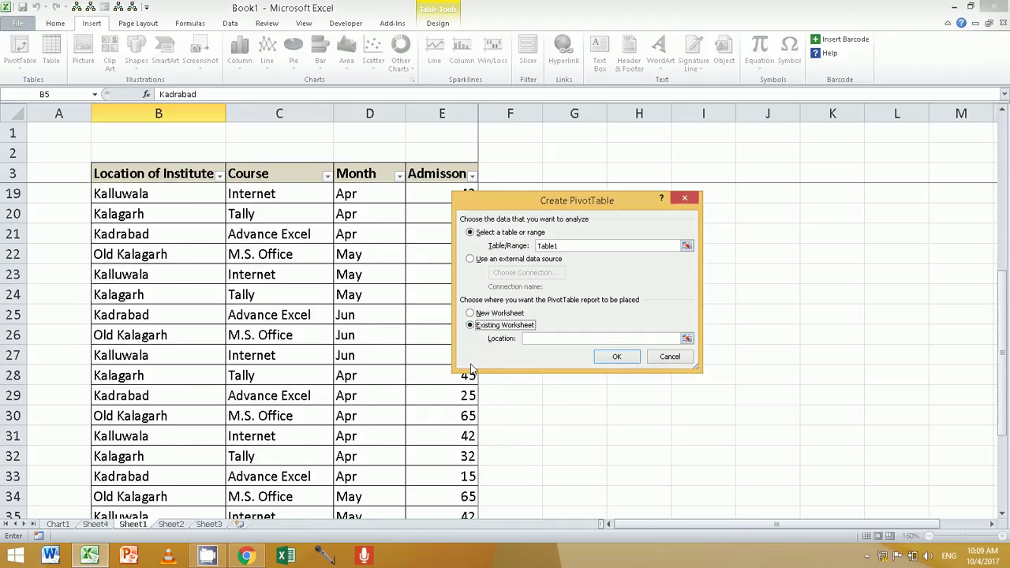
left_click(101, 526)
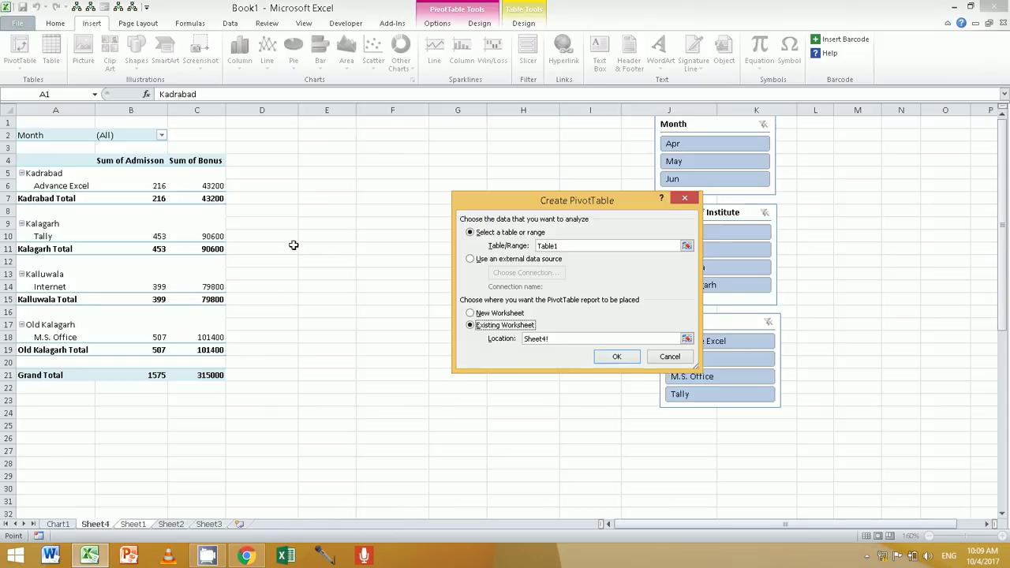
left_click(320, 142)
left_click(616, 357)
left_click(460, 224)
Lay out PivotTable2 with Location of Institute rows, Course columns, a Month filter and Sum of Bonus
left_click_drag(901, 175, 876, 451)
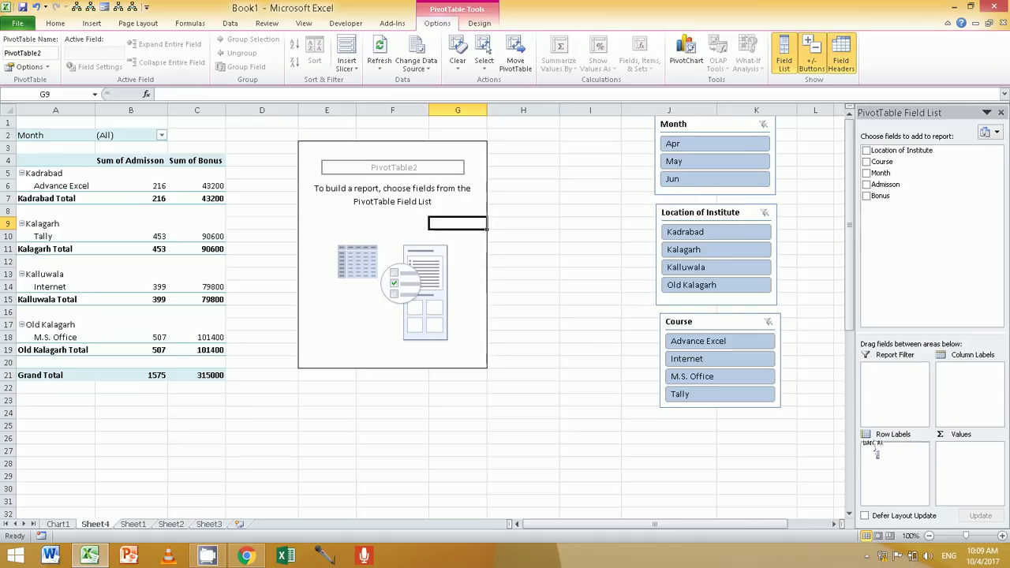
left_click_drag(876, 451, 878, 450)
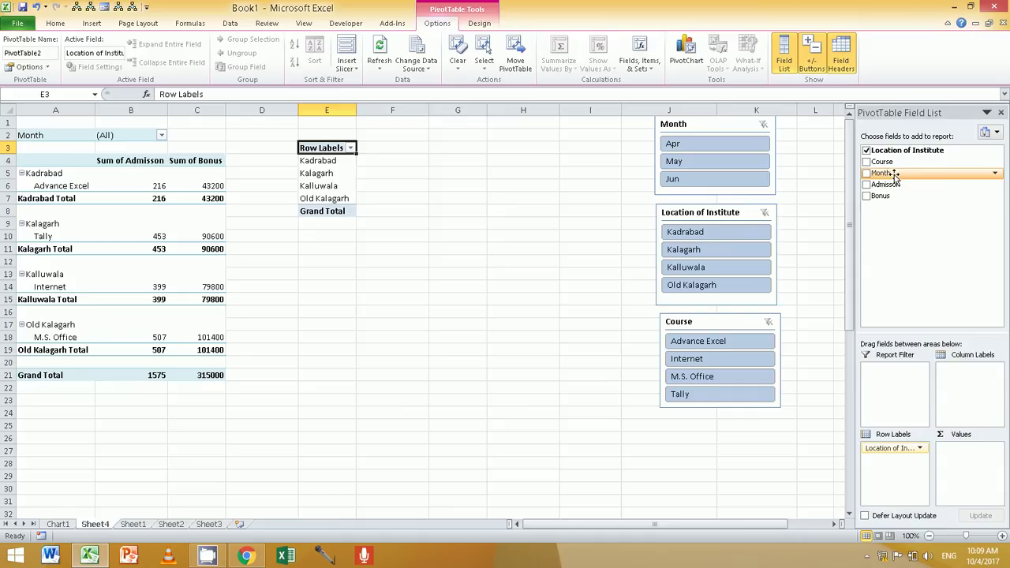
left_click_drag(884, 162, 964, 384)
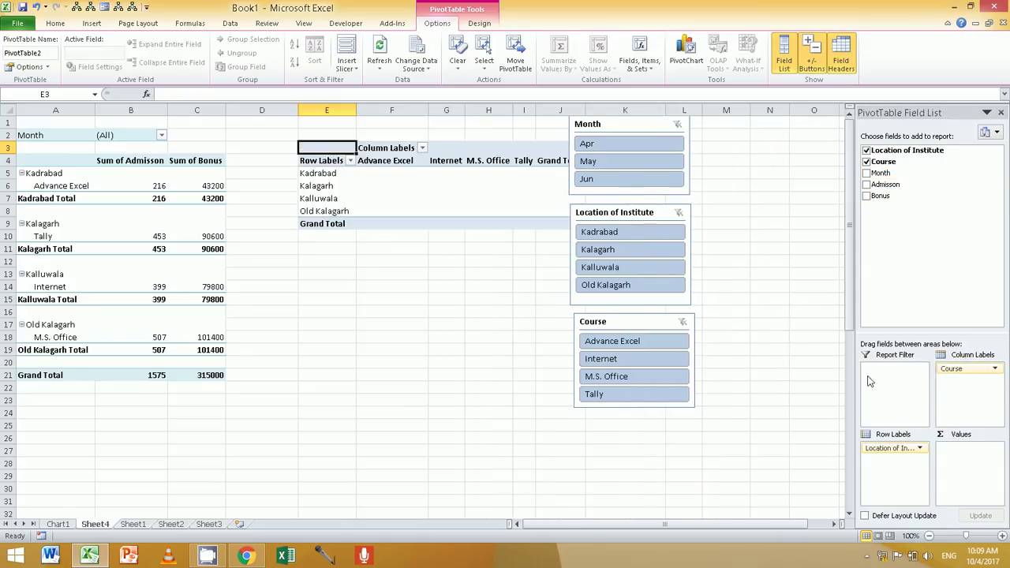
mouse_move(880, 173)
left_mouse_down()
mouse_move(883, 387)
mouse_move(955, 454)
left_mouse_up()
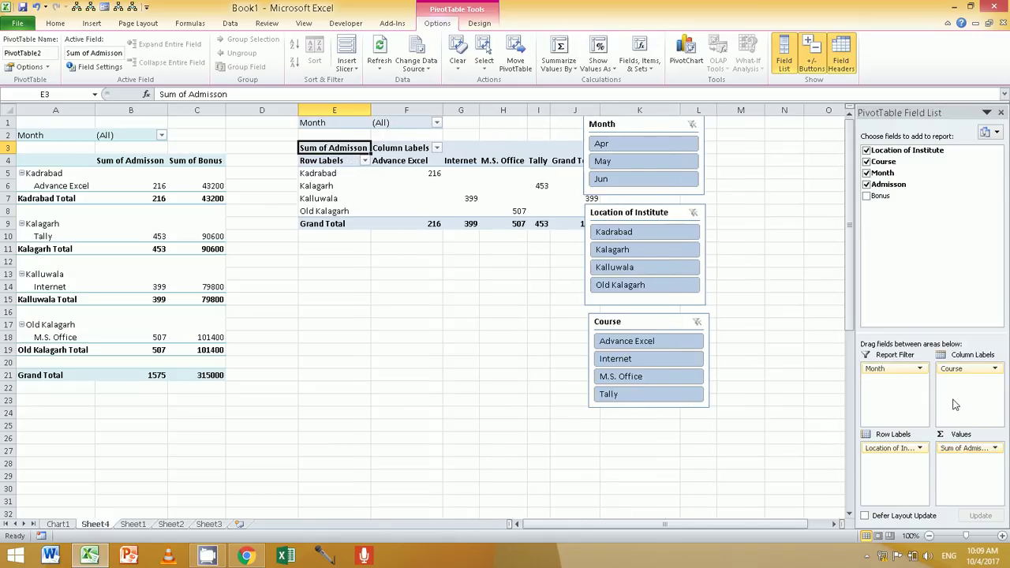
left_click_drag(880, 196, 966, 466)
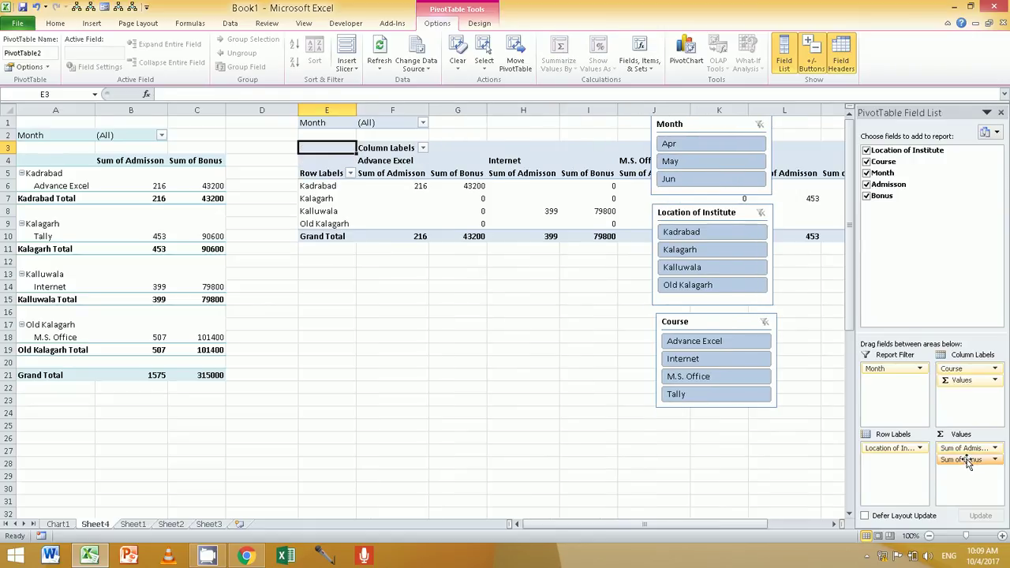
Dismiss the field-placement error, move Course to Report Filter, and filter the left table to Kadrabad
left_click_drag(968, 463, 963, 402)
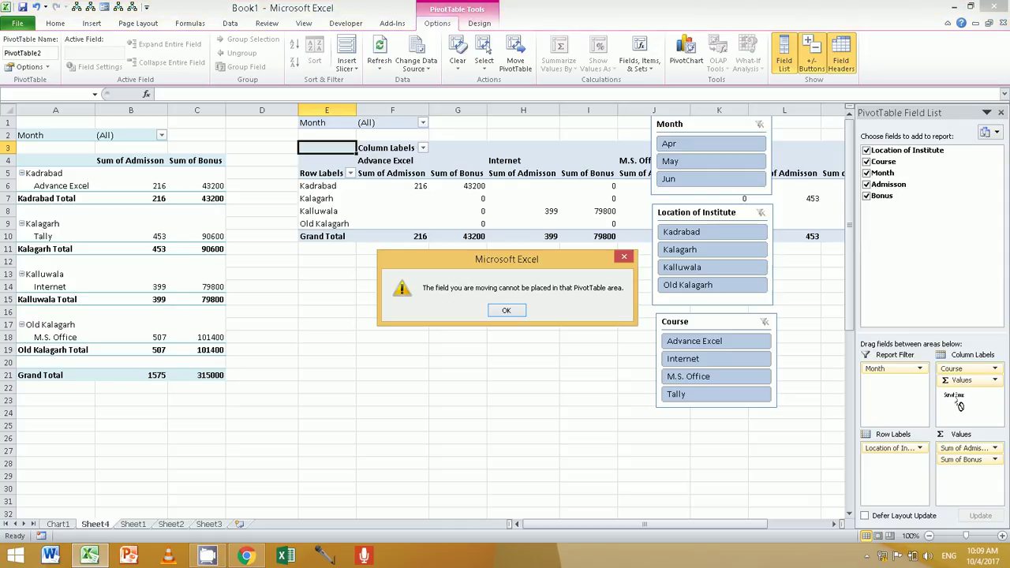
left_click(506, 311)
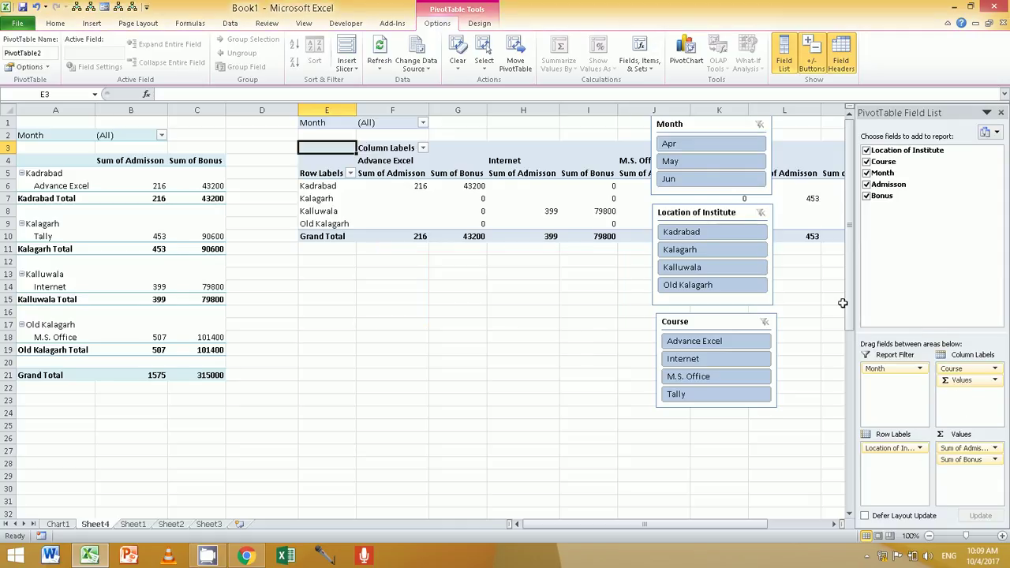
left_click_drag(955, 369, 903, 392)
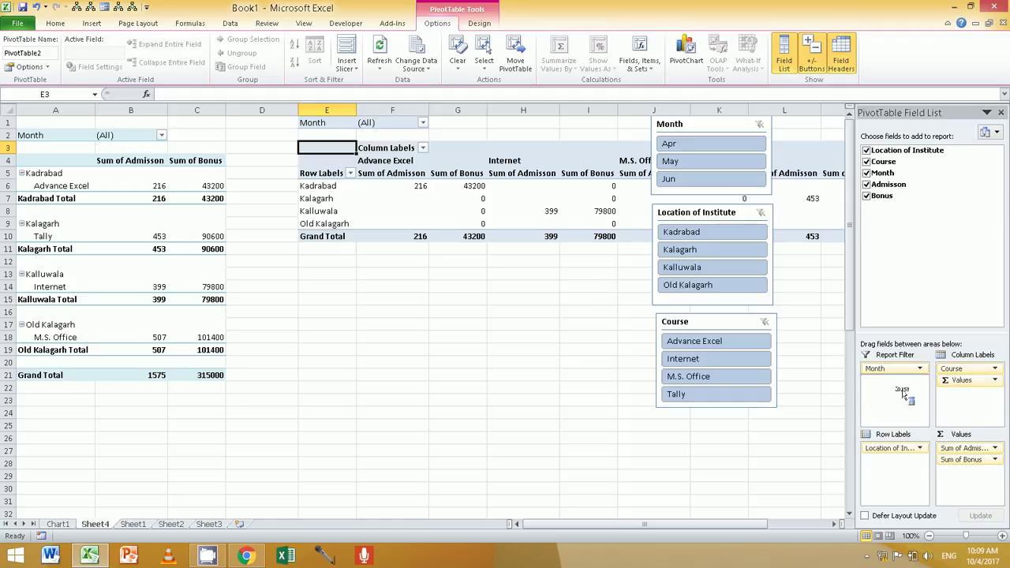
left_click_drag(903, 393, 903, 392)
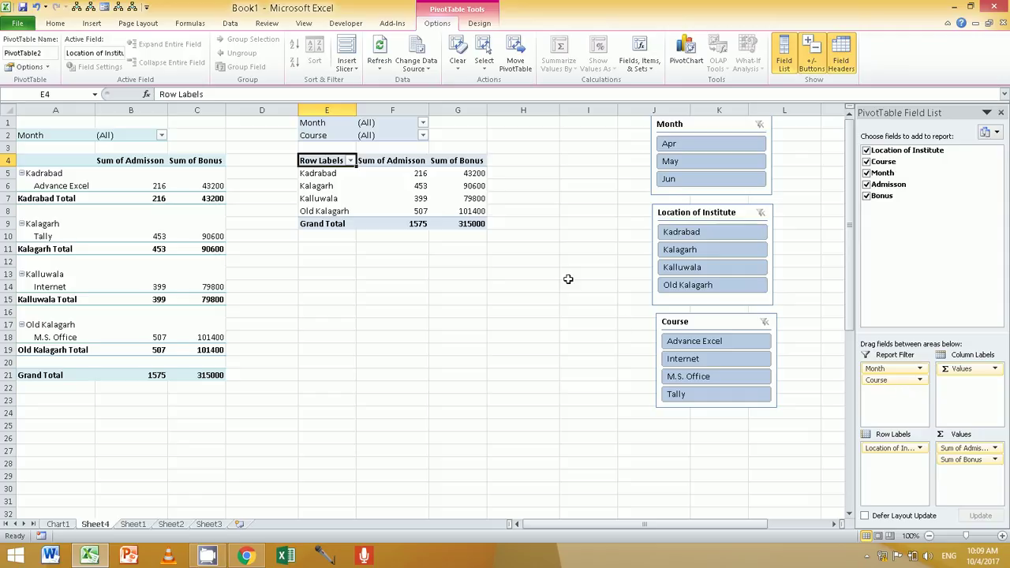
left_click(696, 236)
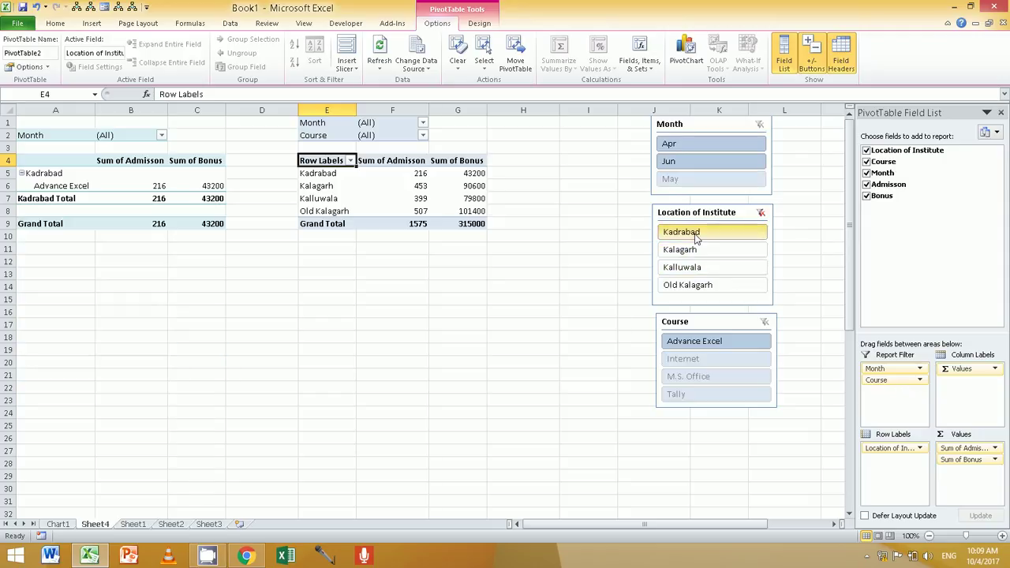
Filter the left table to Kalagarh and apply a green style to the Month slicer
left_click(692, 250)
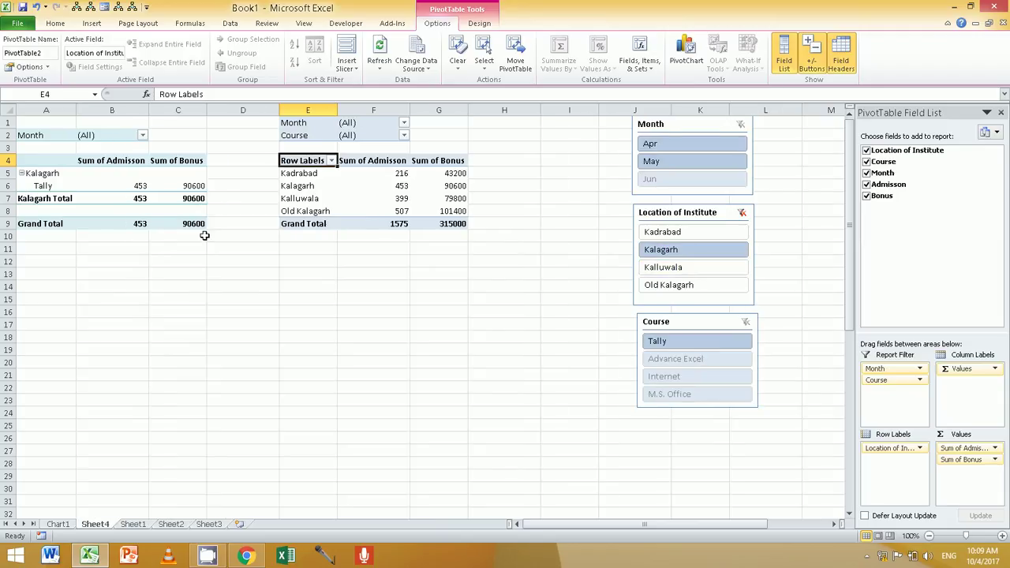
left_click(158, 198)
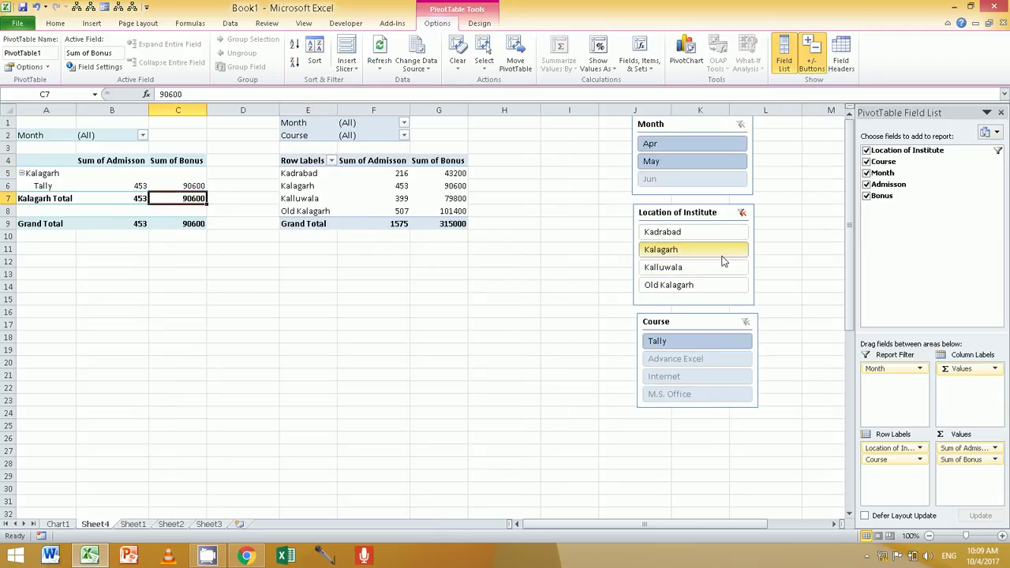
left_click(671, 126)
left_click(438, 22)
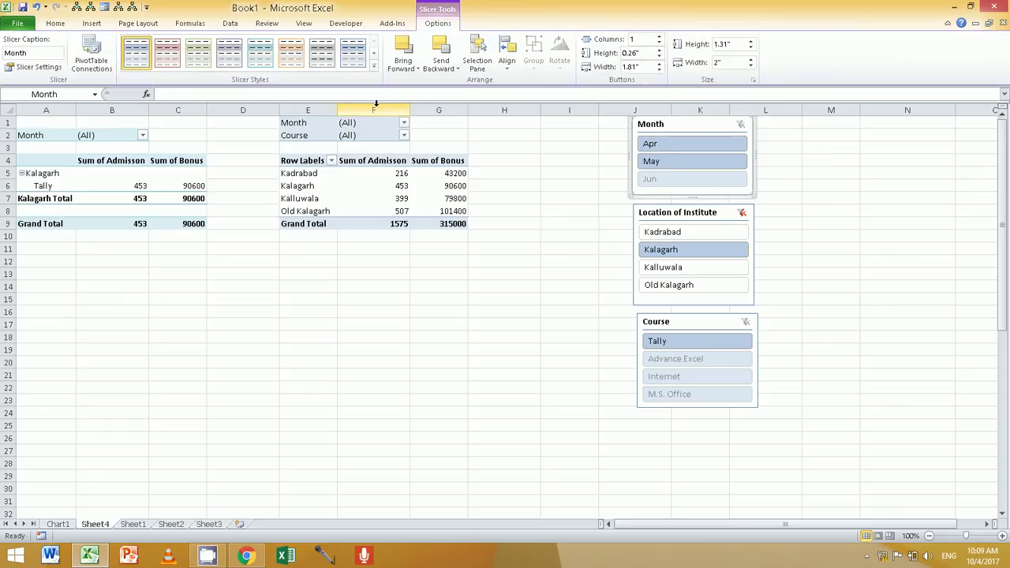
left_click(209, 63)
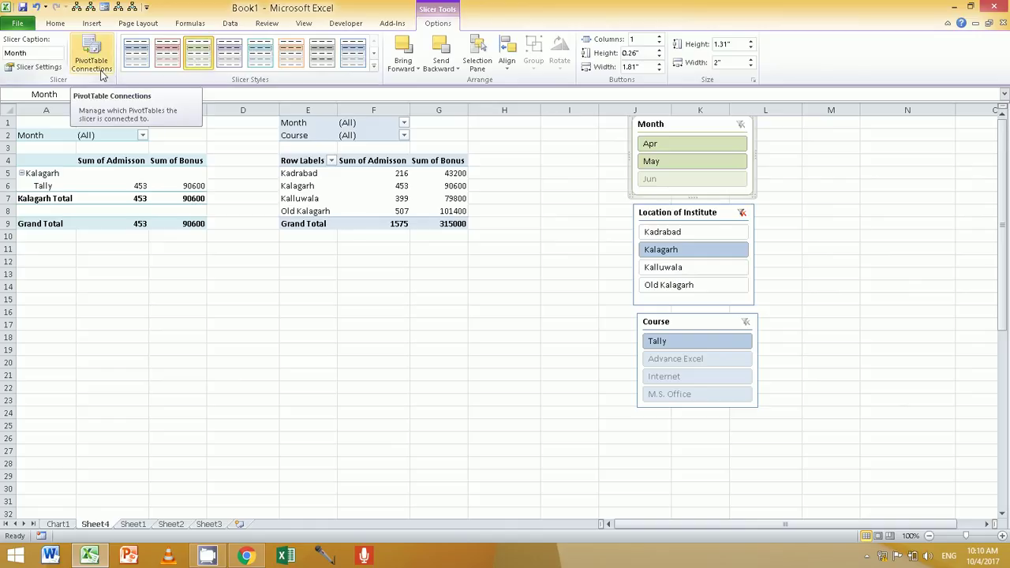
Connect the Month slicer to PivotTable2 as well as the first pivot
left_click(55, 68)
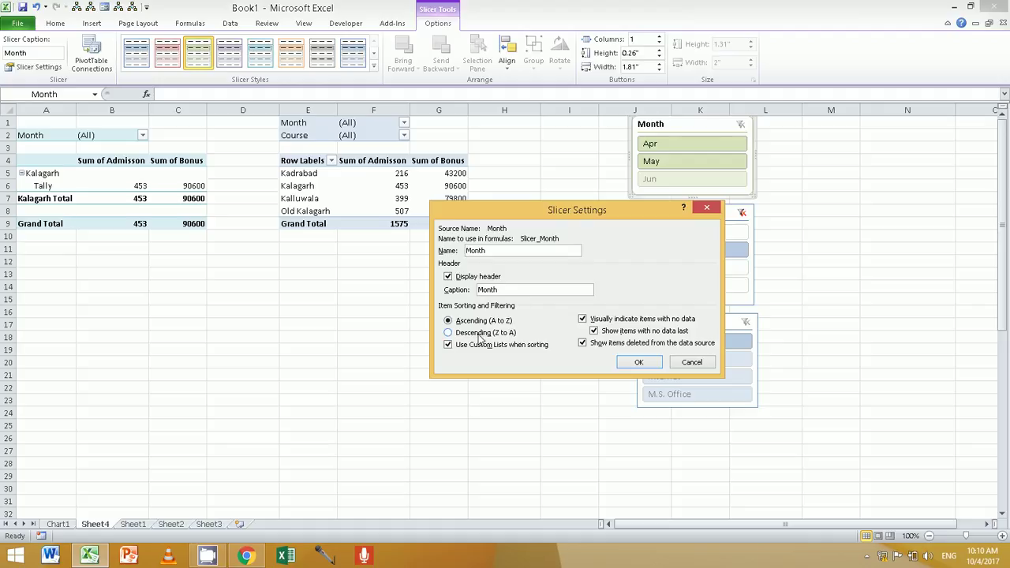
left_click(638, 365)
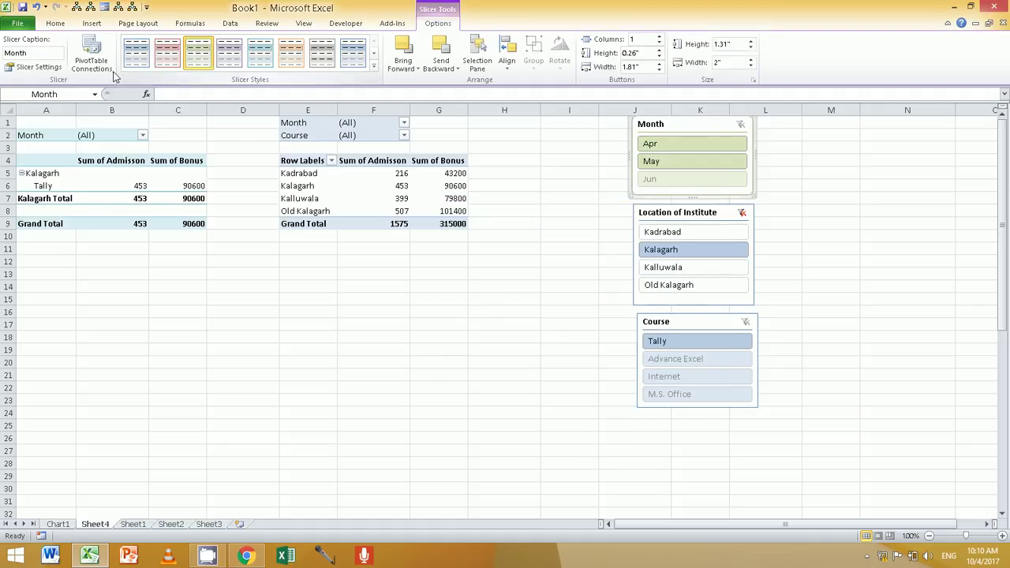
left_click(101, 74)
left_click(602, 311)
left_click(750, 356)
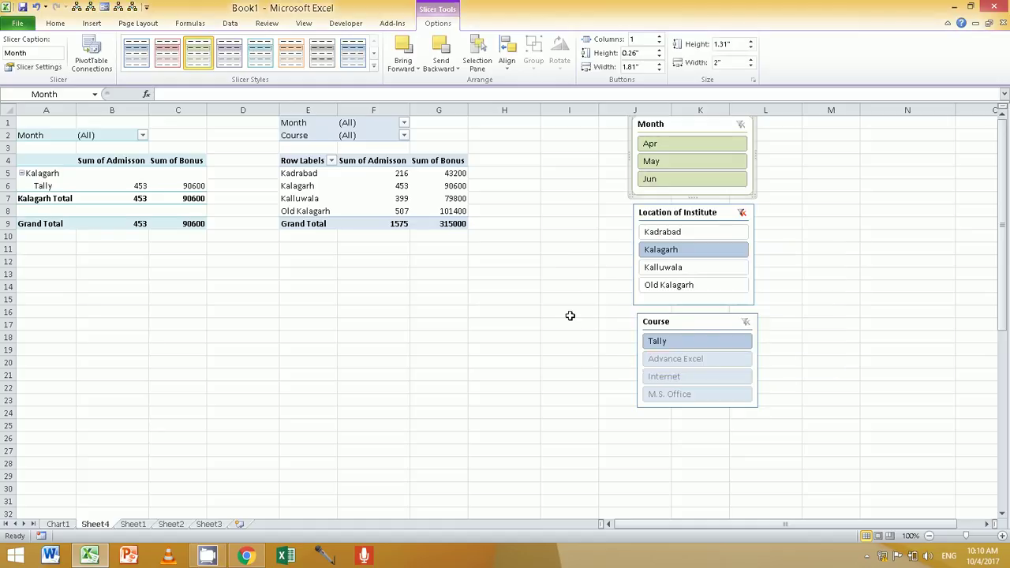
Try Apr, May and Jun on both tables, then reset the Month report filter to (All)
left_click(393, 199)
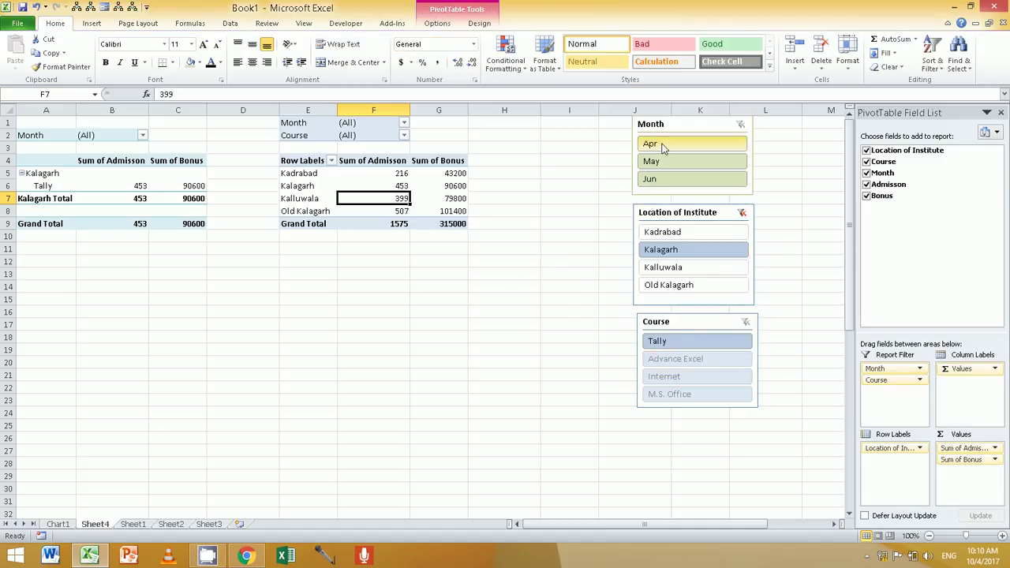
left_click(663, 147)
left_click(664, 162)
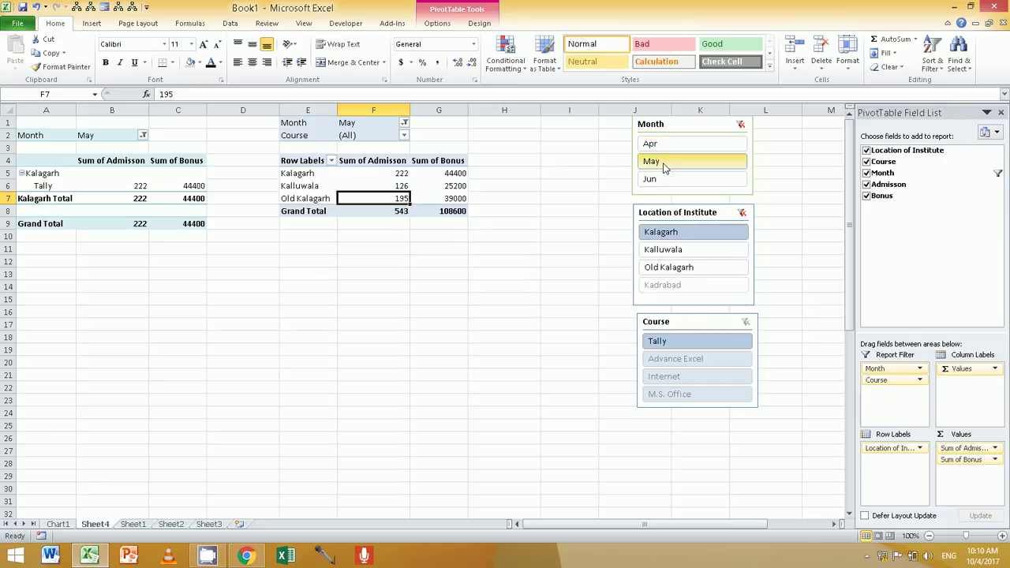
left_click(663, 179)
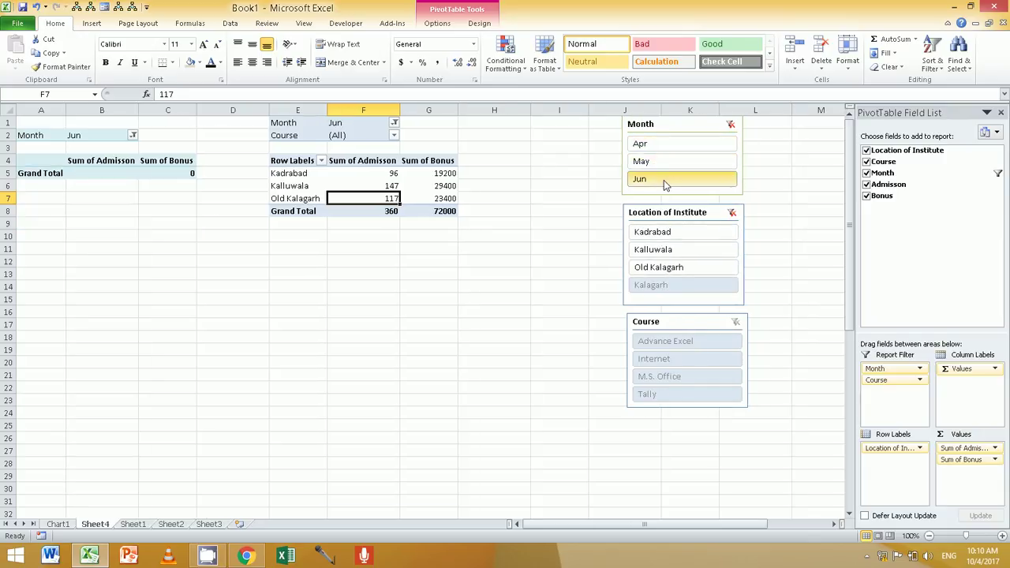
left_click(662, 160)
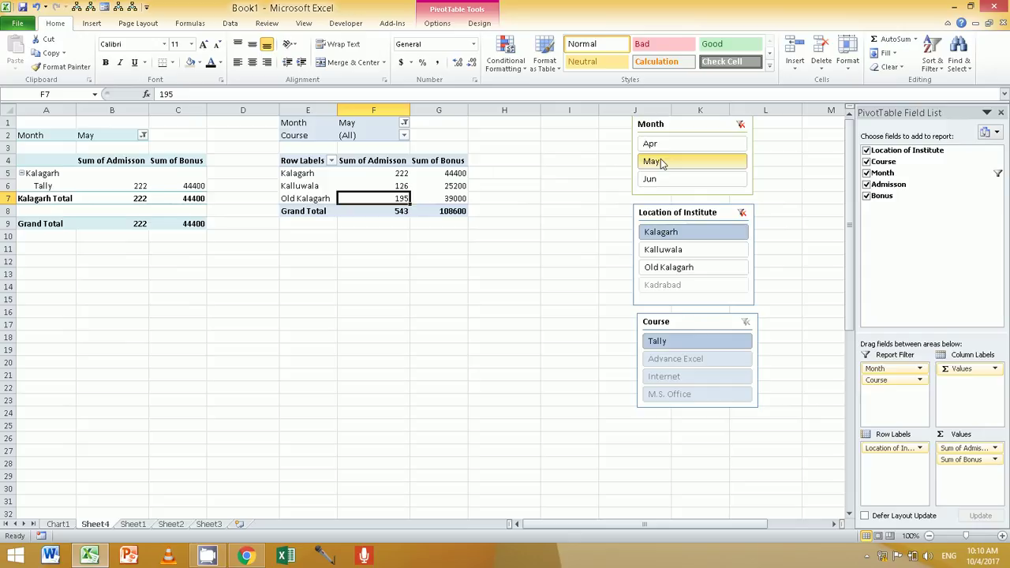
left_click(143, 136)
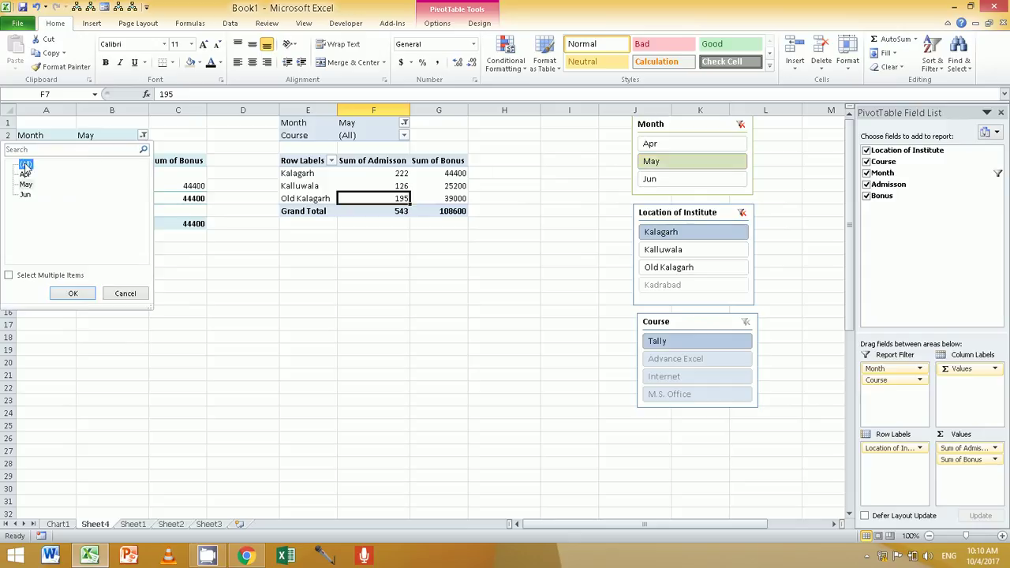
left_click(72, 293)
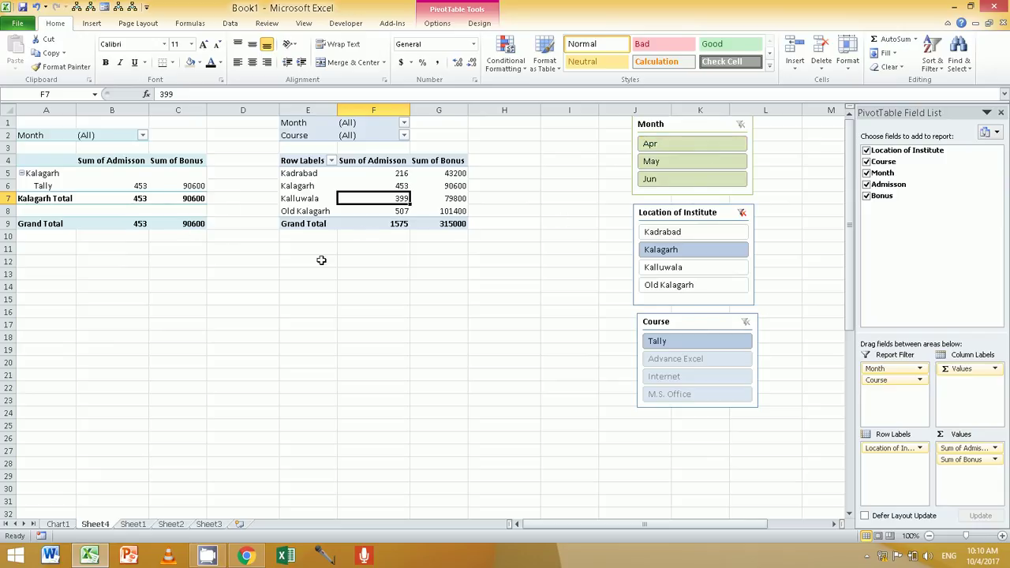
Clear the location filter, cycle through Apr, May and Jun again, then clear the Month slicer
left_click(742, 212)
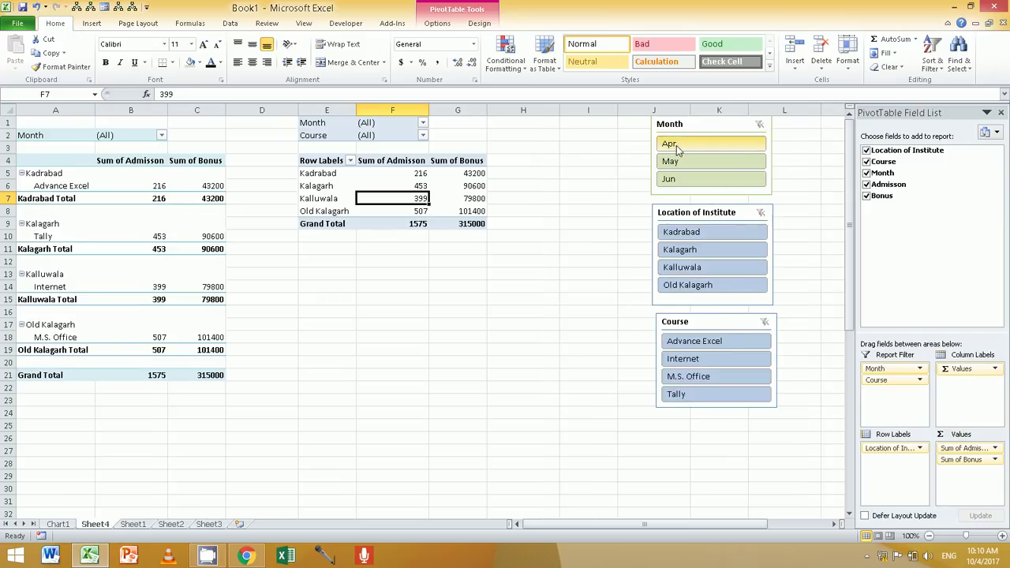
left_click(674, 146)
left_click(677, 163)
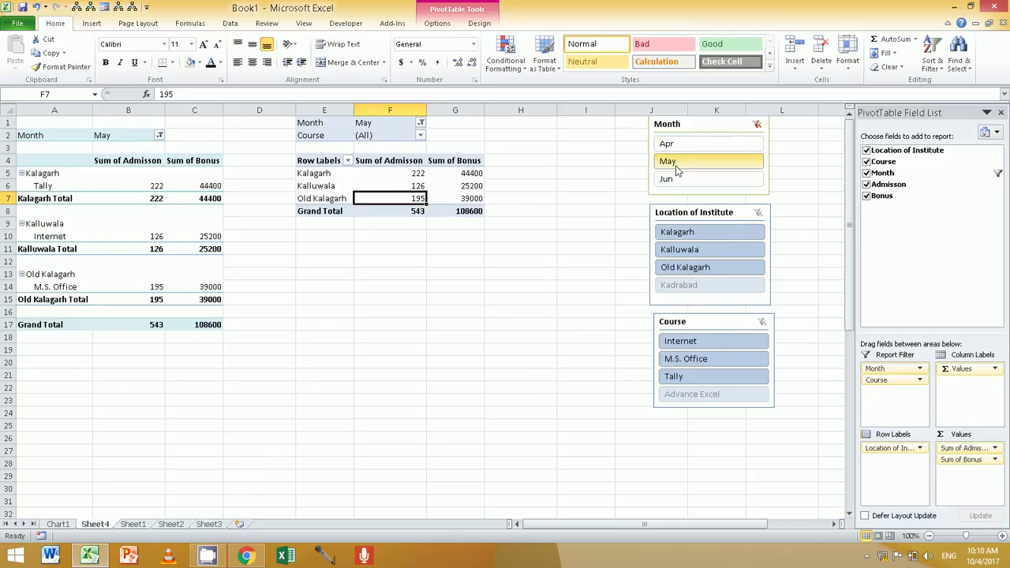
left_click(678, 180)
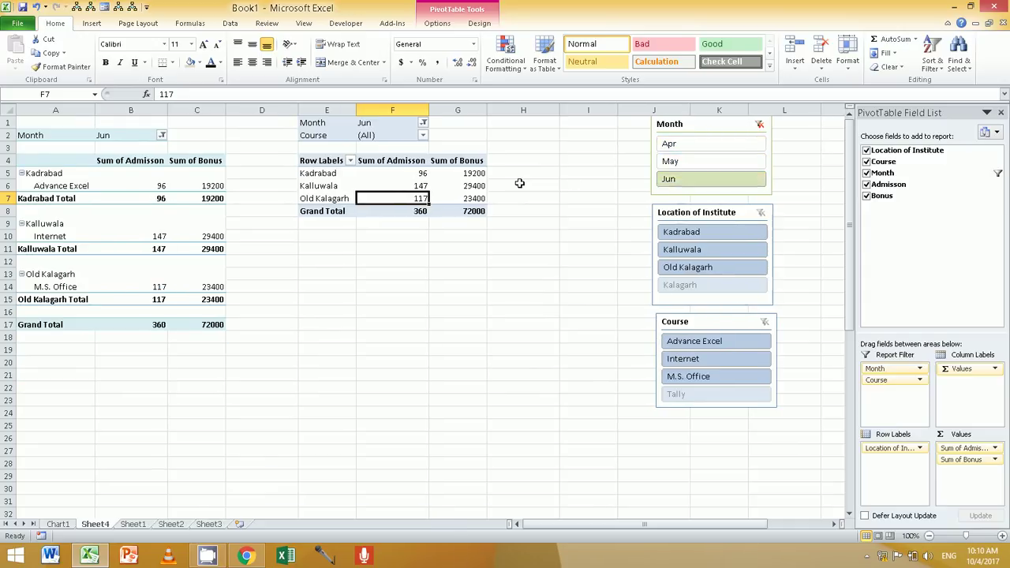
left_click(675, 144)
left_click(679, 161)
left_click(680, 177)
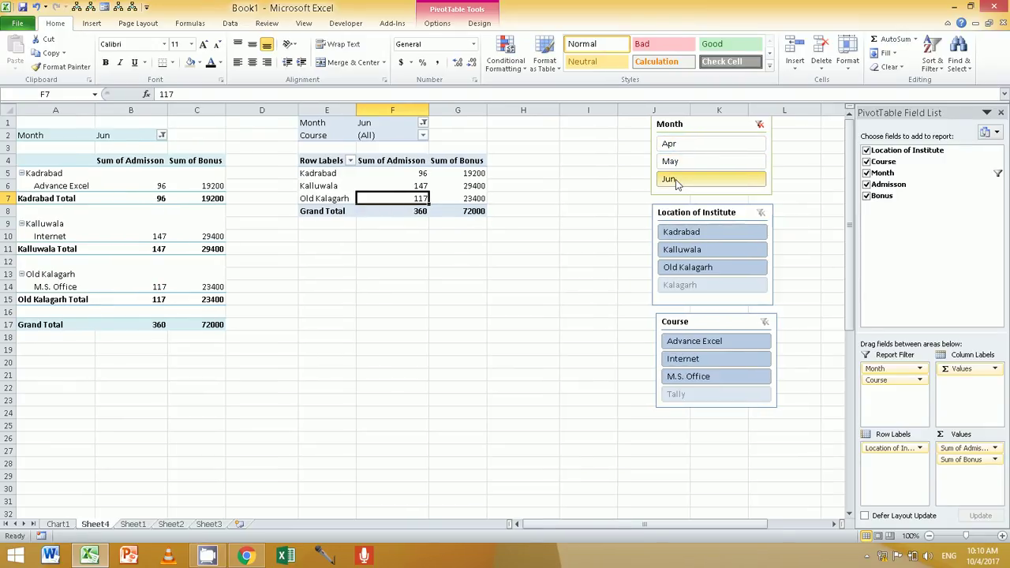
left_click(759, 124)
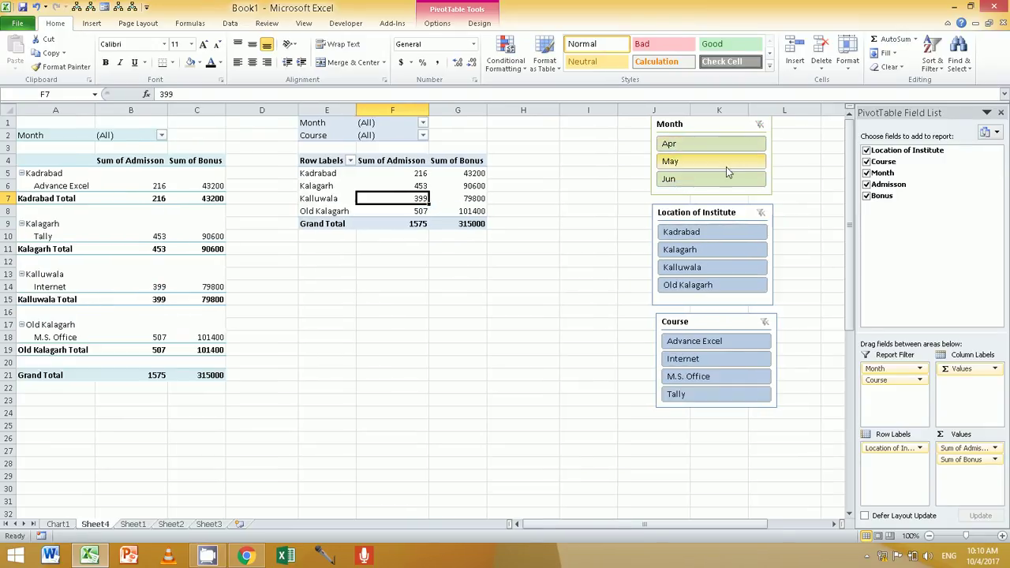
left_click(713, 210)
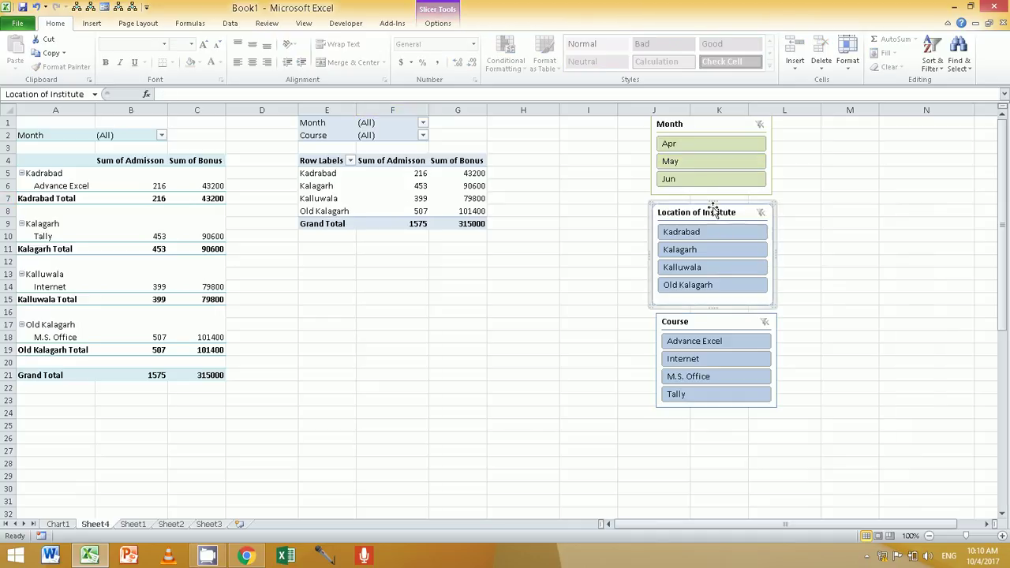
Connect the Location of Institute slicer to PivotTable2
left_click(437, 23)
left_click(92, 56)
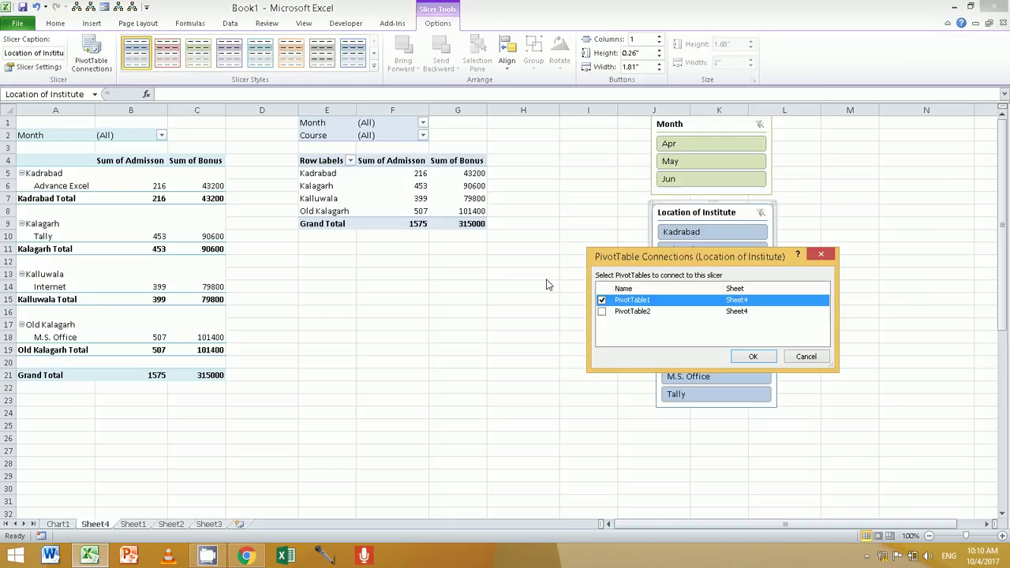
left_click(601, 313)
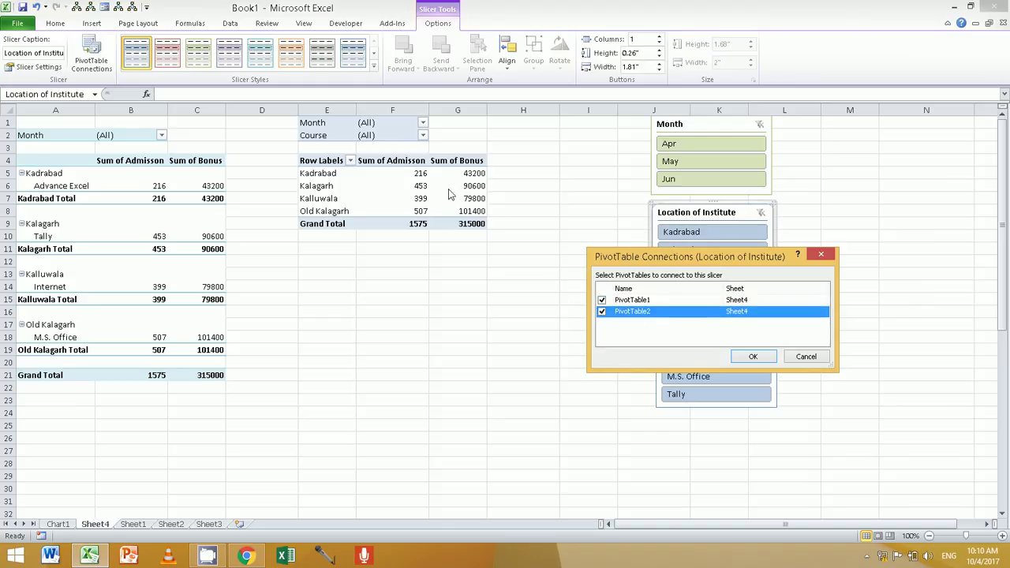
left_click(760, 359)
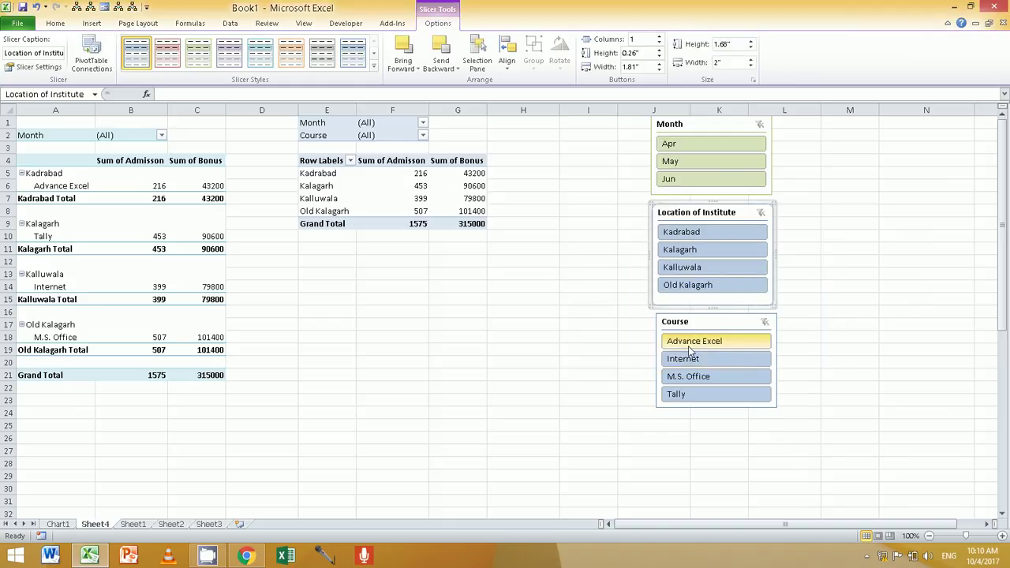
Connect the Course slicer to PivotTable2 and filter both tables to Advance Excel
left_click(711, 318)
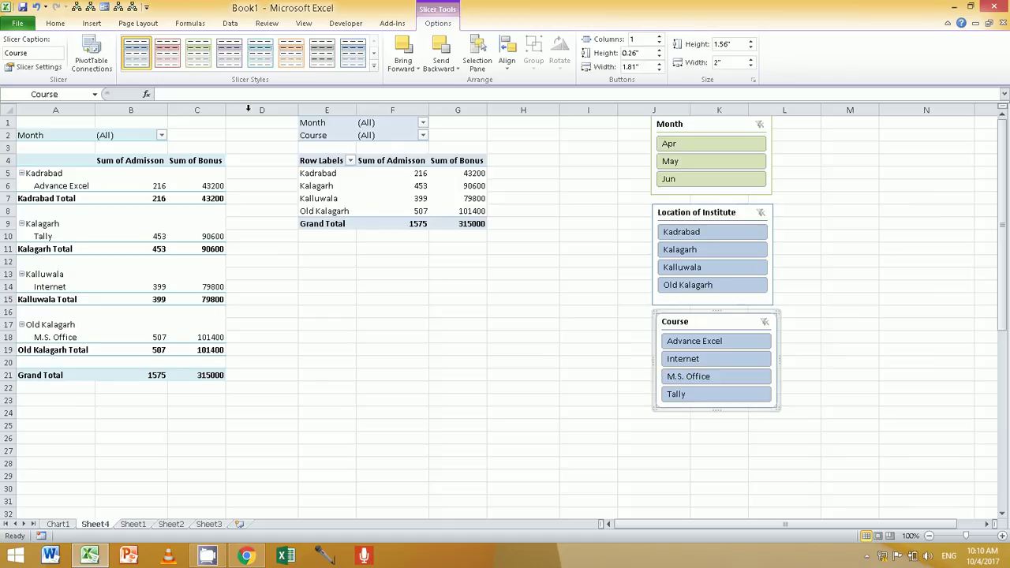
left_click(102, 75)
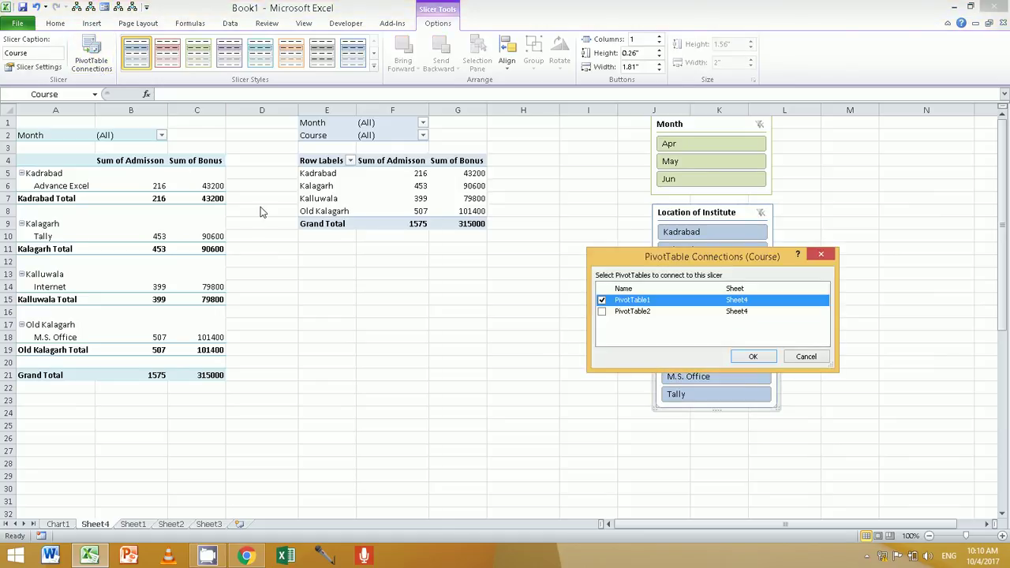
left_click(602, 312)
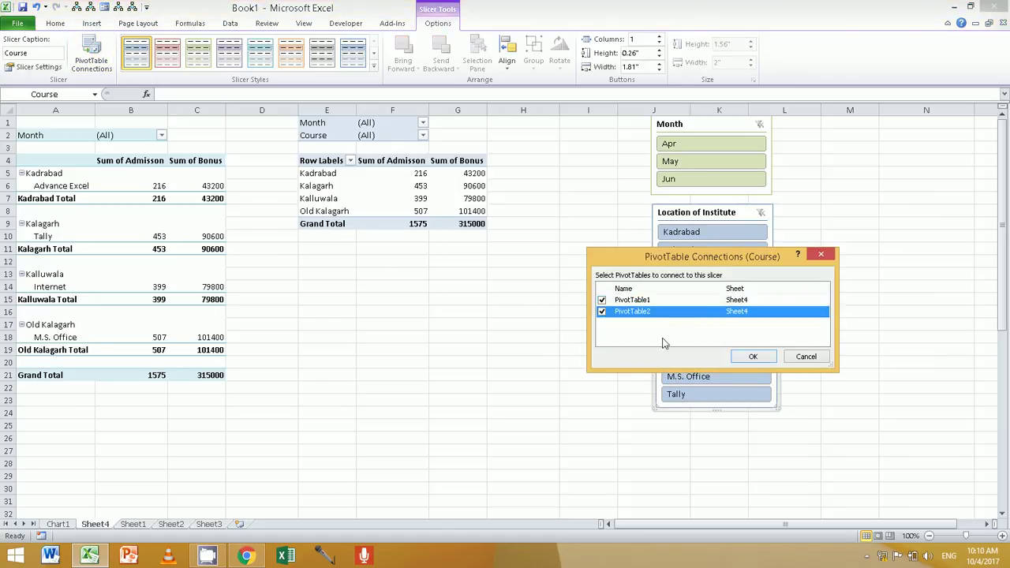
left_click(753, 356)
left_click(711, 343)
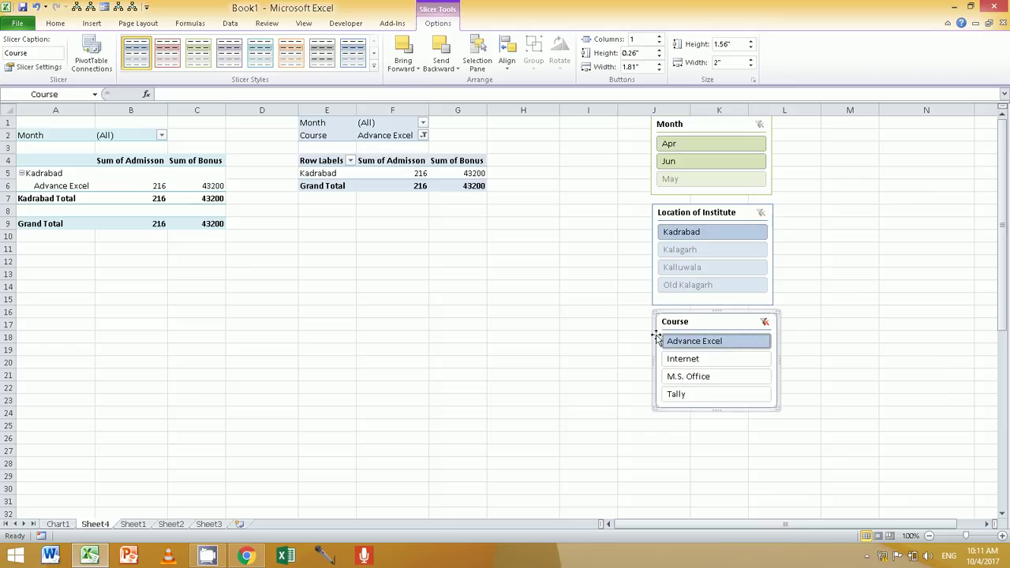
Clear the course filter, check Kalluwala alone, then clear the location filter on both tables
left_click(765, 321)
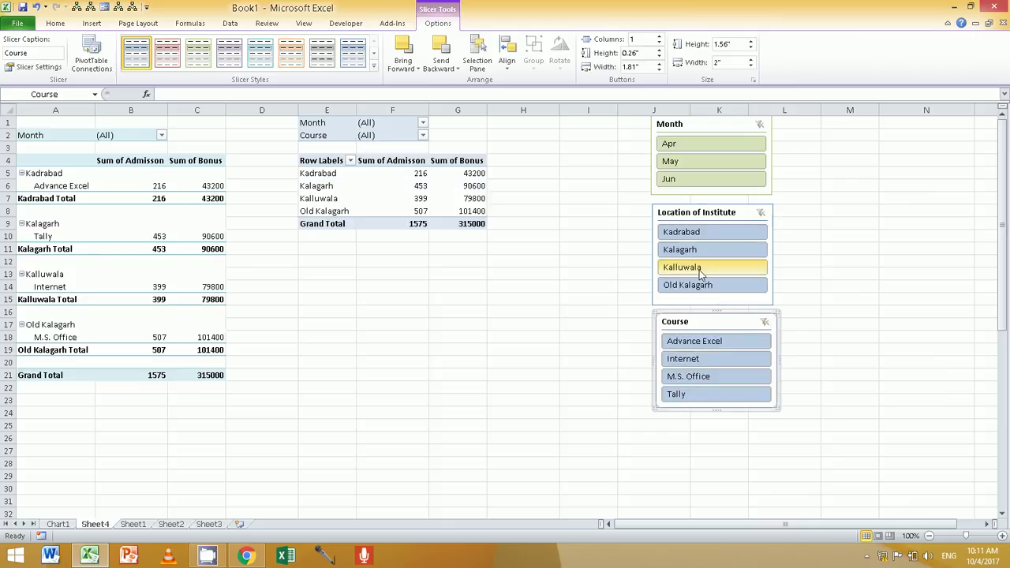
left_click(699, 268)
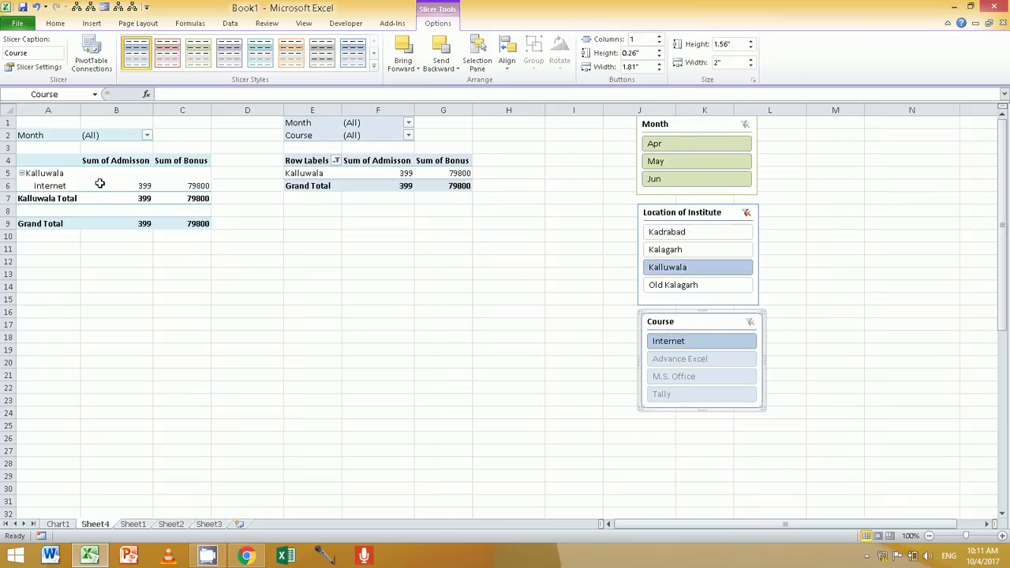
left_click(747, 214)
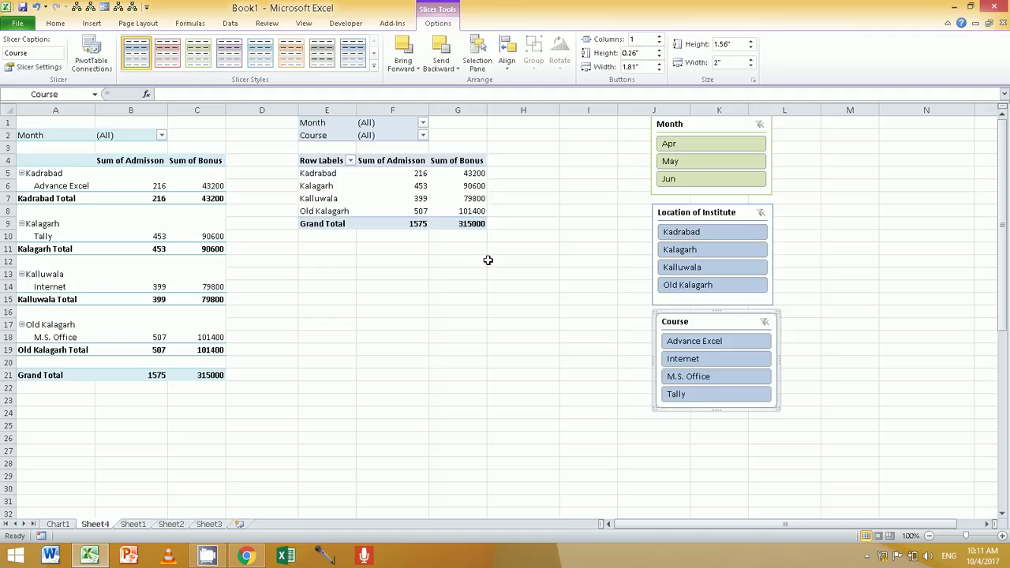
left_click(56, 25)
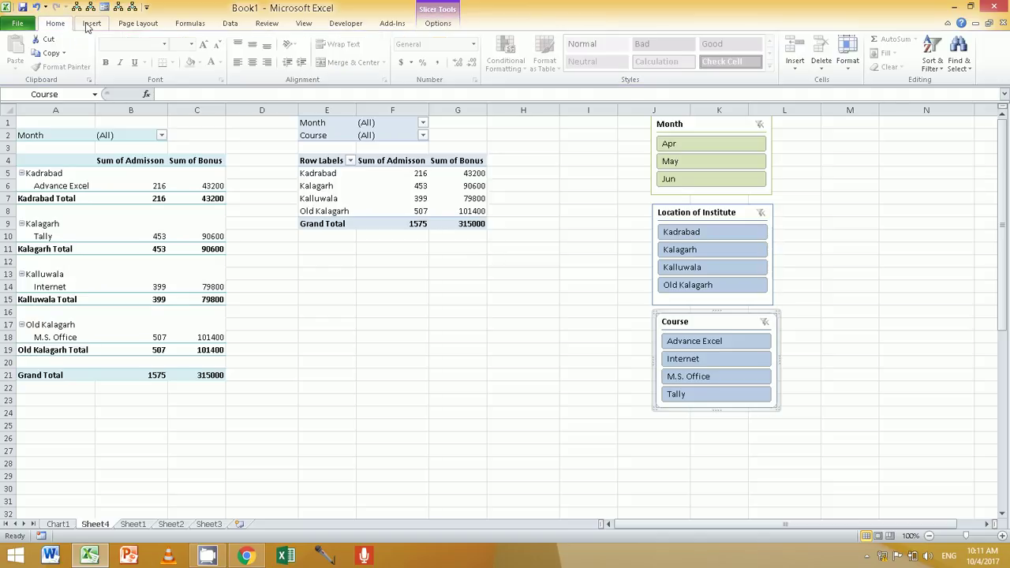
Switch to the Insert commands, then reveal the taskbar's hidden icons
left_click(88, 25)
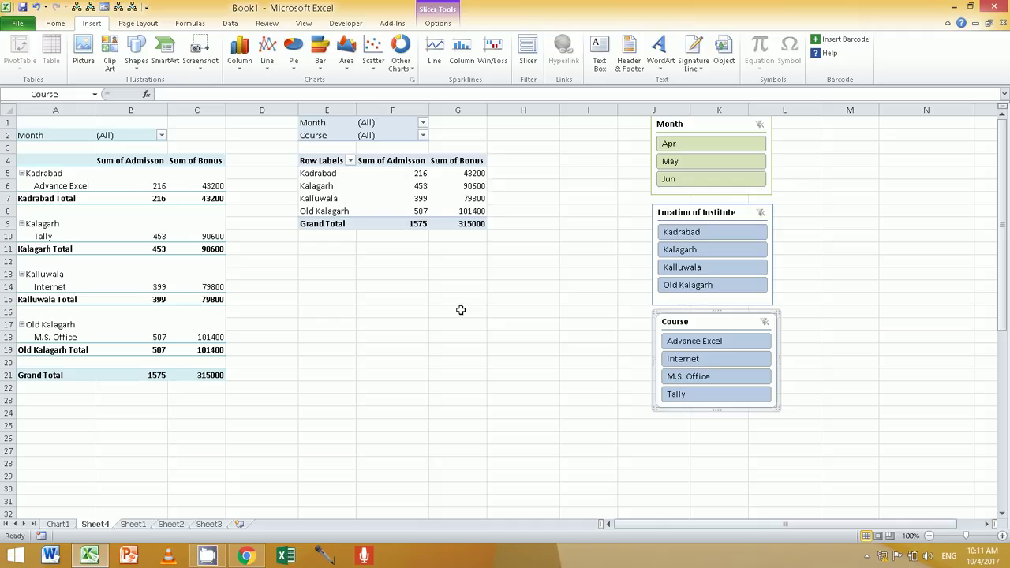
left_click(868, 556)
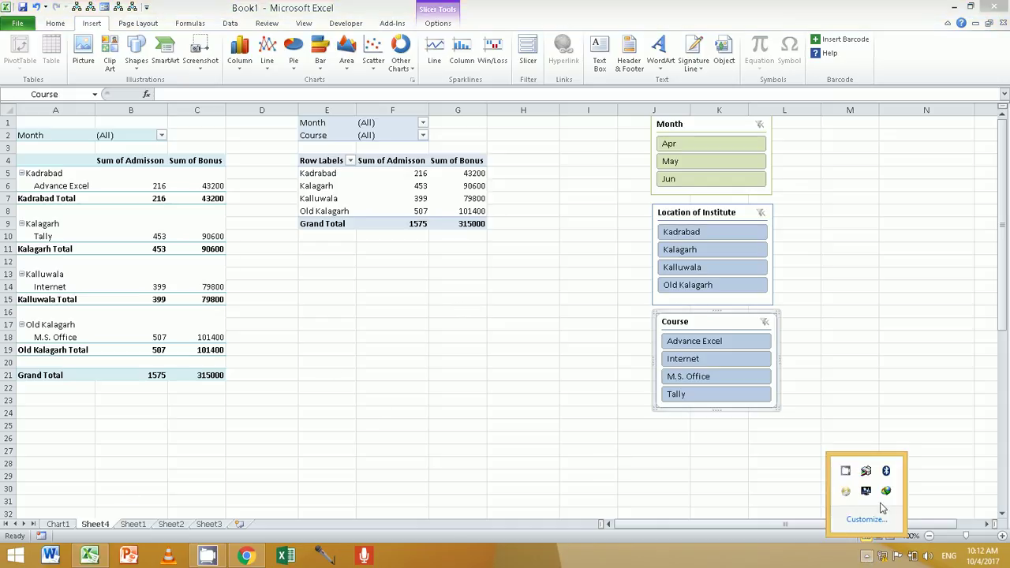
Check CamStudio's recording status from the tray, then minimize it so Excel's slicers show
left_click(847, 473)
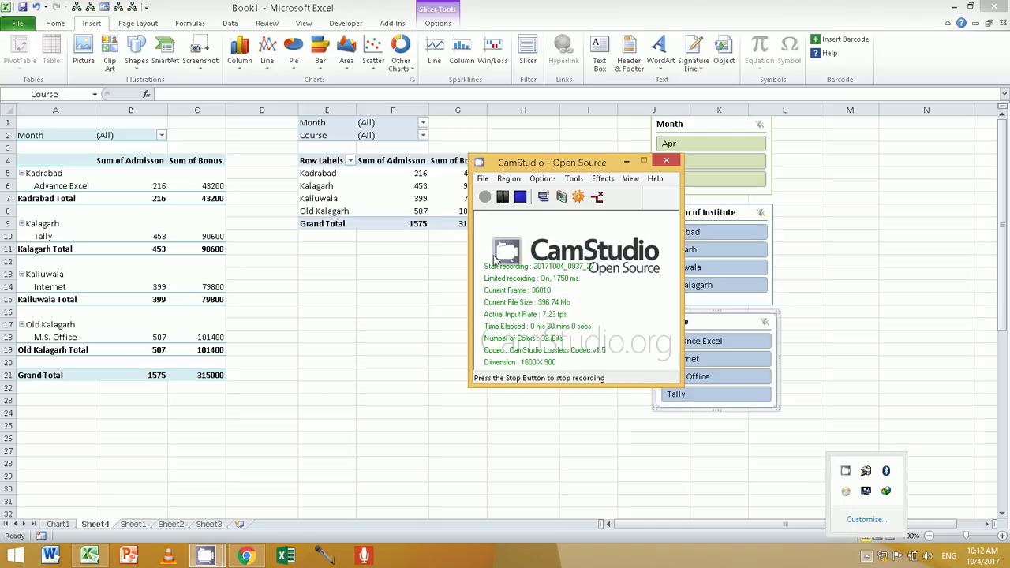
left_click(496, 259)
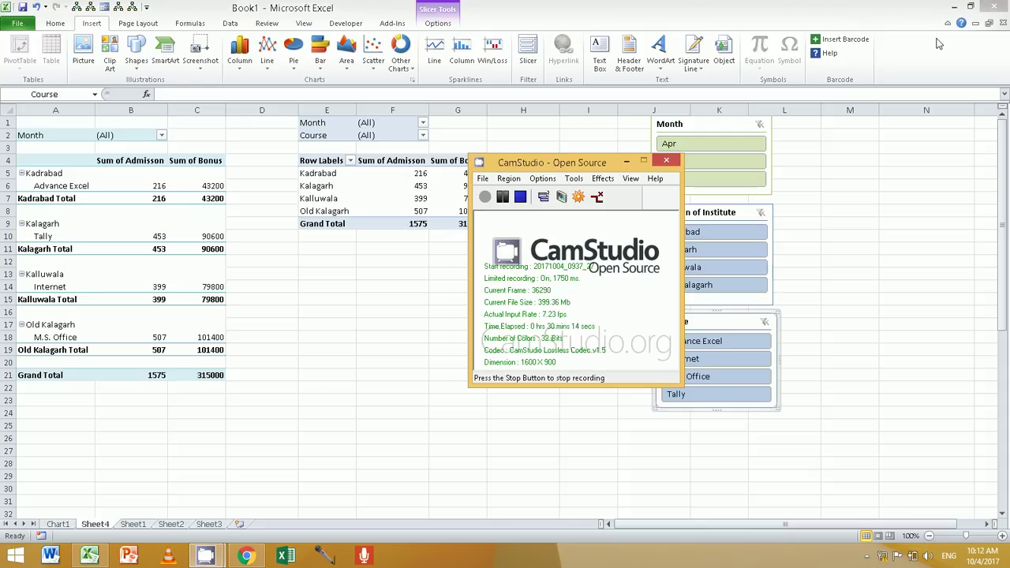
left_click(626, 161)
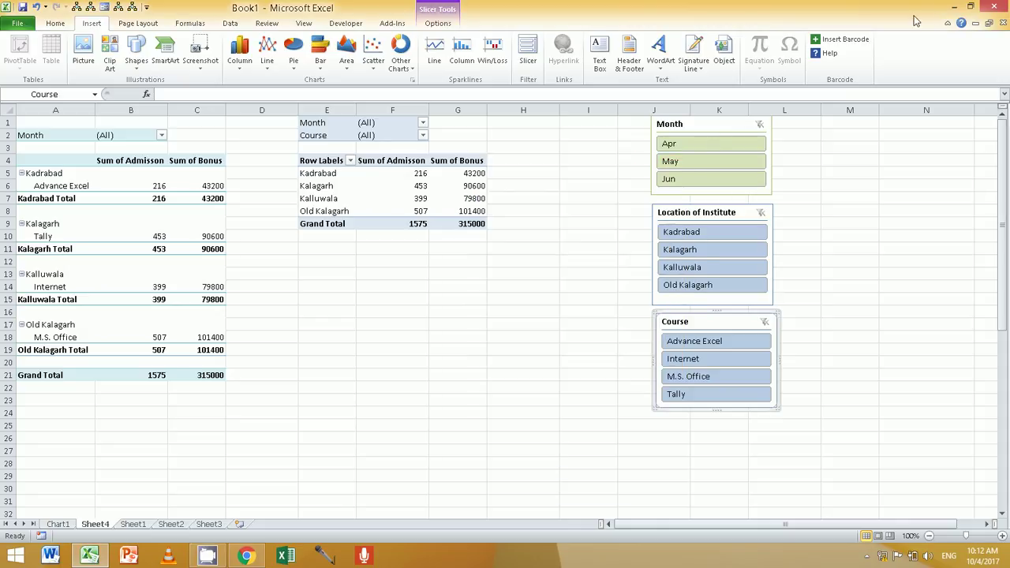
Open the recent BILLING DCC ok workbook, accept its repair, and go to the Company main menu
left_click(16, 23)
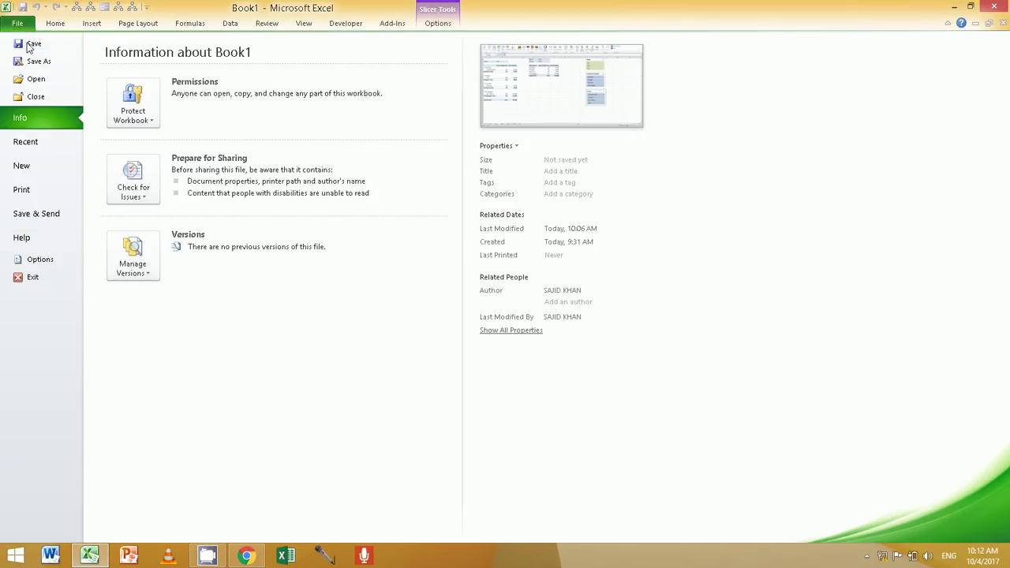
left_click(31, 143)
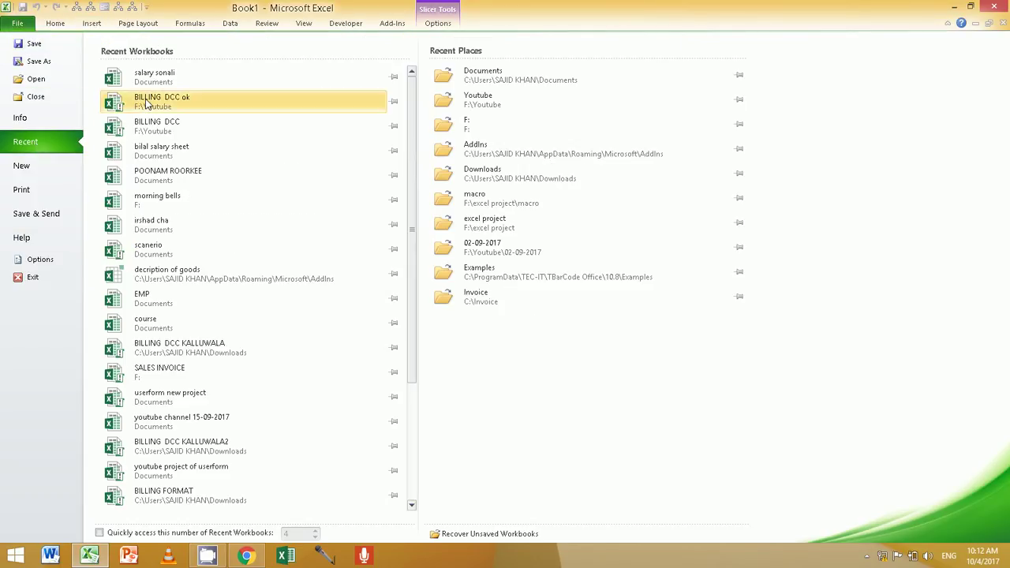
left_click(146, 103)
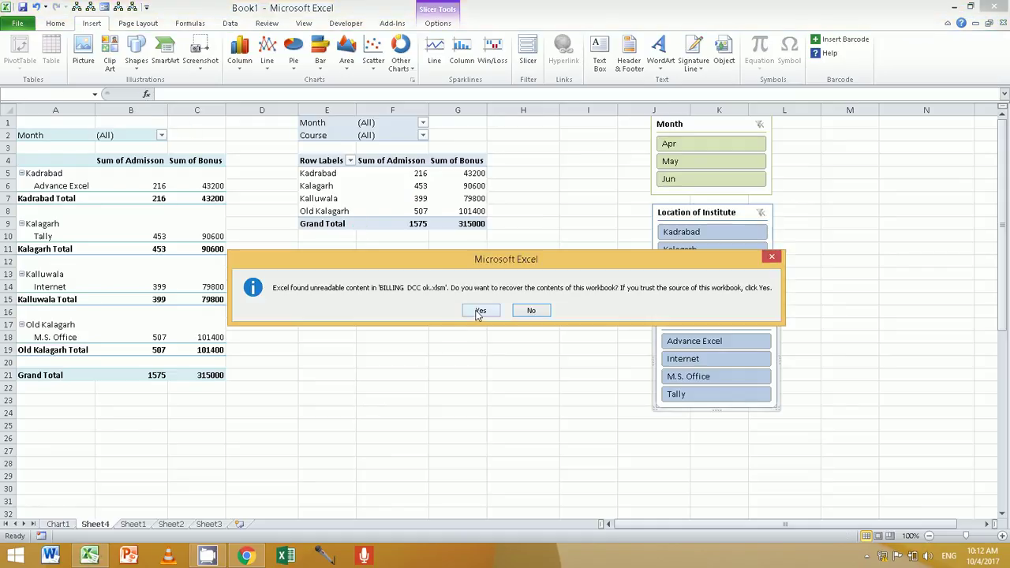
left_click(476, 311)
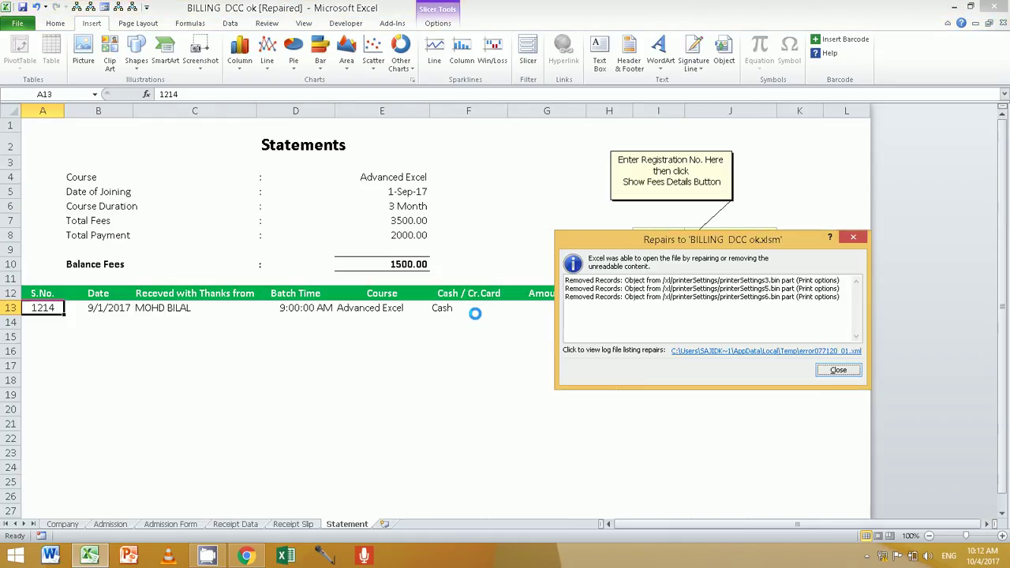
left_click(837, 371)
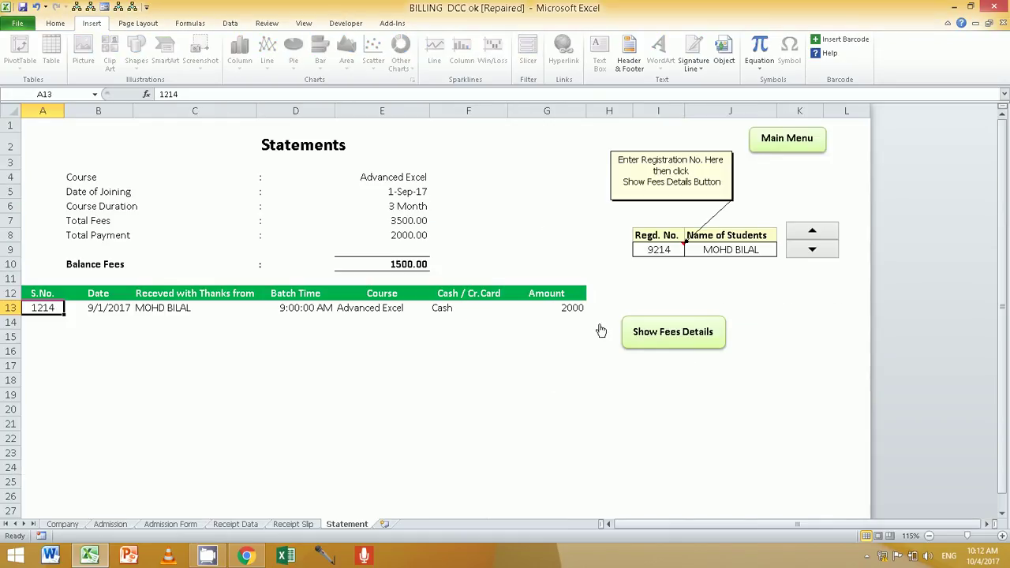
left_click(784, 149)
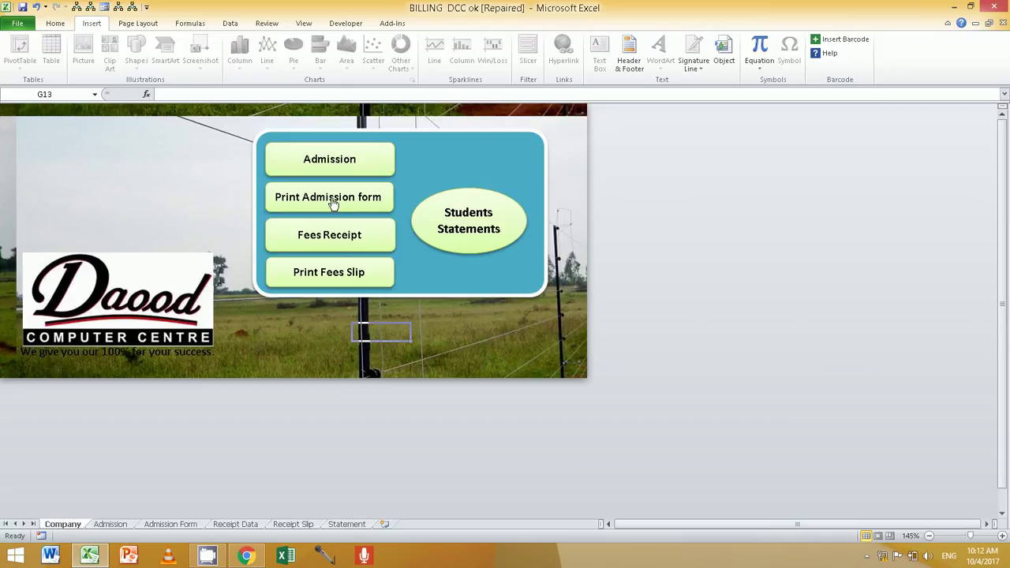
Preview and close the Admission entry form, then switch to the Statement sheet
left_click(341, 172)
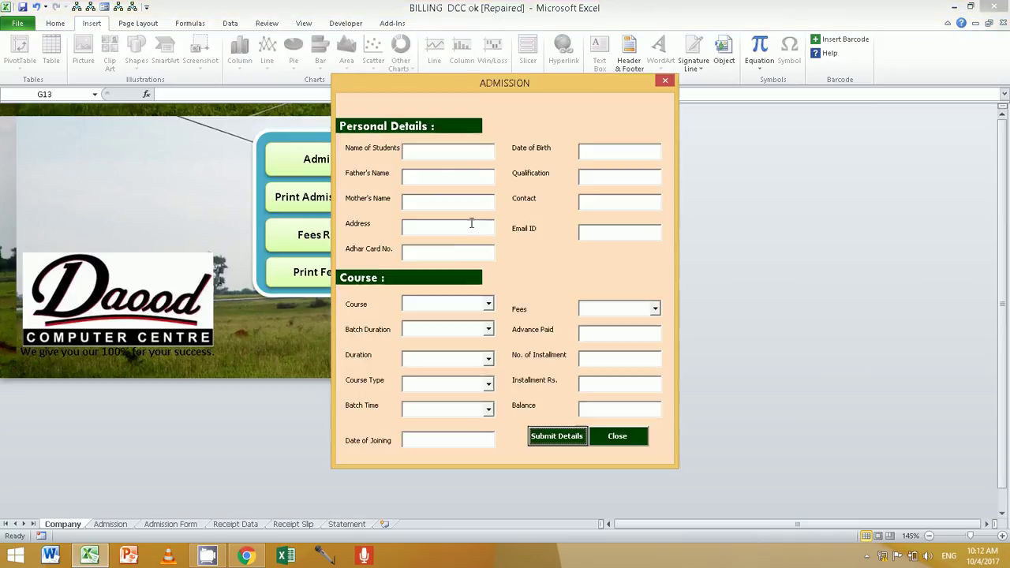
left_click(617, 437)
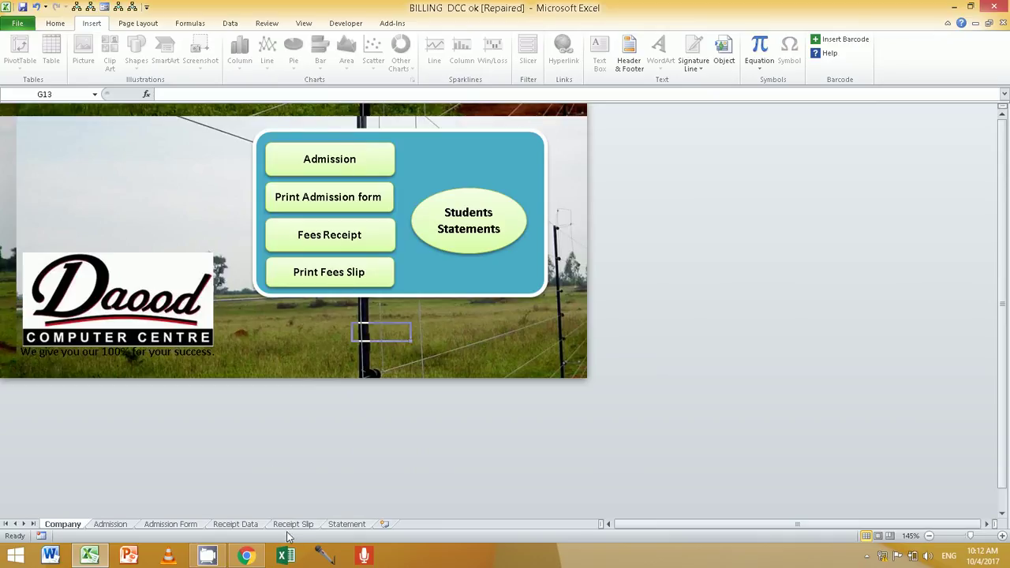
left_click(335, 527)
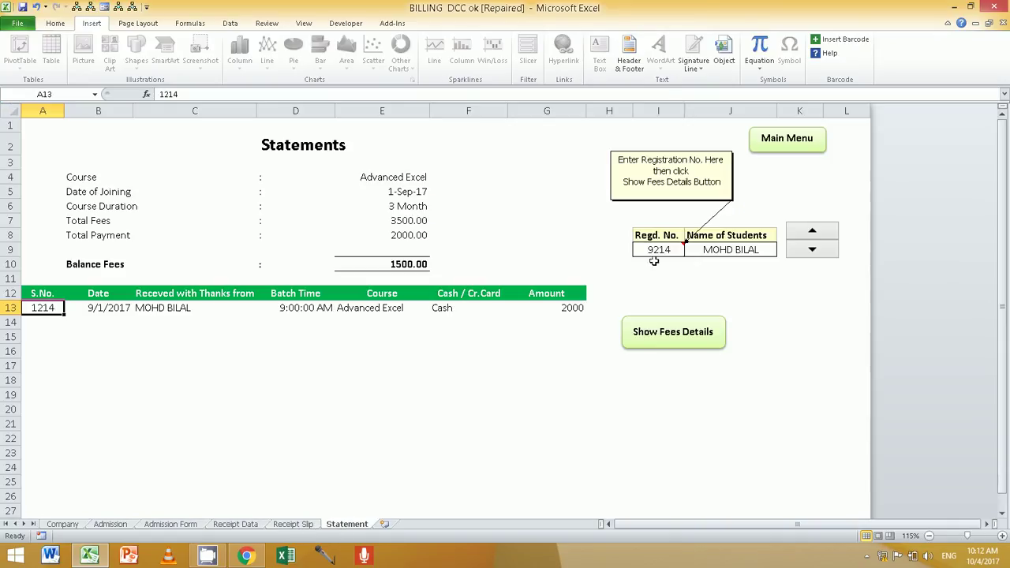
Inspect registration 9214 on Statement, then Receipt Data's registration numbers and the D10 lookup formula
left_click(732, 250)
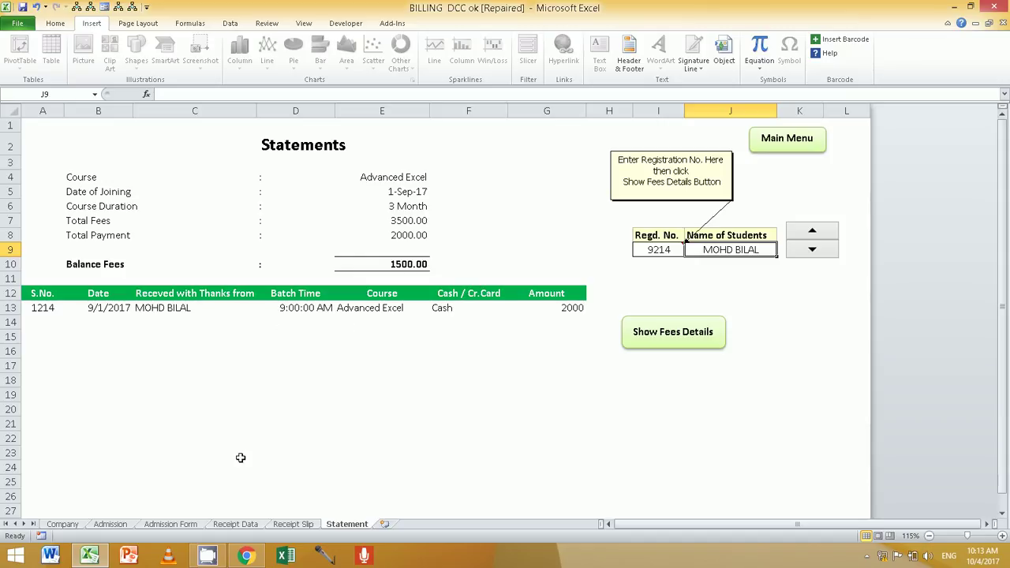
left_click(654, 251)
left_click(293, 523)
left_click(235, 524)
left_click(204, 281)
left_click(203, 298)
left_click(202, 316)
left_click(202, 333)
left_click(206, 293)
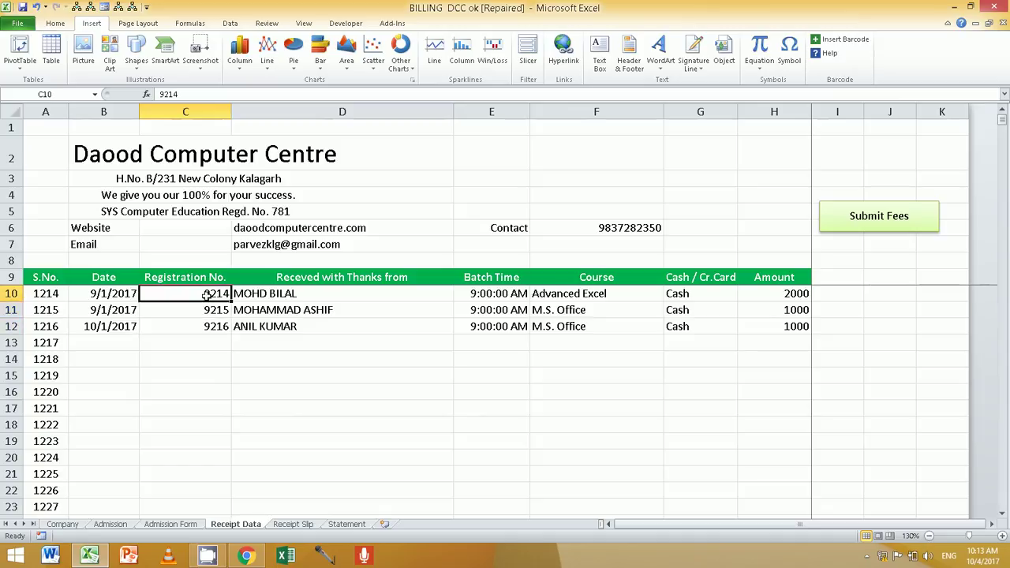
left_click(257, 295)
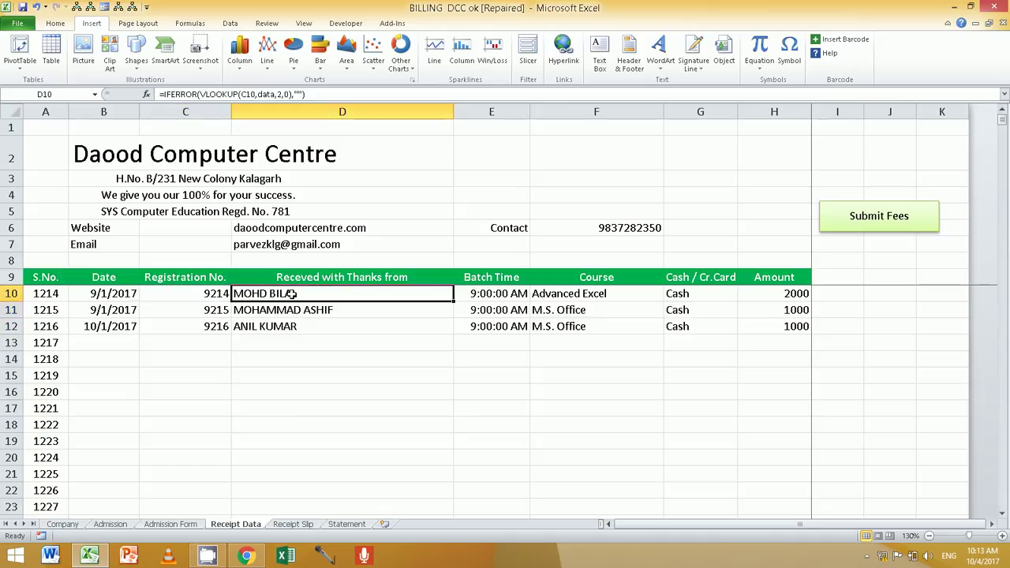
left_click(206, 294)
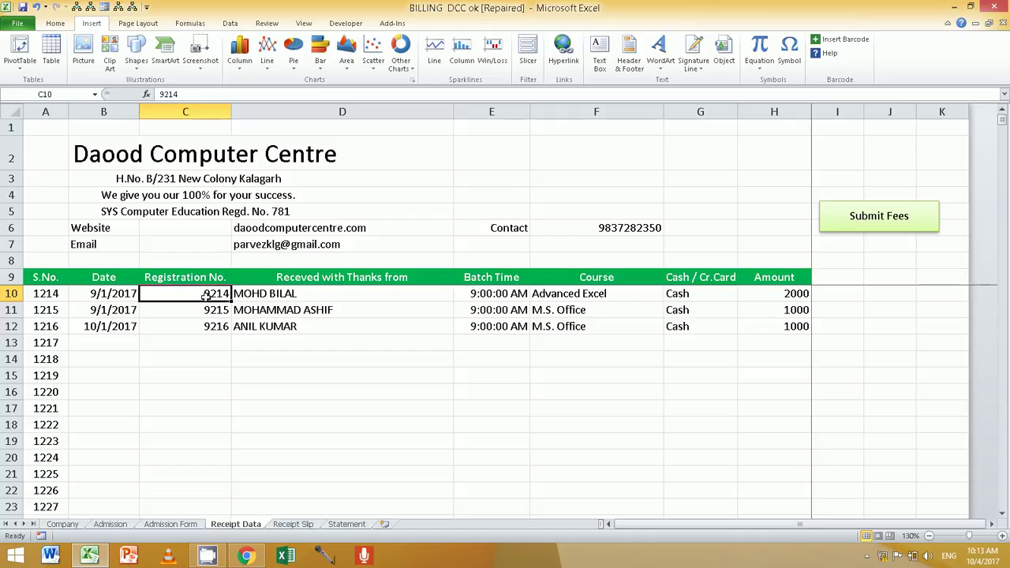
Check admission record 9214 and its student name, then return to the Company dashboard
left_click(118, 524)
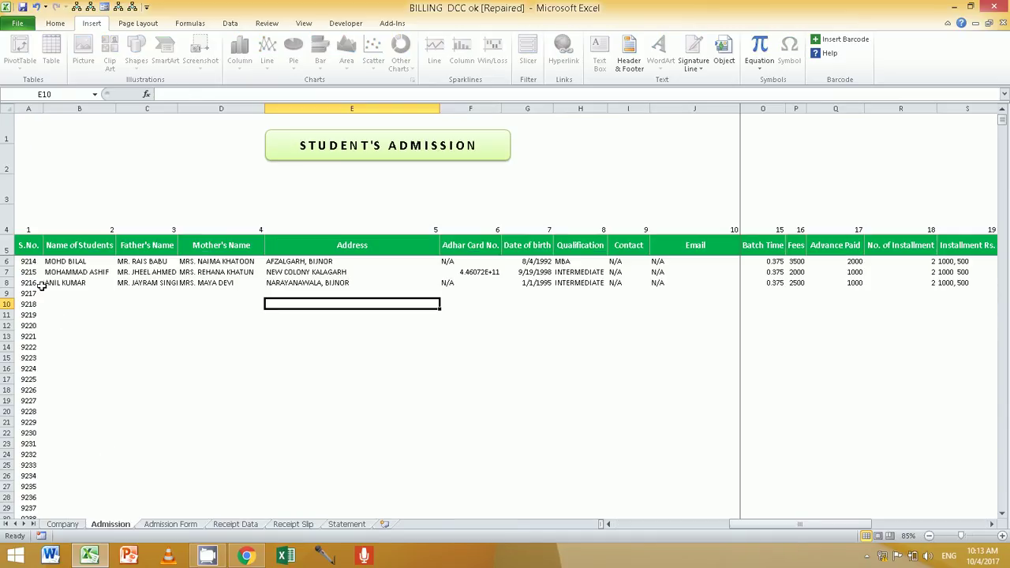
left_click(34, 264)
left_click(76, 263)
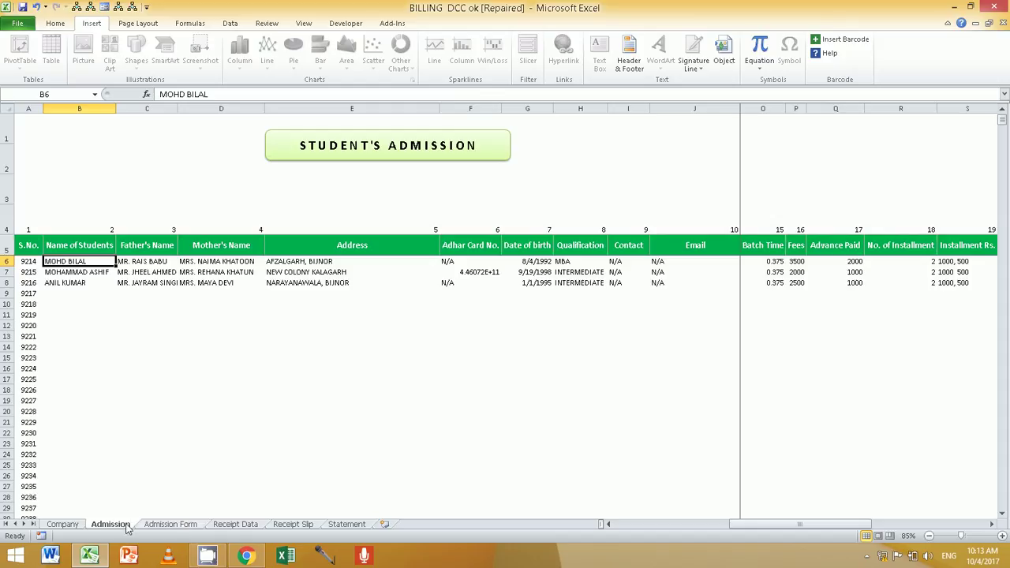
left_click(63, 524)
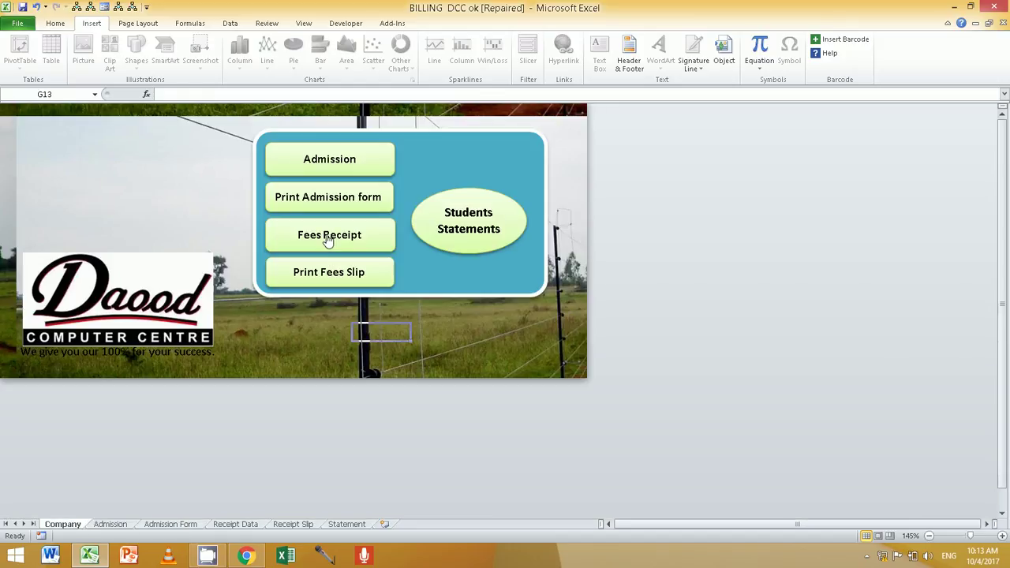
Preview and close the Fees Receipt entry form, then minimize Excel to the desktop
left_click(329, 240)
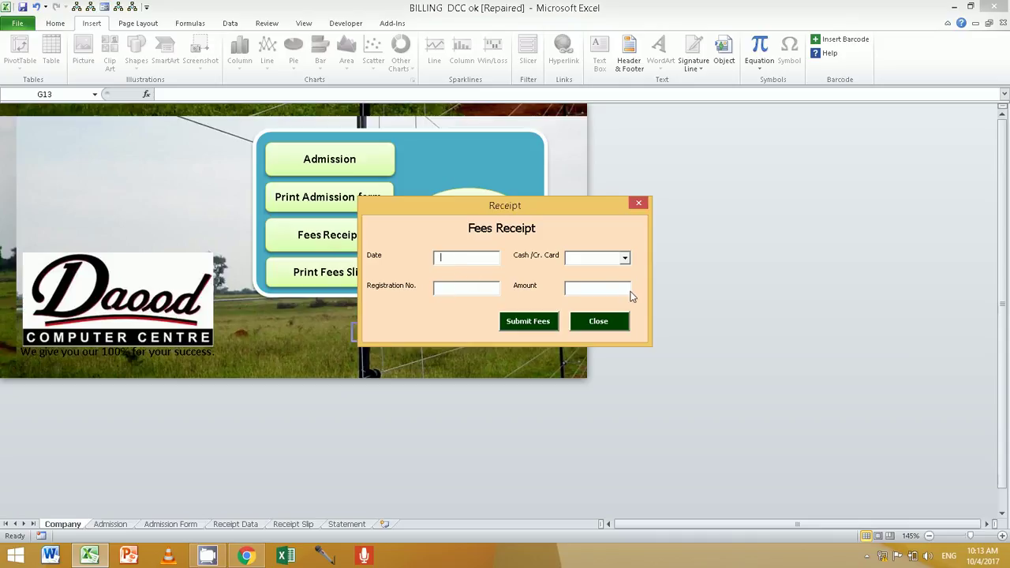
left_click(620, 327)
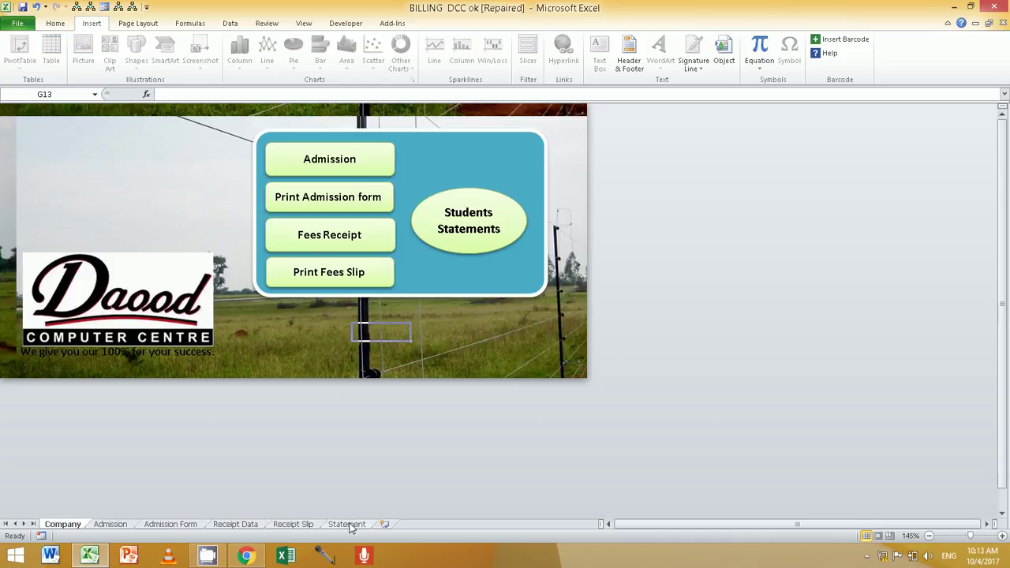
left_click(953, 8)
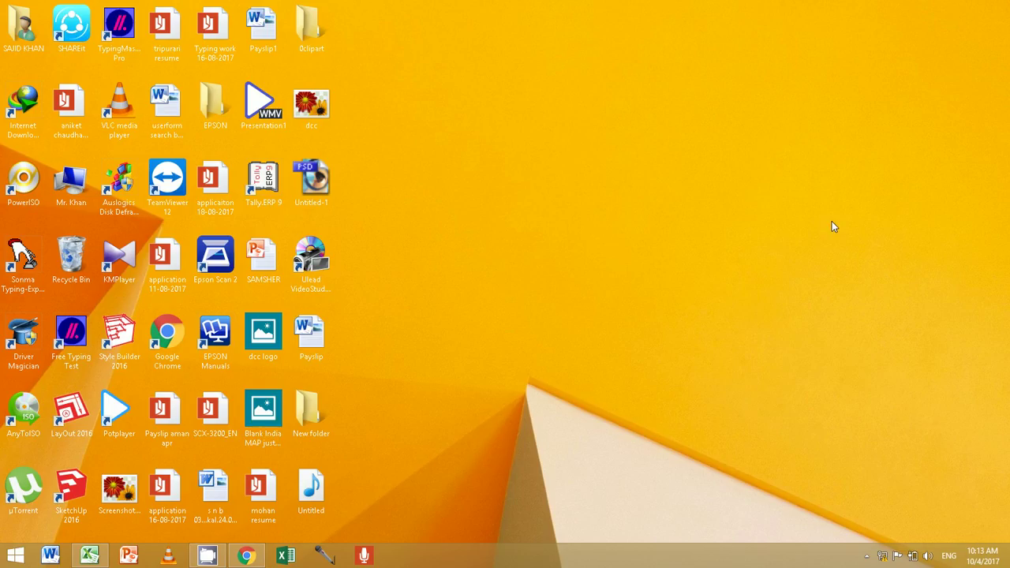